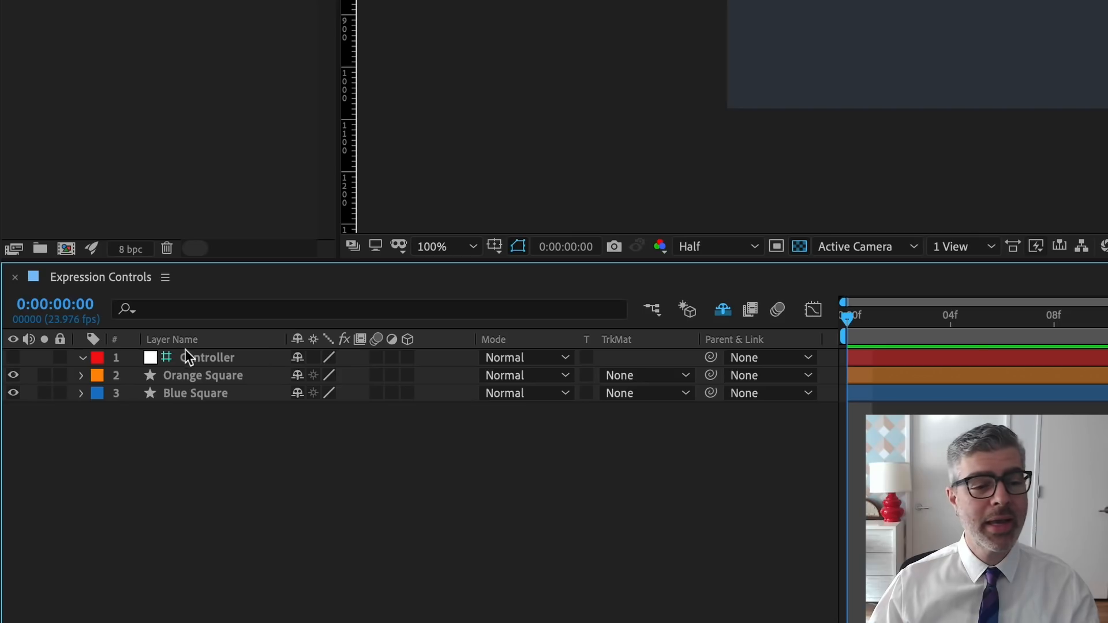
Add an Angle Control expression control effect to the Controller layer
left_click(84, 435)
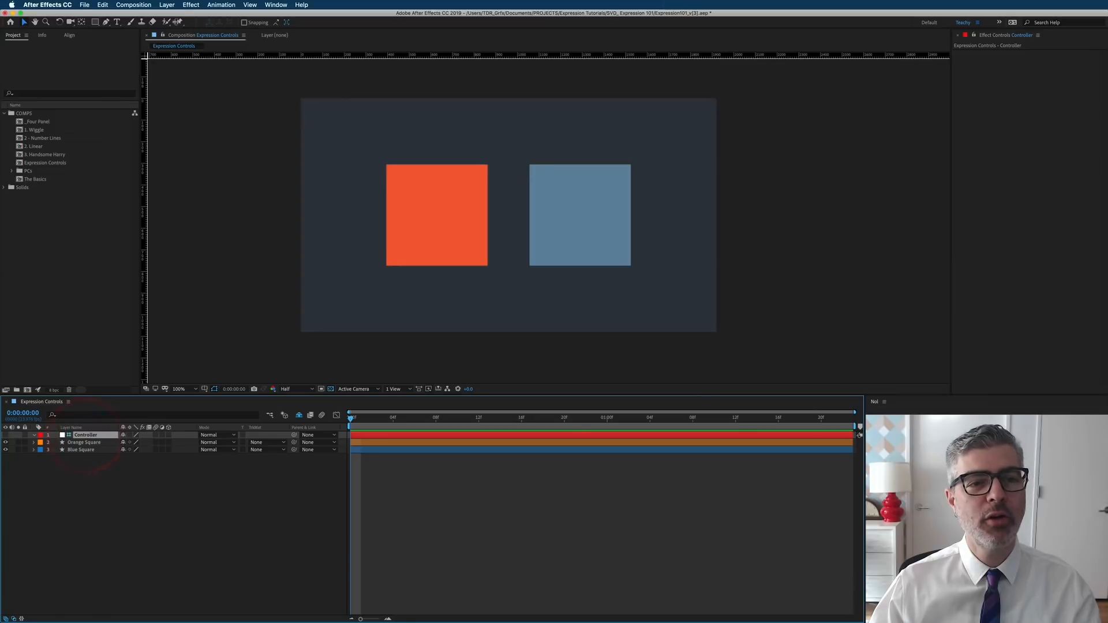
left_click(191, 4)
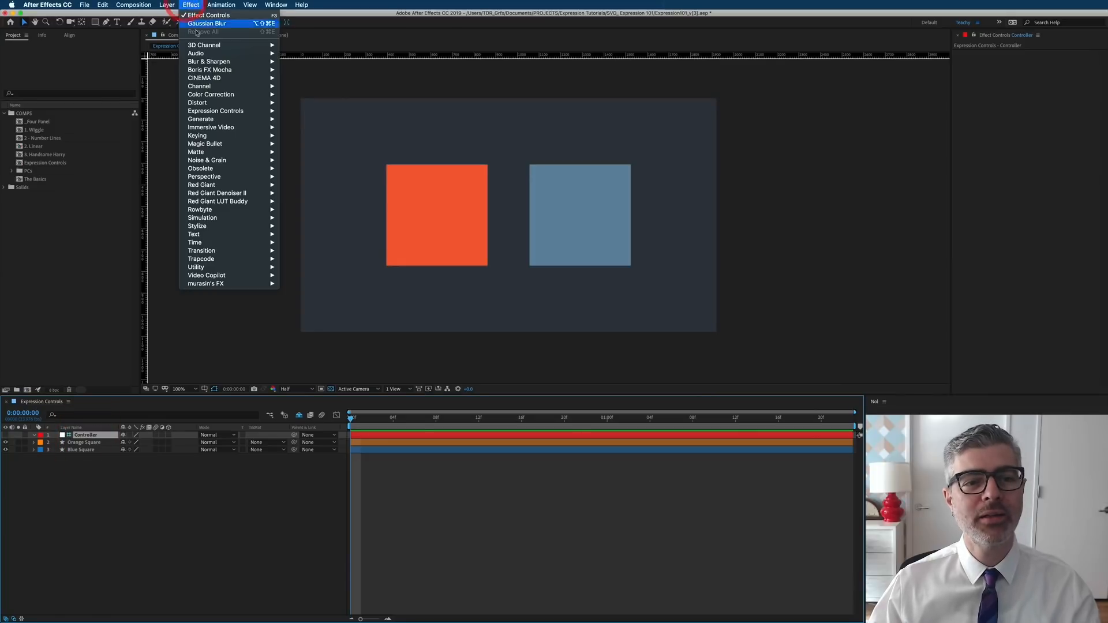
mouse_move(270, 111)
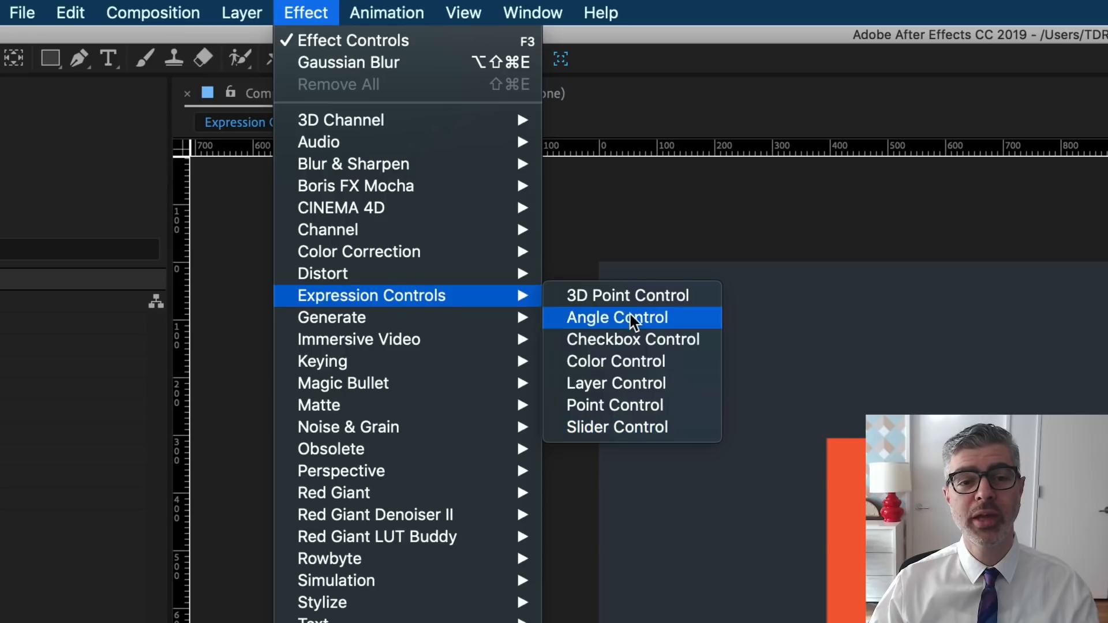
left_click(611, 323)
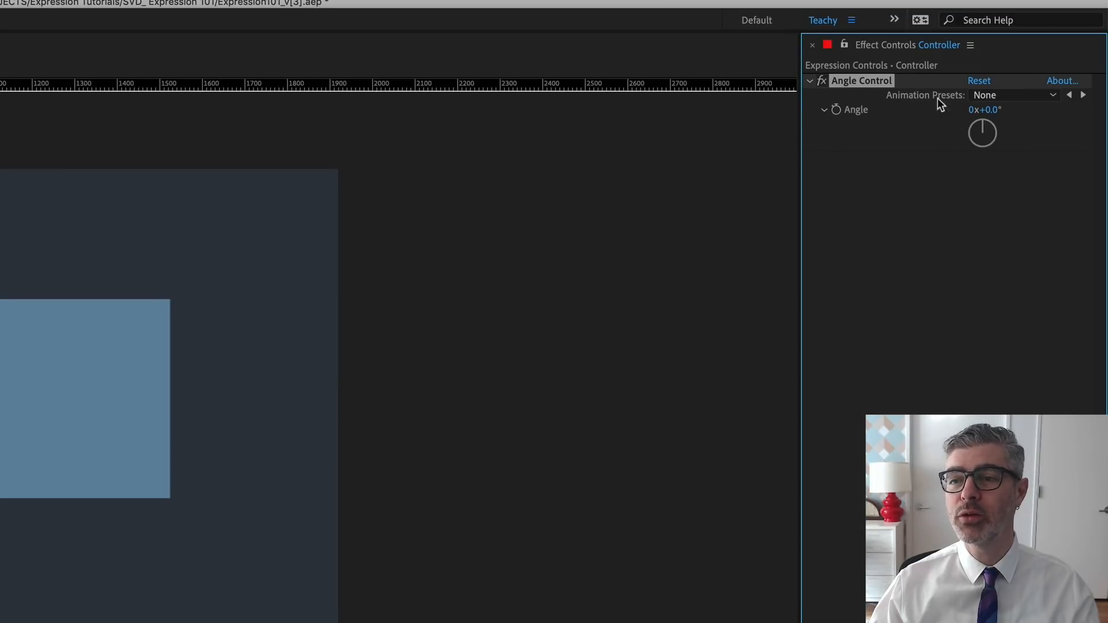
Rename the Controller layer's Angle Control effect as "Square Rotation"
left_click(859, 82)
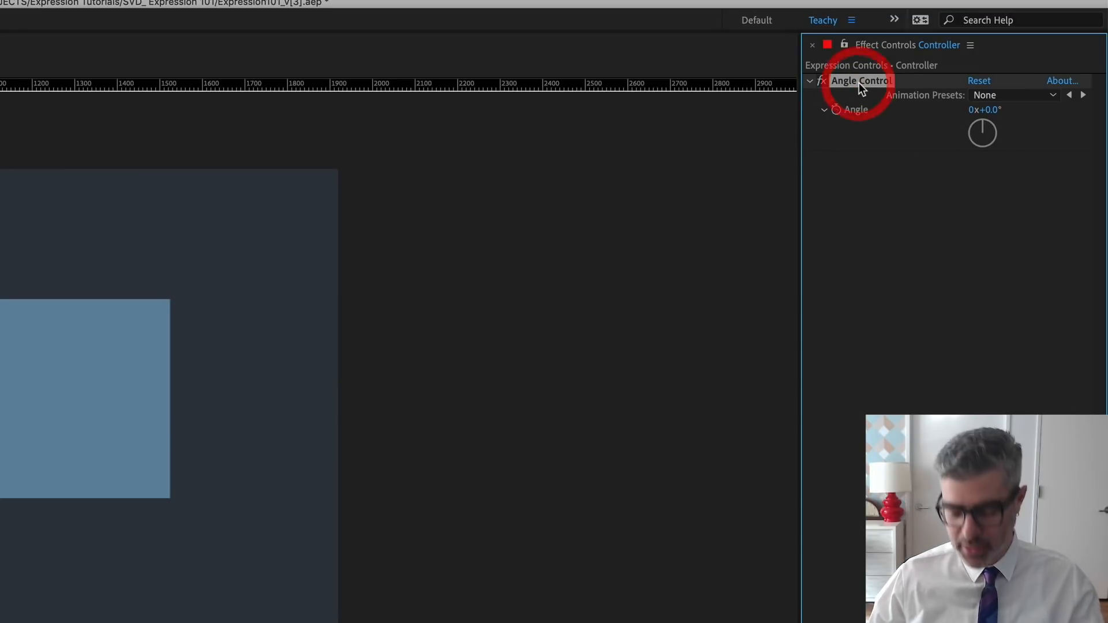
key("Return")
type("Square Rotation")
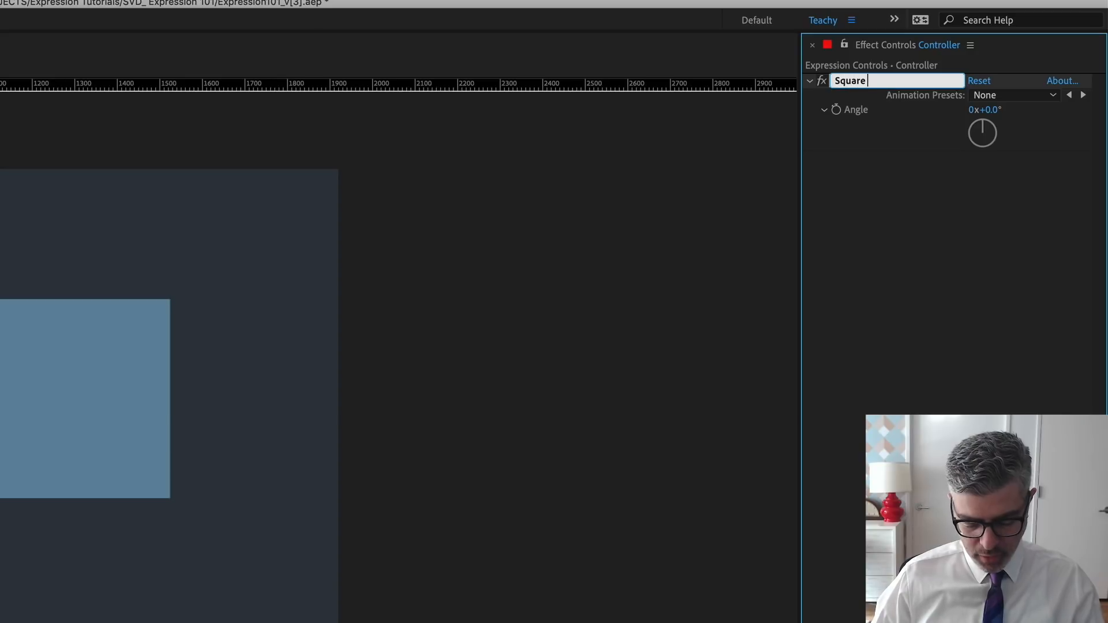
key("Return")
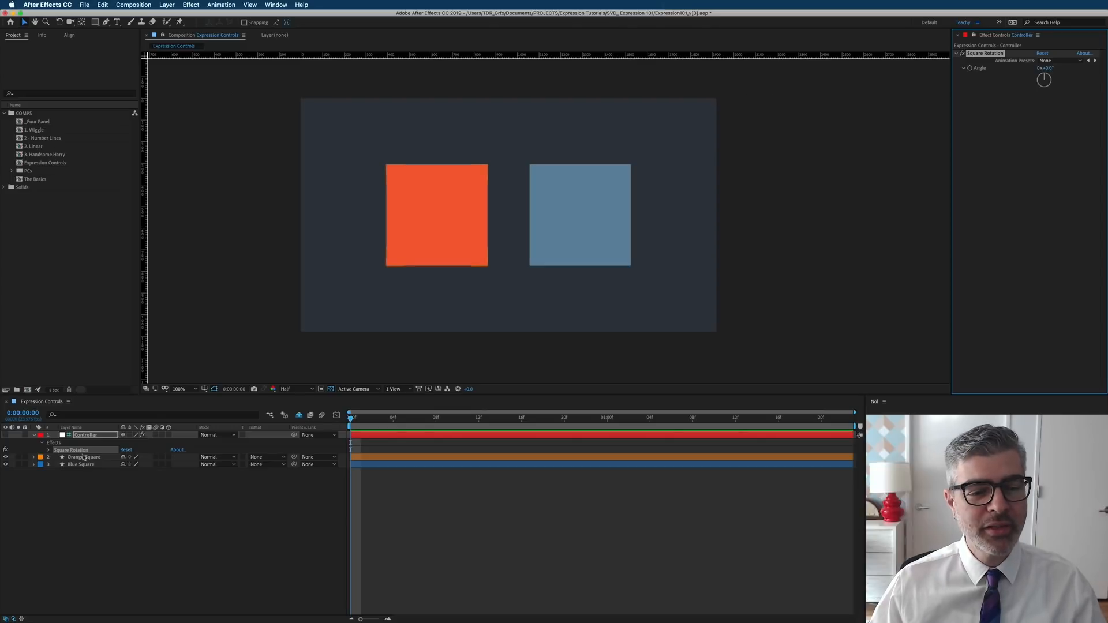
Lock the effect controls display to the Controller layer so it stays shown when other layers are selected
left_click(83, 456)
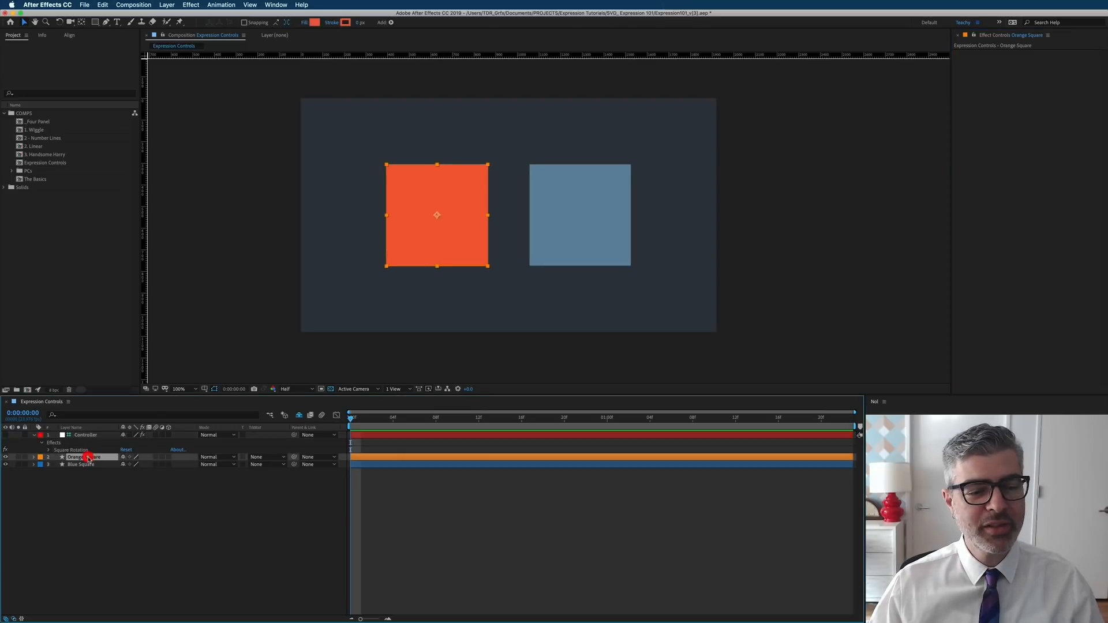
left_click(84, 437)
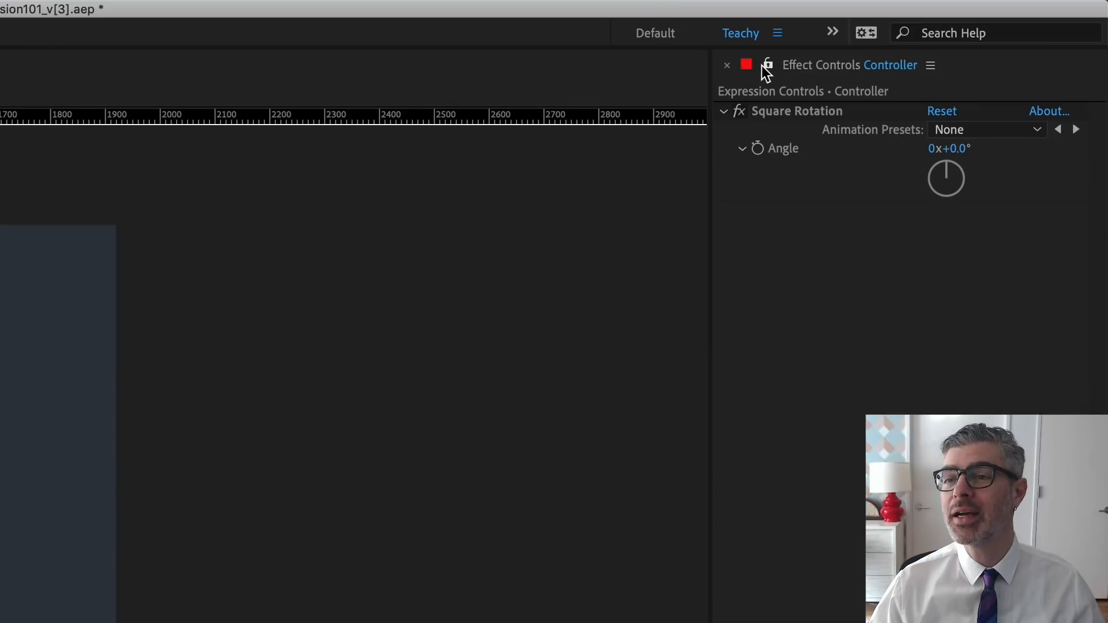
left_click(766, 66)
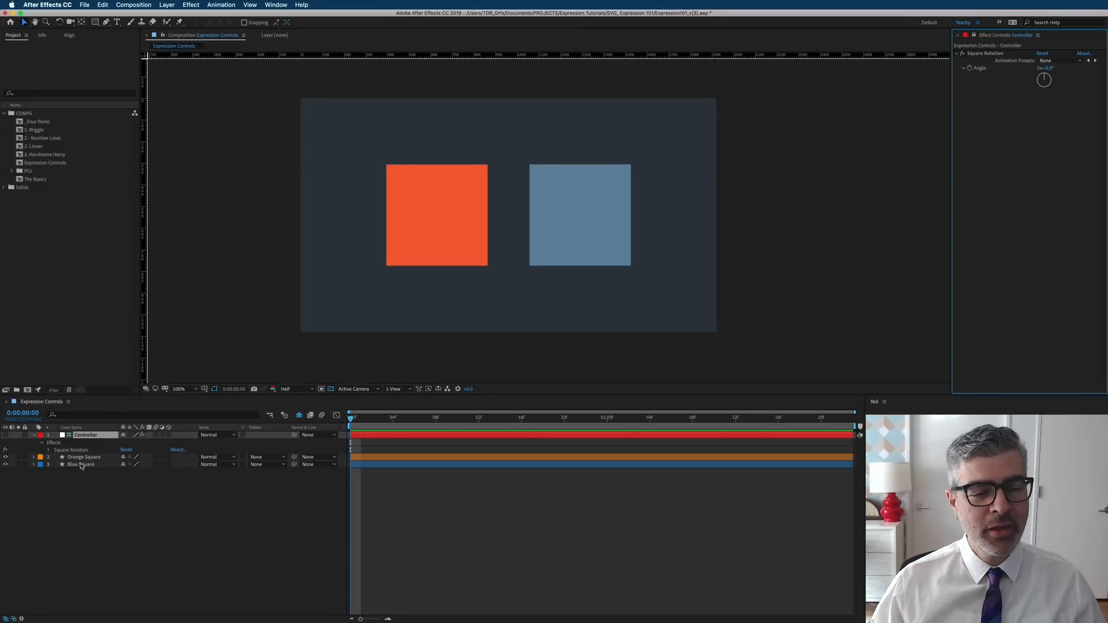
Reveal the Rotation property of both the Orange Square and Blue Square layers
left_click(81, 457)
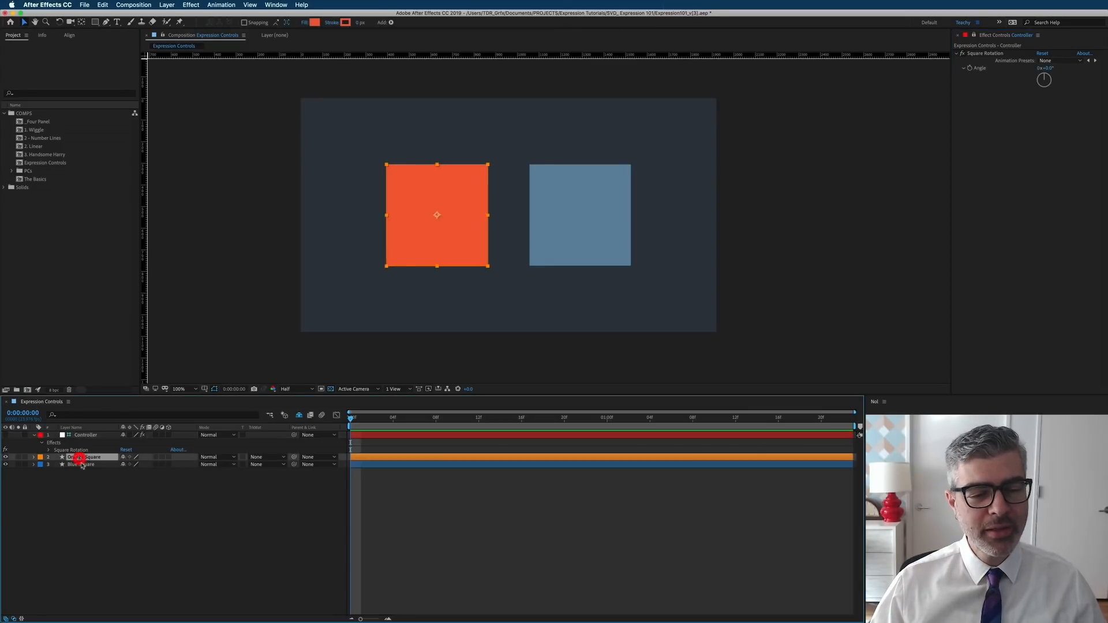
left_click(80, 464, "shift")
key("r")
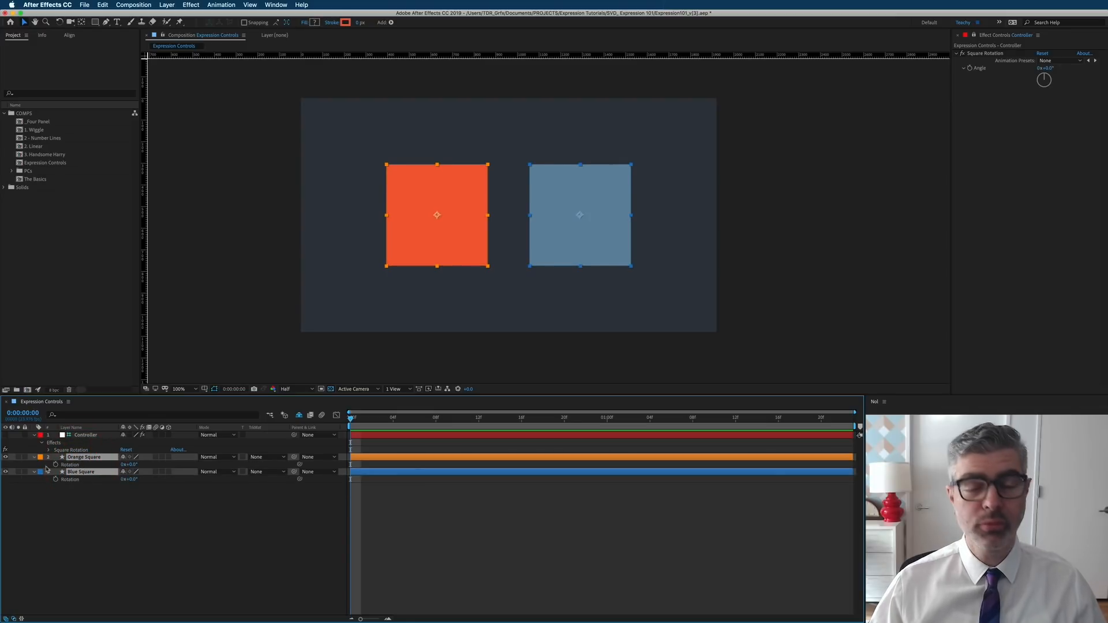
left_click(229, 571)
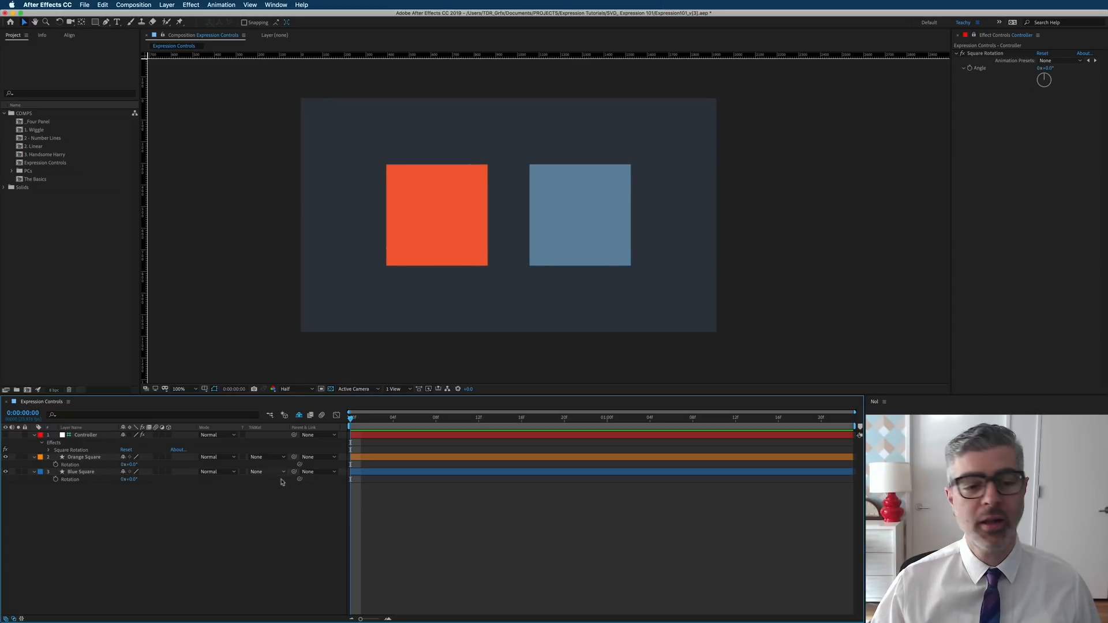
Link the Orange Square's Rotation by expression to the Controller's Square Rotation angle, then test the link and undo the test rotation
left_click(55, 465, "alt")
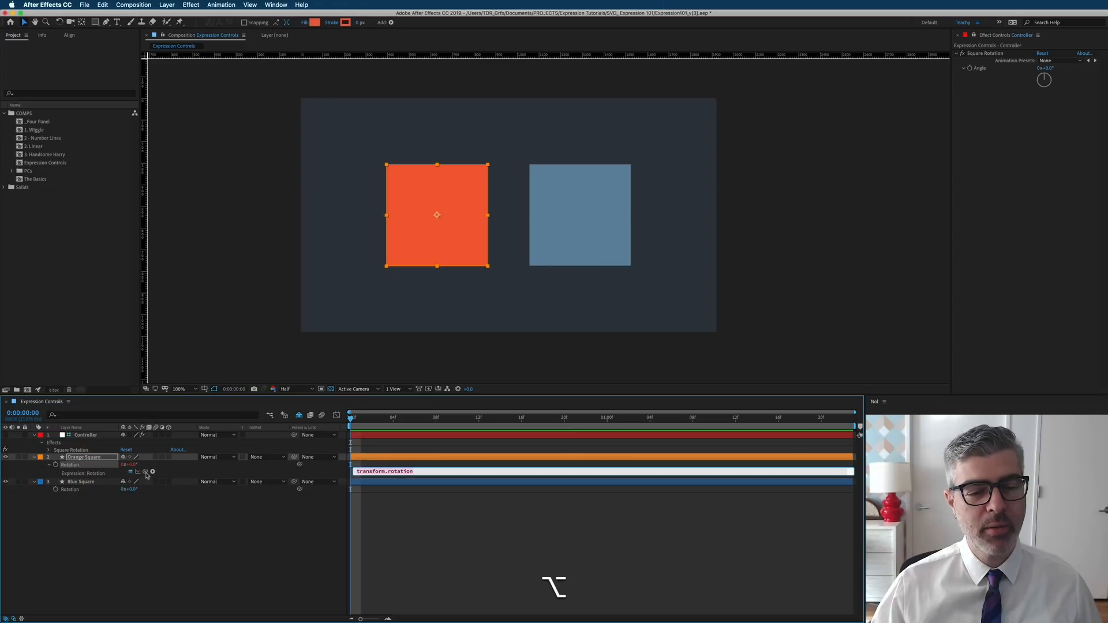
left_click_drag(144, 471, 980, 68)
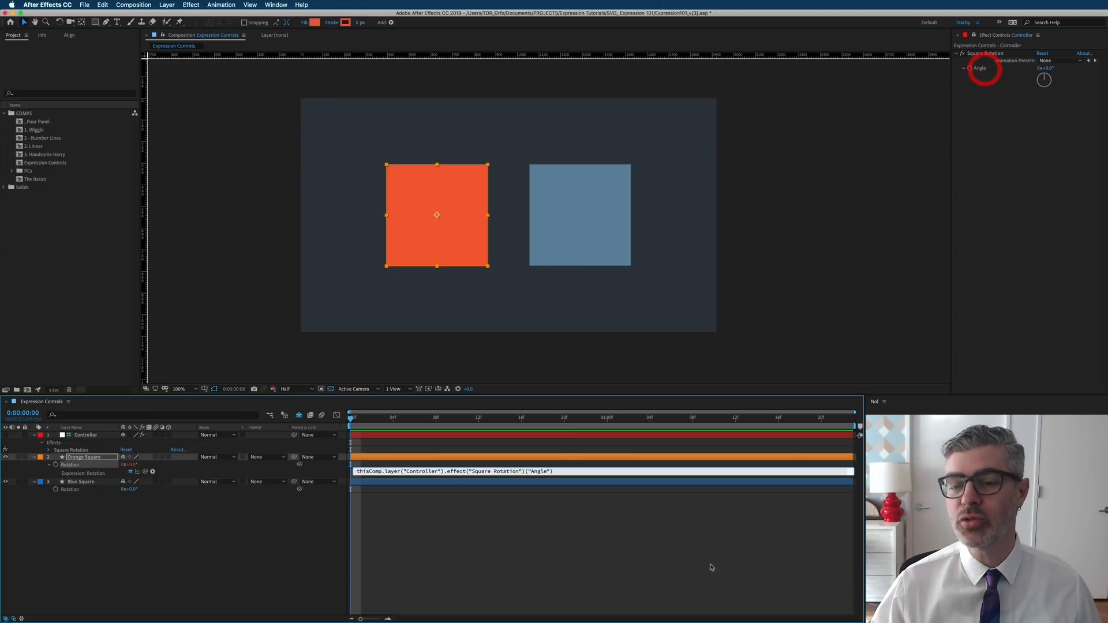
left_click(677, 572)
mouse_move(1043, 68)
left_mouse_down()
mouse_move(1027, 70)
mouse_move(1046, 69)
left_mouse_up()
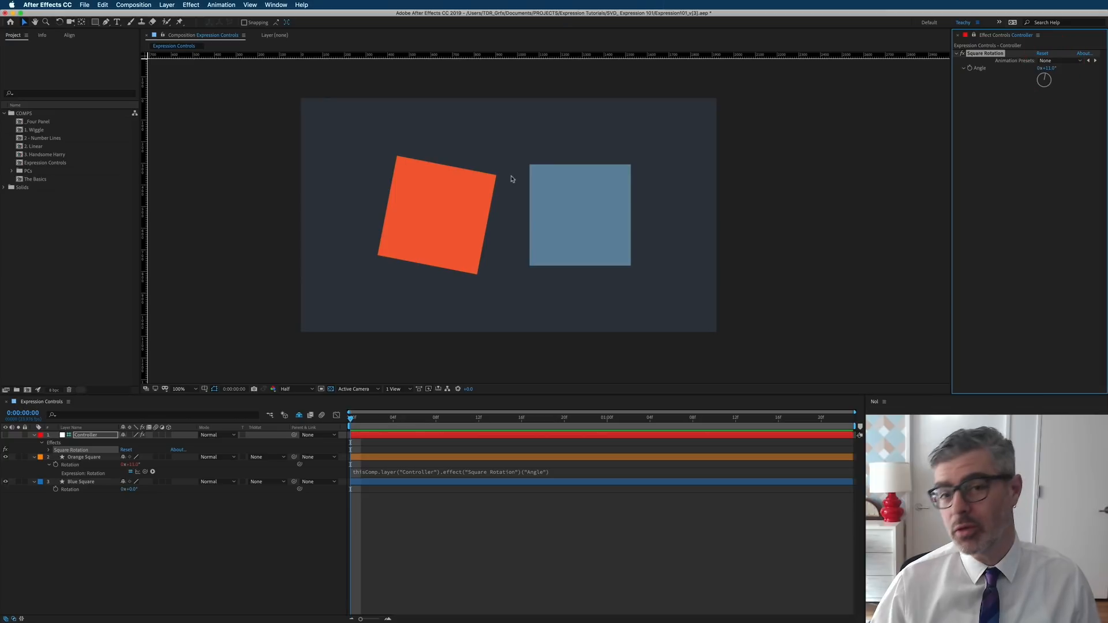
key("super+z")
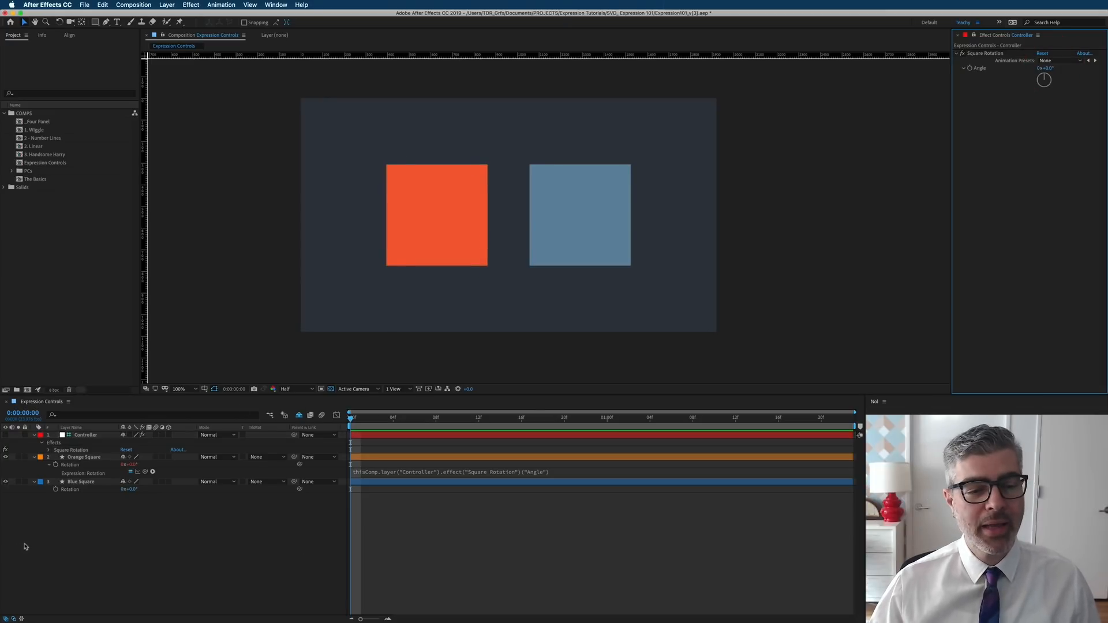
Link the Blue Square's Rotation by expression to the Controller's Square Rotation angle, then test the link and undo the test rotation
left_click(56, 490, "alt")
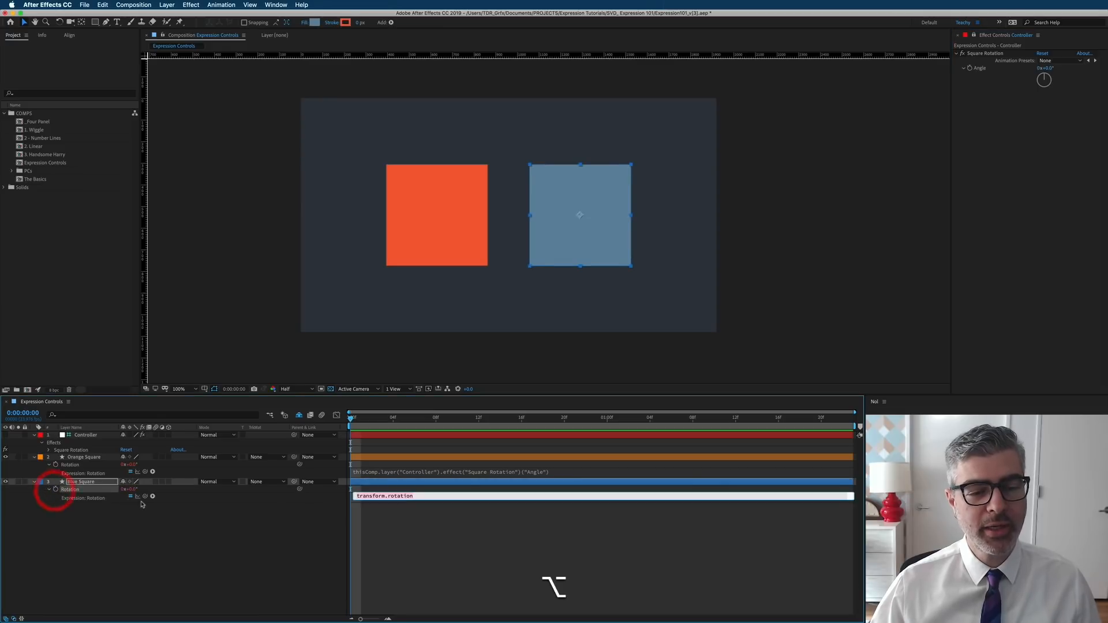
left_click_drag(137, 496, 986, 71)
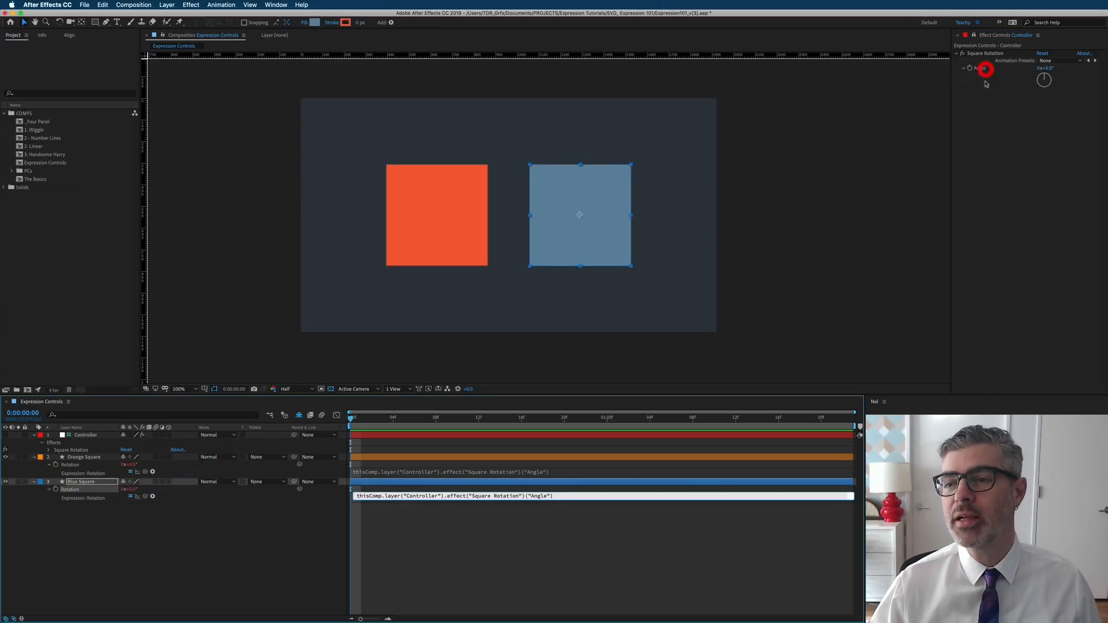
left_click(732, 546)
left_click_drag(1047, 69, 1020, 71)
key("super+z")
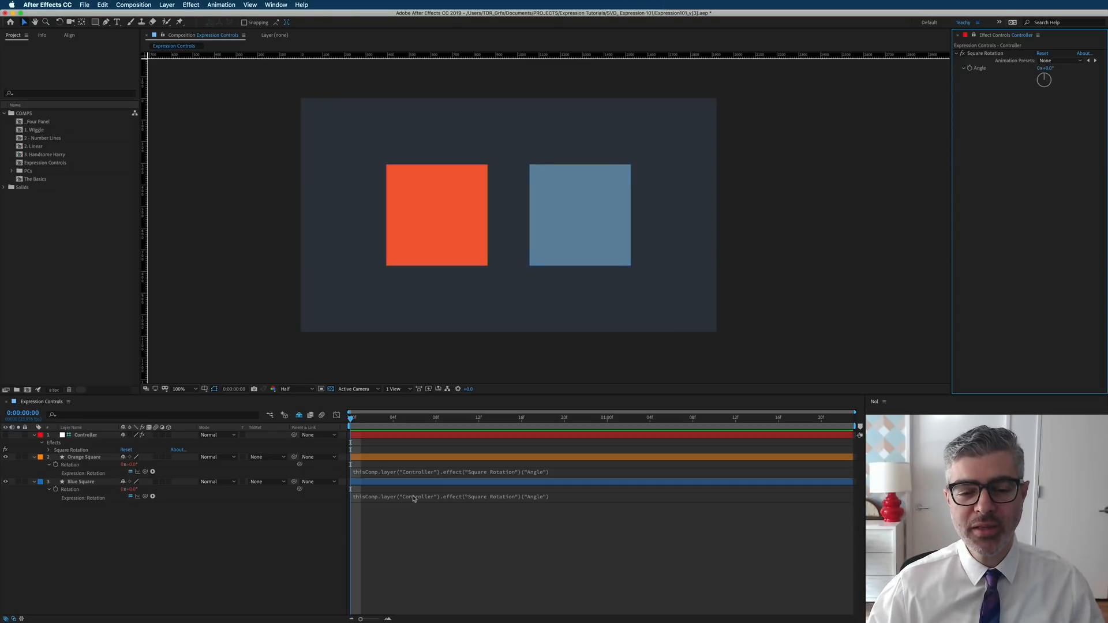
Append "* -1" to the Blue Square's Rotation expression so it turns opposite to the controller angle
left_click(395, 500)
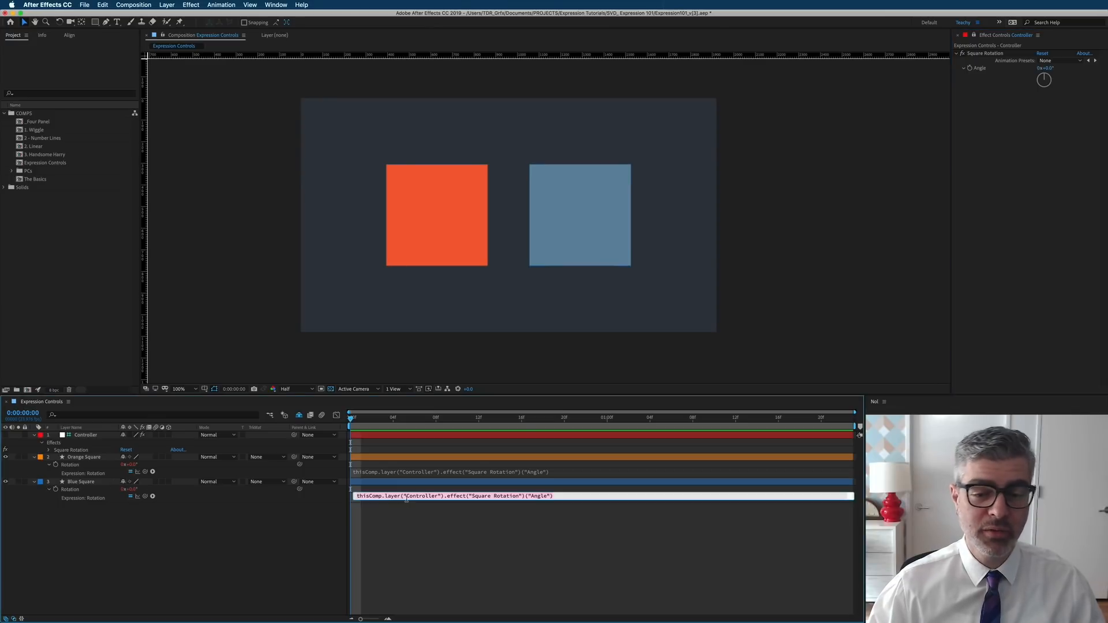
left_click(567, 496)
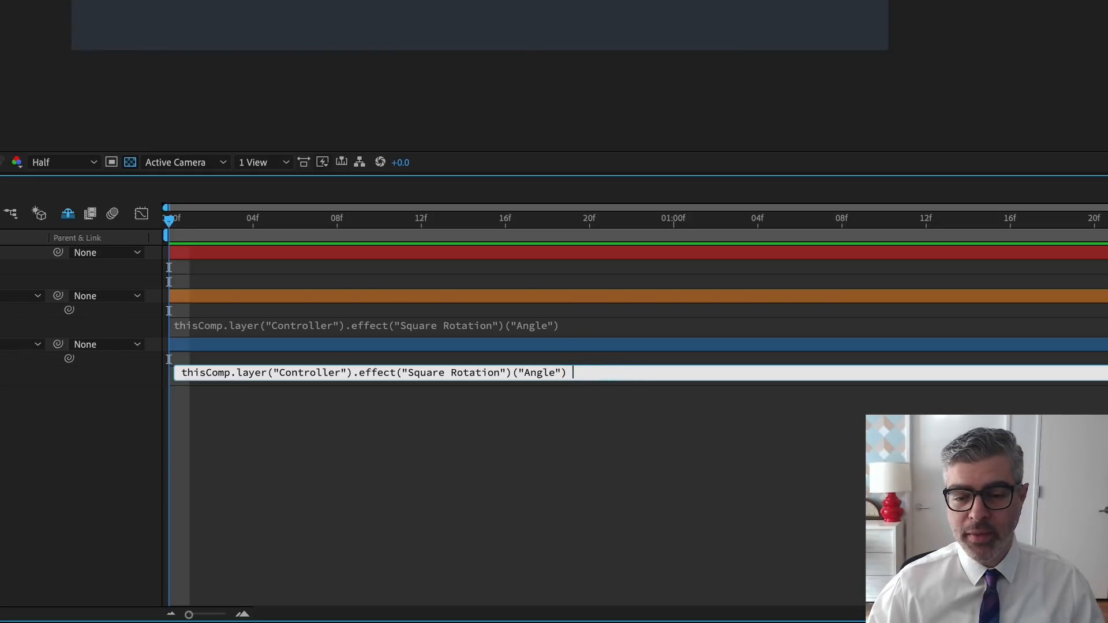
type("* -1")
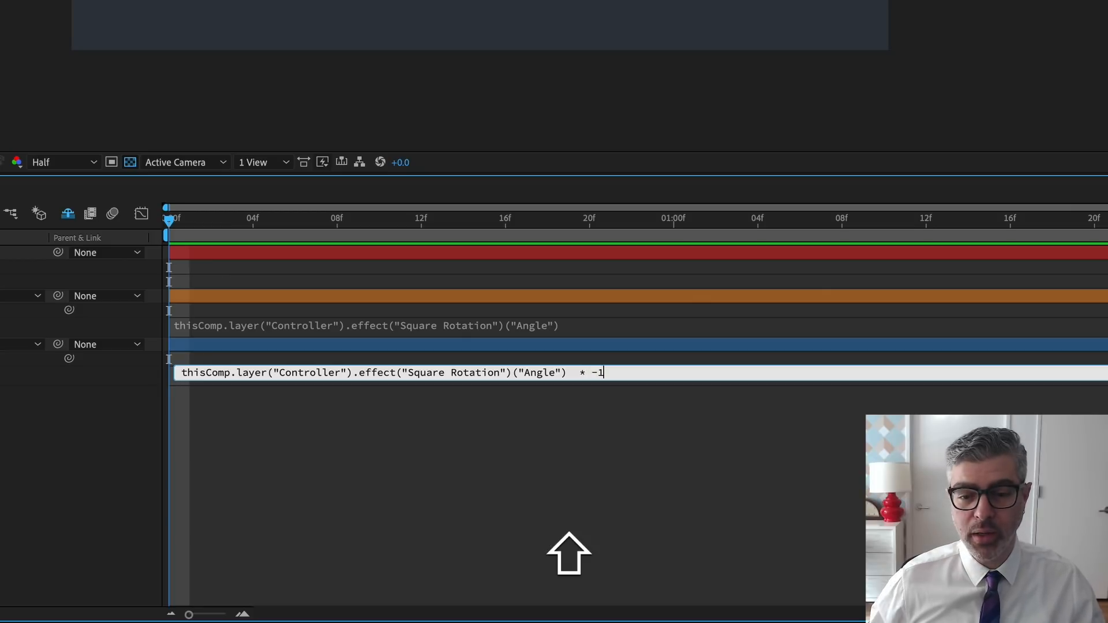
key("KP_Enter")
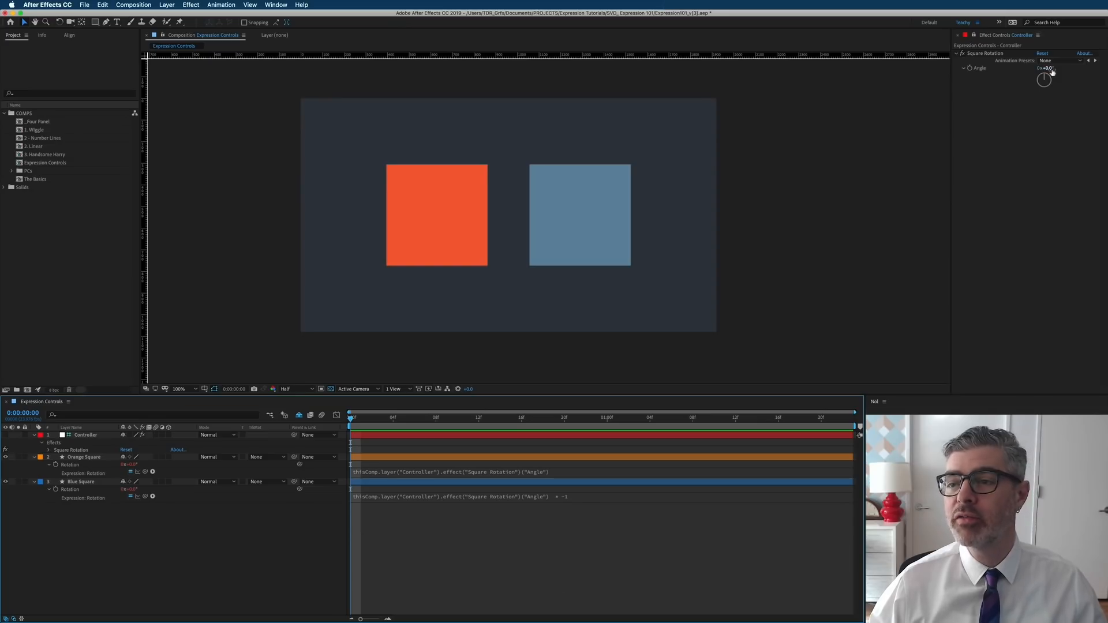
Test the opposing rotation with the Square Rotation angle at 61° and compare both squares' rotation values and expressions
left_click_drag(1051, 68, 1081, 65)
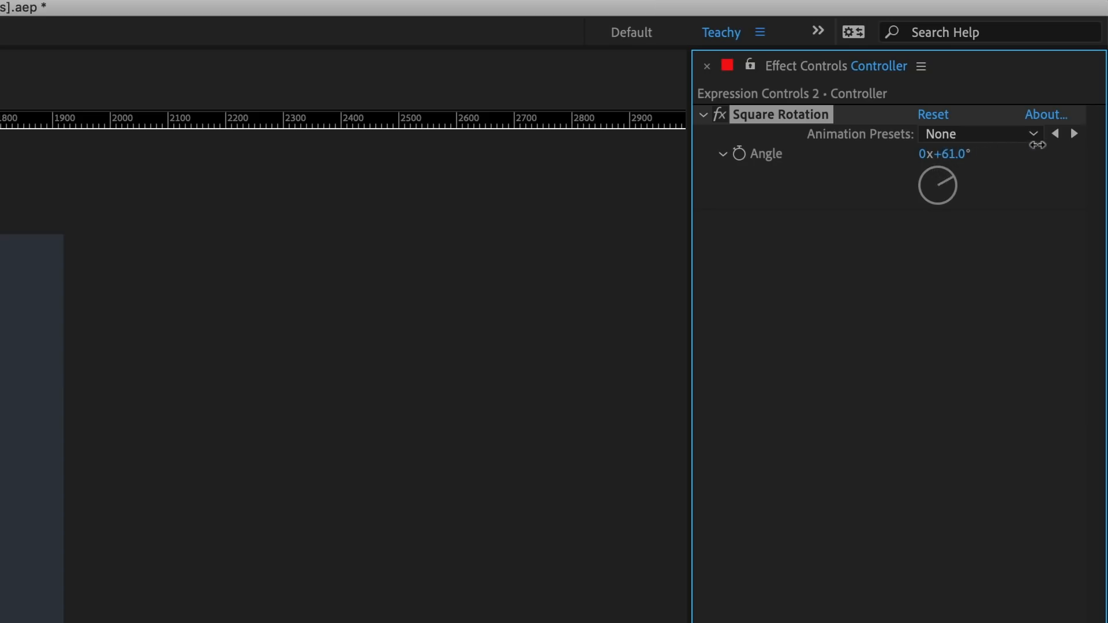
mouse_move(1037, 145)
left_mouse_down()
mouse_move(894, 146)
mouse_move(1033, 143)
left_mouse_up()
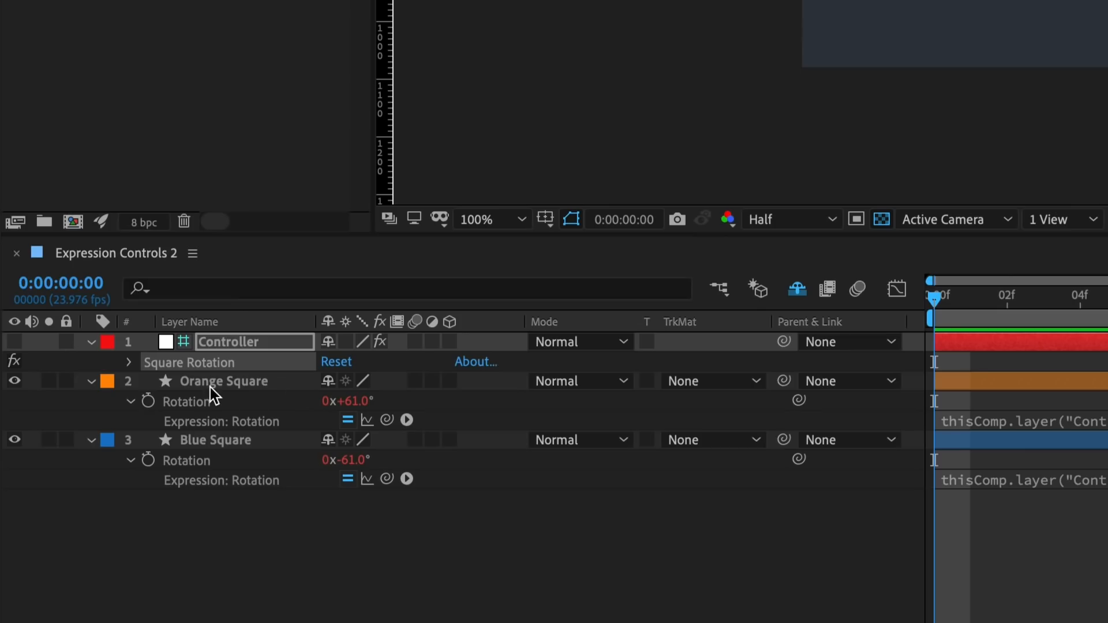
left_click(217, 382)
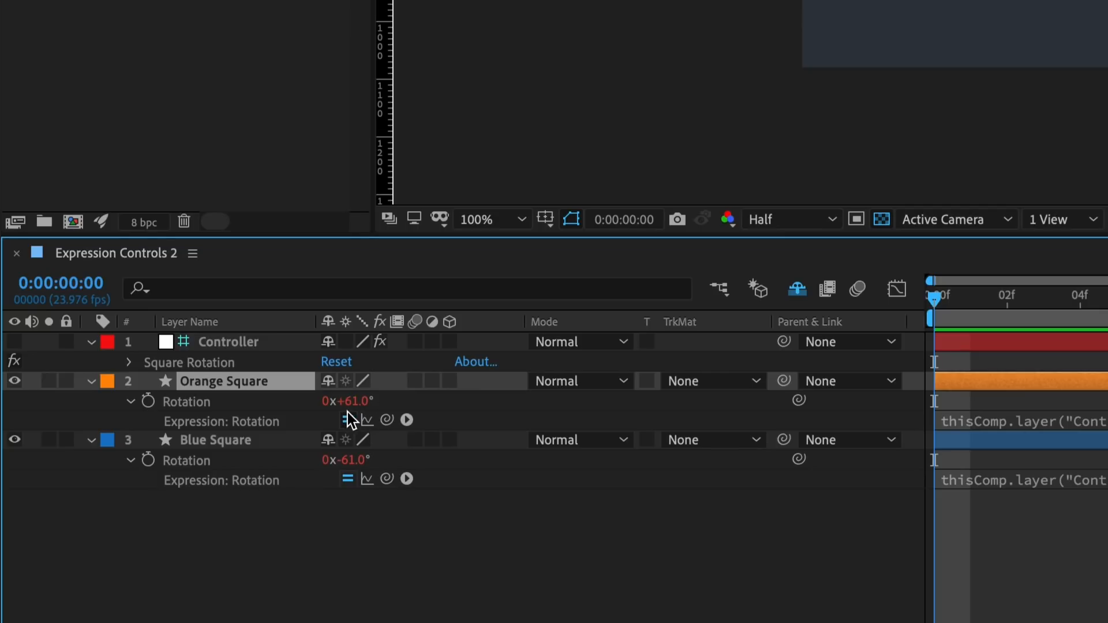
left_click(218, 440)
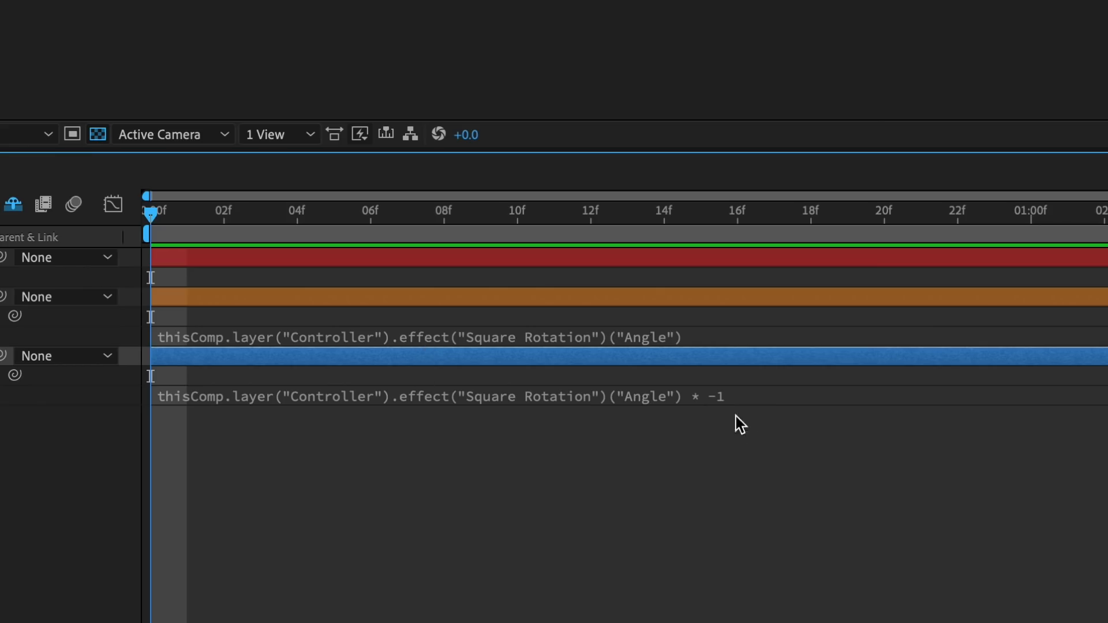
left_click(740, 424)
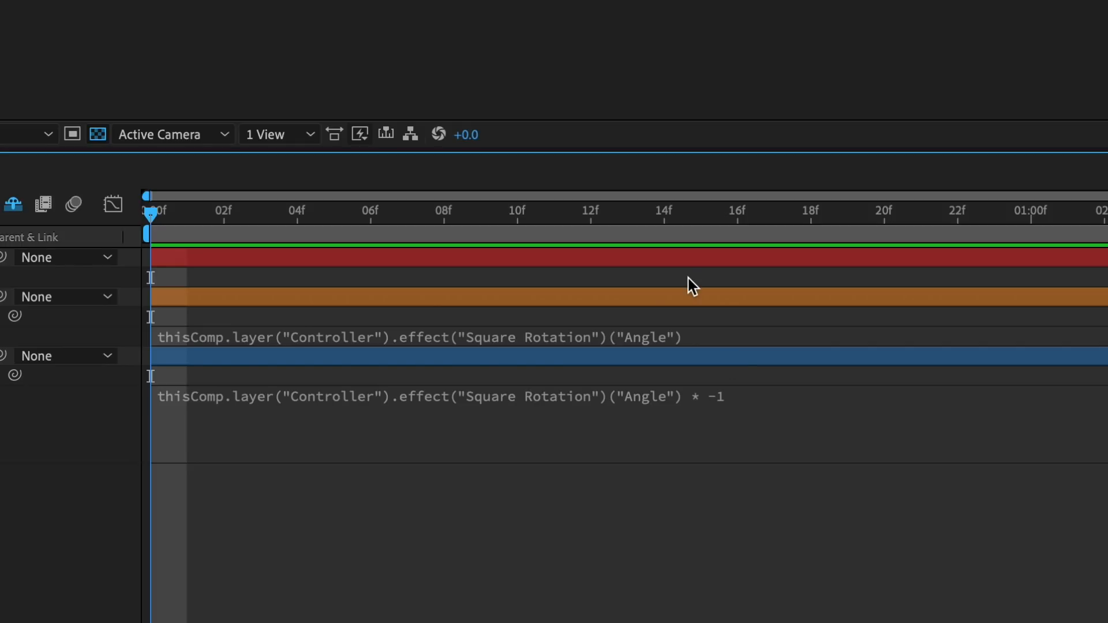
Try different Square Rotation angles on the Controller and set the angle to 45°
left_click_drag(1049, 67, 1033, 68)
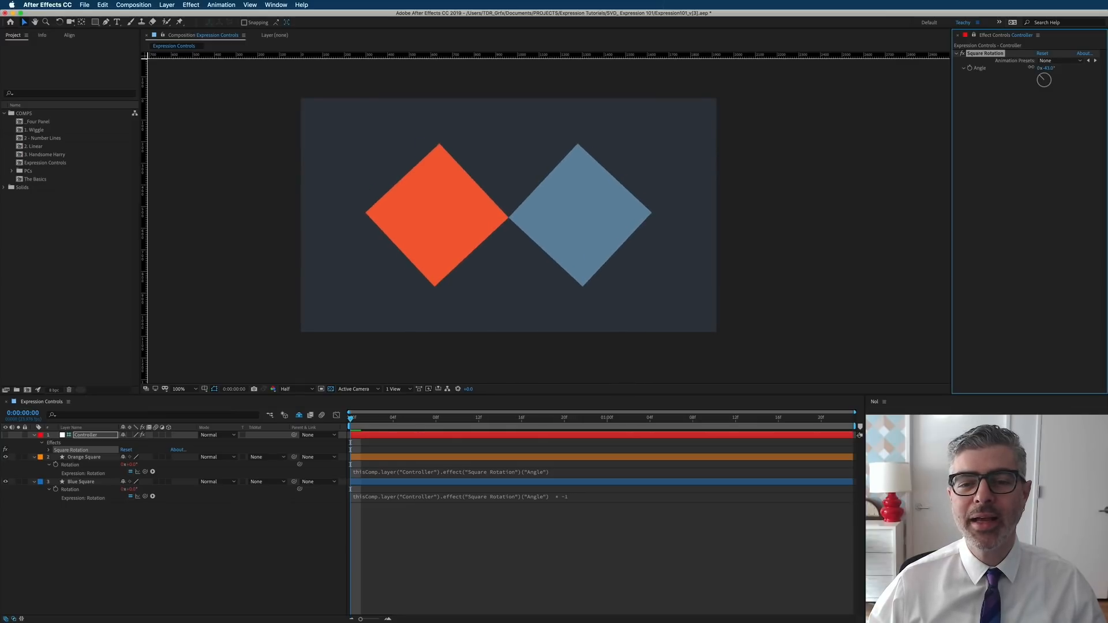
left_click(1048, 68)
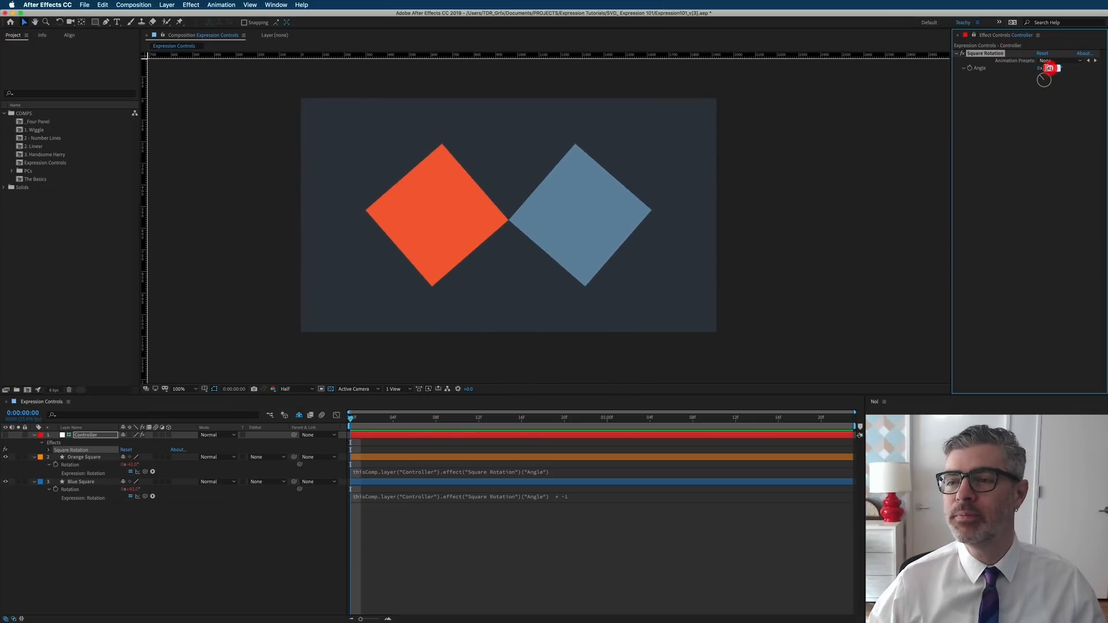
type("45")
key("Return")
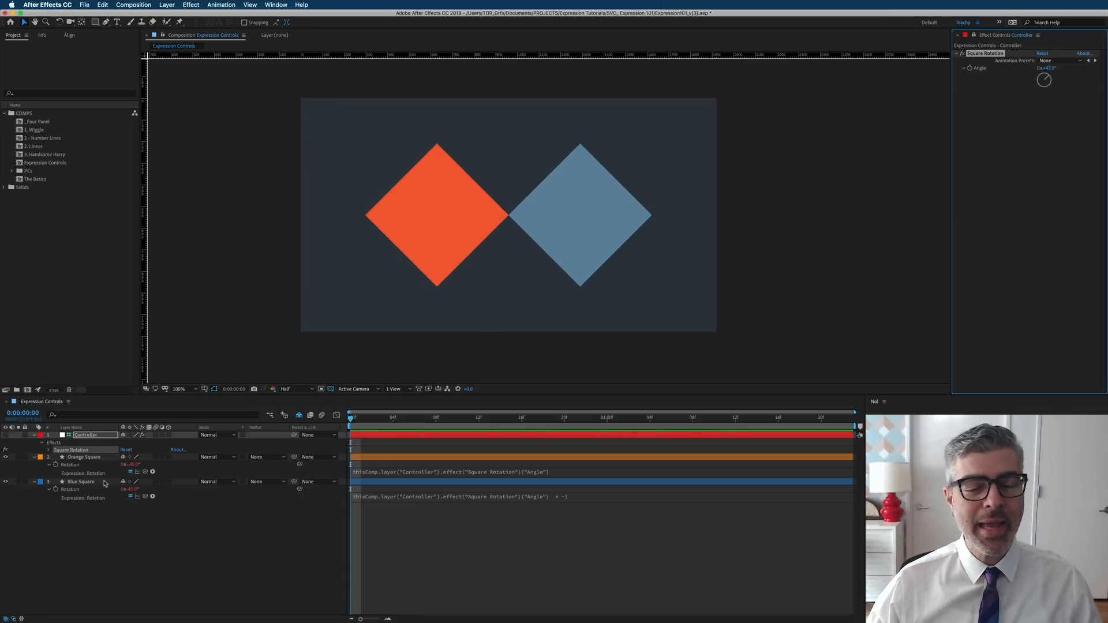
Add a Slider Control expression control effect to the Controller layer
left_click(85, 437)
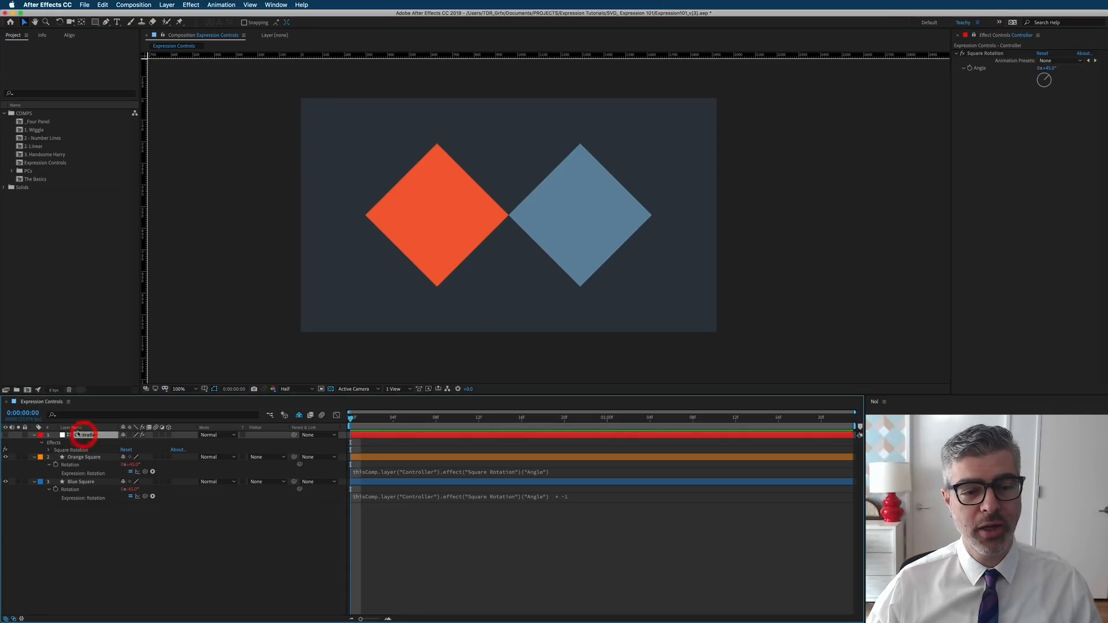
left_click(191, 5)
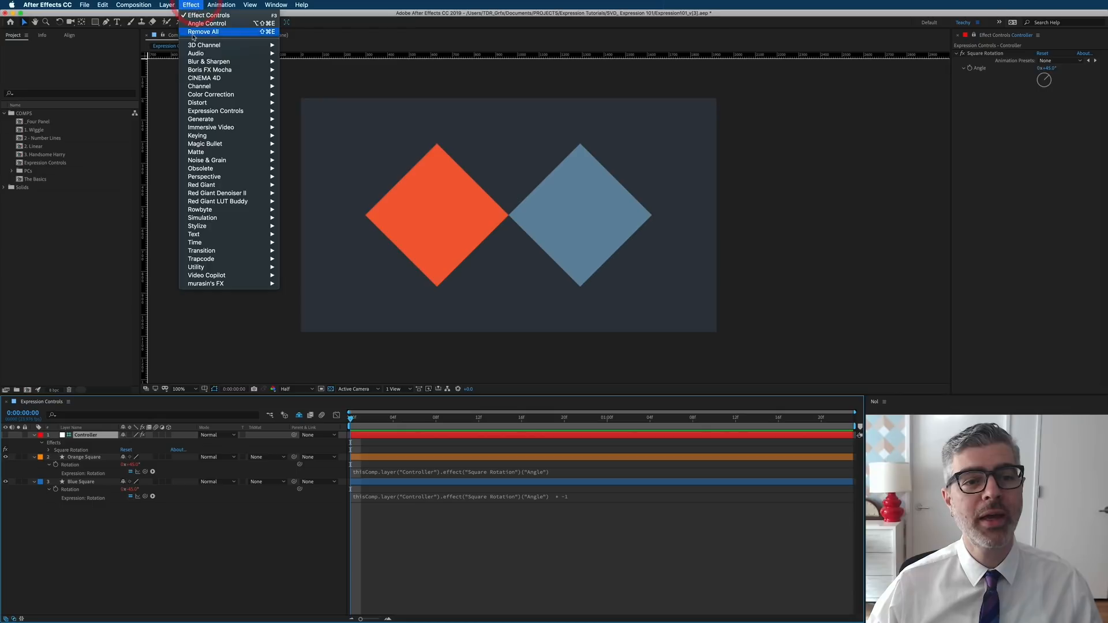
mouse_move(226, 114)
left_click(307, 160)
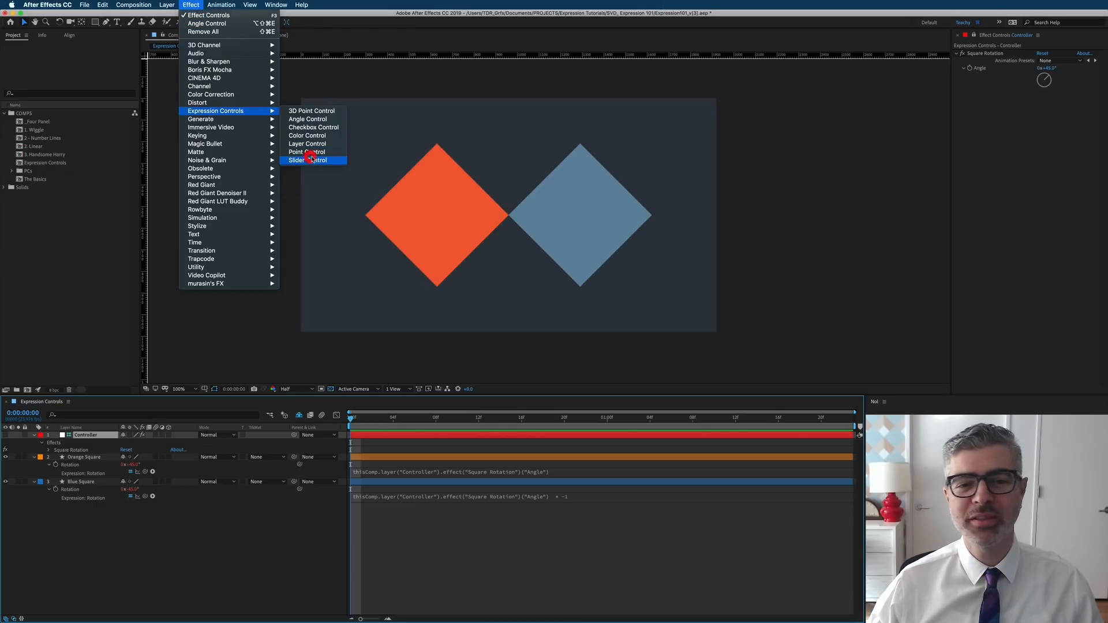
Rename the new slider effect on the Controller layer as "Scale Slider"
key("Return")
type("Scale")
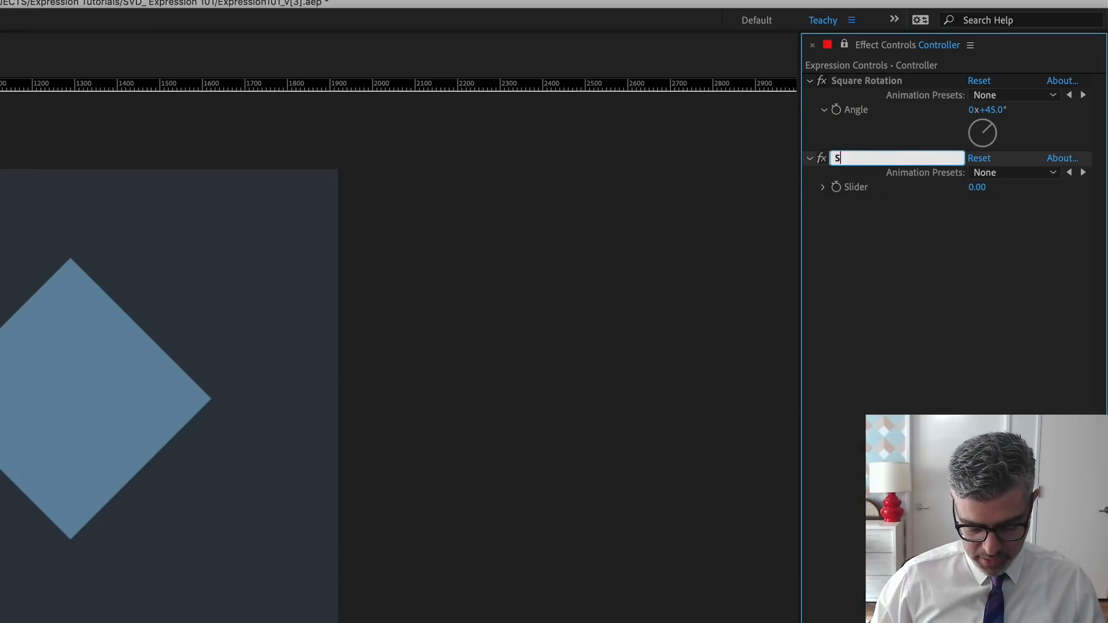
type(" Slider")
key("Return")
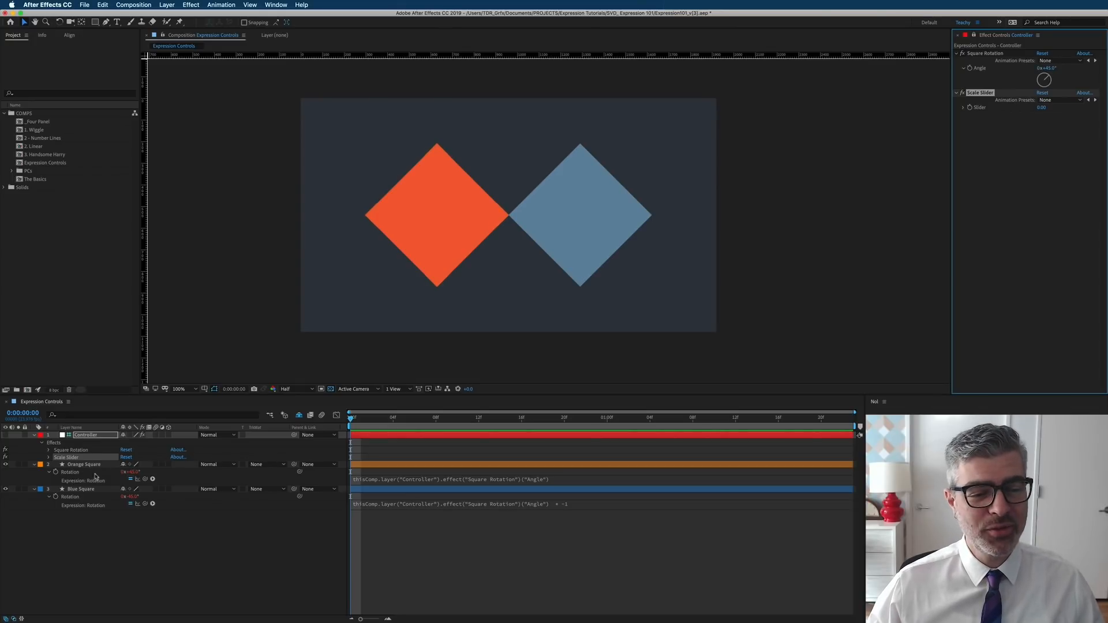
Show the Scale property of both the Orange Square and Blue Square layers and enable an expression on the Orange Square's Scale
left_click(93, 465)
left_click(93, 490, "super")
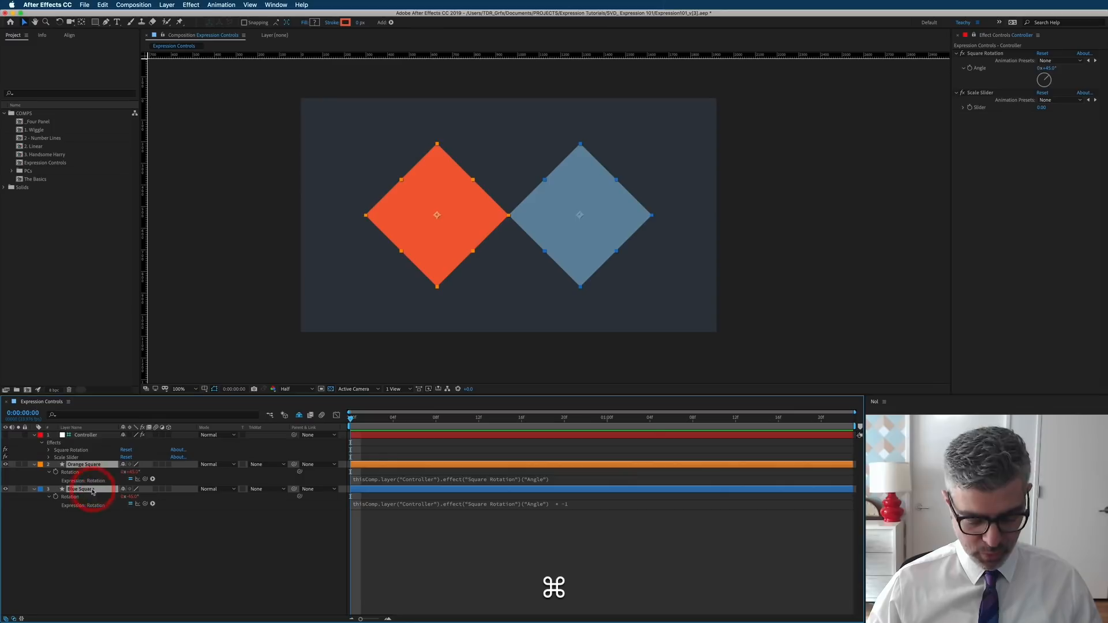
key("s")
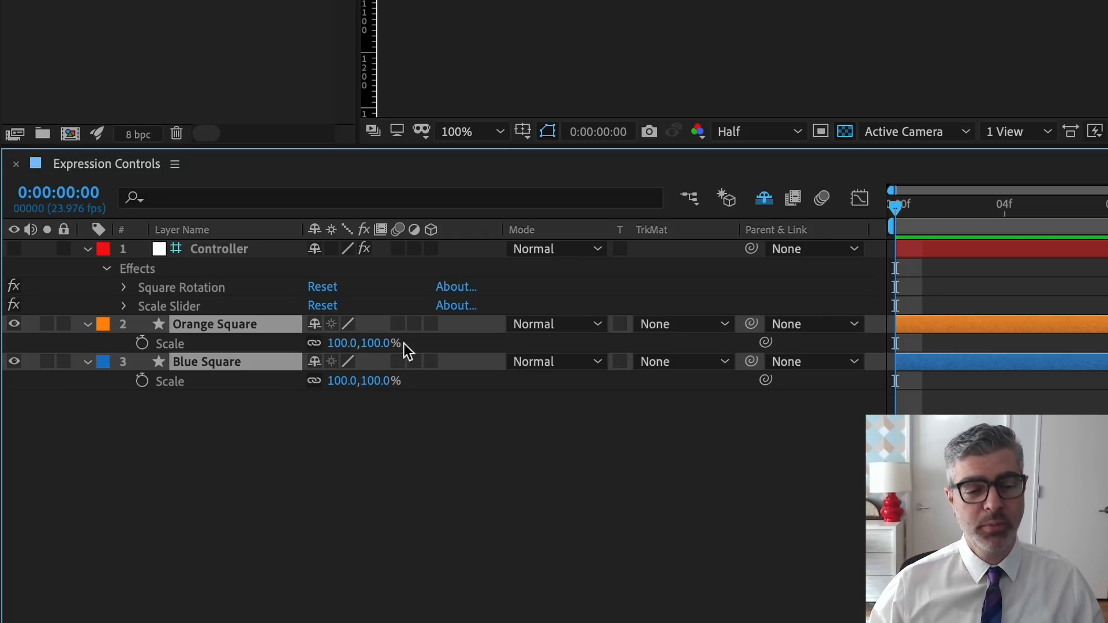
left_click(421, 473)
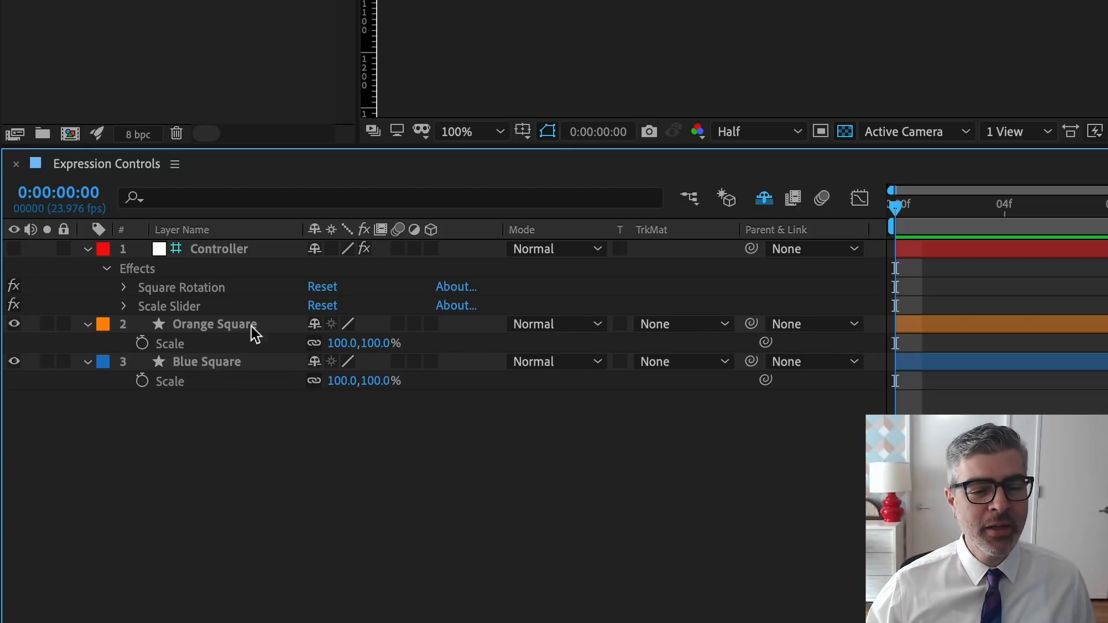
left_click(142, 344, "alt")
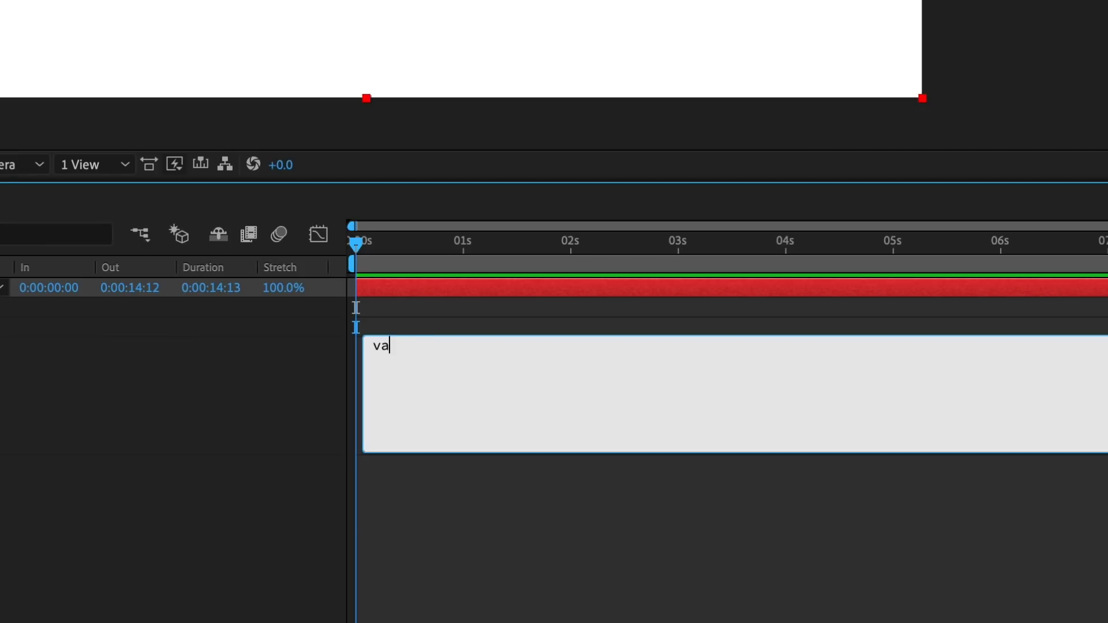
Write a sample expression that declares the variable scaleSlider as effect("Scale Slider")("Slider")
type("r scale")
key("BackSpace")
type("Slider =")
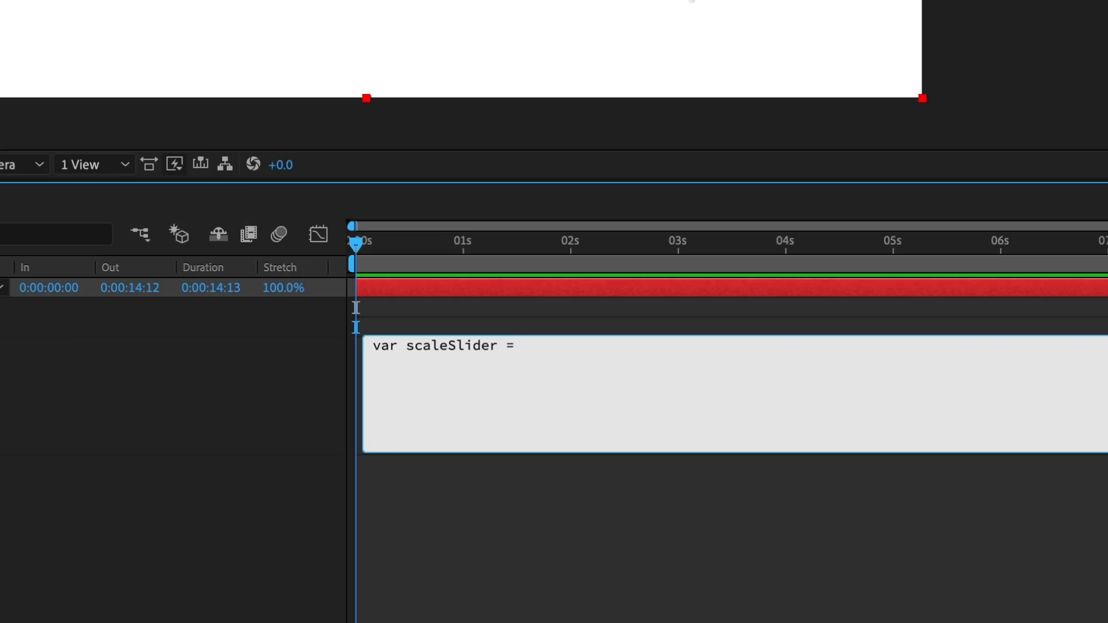
type("effect(\"Scale Slider\")(\"Slider\")")
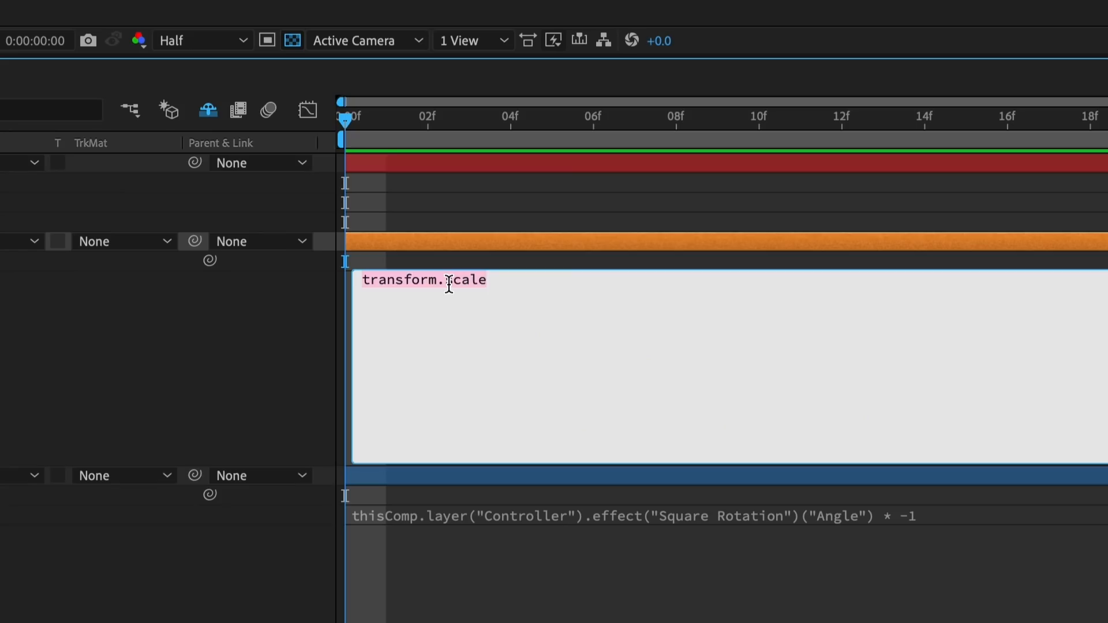
In the Expression Controls 2 composition, try declaring var x = 50 in the Orange Square's Scale expression and replacing the number with a linked property
type("var x")
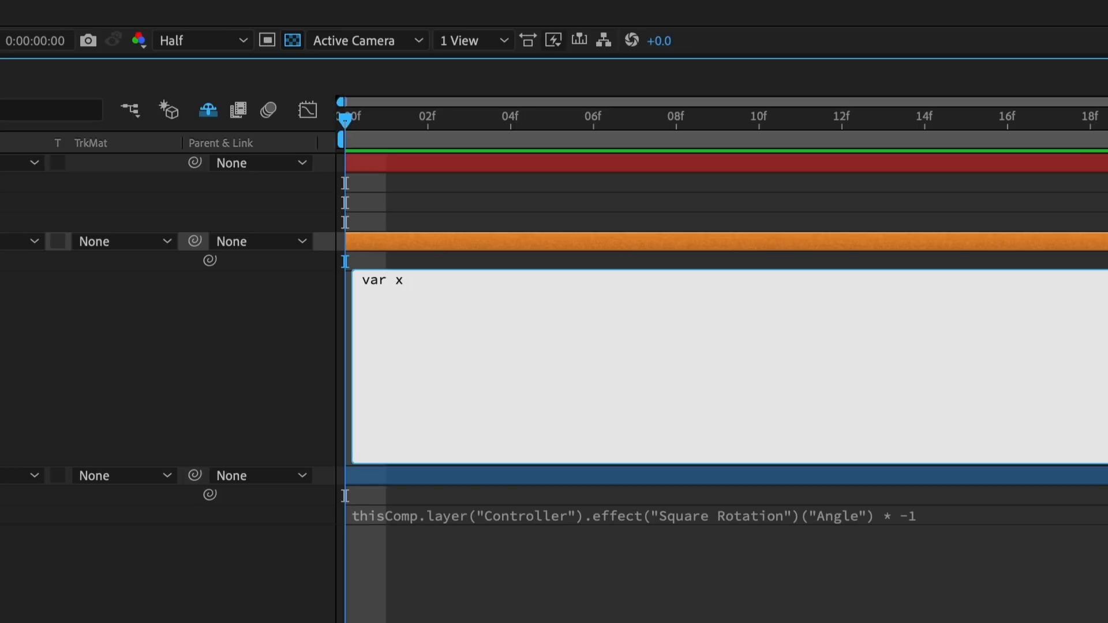
type(" = 50")
double_click(454, 296)
key("BackSpace")
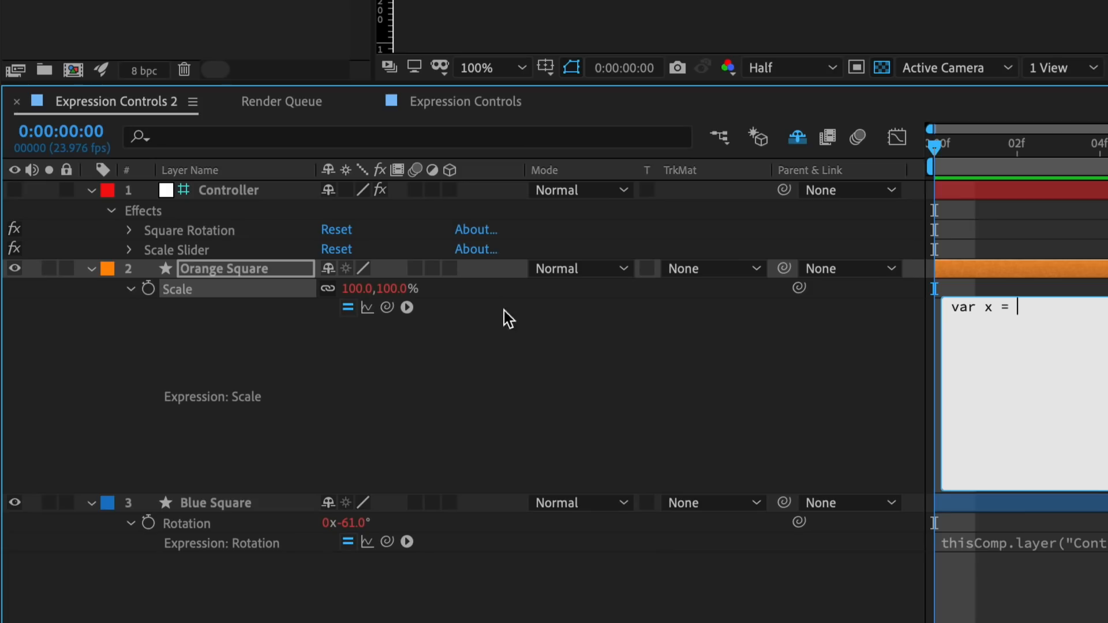
left_click_drag(387, 307, 774, 243)
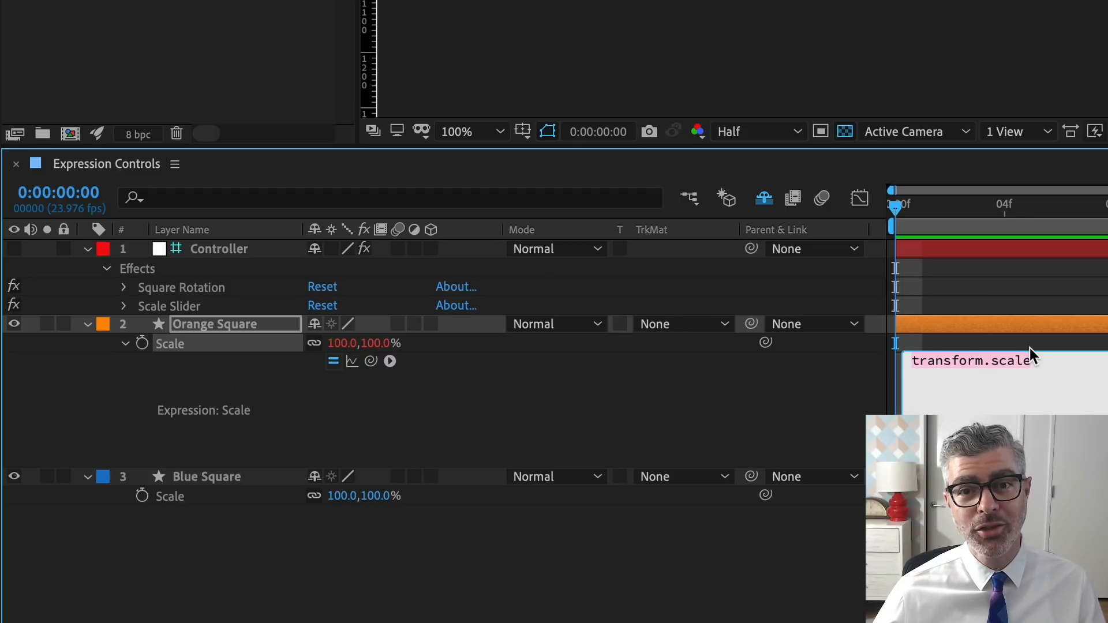
In the Orange Square's Scale expression, define var x as transform.scale[0] plus the Controller's Scale Slider value, ending with a semicolon
type("var x")
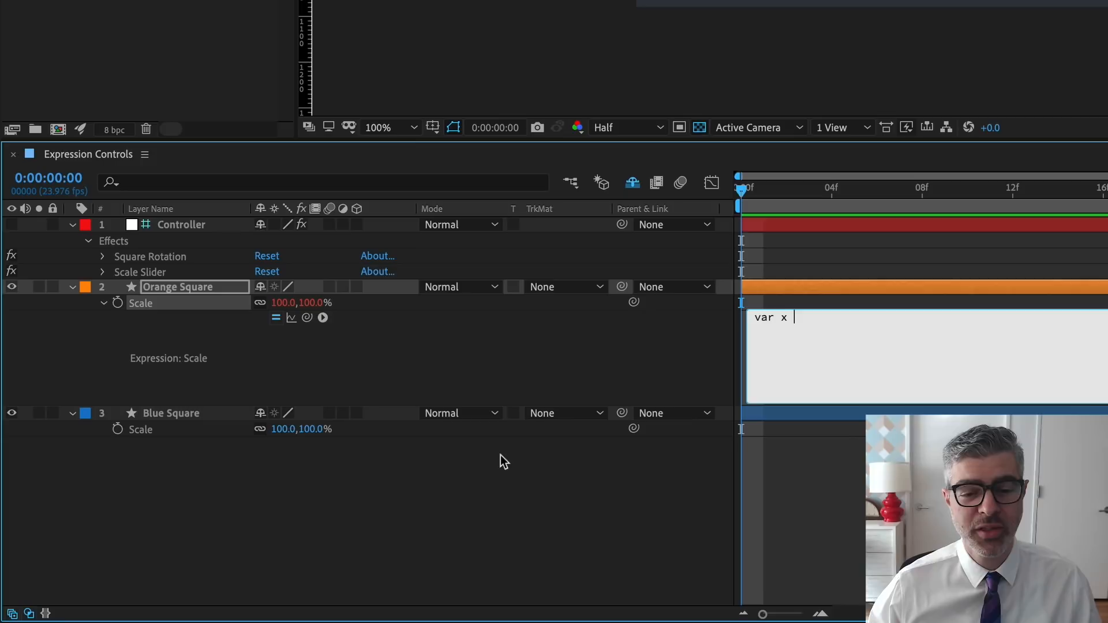
type("=")
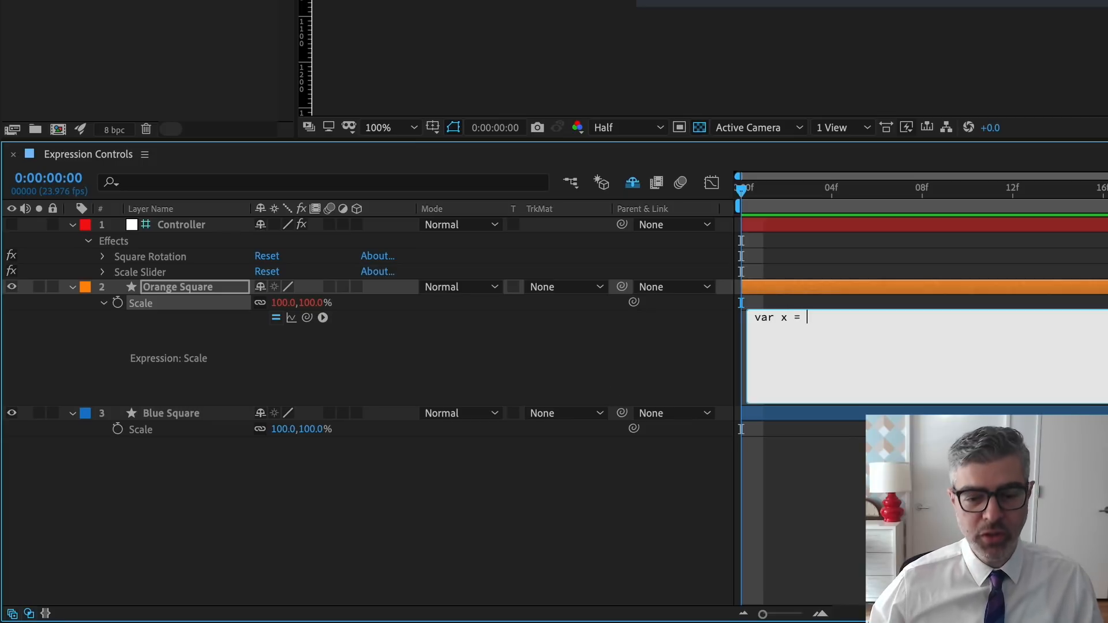
left_click_drag(307, 318, 282, 302)
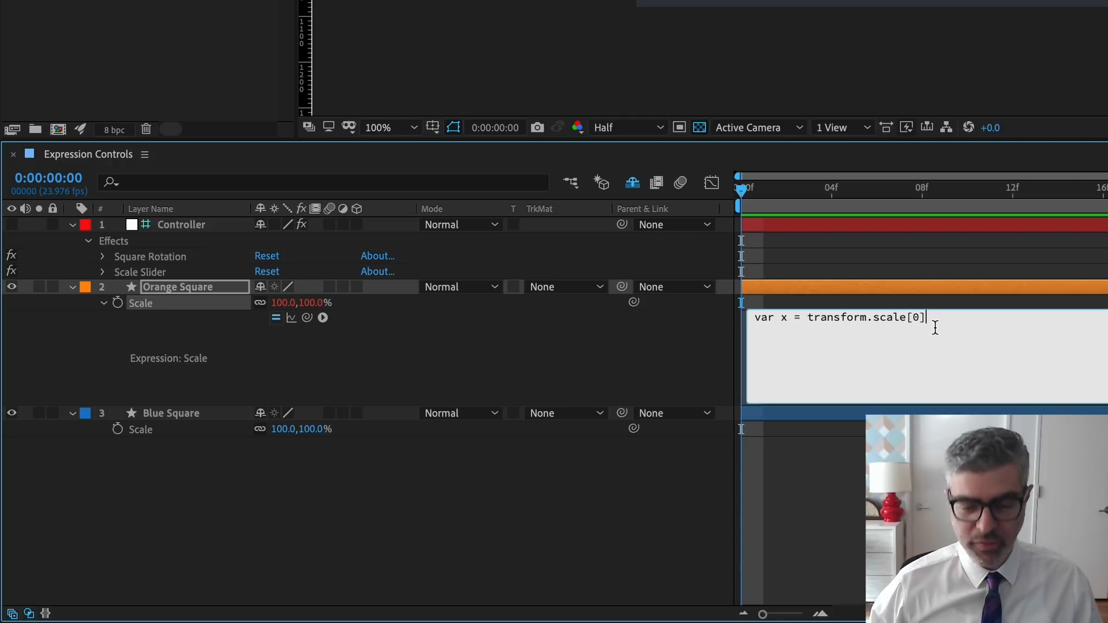
type("+")
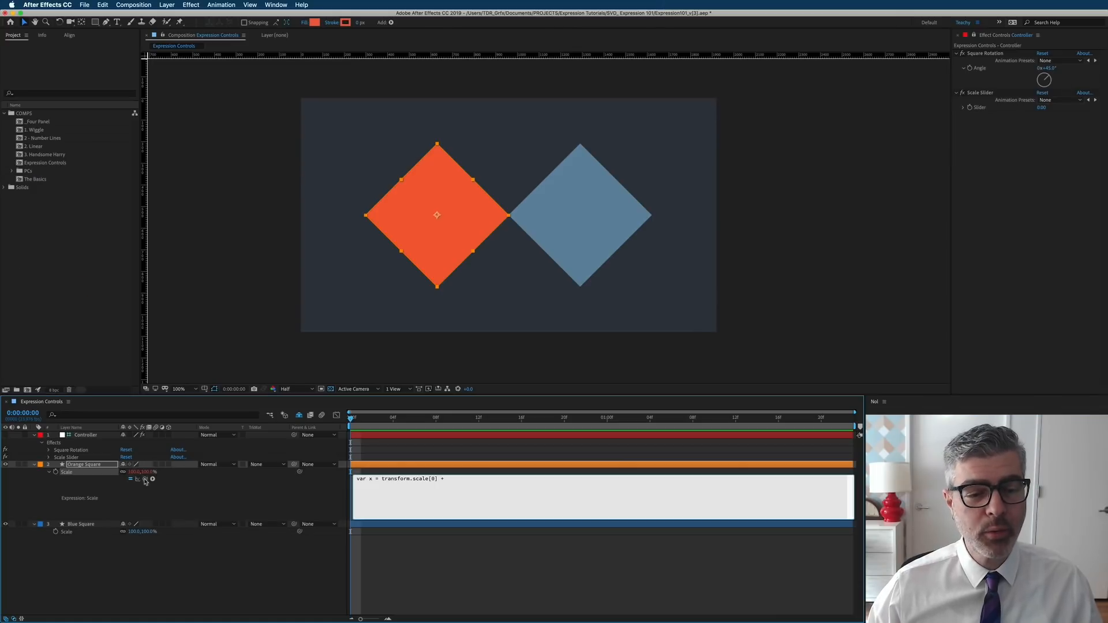
left_click_drag(307, 318, 981, 108)
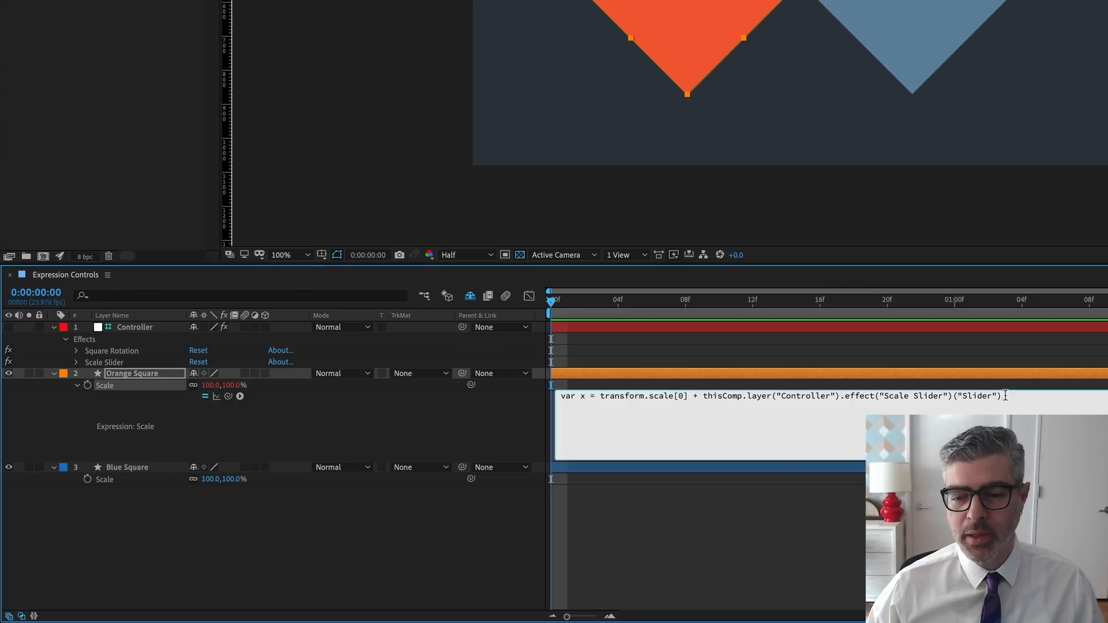
left_click(639, 479)
type(";")
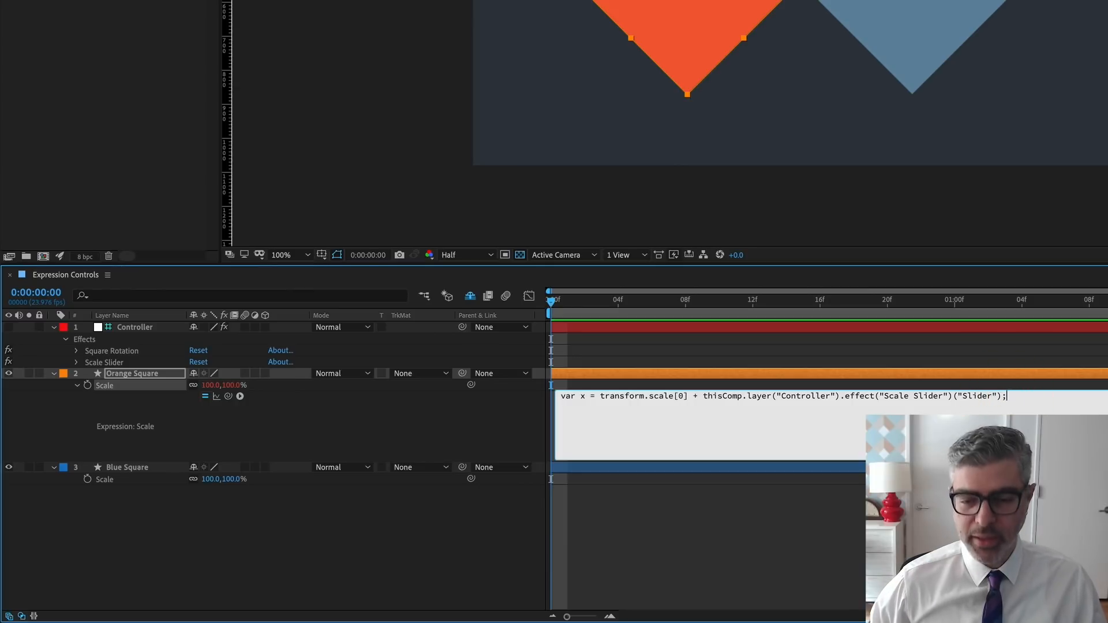
Add a second expression line defining y as transform.scale[1] plus the Controller's Scale Slider value, ending with a semicolon
key("Return")
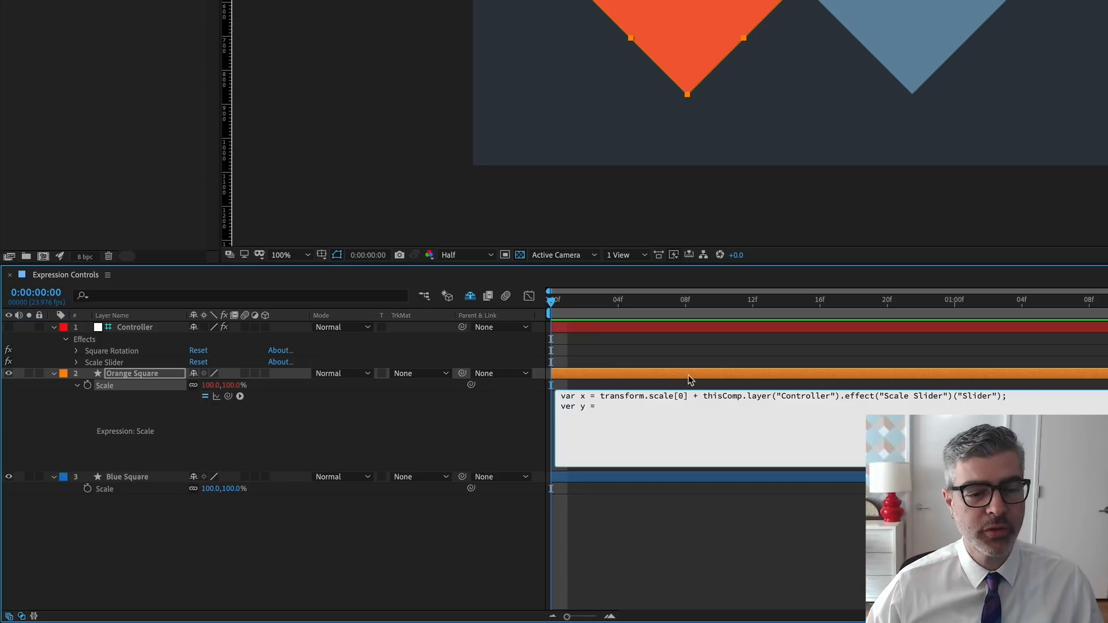
left_click(230, 385)
left_click_drag(231, 389, 230, 388)
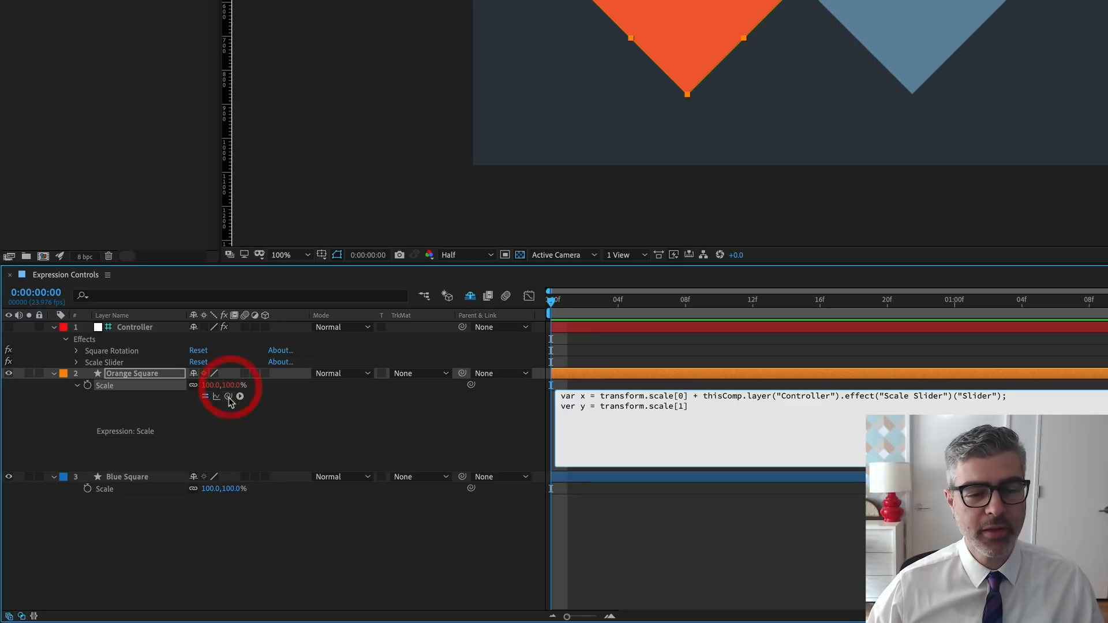
type("+")
left_click_drag(228, 397, 1107, 0)
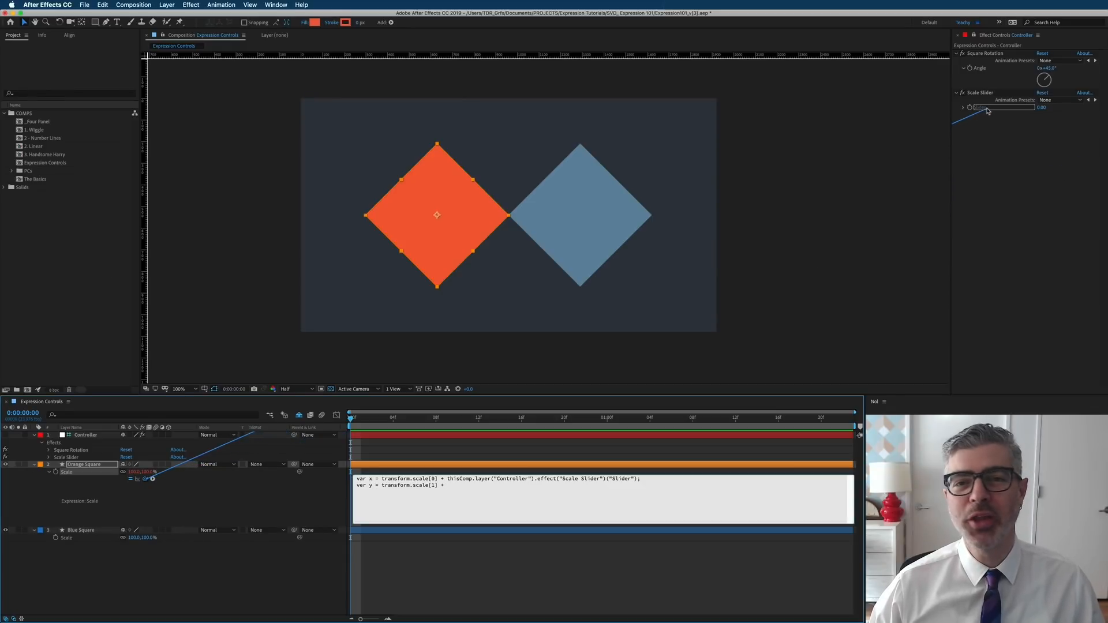
left_click_drag(987, 110, 984, 109)
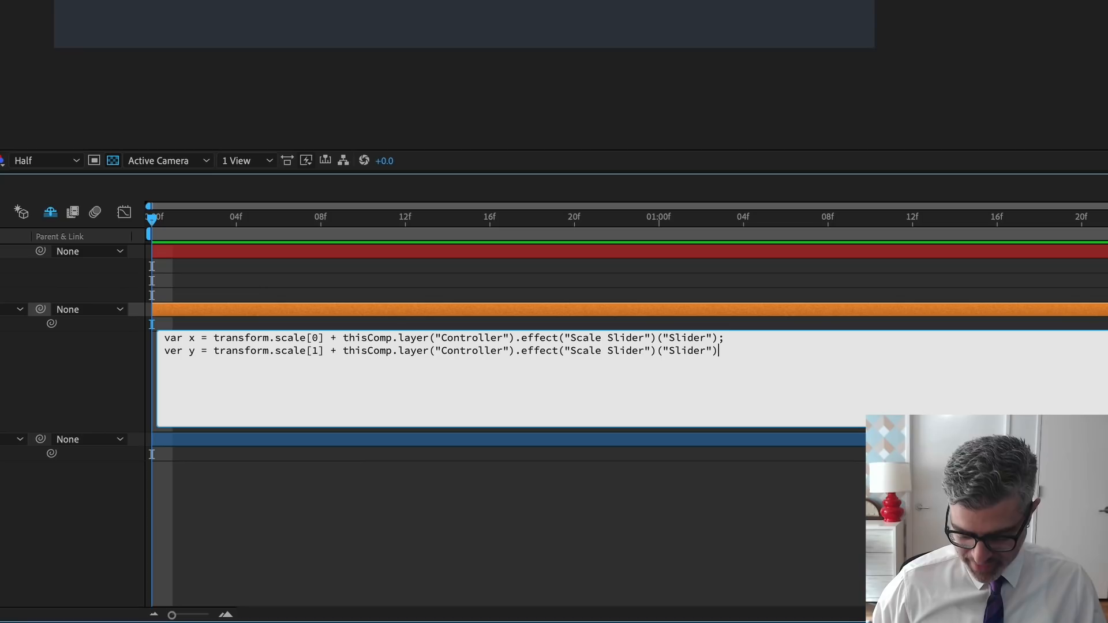
type("'")
key("BackSpace")
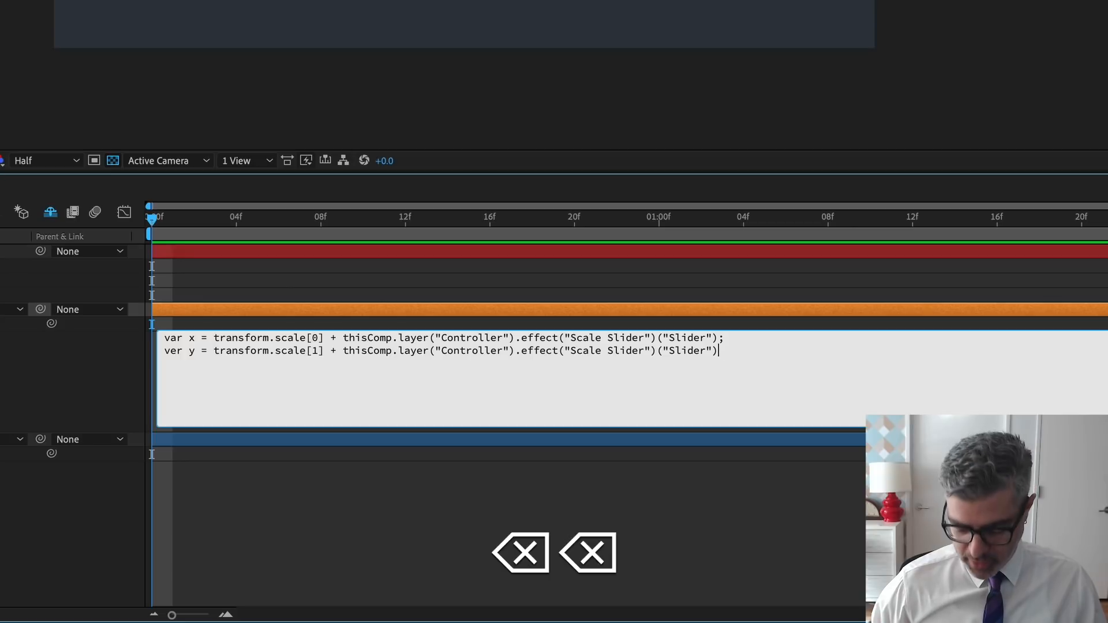
type(";")
key("Return")
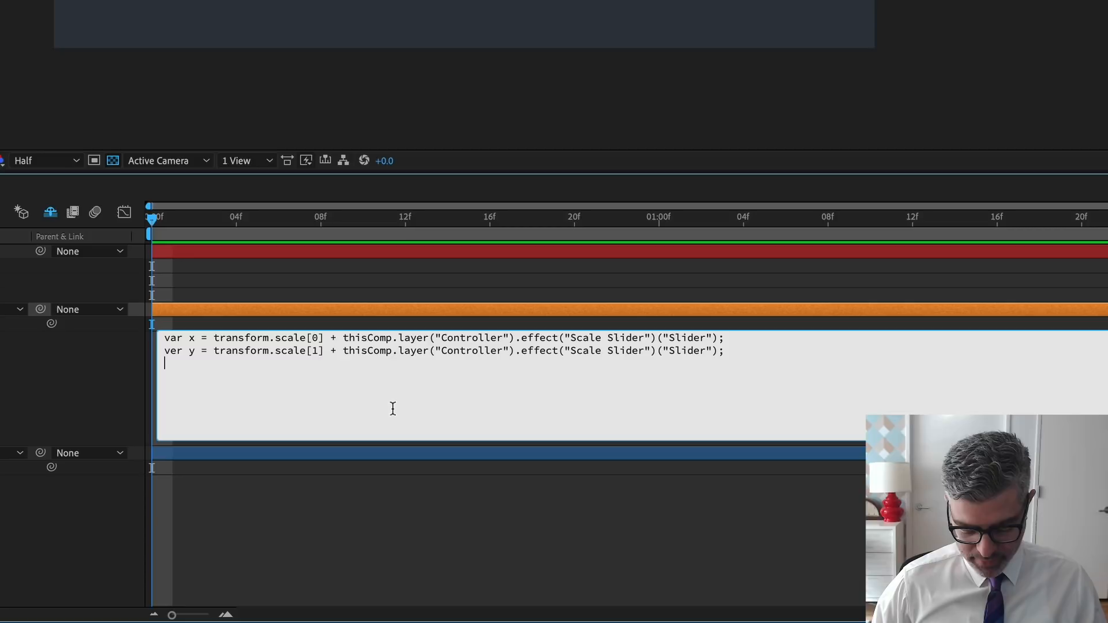
Finish the Orange Square's Scale expression with [x,y], correct "ver" to "var" in the y line, and apply it
type("y]")
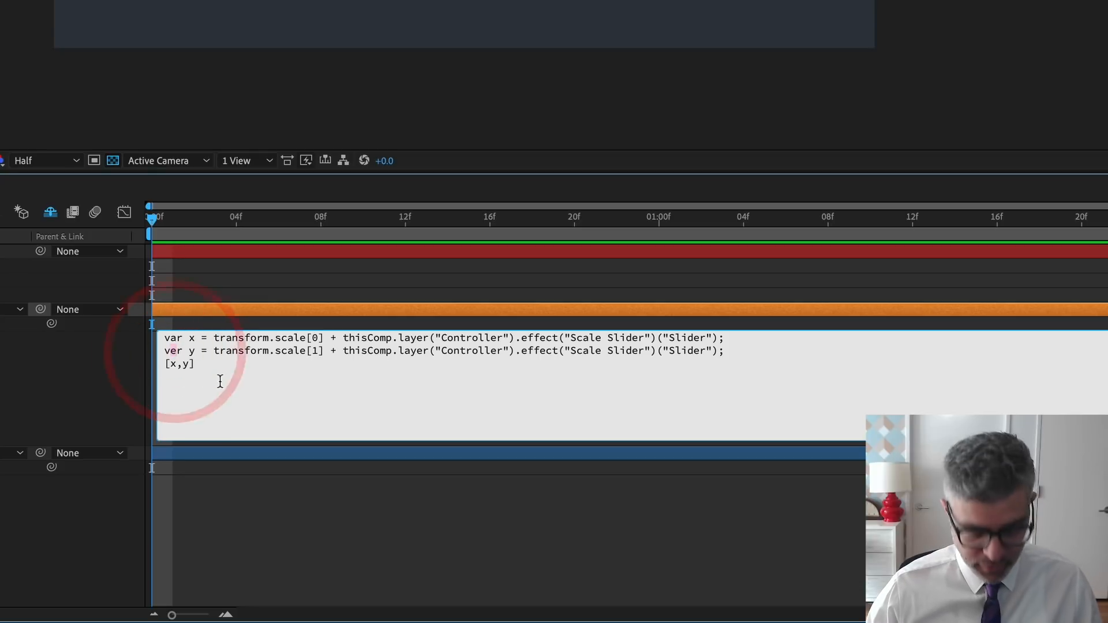
type("a")
left_click(37, 365)
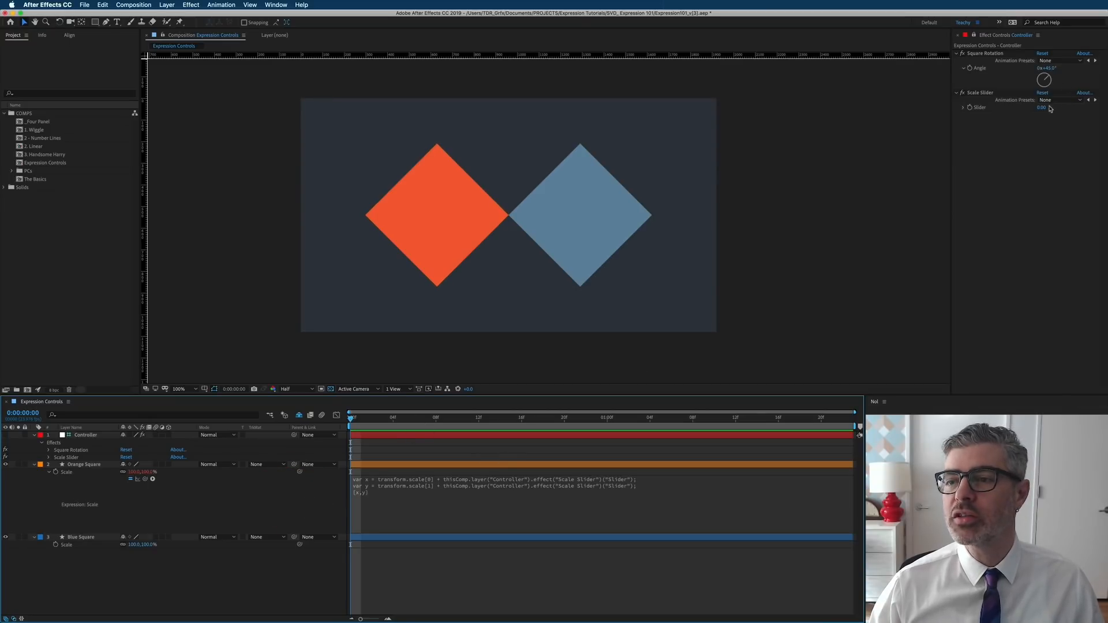
Try different Scale Slider values to test the Orange Square's scaling, and undo the change
left_click(963, 108)
left_click_drag(976, 119, 937, 117)
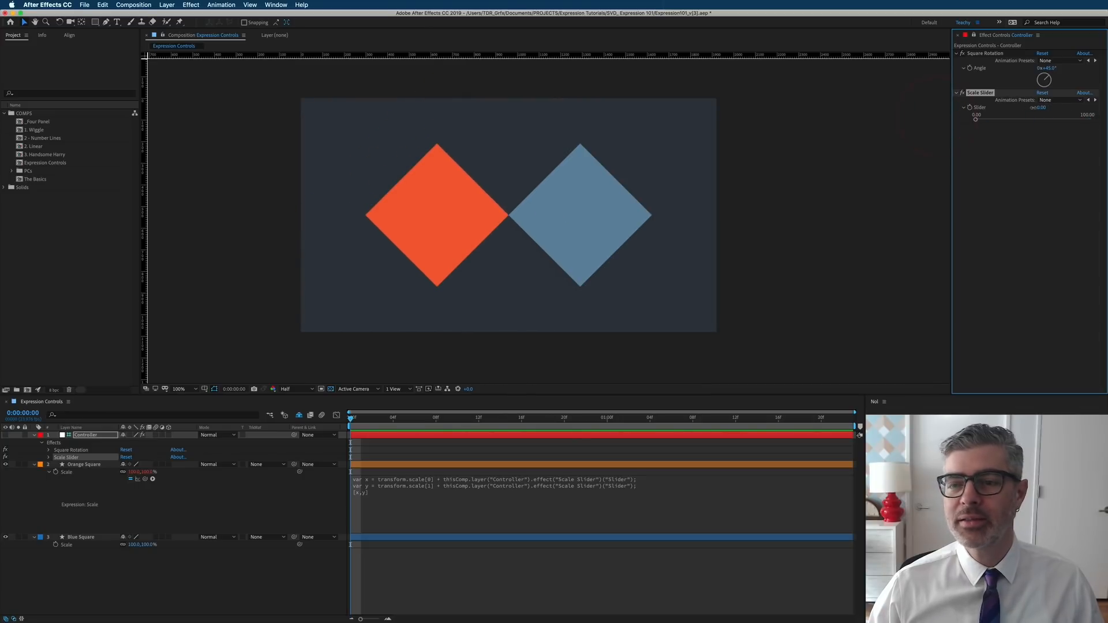
left_click_drag(1042, 108, 996, 108)
key("super+z")
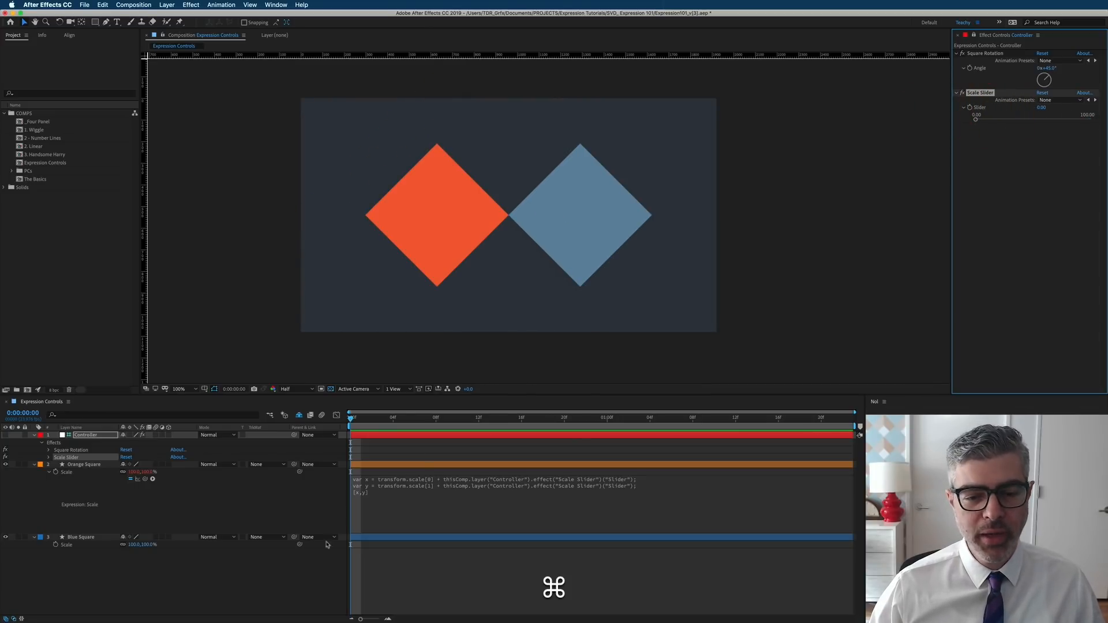
Copy only the expression from the Orange Square's Scale and paste it onto the Blue Square layer
right_click(66, 475)
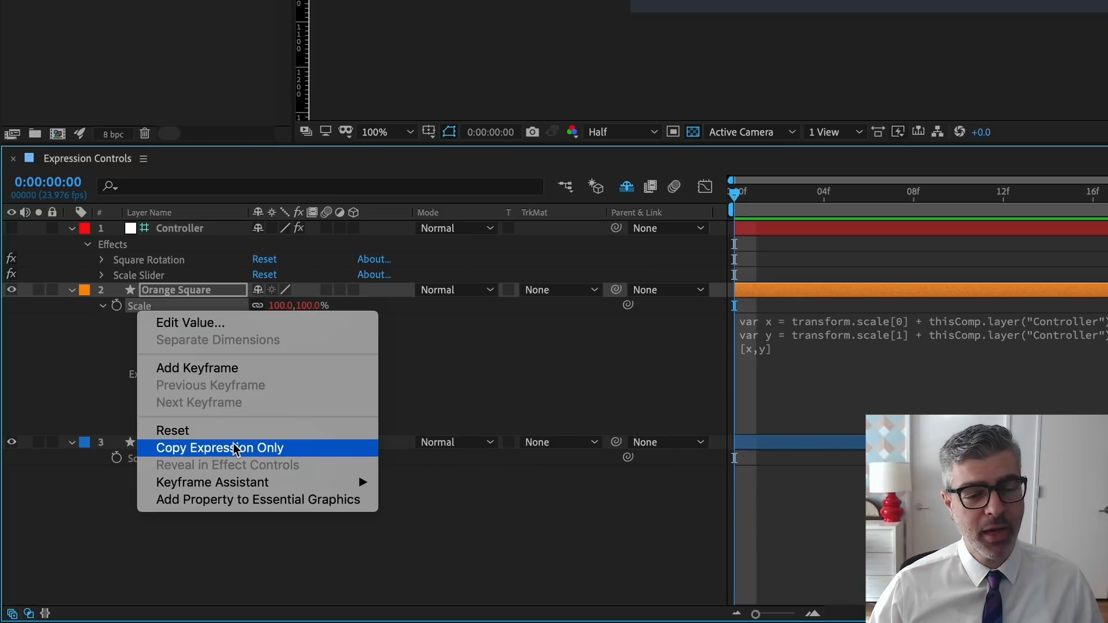
left_click(233, 449)
left_click(228, 442)
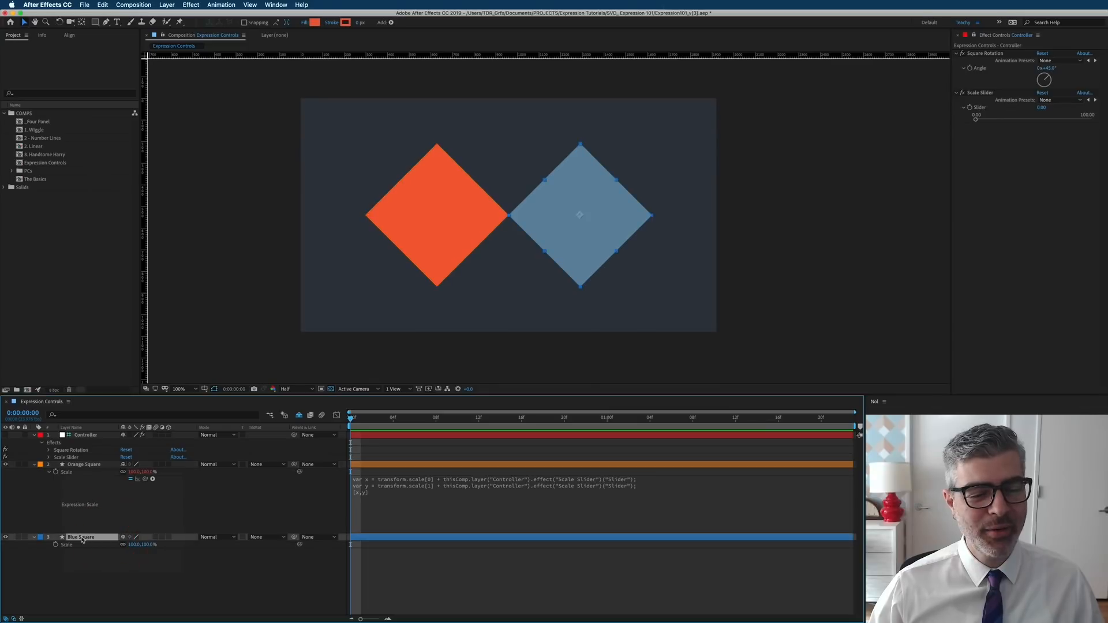
left_click(165, 442)
key("super+v")
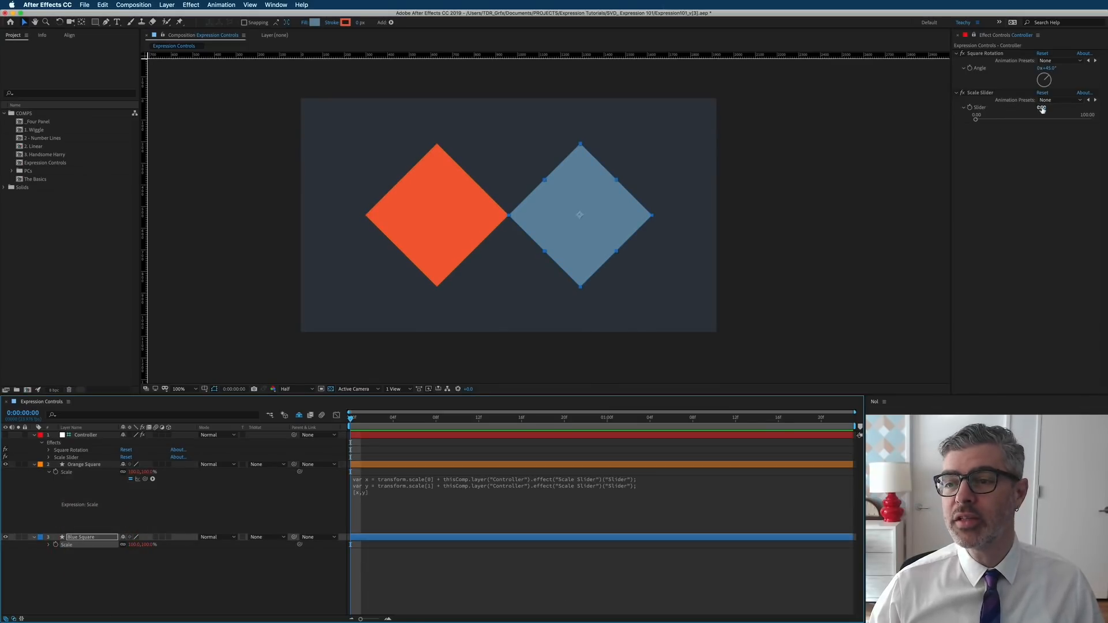
Test the Scale Slider on both squares with different values, and undo the change
left_click_drag(974, 124, 913, 135)
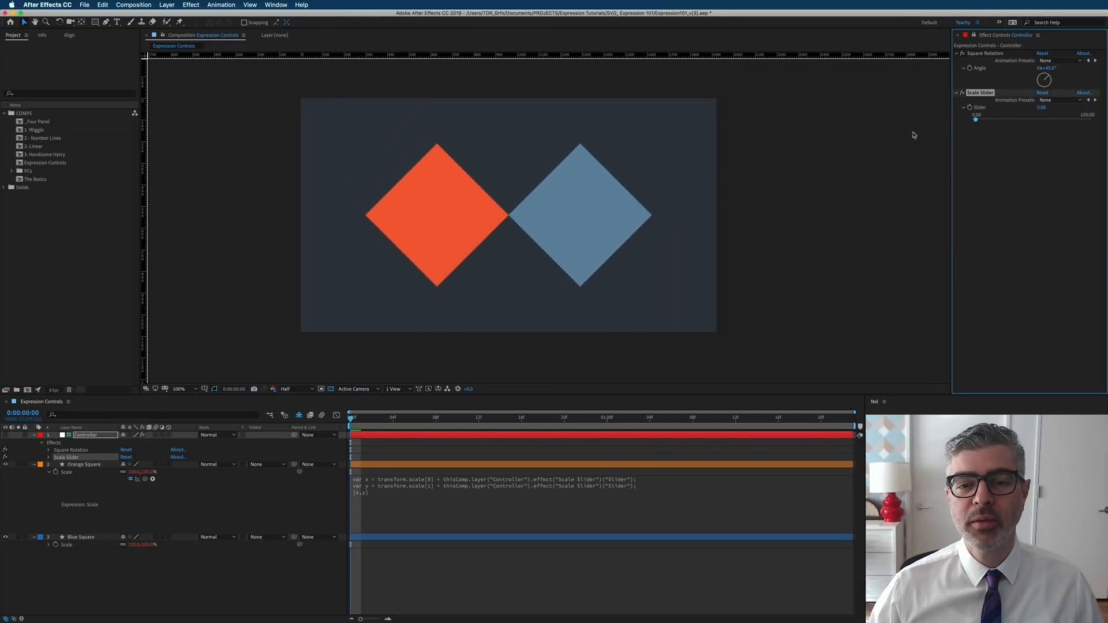
left_click_drag(1041, 108, 991, 110)
key("super+z")
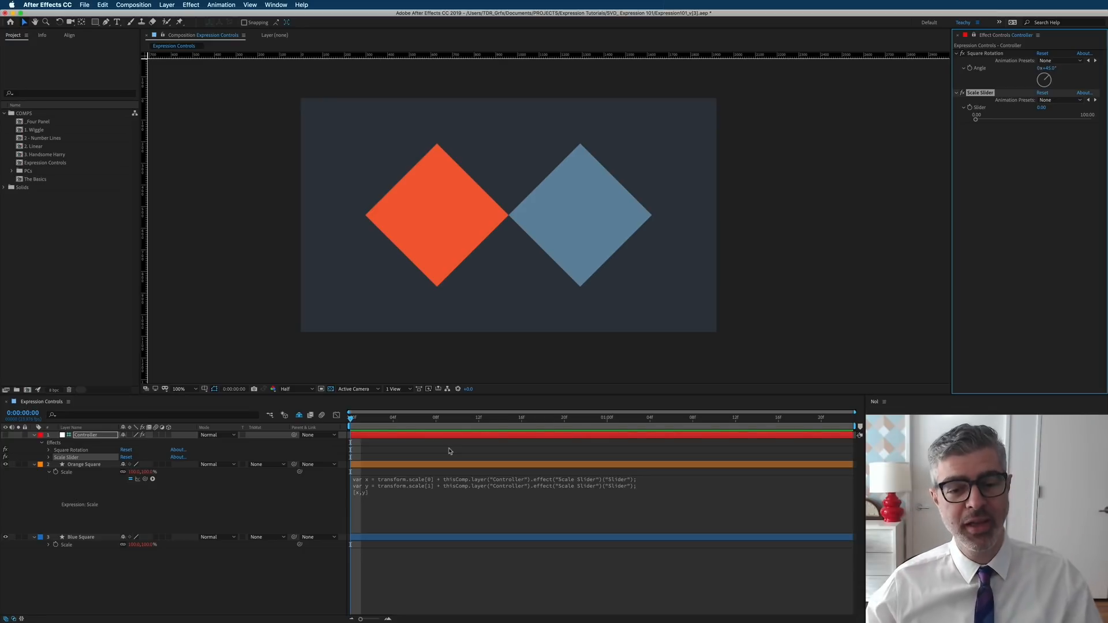
Reveal the Blue Square's expressions, change the plus to a minus in both the x and y lines of its Scale expression, and apply it
left_click(476, 538)
key("e")
key("e")
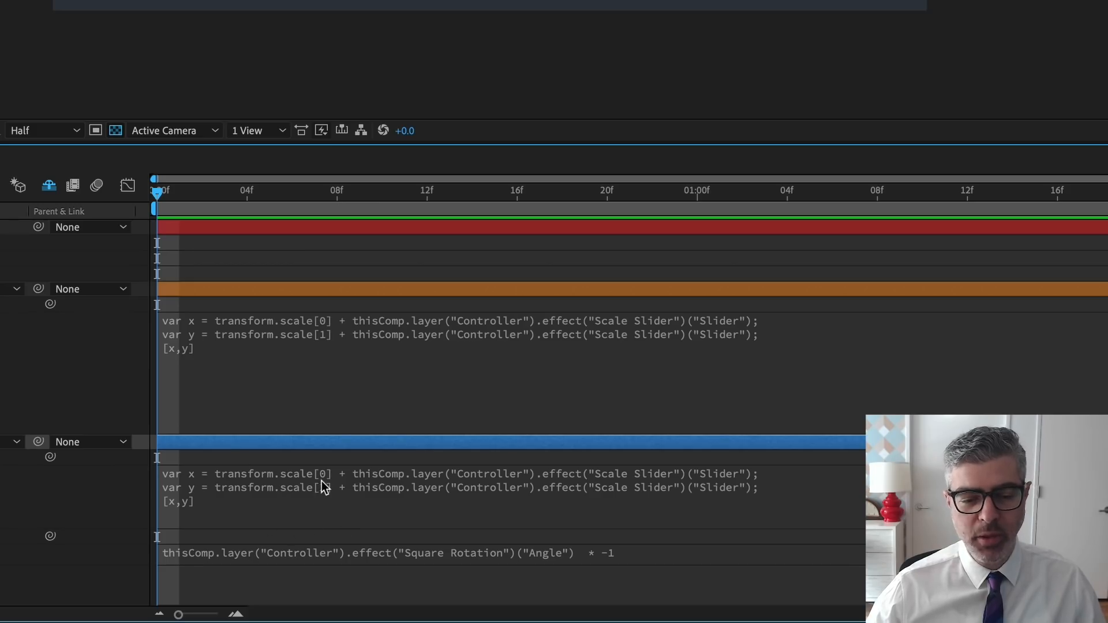
left_click(319, 479)
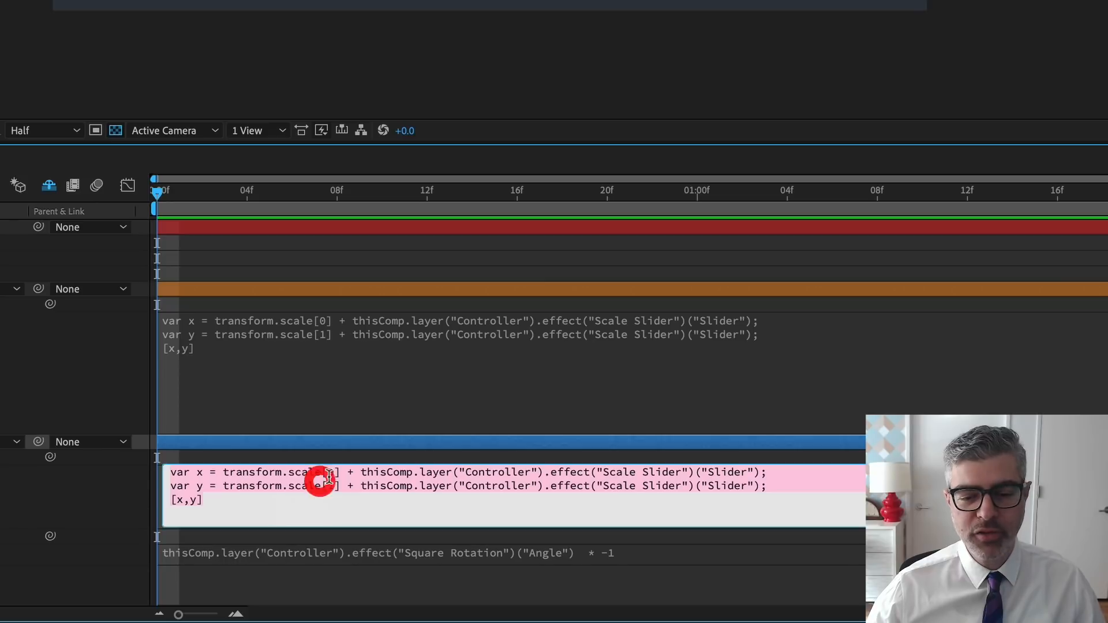
left_click(353, 472)
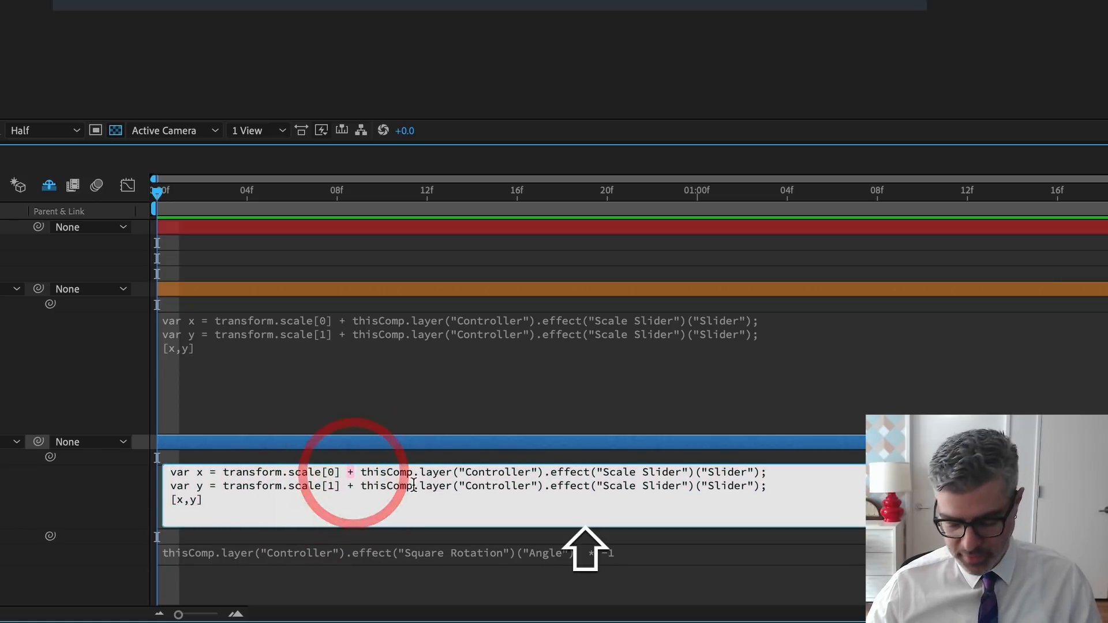
key("BackSpace")
type("-")
left_click(353, 485)
key("BackSpace")
type("-")
left_click(238, 559)
Set the Controller's Scale Slider to 26.57 and its Square Rotation angle to 157° to test both squares
left_click_drag(976, 120, 917, 118)
mouse_move(1041, 107)
left_mouse_down()
mouse_move(982, 110)
mouse_move(1040, 110)
mouse_move(995, 110)
mouse_move(1032, 110)
mouse_move(998, 110)
mouse_move(1019, 110)
mouse_move(1052, 82)
mouse_move(1061, 109)
mouse_move(1033, 108)
mouse_move(1050, 108)
left_mouse_up()
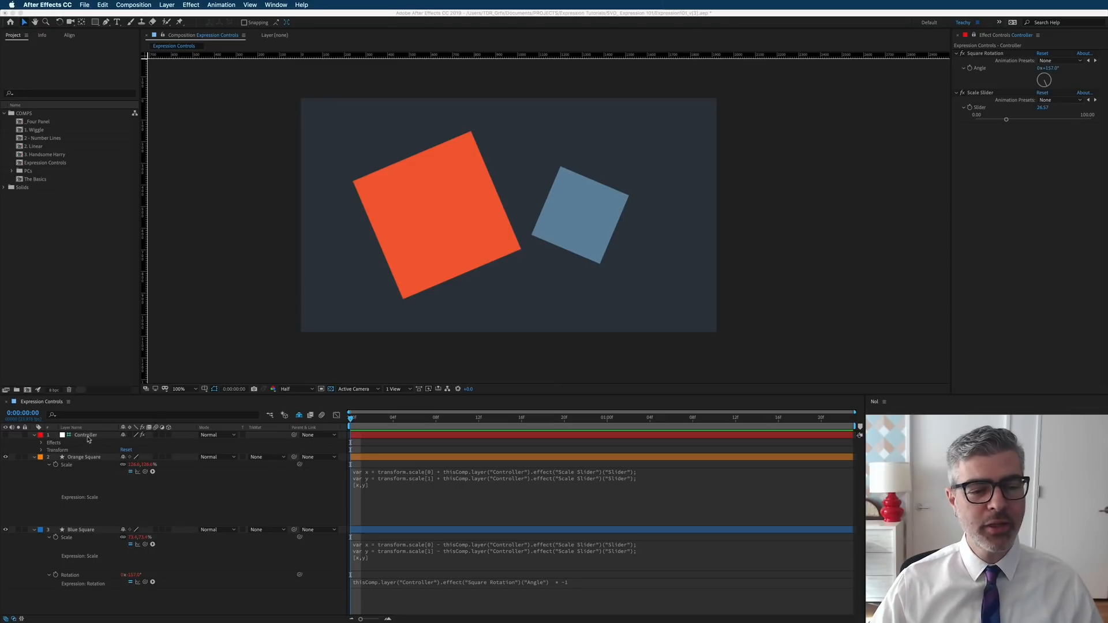
Reveal the Opacity property of both the Orange Square and Blue Square layers
left_click(88, 455)
left_click(80, 529, "super")
key("t")
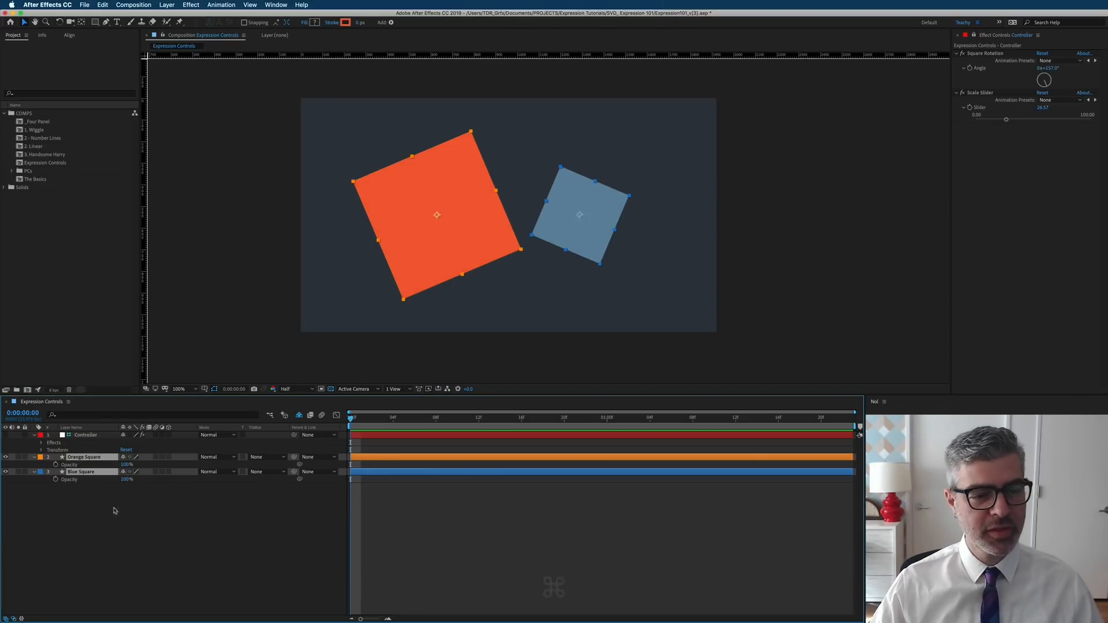
Add a Checkbox Control effect to the Controller layer and leave its checkbox turned on
left_click(85, 434)
left_click(201, 5)
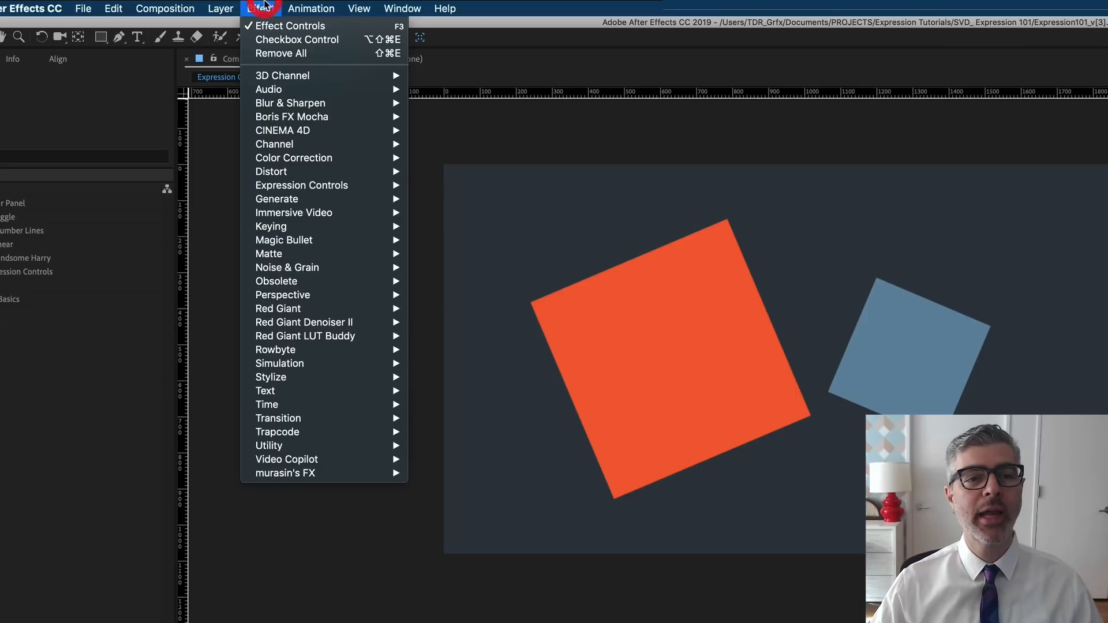
mouse_move(260, 111)
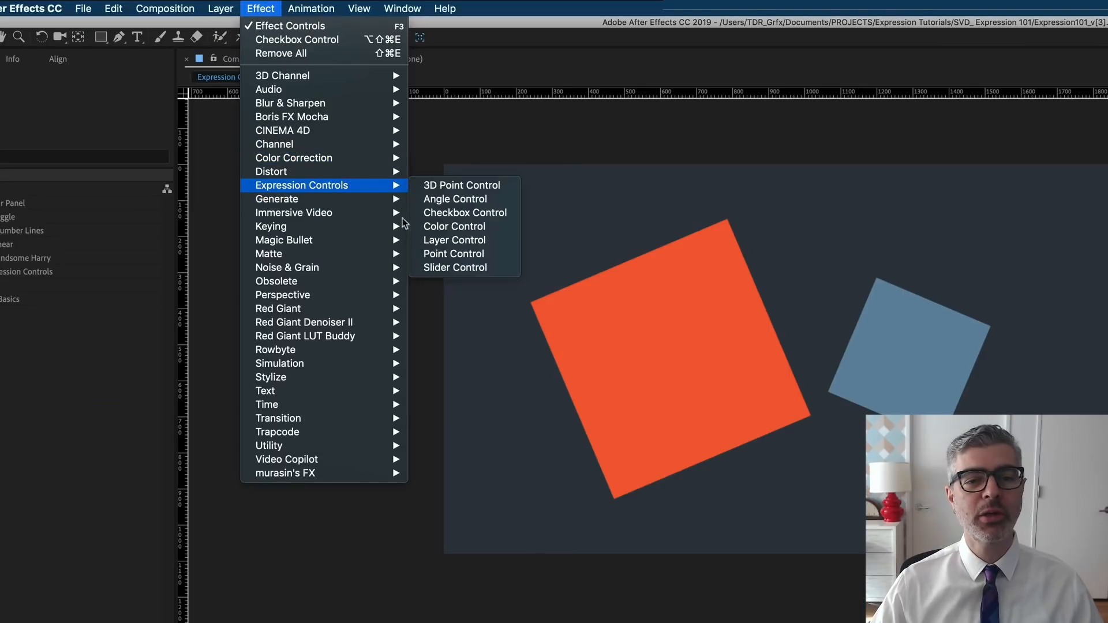
left_click(452, 213)
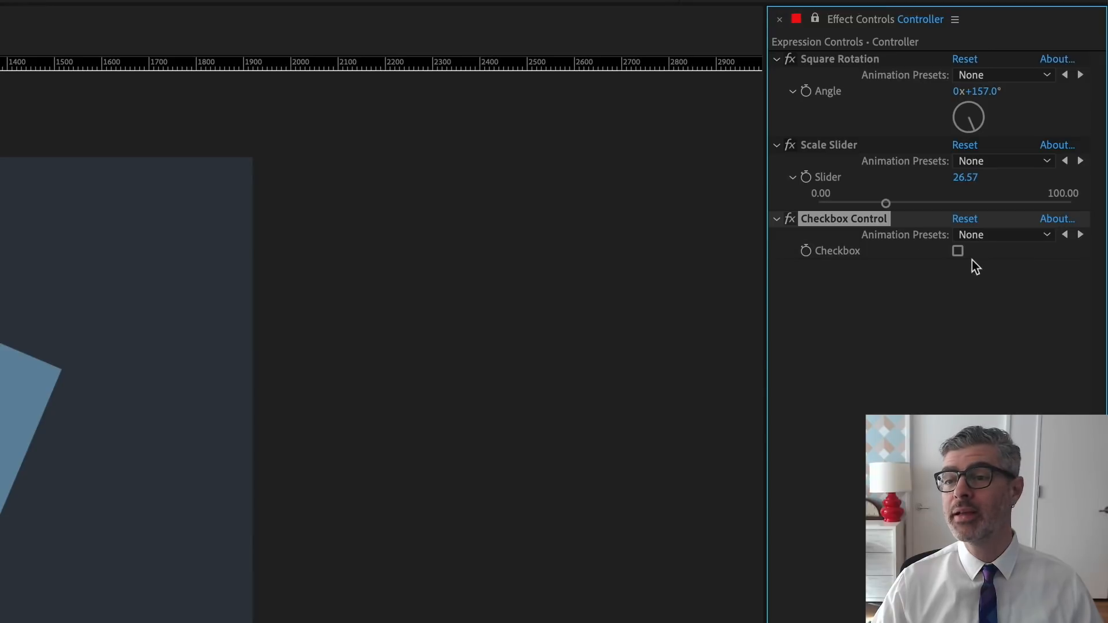
left_click(958, 252)
left_click(958, 251)
left_click(958, 252)
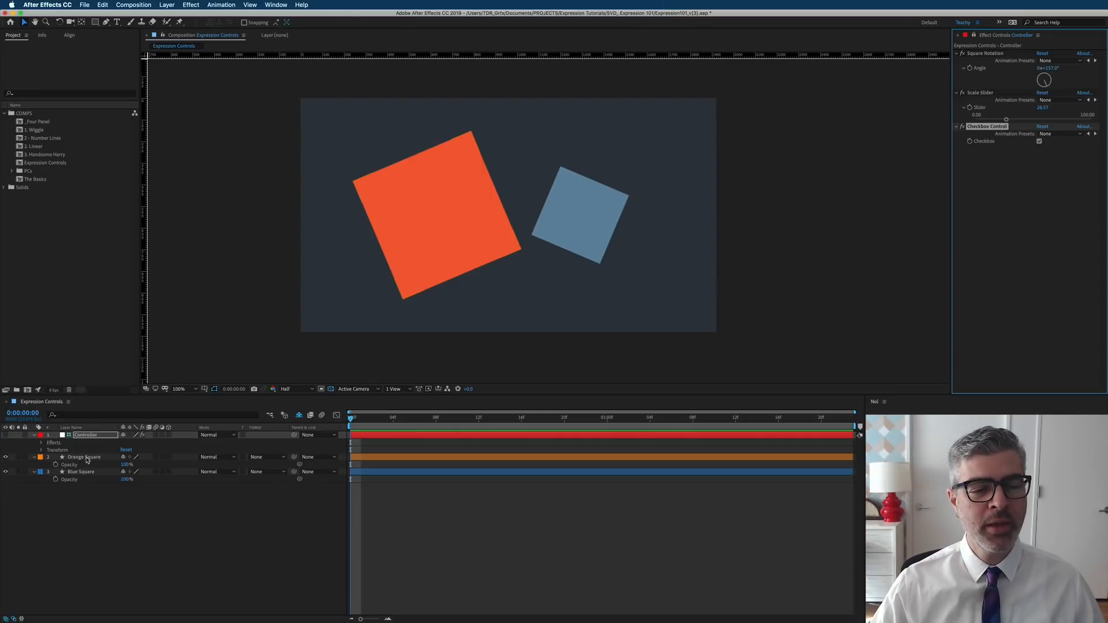
Add an expression to the Orange Square's Opacity that defines var c as the Controller's Checkbox value, ending the line with a semicolon
left_click(83, 457)
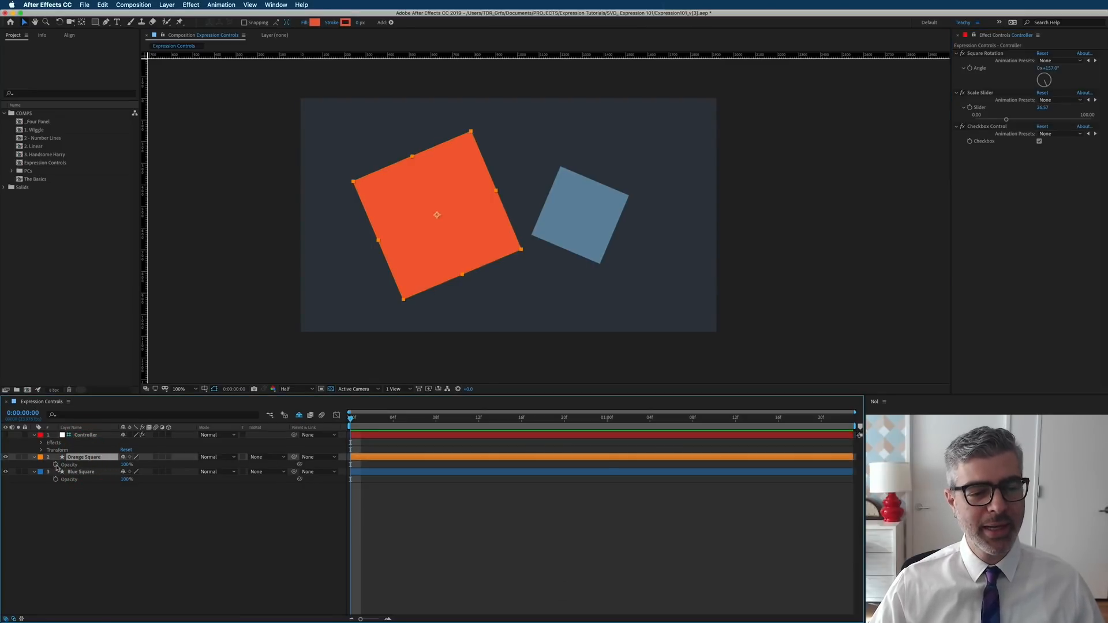
left_click(56, 465, "alt")
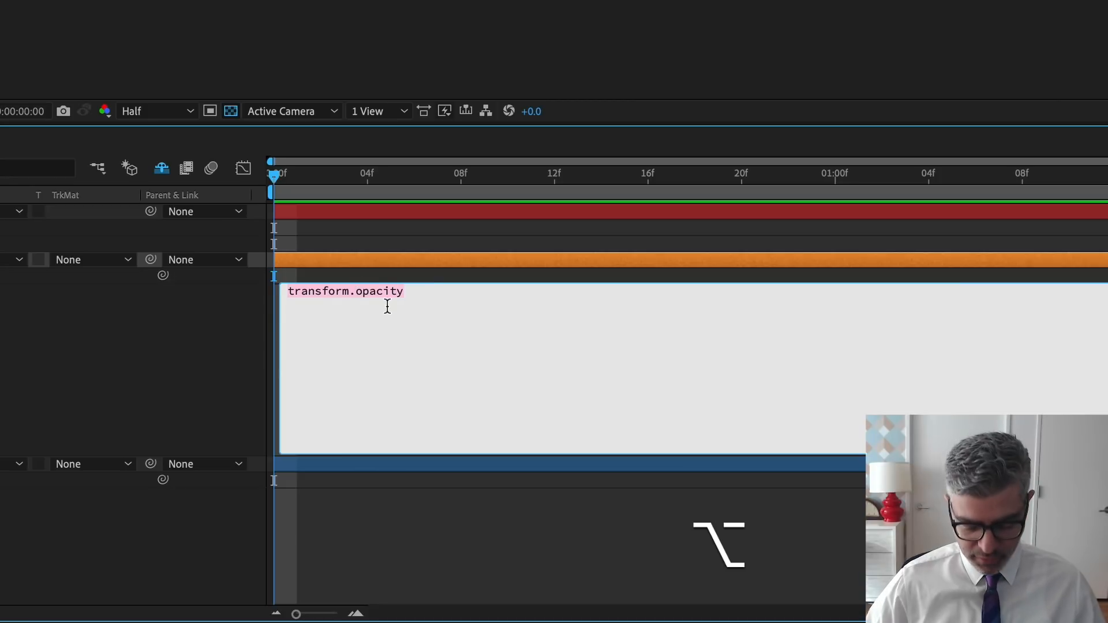
type("var c =")
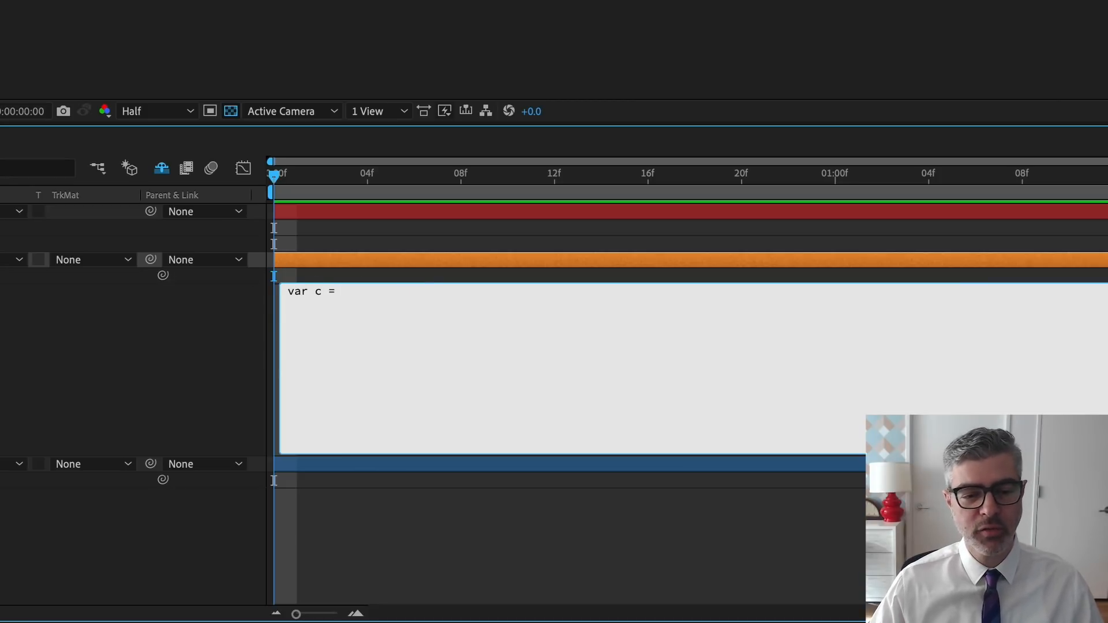
left_click_drag(152, 471, 987, 144)
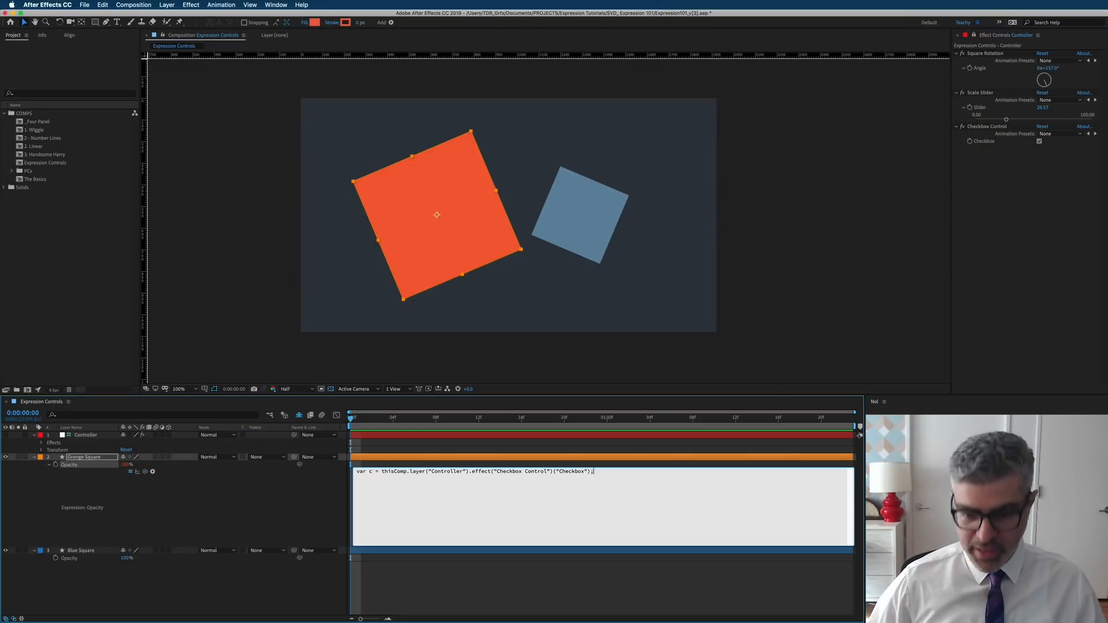
key("Return")
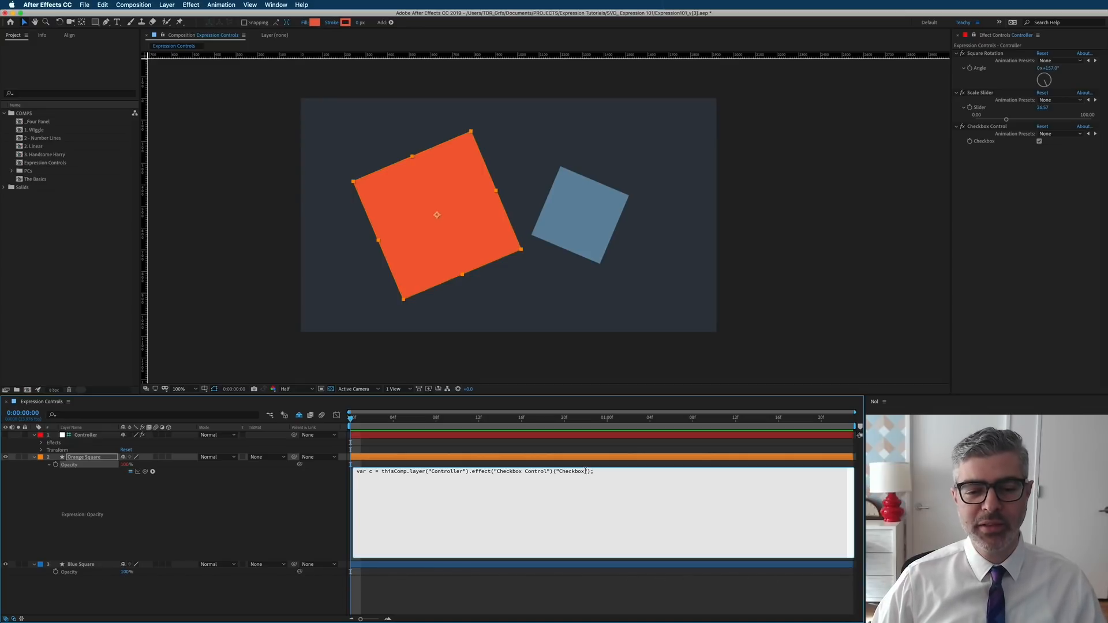
Add the condition if ( c > 0 ) below the variable in the Orange Square's Opacity expression
type("i")
type("f (")
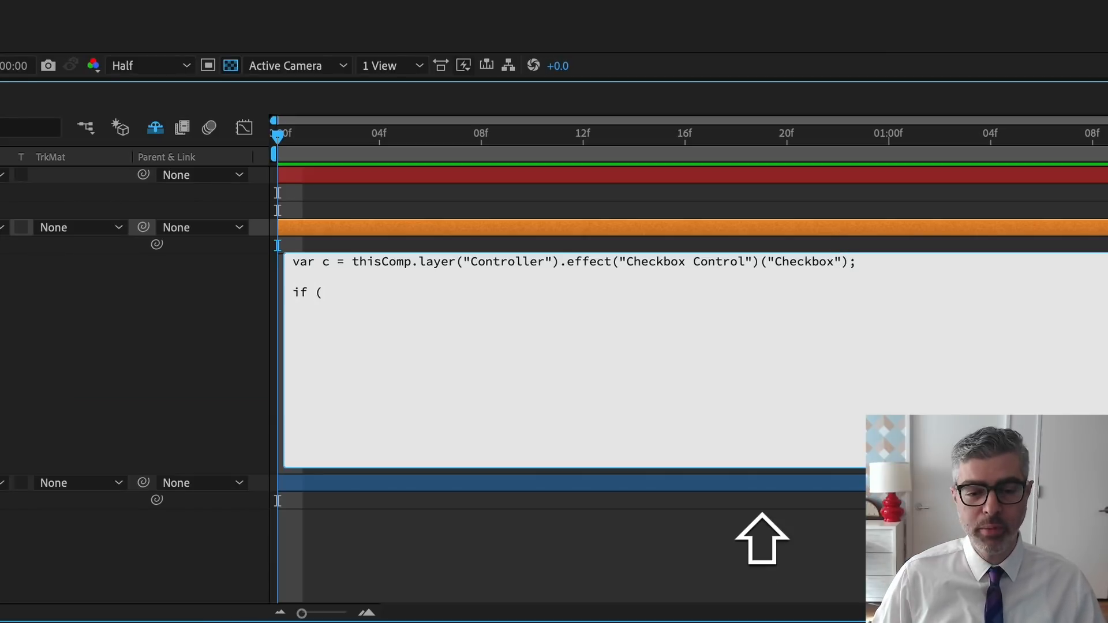
type("c ")
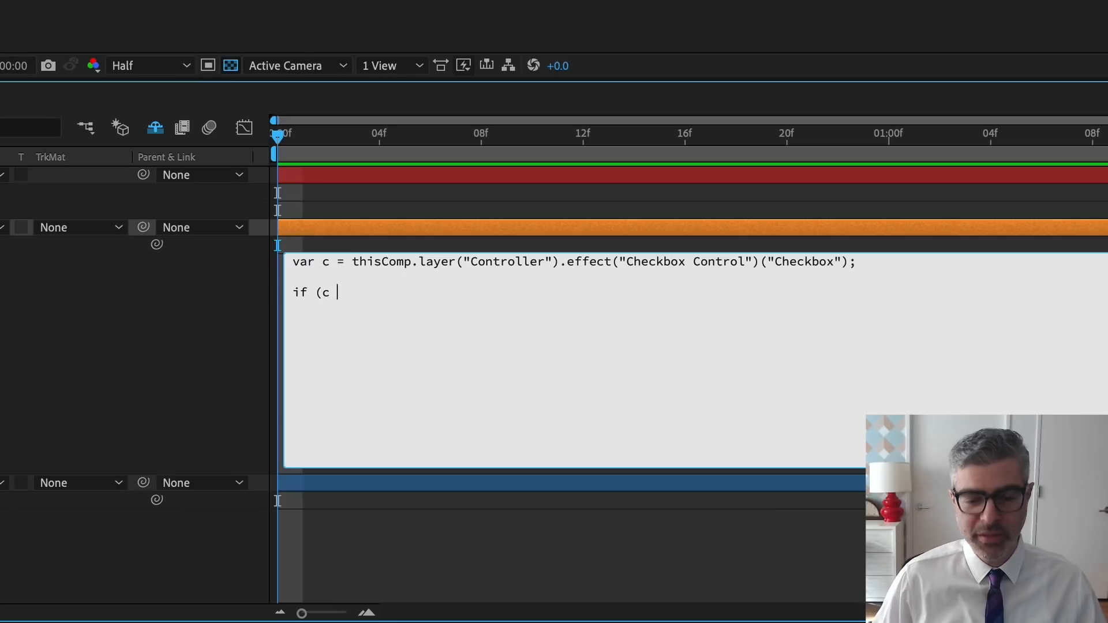
type("> 0")
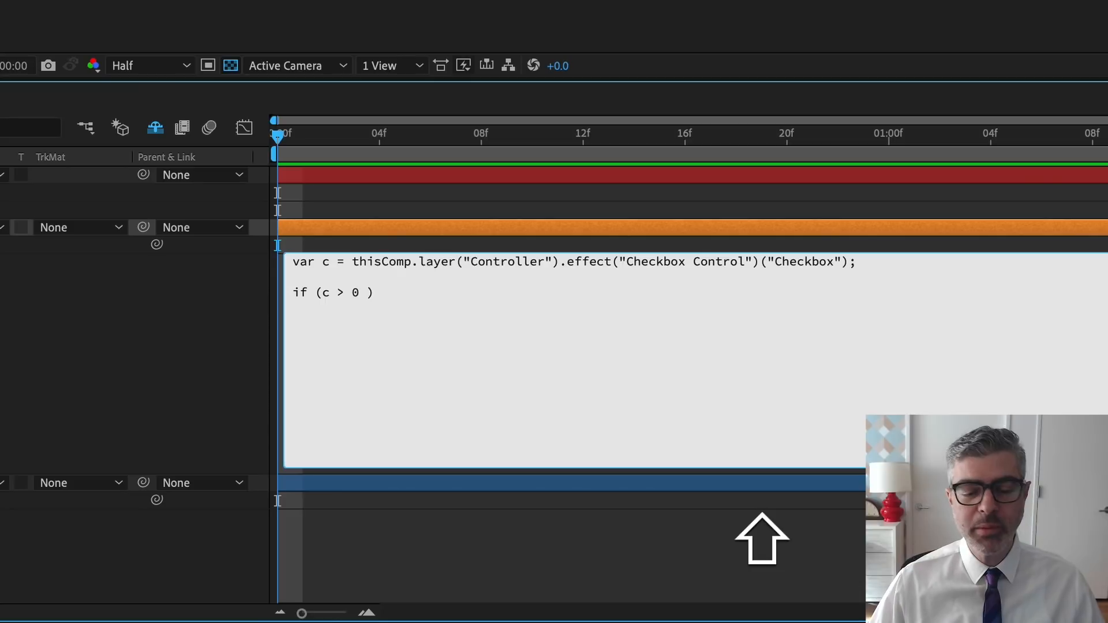
left_click(321, 295)
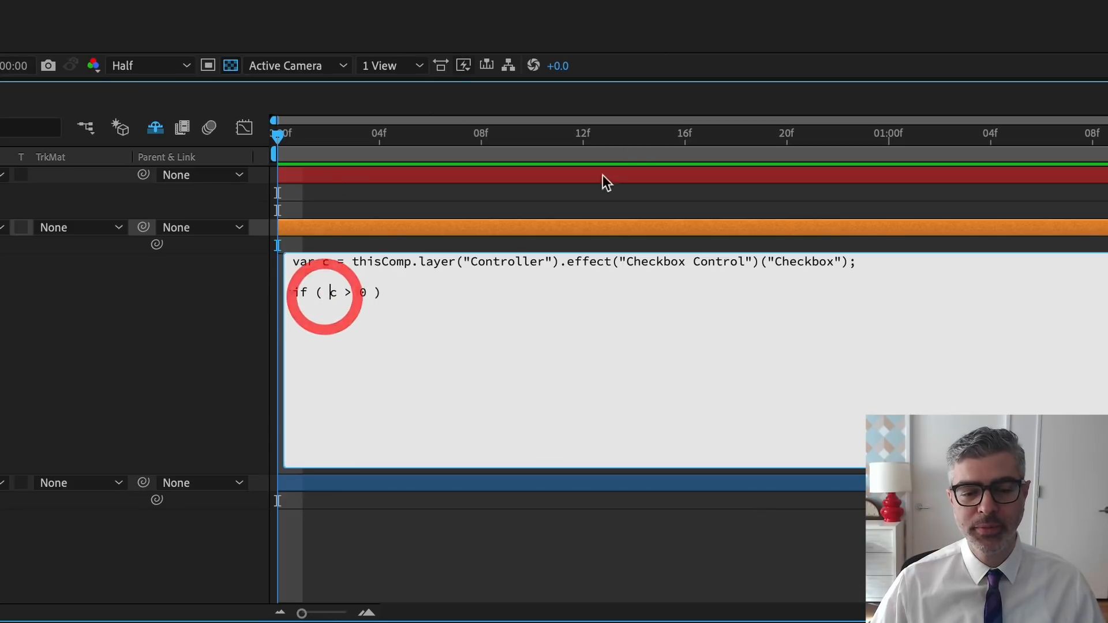
left_click(449, 296)
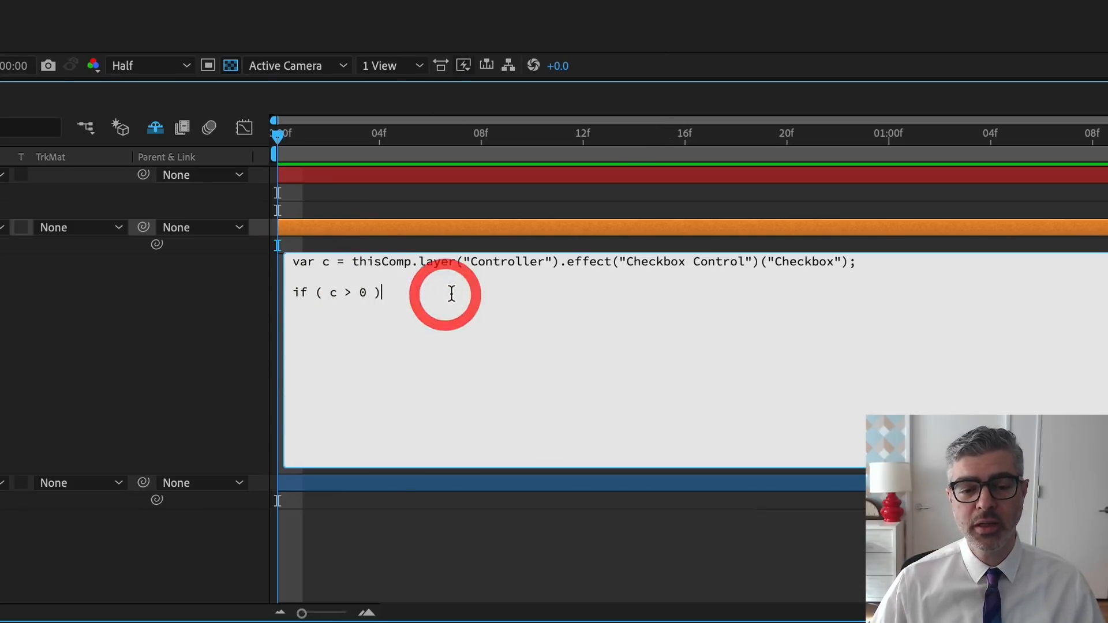
Give the if condition a braced block with an indented value of 100
key("shift")
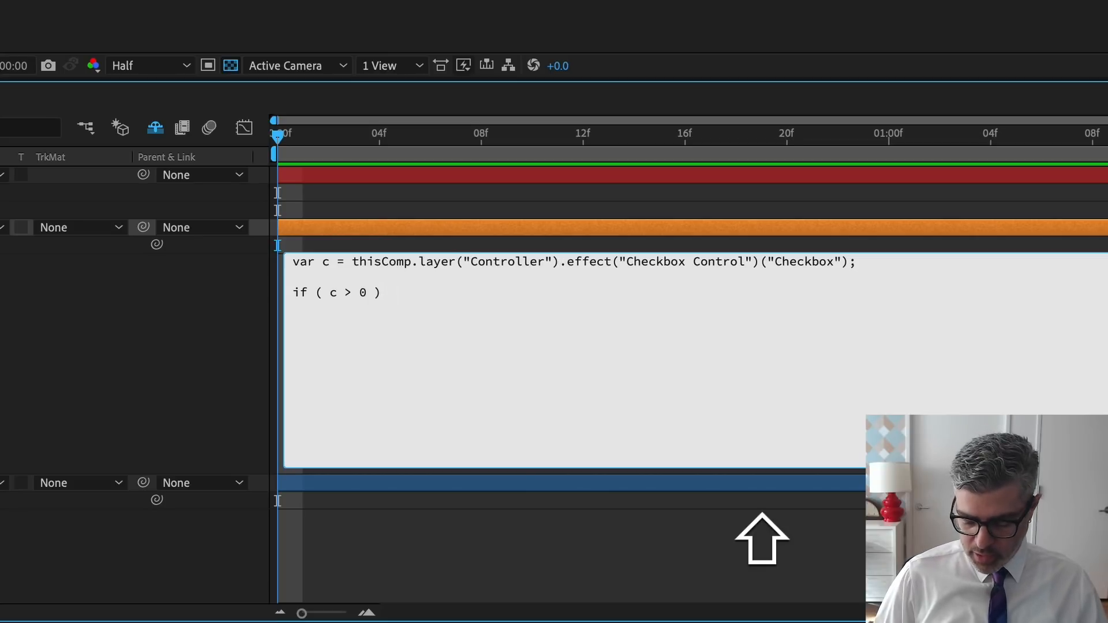
type("{")
key("Return")
key("Tab")
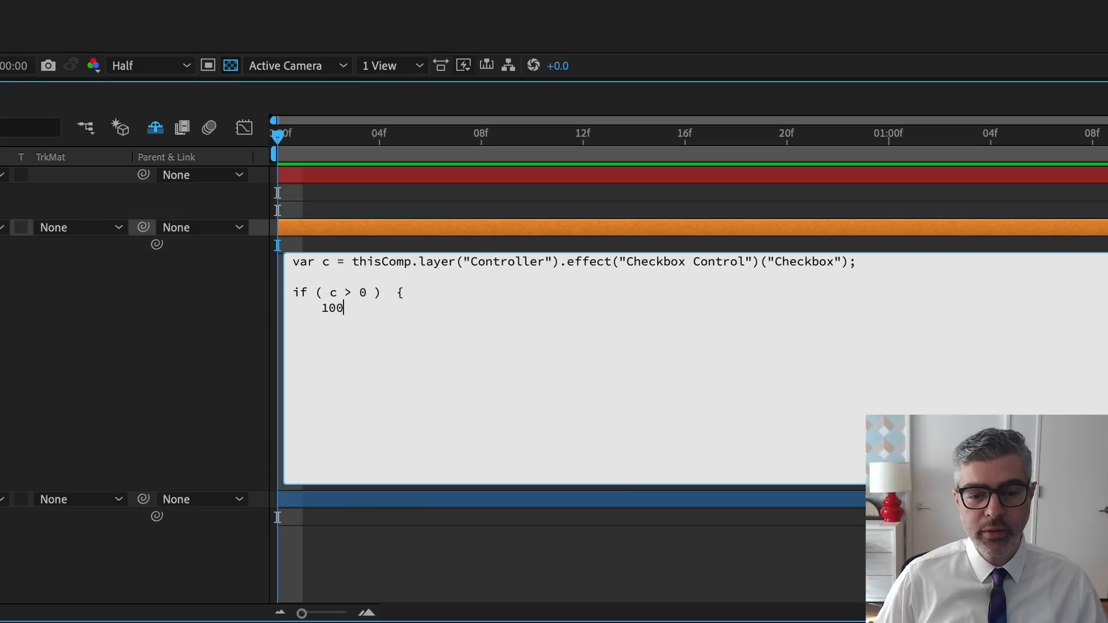
type("100")
key("Return")
type("]")
key("BackSpace")
type("}")
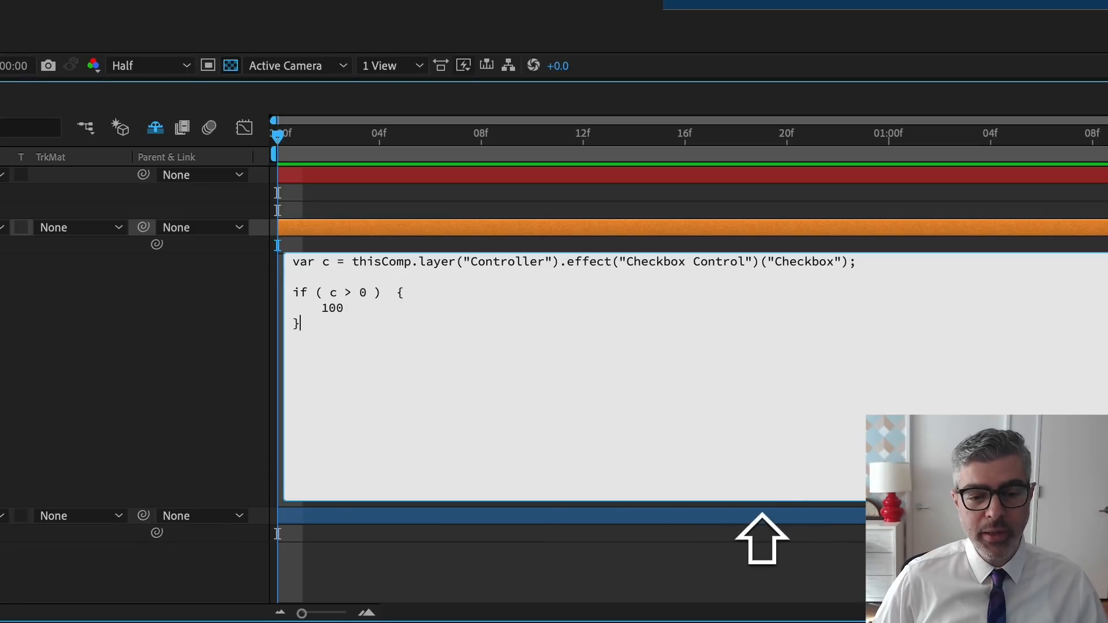
Add an else block with an indented value of 0 and apply the Orange Square's Opacity expression
key("Tab")
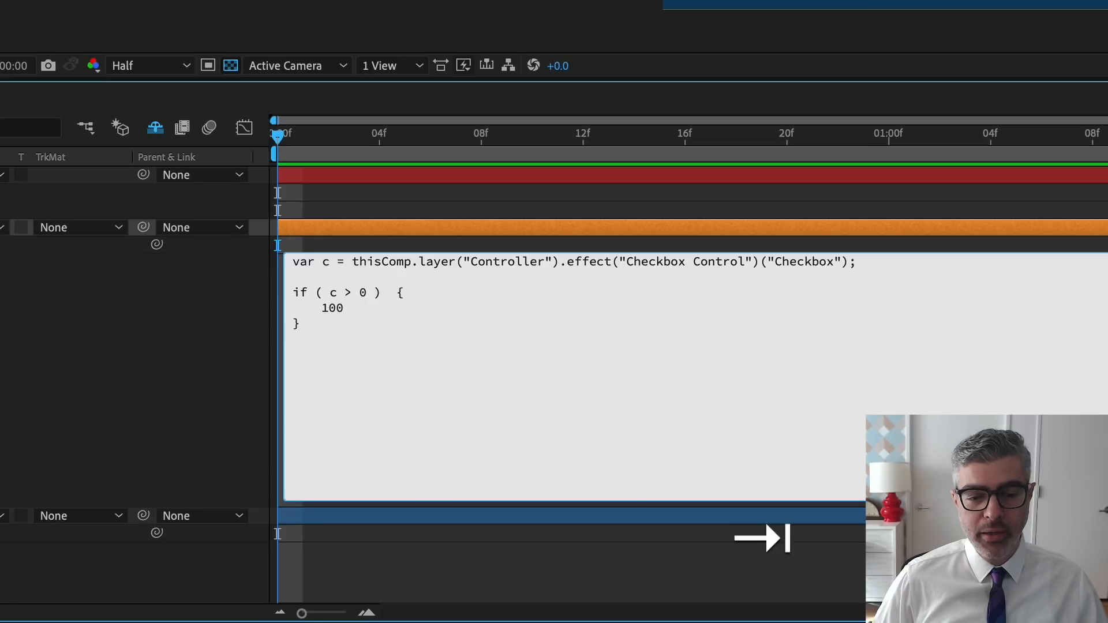
type("else")
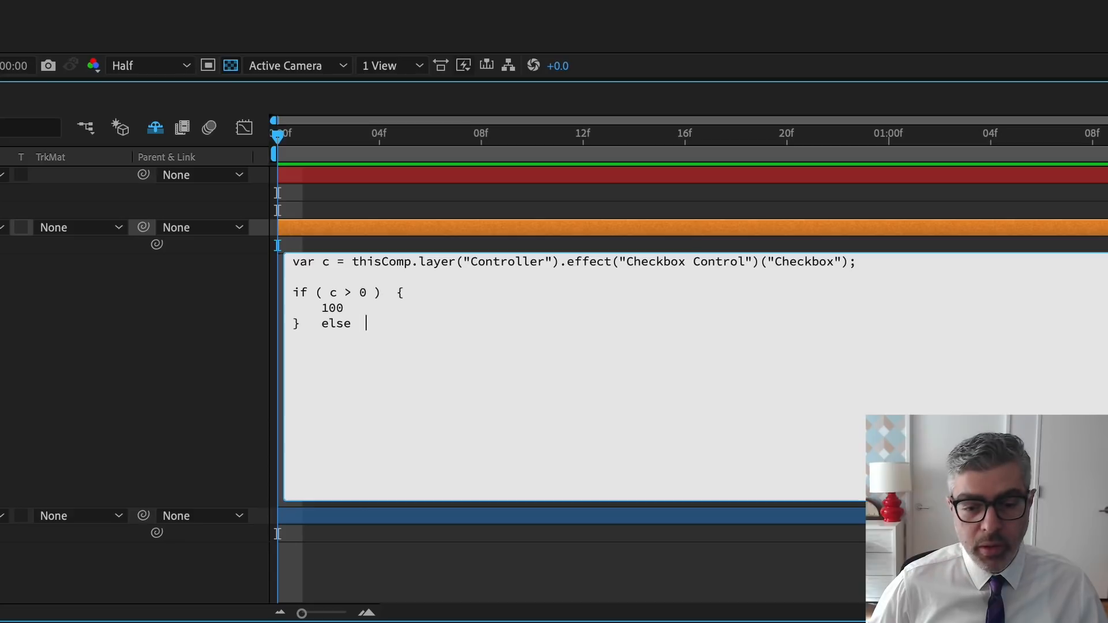
key("shift")
type("{")
key("Return")
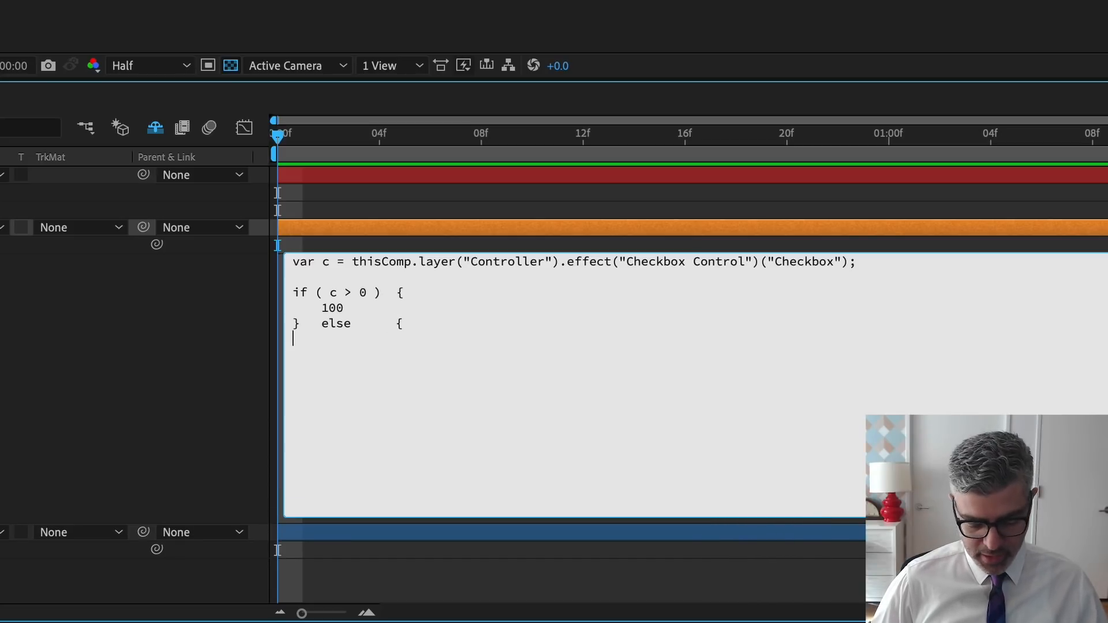
key("Tab")
type("0")
key("Return")
type("}")
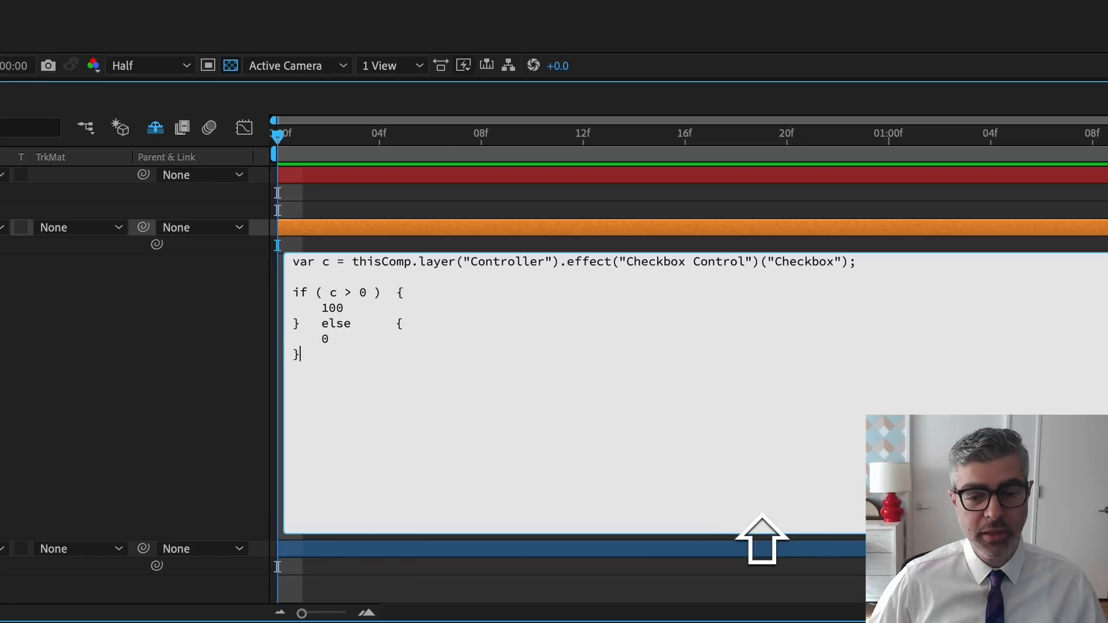
left_click(219, 346)
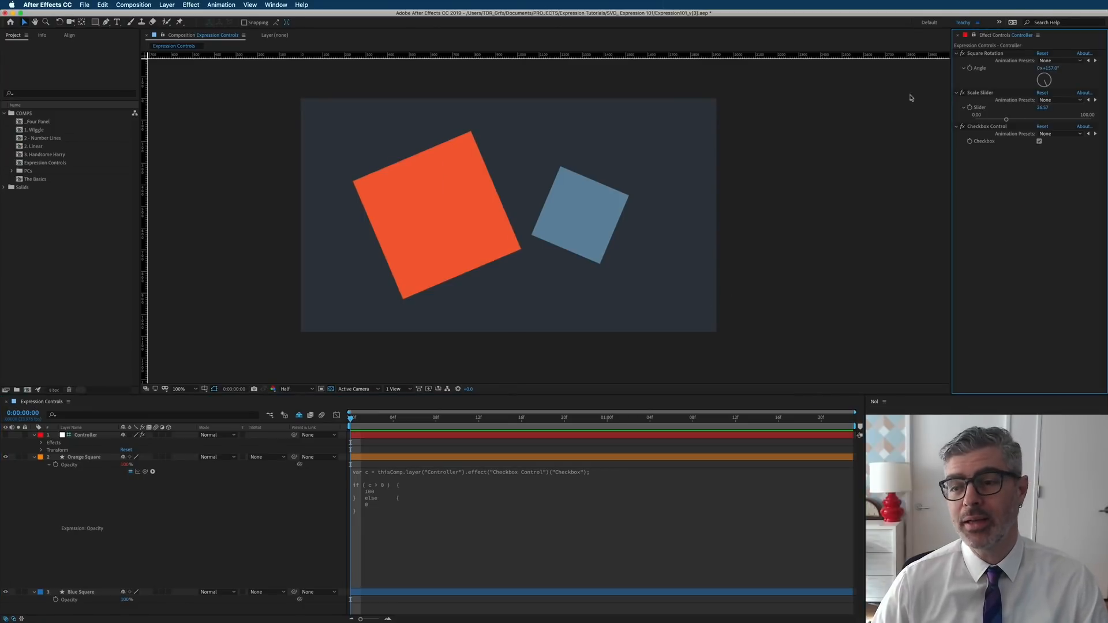
Toggle the Controller's checkbox off and on to test the Orange Square's opacity, leaving it on
left_click(1039, 142)
left_click(1040, 142)
left_click(1039, 142)
left_click(1039, 142)
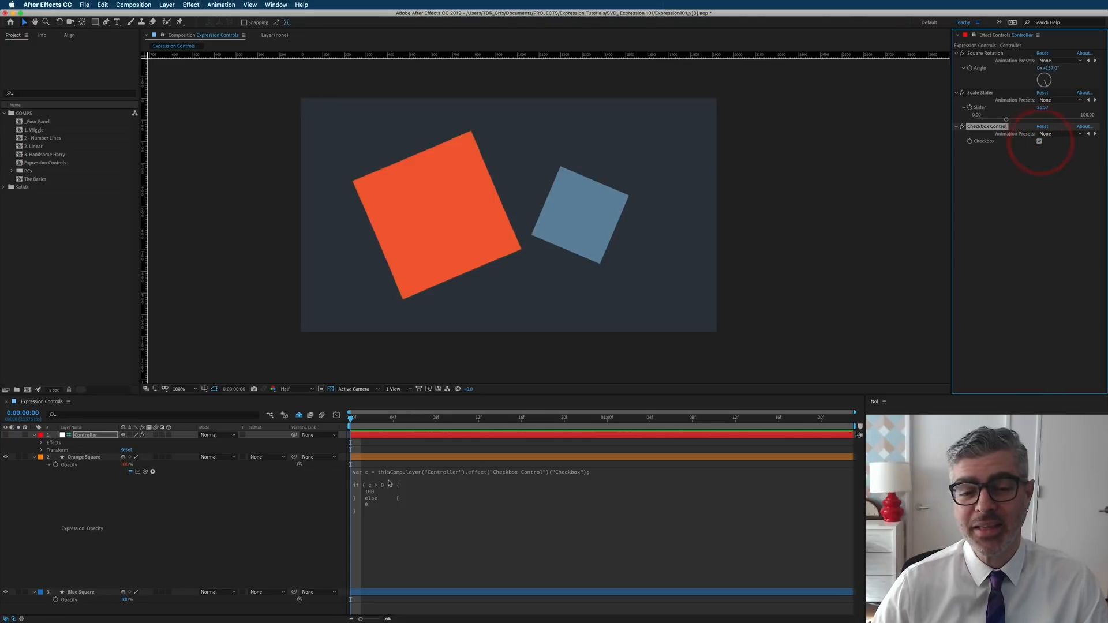
Copy only the expression from the Orange Square's Opacity and paste it onto the Blue Square layer
right_click(69, 465)
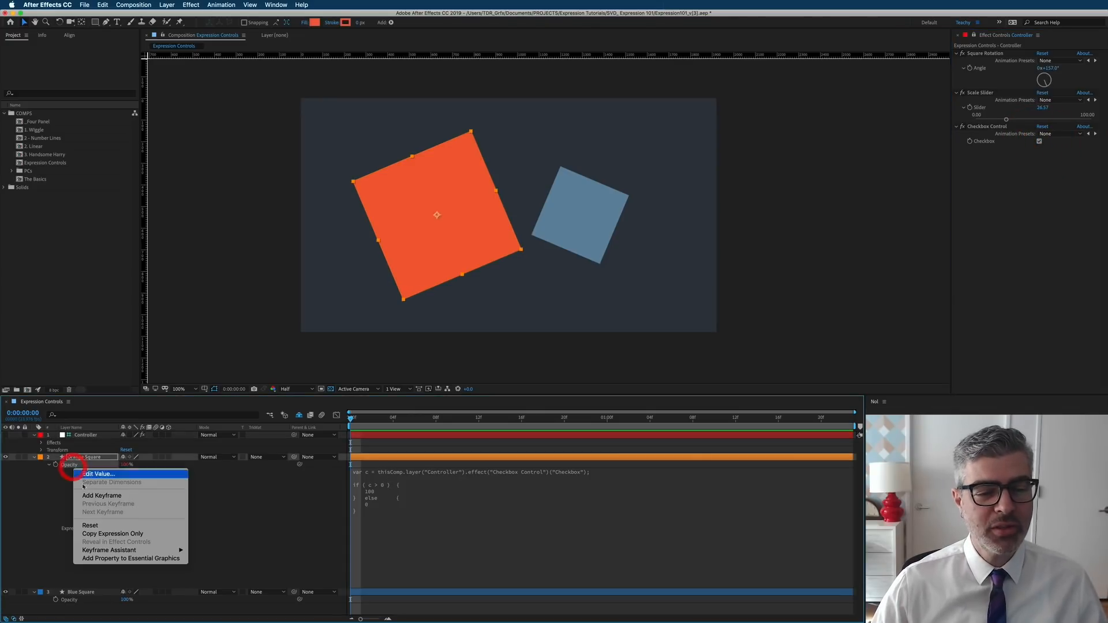
left_click(116, 533)
left_click(80, 593)
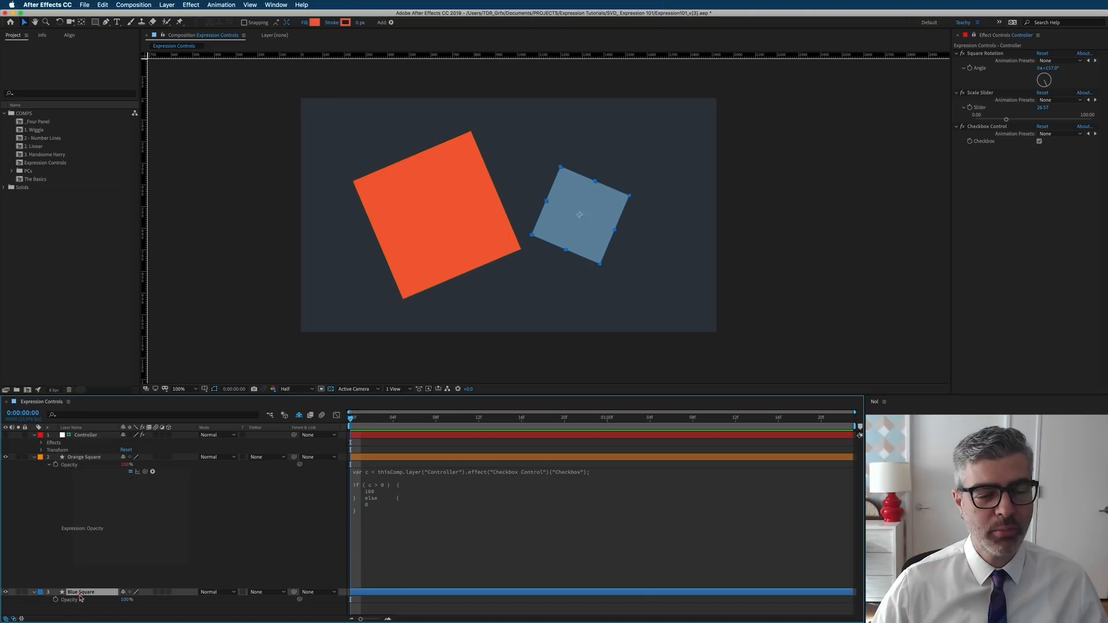
key("super+v")
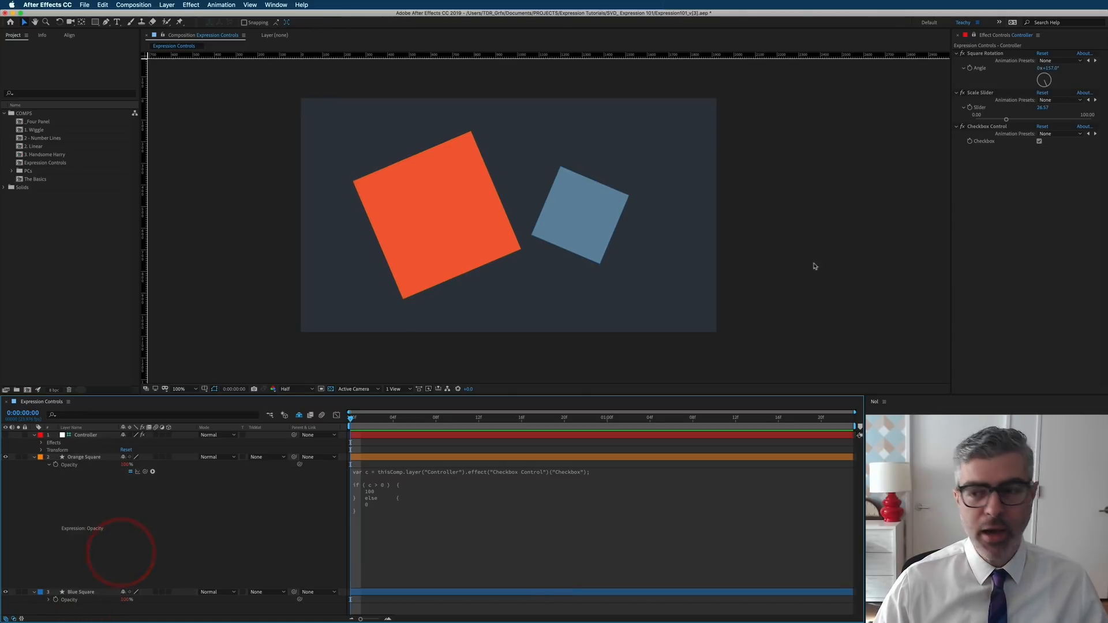
Toggle the Controller's checkbox to test the opacity of both squares together, leaving it on
left_click(992, 217)
left_click(1039, 142)
left_click(1039, 142)
left_click(1039, 142)
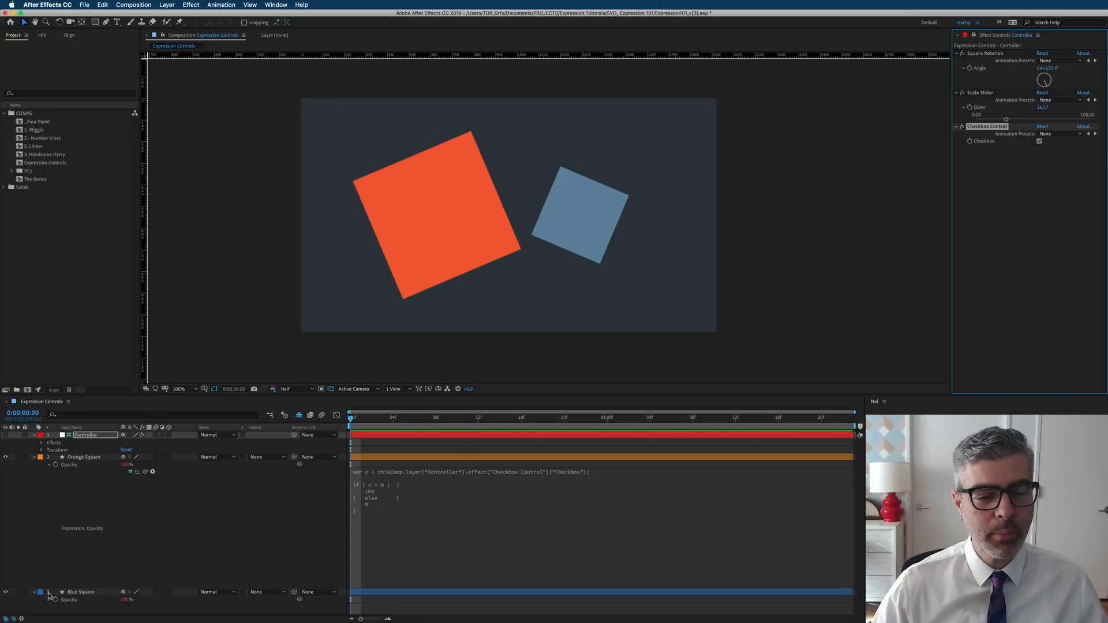
Change the comparison in the Orange Square's Opacity expression to c == 0 and apply it
left_click(377, 485)
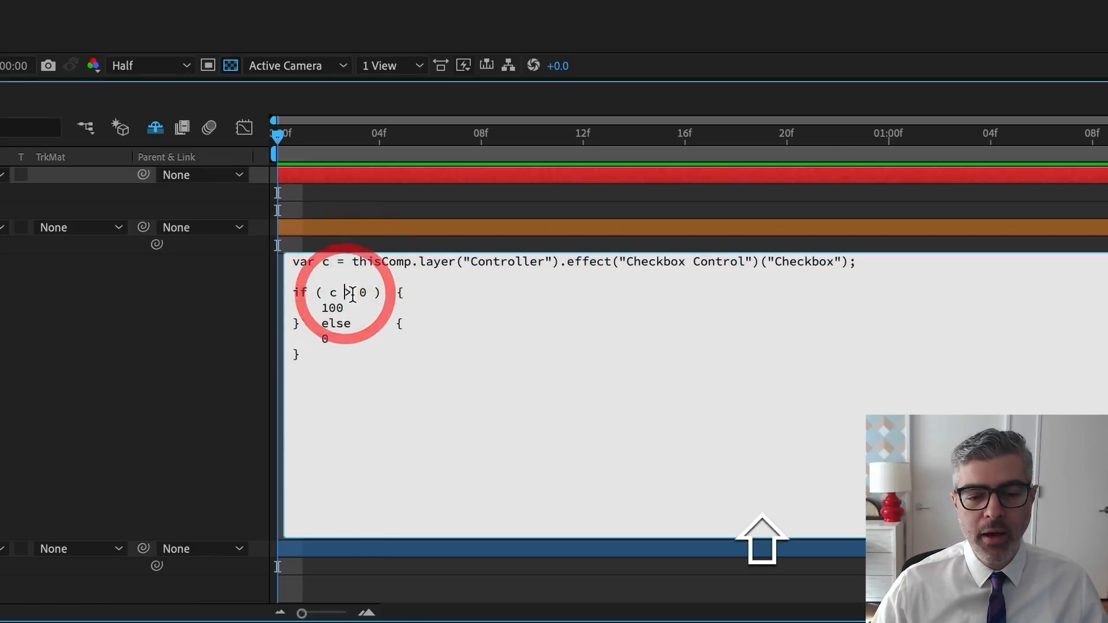
left_click(351, 295, "shift")
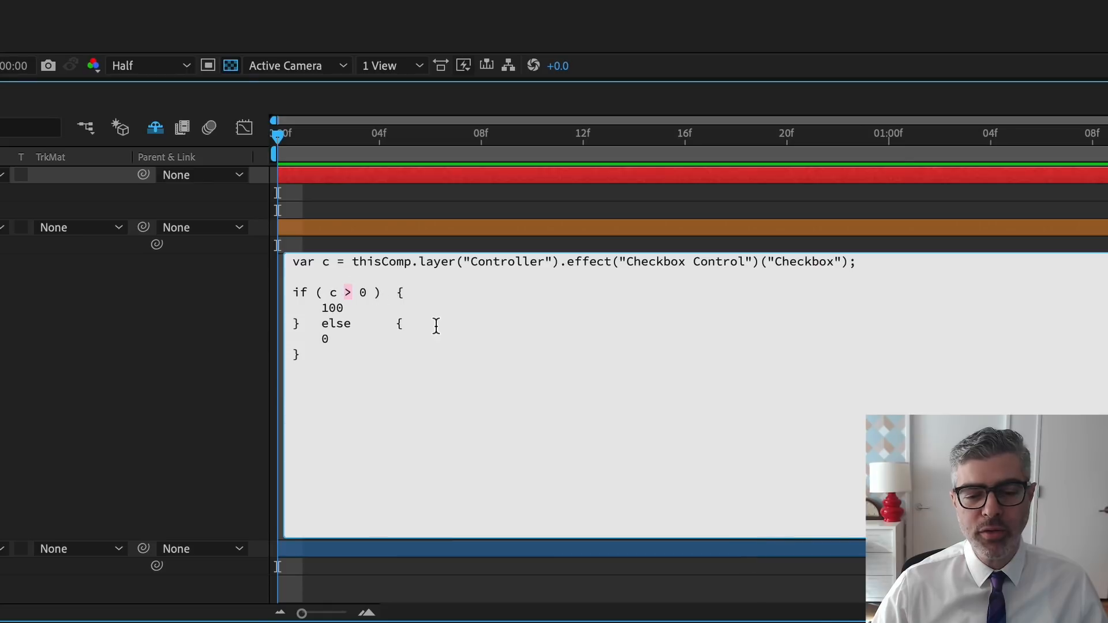
type("==")
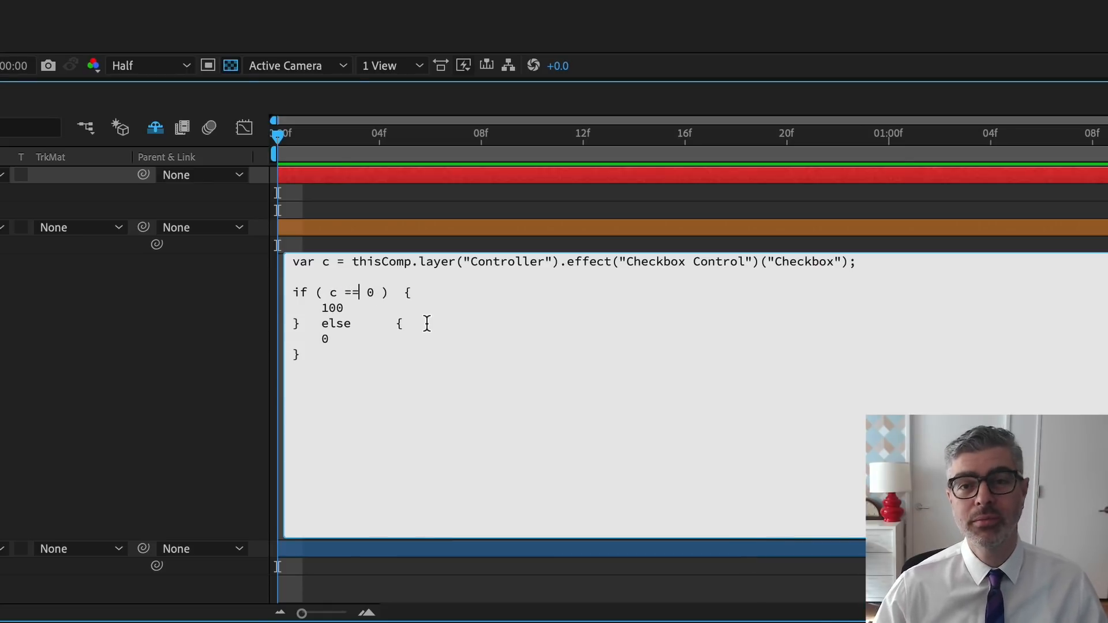
left_click(173, 344)
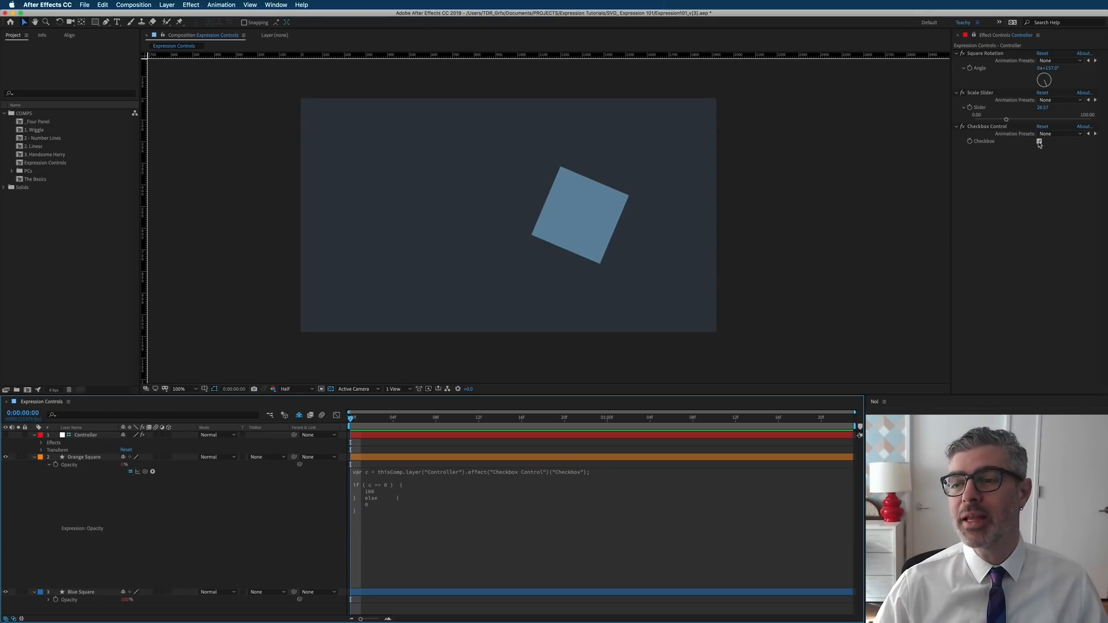
Toggle the Controller's checkbox repeatedly to test the opposing opacity of the two squares, leaving it off
left_click(1039, 142)
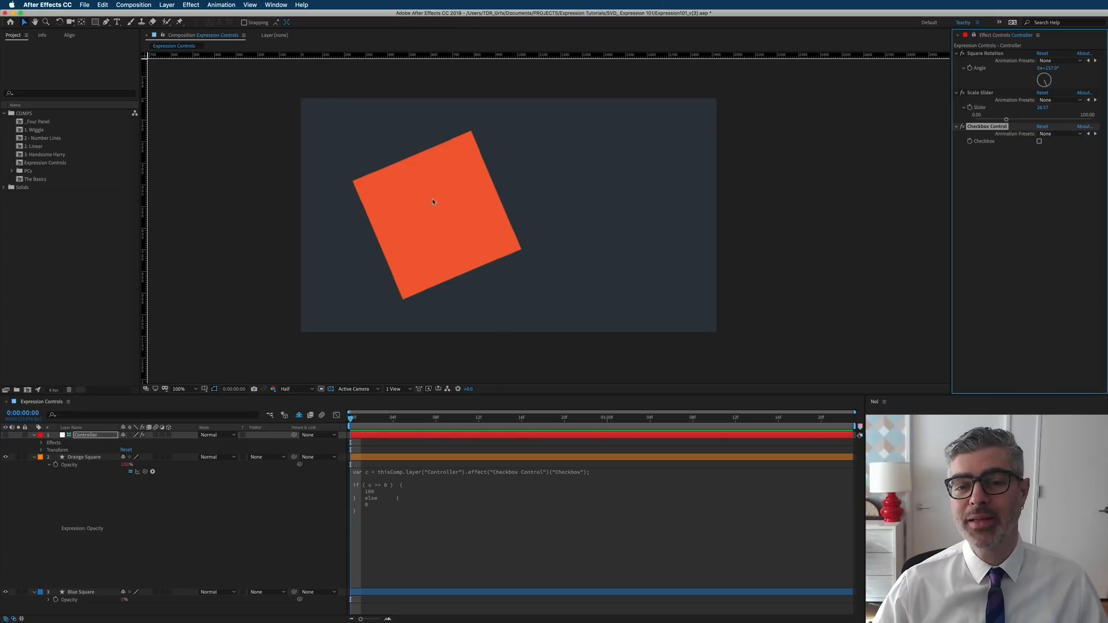
left_click(1039, 141)
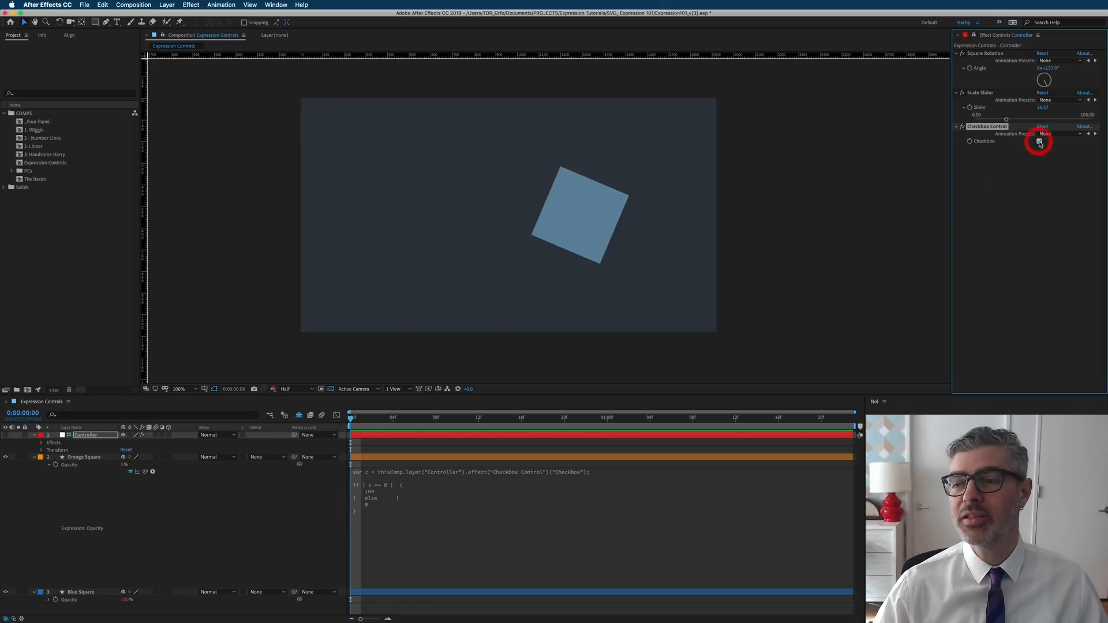
left_click(1039, 142)
left_click(1039, 142)
left_click(1039, 141)
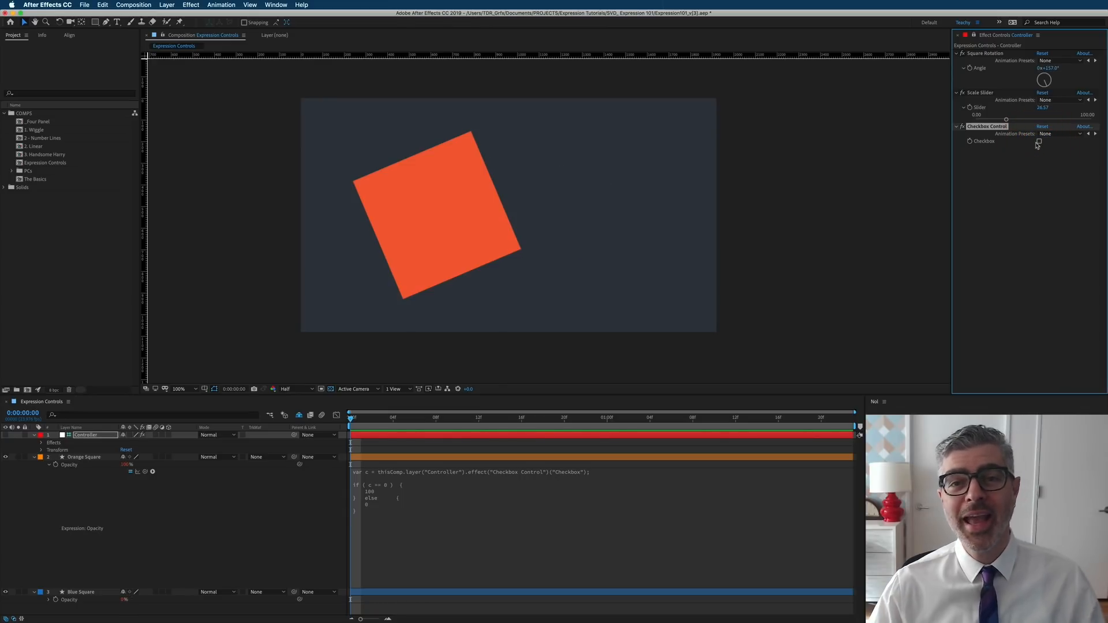
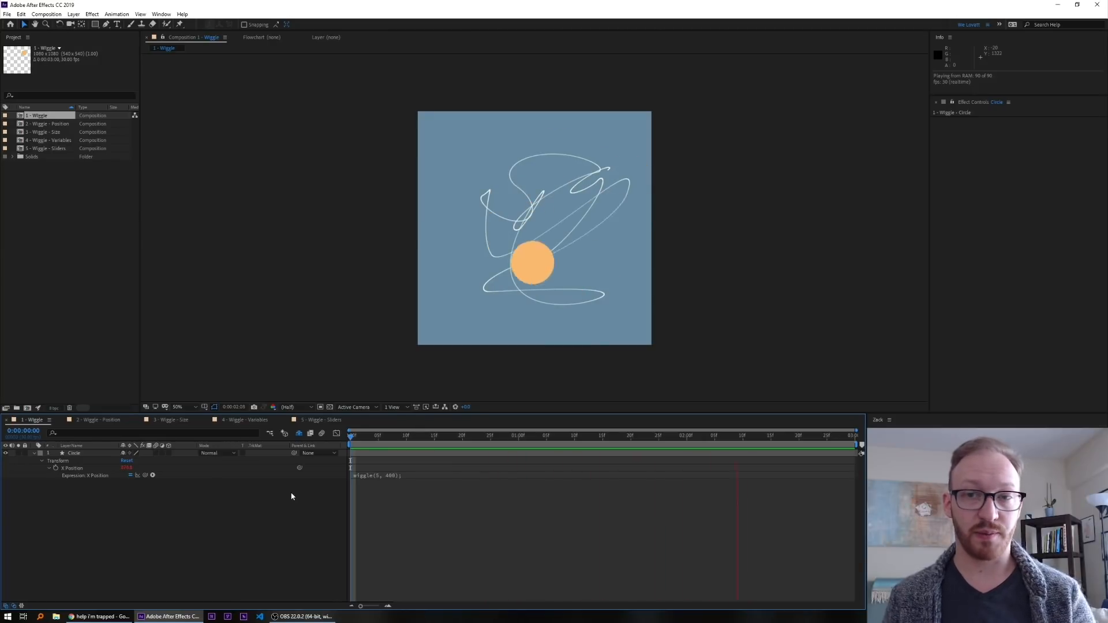
Display the circle's X Position post-expression curve in the Graph Editor and move the playhead to 0:00:01:15
left_click(337, 433)
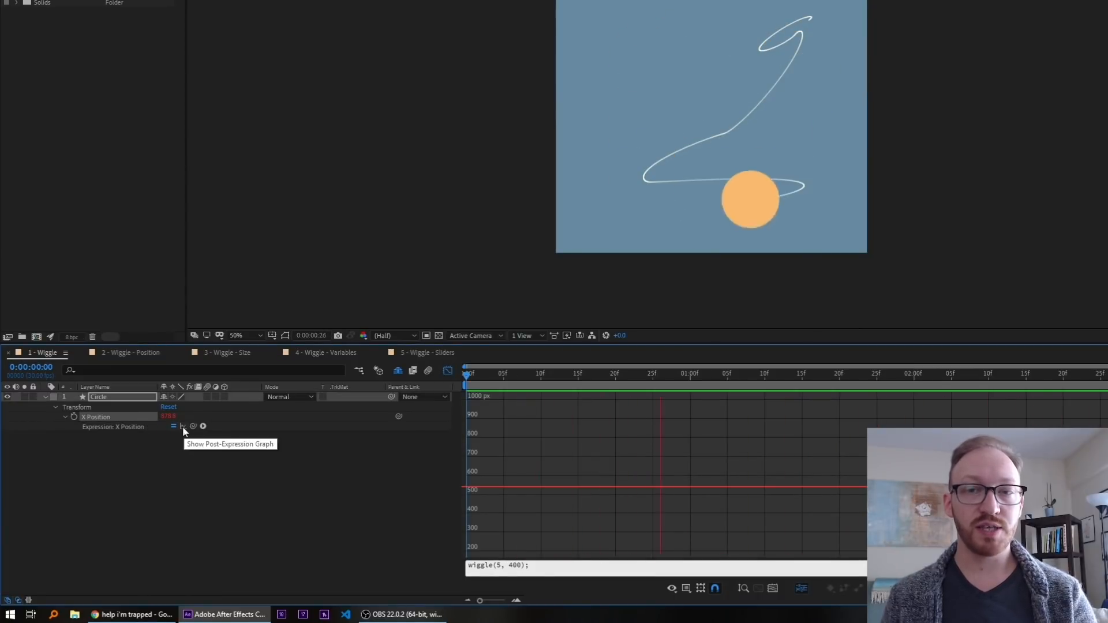
left_click(183, 427)
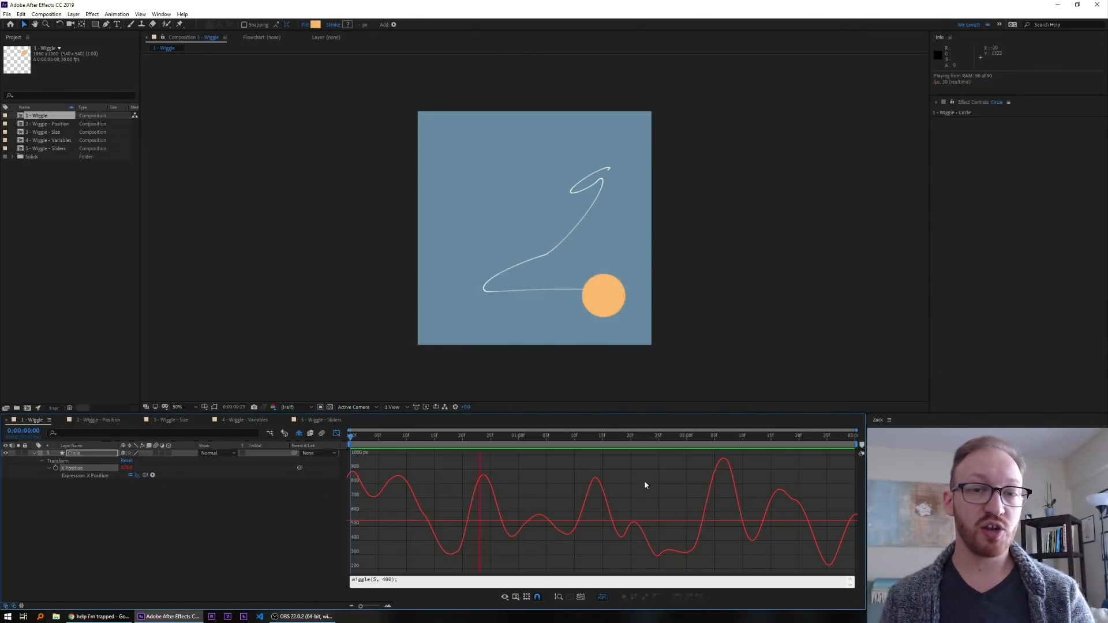
left_click(603, 440)
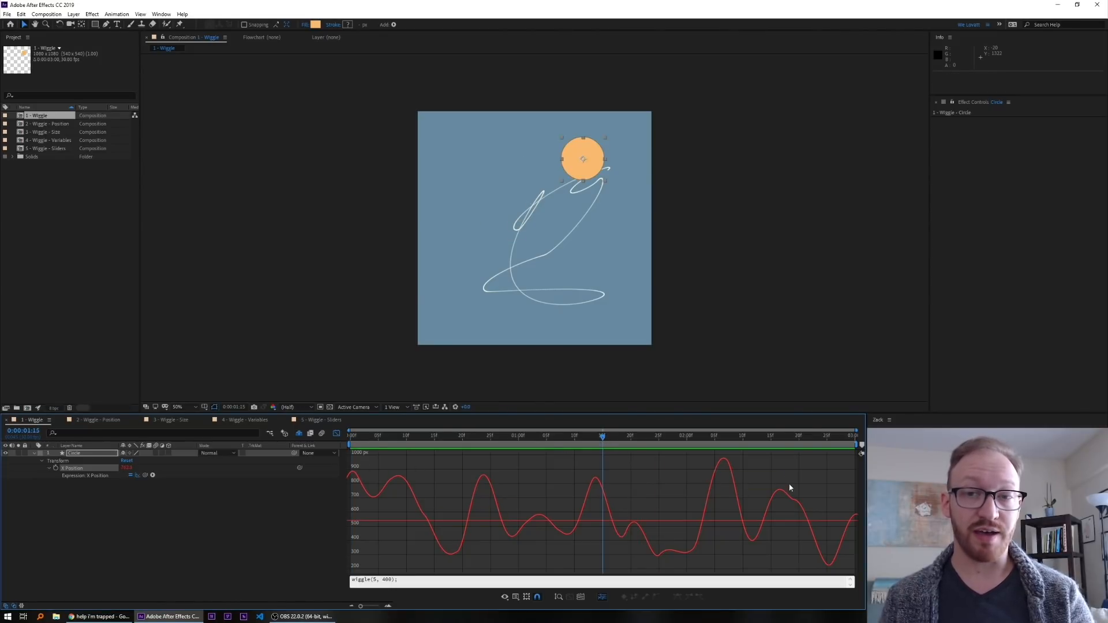
Set the frequency in the X Position wiggle expression to 2, preview it, and move the playhead to 0:00:00:13
left_click(373, 578)
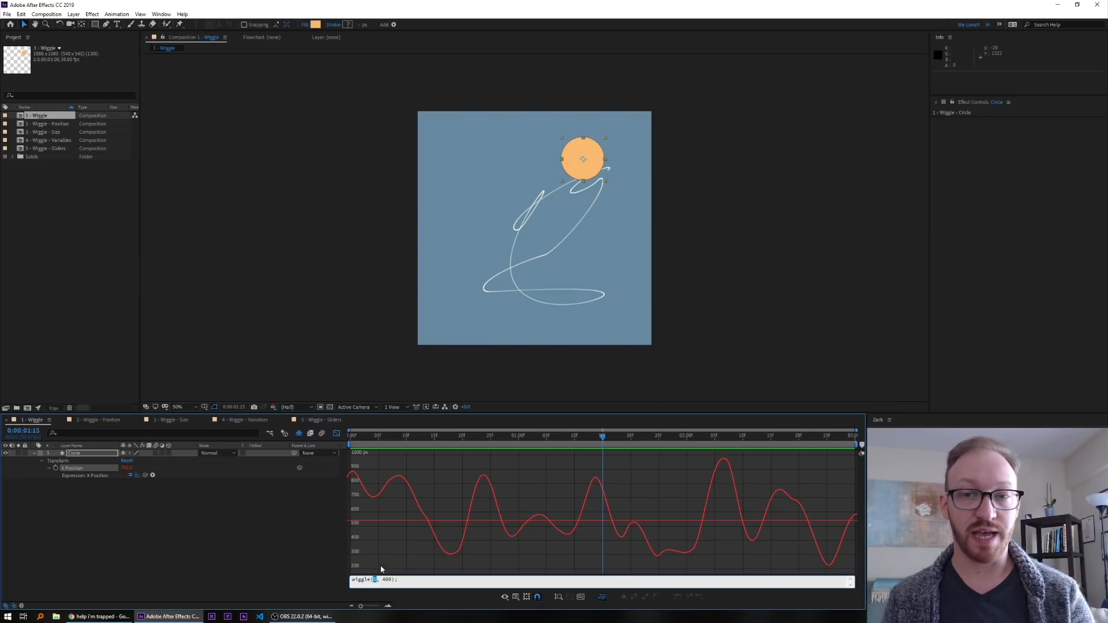
type("2")
left_click(590, 483)
key("space")
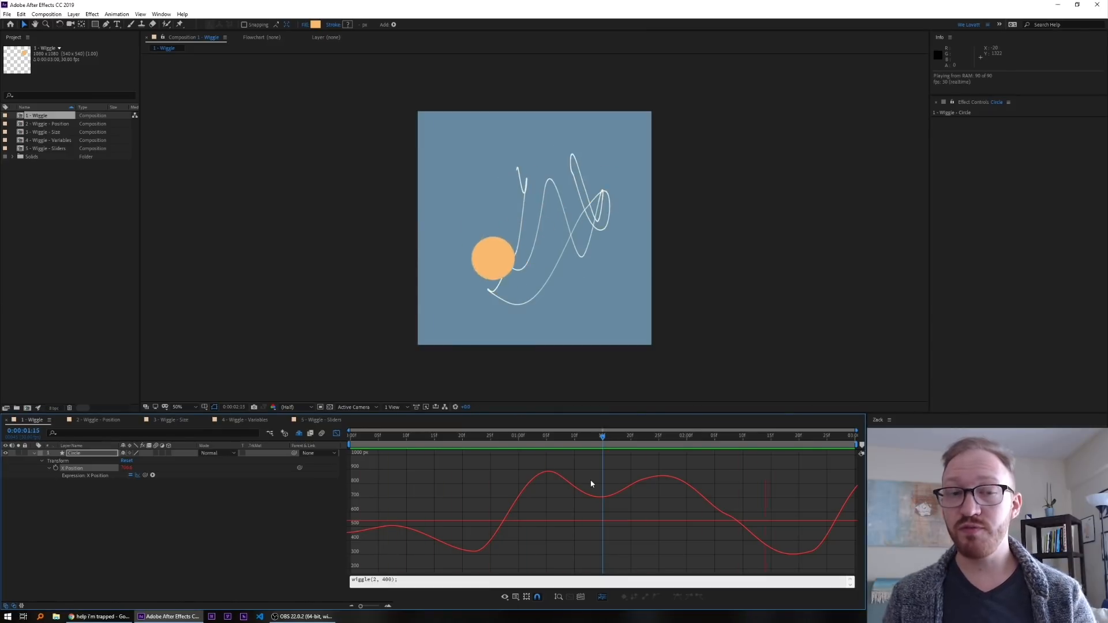
left_click(426, 442)
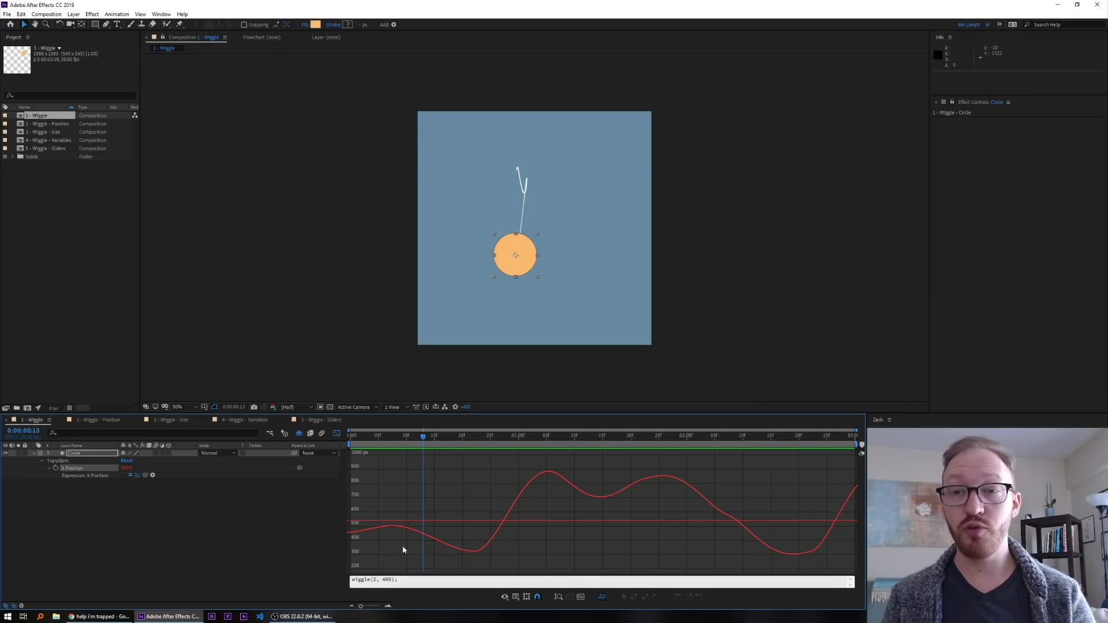
Try different first digits for the X Position wiggle amplitude (2, 1, 4, 5, 6, 7), ending at 400
left_click_drag(382, 579, 385, 580)
type("2")
left_click(390, 565)
left_click_drag(382, 580, 384, 579)
type("1")
left_click(388, 567)
type("4")
left_click(388, 568)
type("5")
key("KP_Enter")
type("6")
key("KP_Enter")
type("7")
key("KP_Enter")
type("4")
key("KP_Enter")
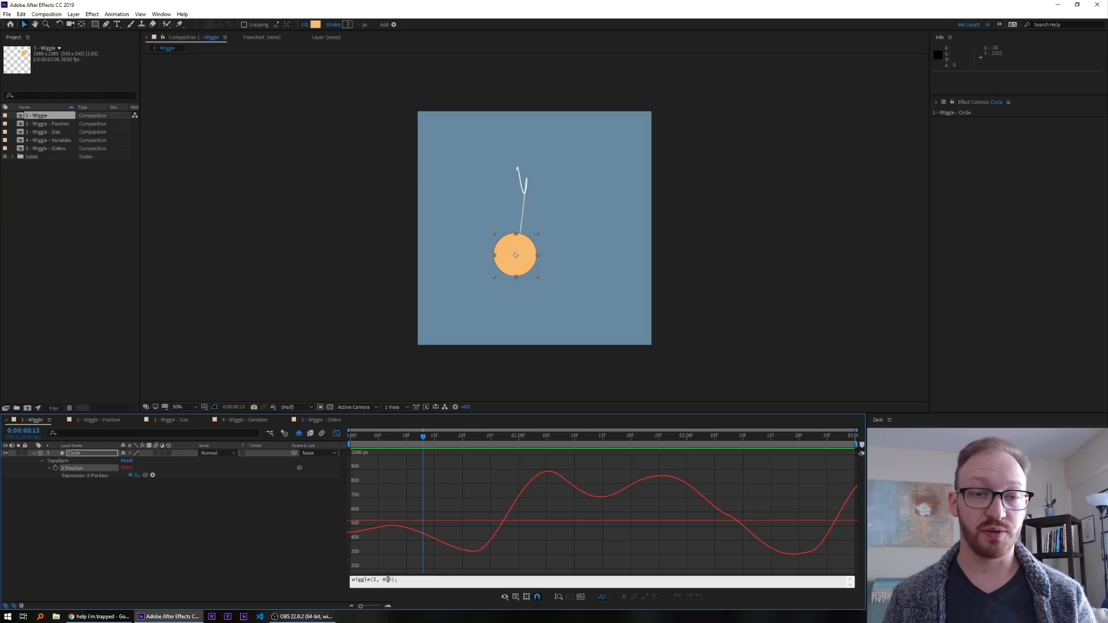
Open the 2 - Wiggle - Position composition and scrub through the circle's position wiggle
left_click(118, 420)
left_click_drag(340, 437, 491, 479)
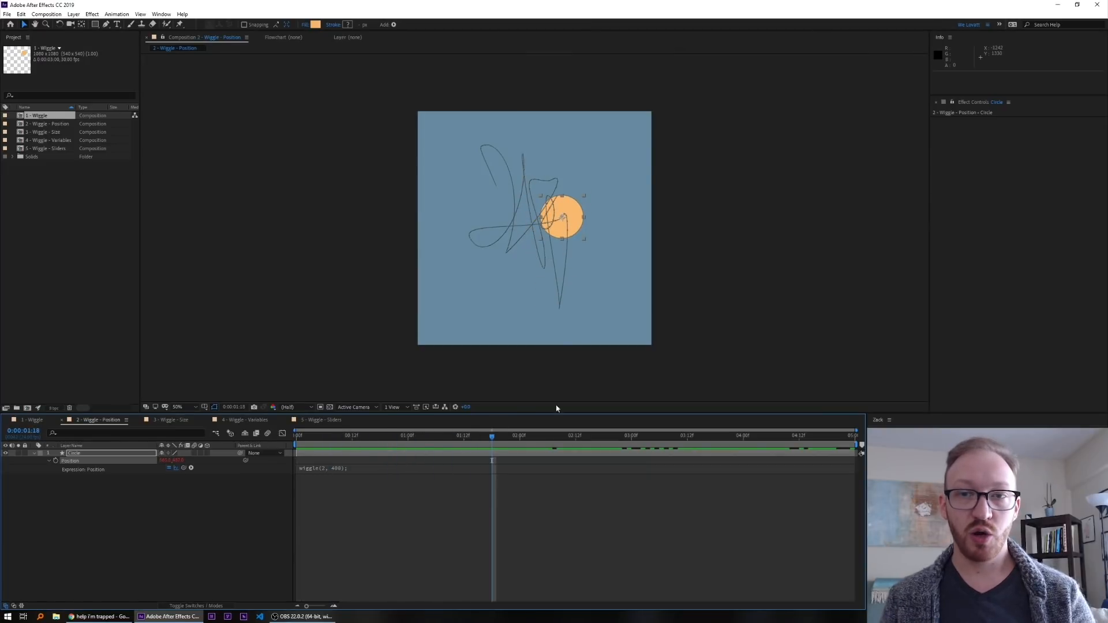
left_click_drag(507, 442, 846, 470)
Set the frequency in the circle's Position wiggle expression to 0.5 and preview the motion
left_click(324, 467)
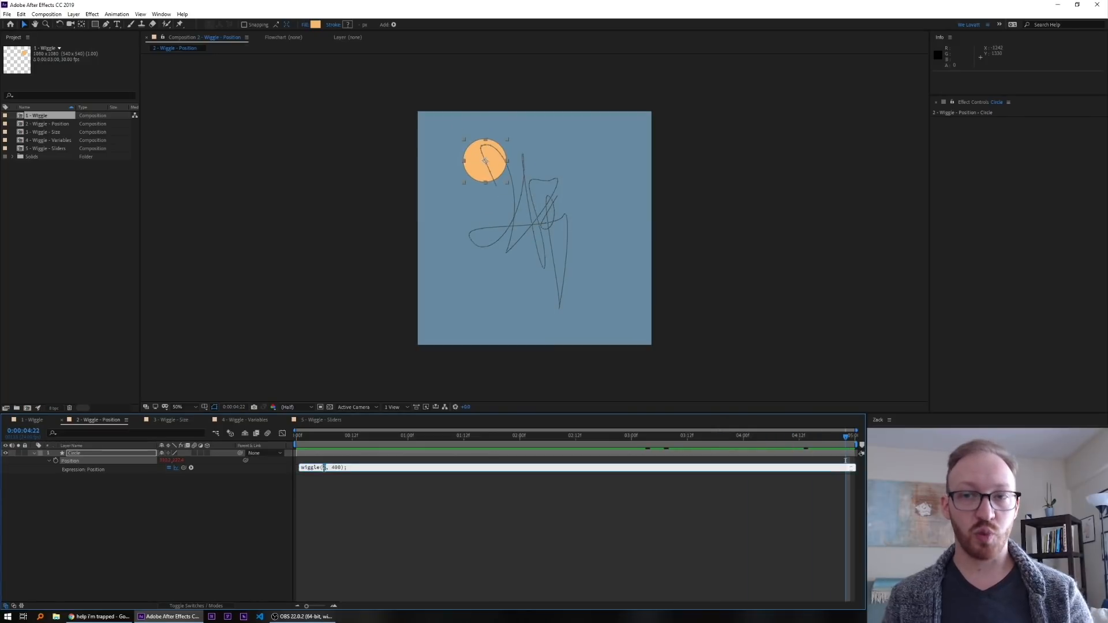
type("0.5")
left_click(327, 483)
key("space")
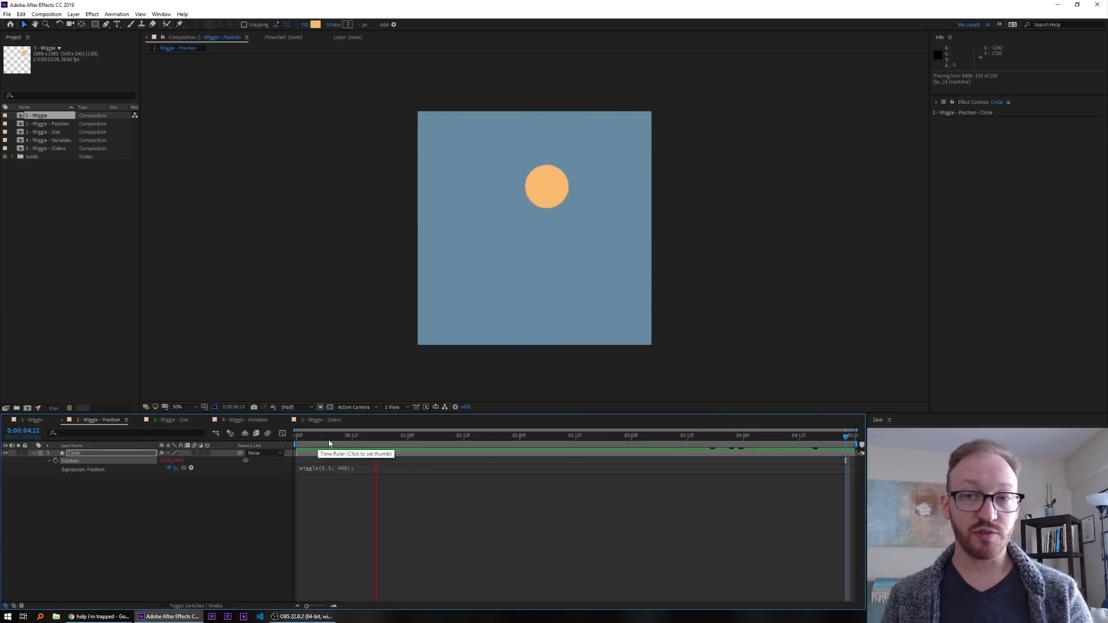
key("space")
Enable the circle's Color wiggle expression in the 3 - Wiggle - Size composition and preview it
left_click(171, 420)
left_click_drag(305, 445, 732, 468)
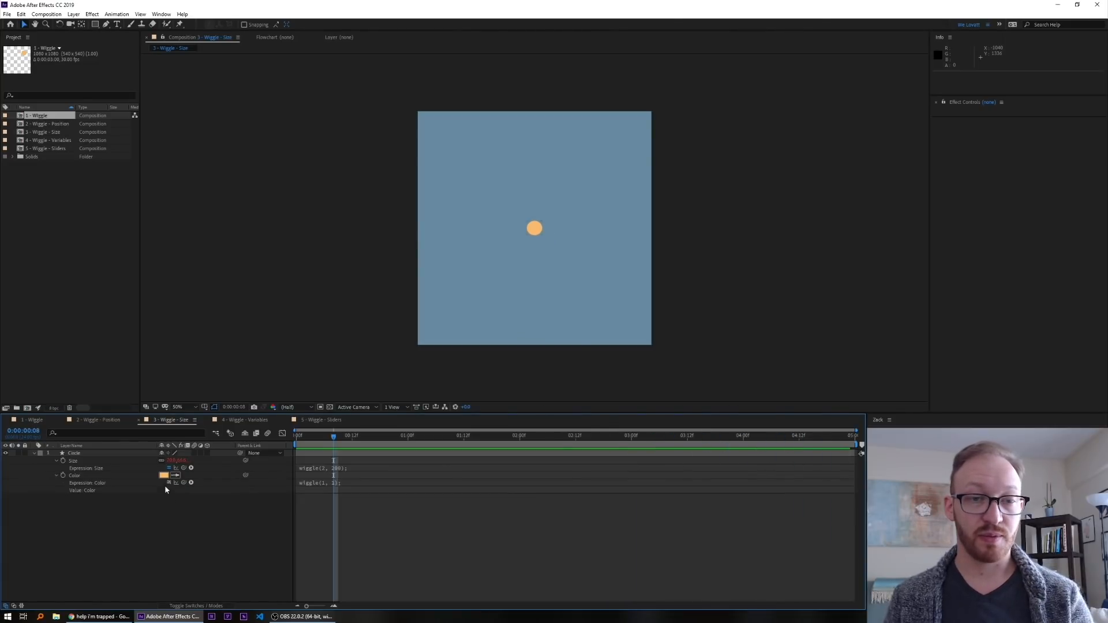
left_click(168, 486)
left_click_drag(320, 445, 670, 457)
key("space")
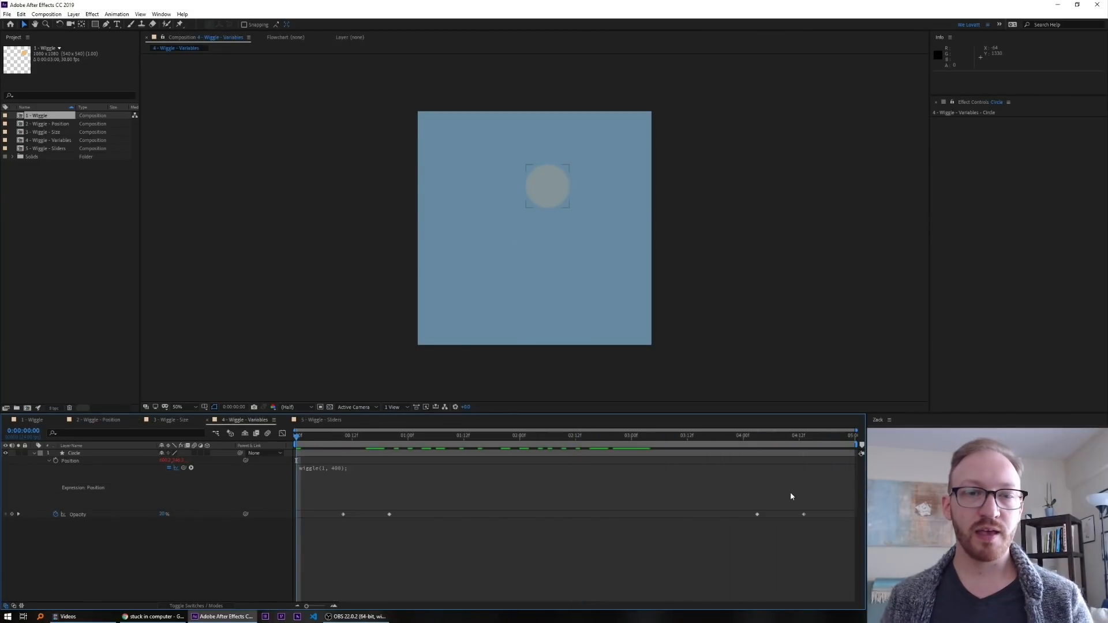
Set the amplitude in the Position wiggle expression of the 4 - Wiggle - Variables composition to 100
left_click(326, 473)
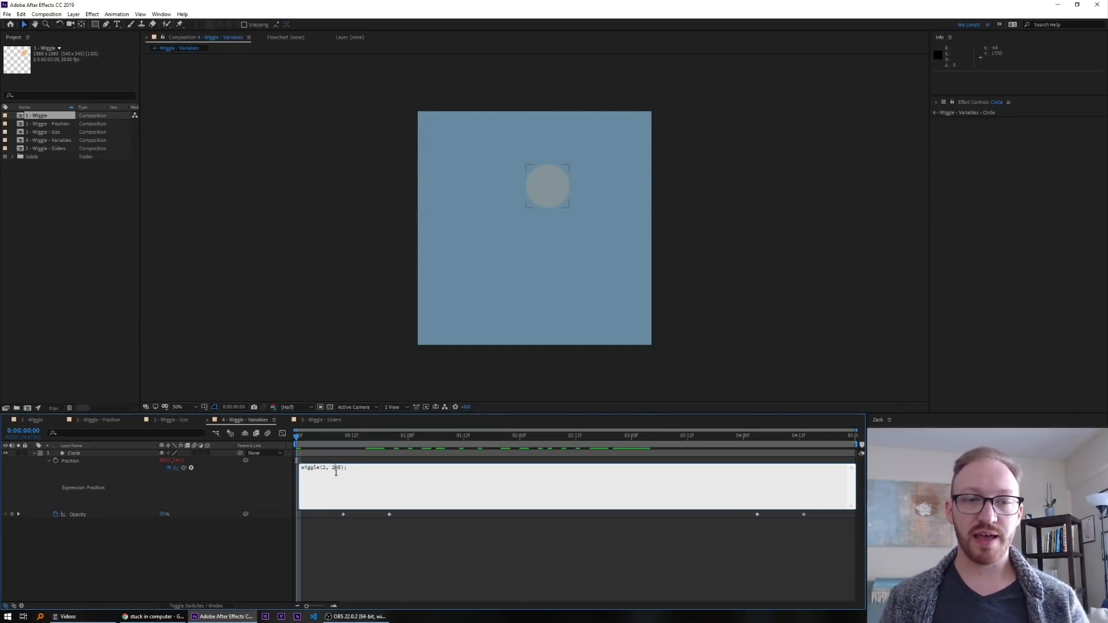
key("KP_Enter")
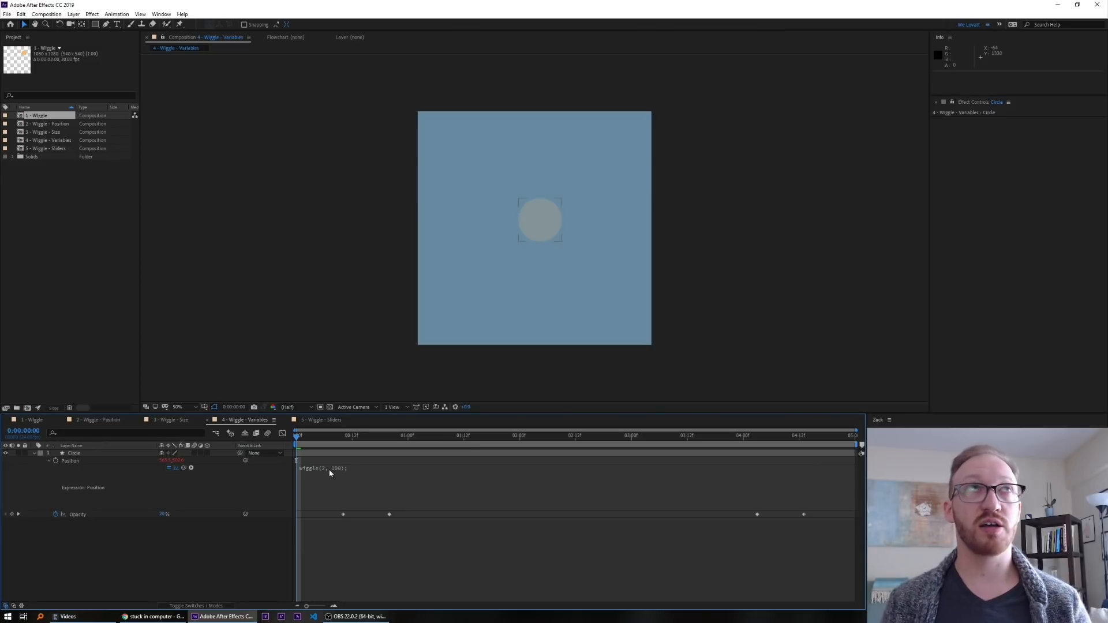
Define the variables frequency = 2 and amplitude = 100, use them as the wiggle arguments in the Position expression, and scrub through the result
left_click(326, 471)
left_click(325, 468)
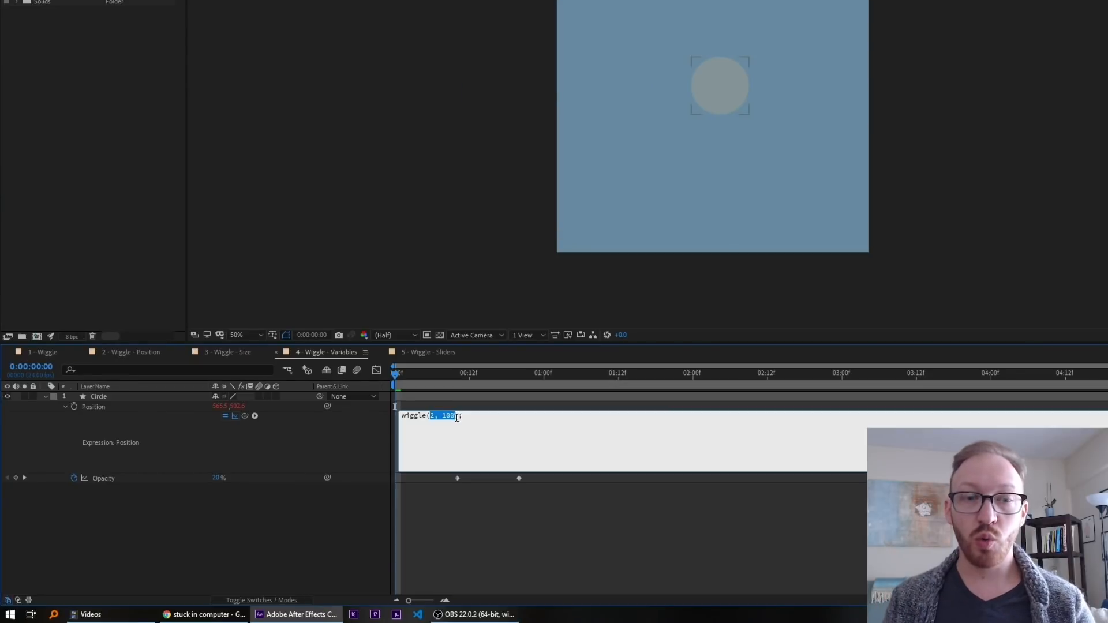
left_click(458, 426)
type("var freque")
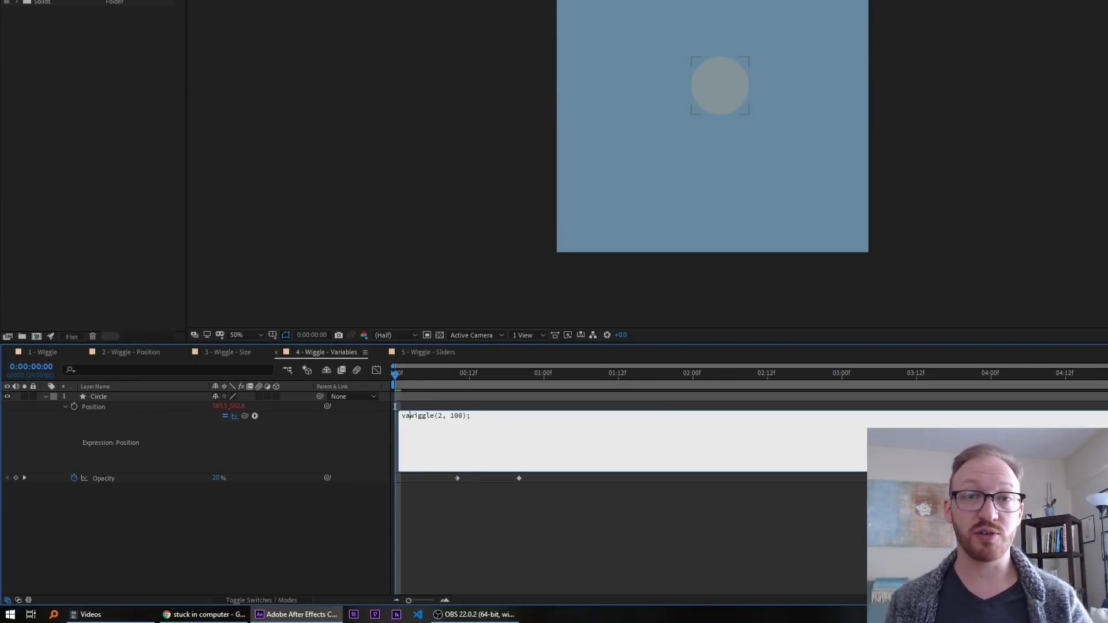
type("ncy = 2;")
key("Return")
type("var amplitude = 100;")
key("Return")
key("Return")
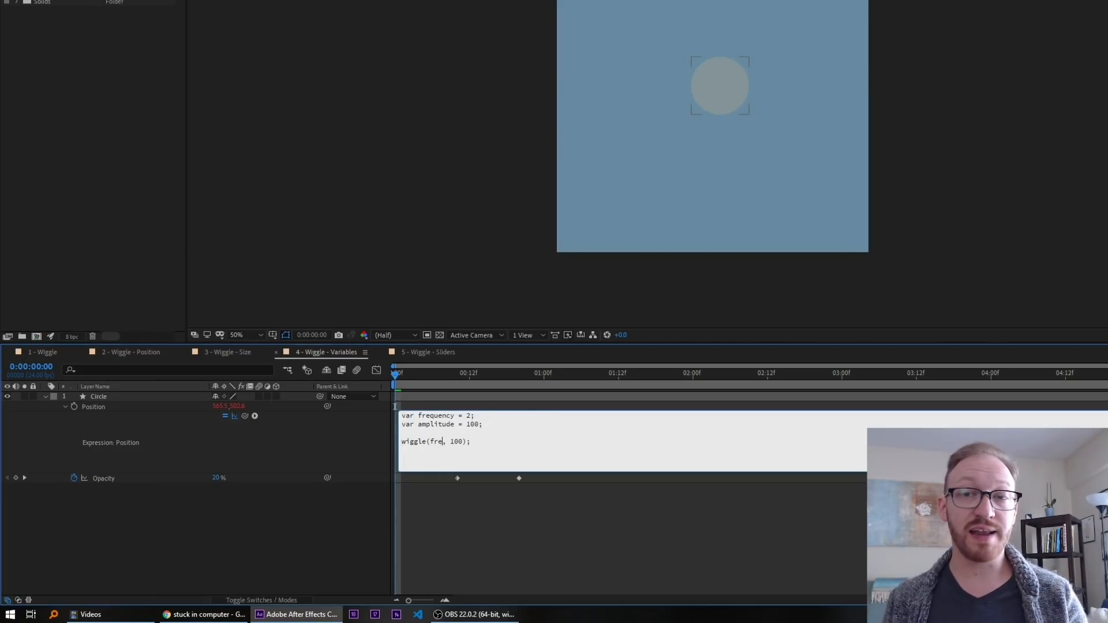
key("KP_Enter")
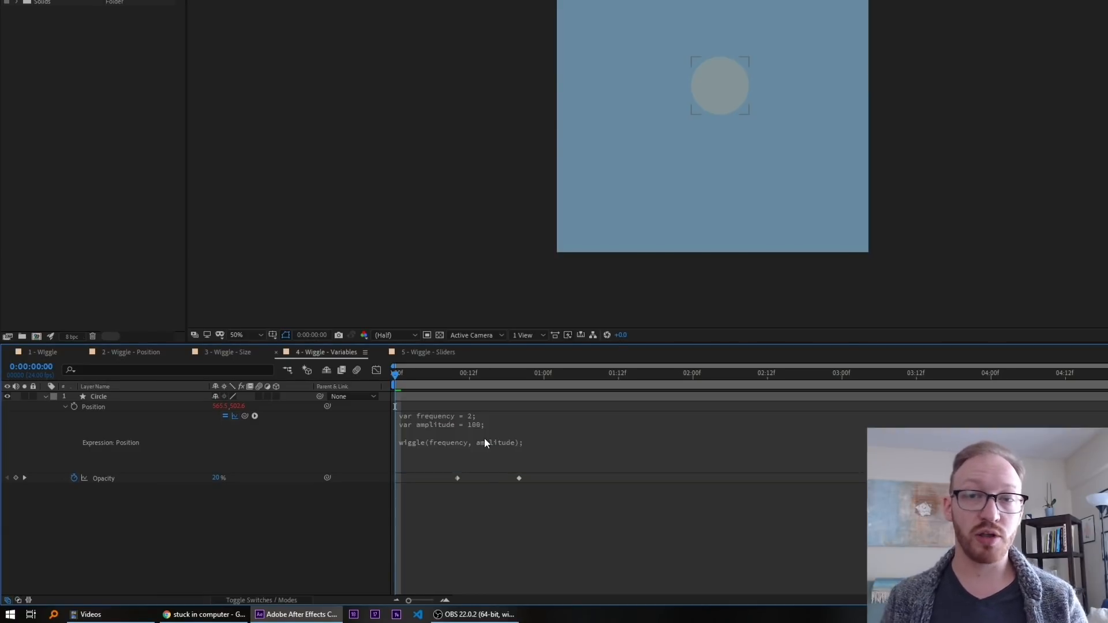
left_click_drag(442, 376, 723, 384)
left_click_drag(543, 444, 645, 443)
Set the frequency variable to 1 and the amplitude variable to 200 in the Position expression, and scrub to check the motion
left_click(361, 469)
double_click(352, 466)
type("1")
key("KP_Enter")
left_click(352, 474)
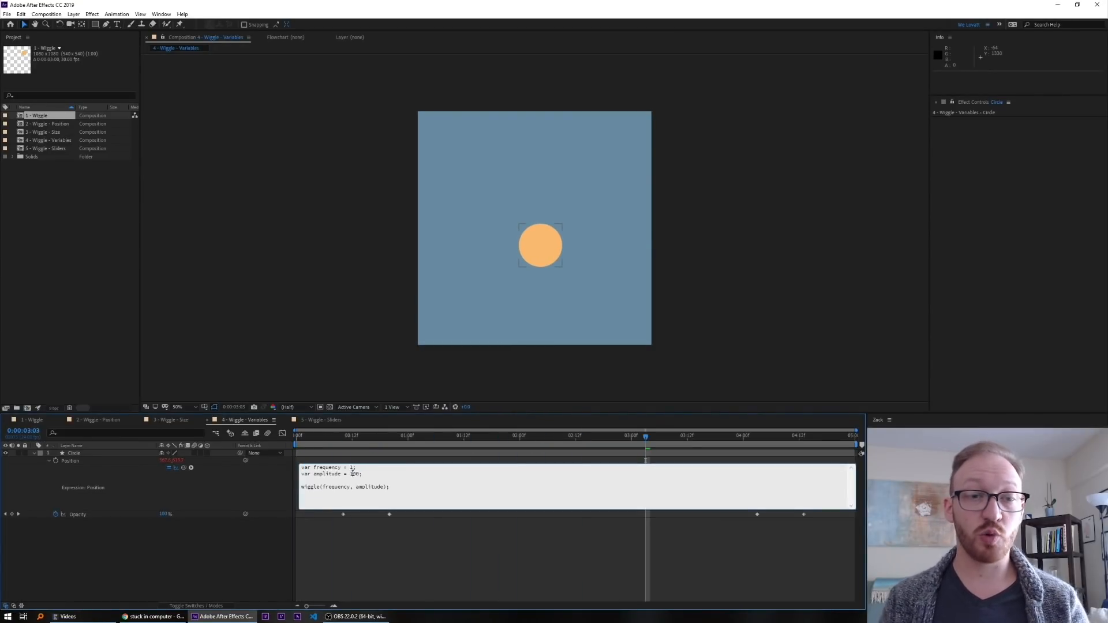
left_click_drag(511, 440, 613, 443)
Turn the frequency variable in the Position expression into the calculation 1 + 5
left_click(372, 478)
left_click(353, 467)
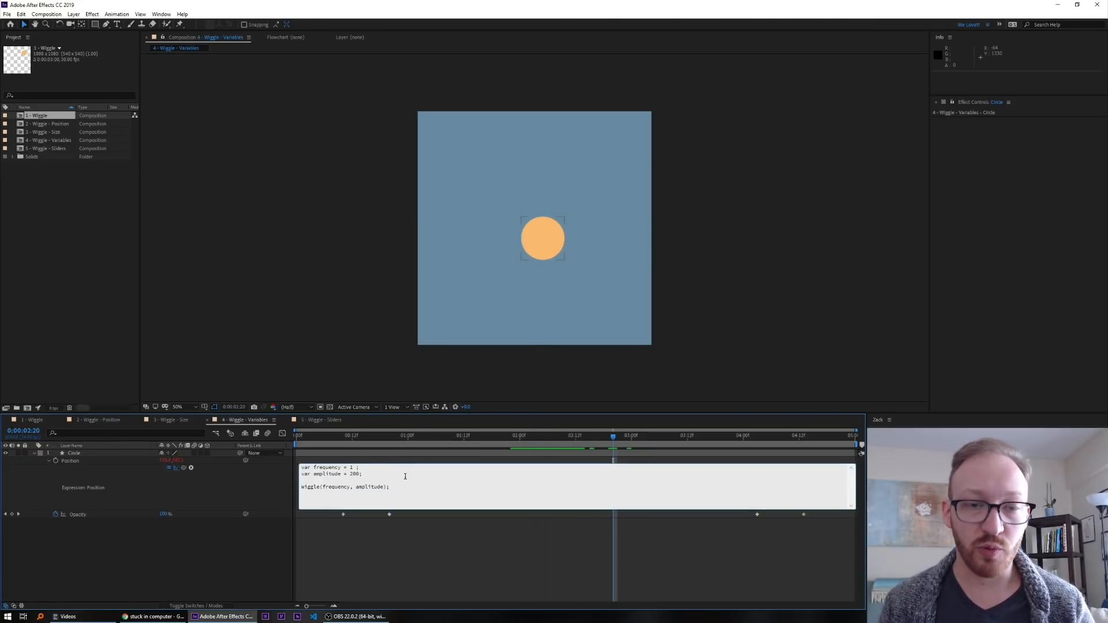
type("* 5")
Link the amplitude variable to the circle's Opacity as transform.opacity and scrub through the timeline to check it
double_click(355, 474)
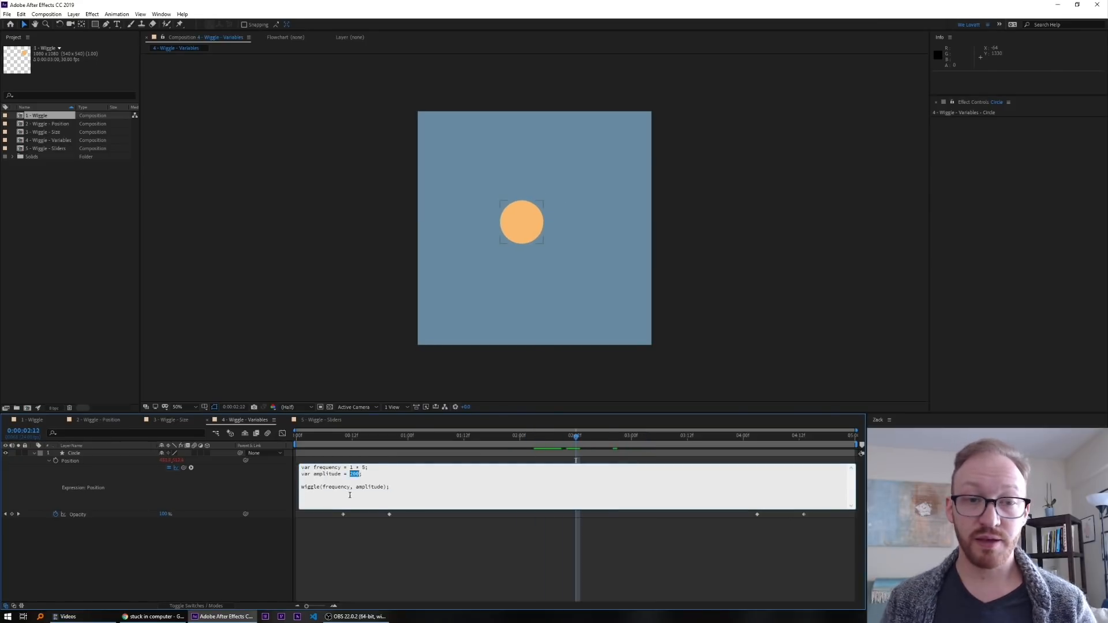
left_click_drag(127, 511, 105, 513)
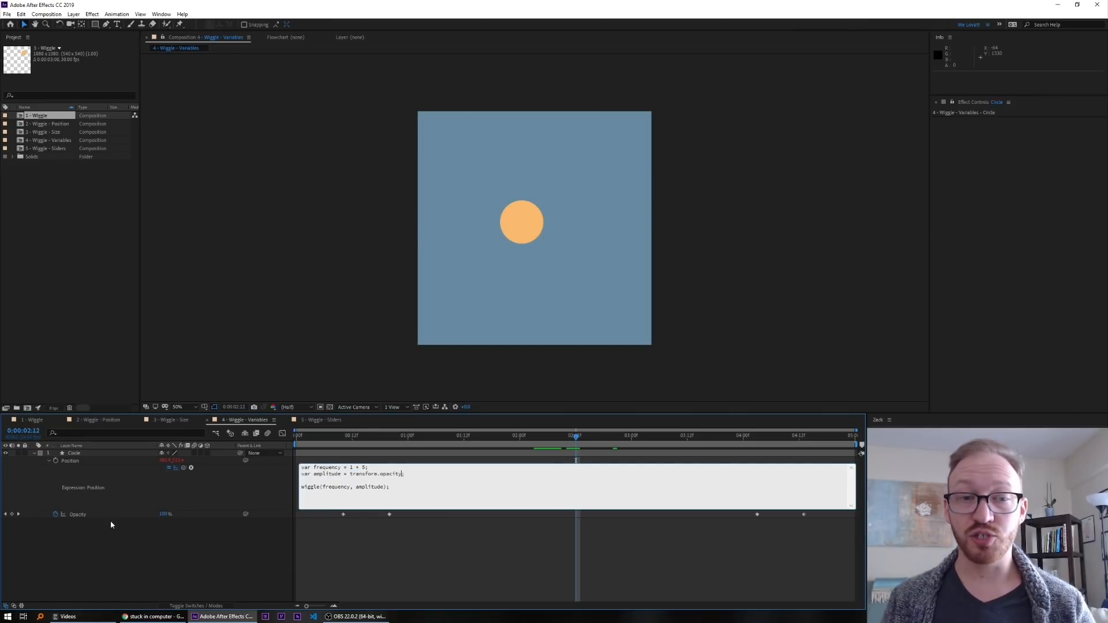
left_click_drag(406, 445, 773, 466)
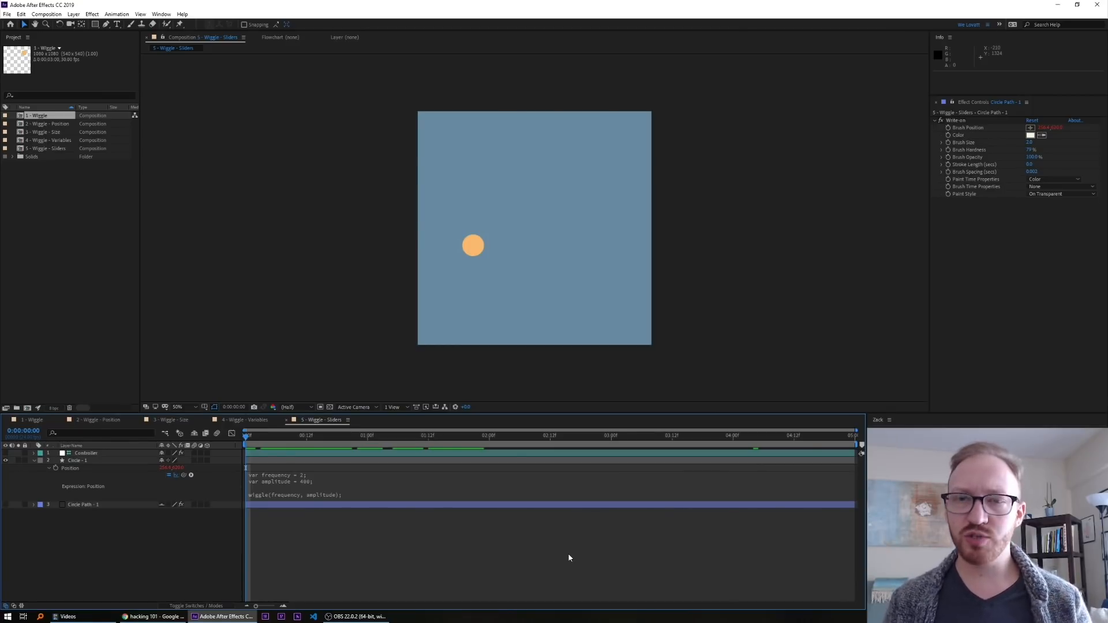
Duplicate the Circle - 1 layer three times in the 5 - Wiggle - Sliders composition and scrub through the motion
left_click(304, 462)
key("ctrl+d")
key("ctrl+d")
key("ctrl+d")
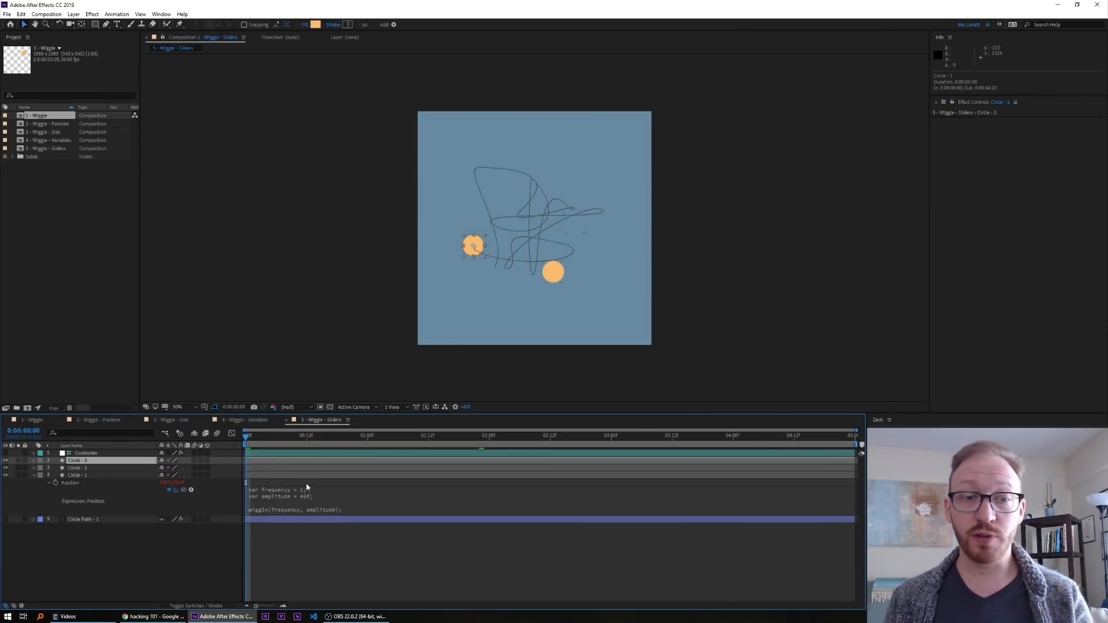
left_click_drag(299, 442, 605, 460)
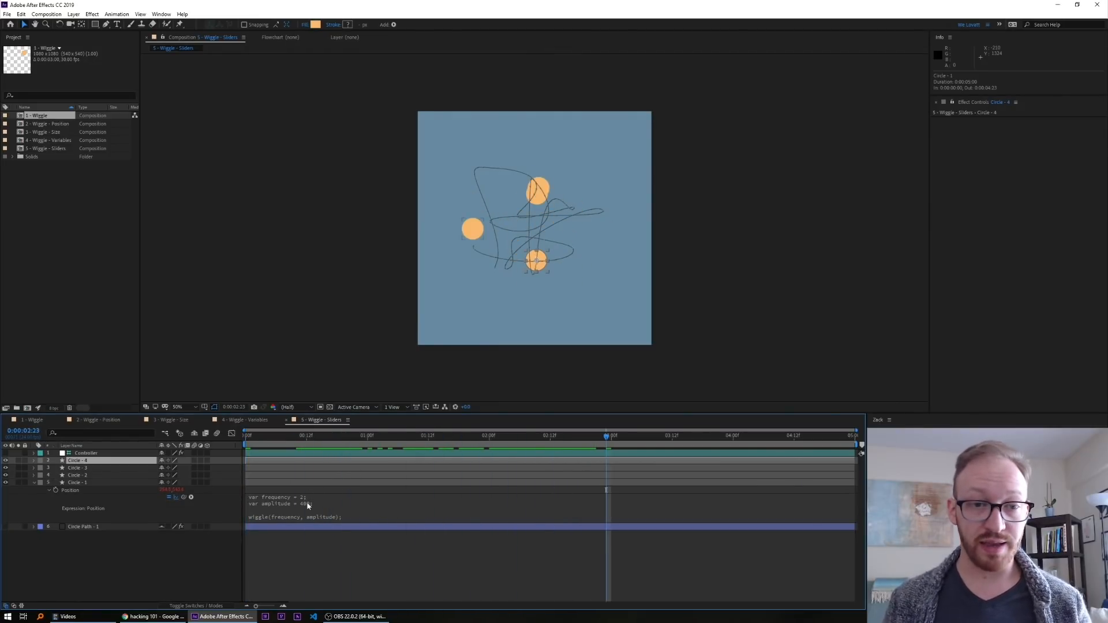
Reveal the Position property on the three duplicated circles and open Circle - 2's Position expression at its frequency value
left_click(87, 475, "shift")
key("p")
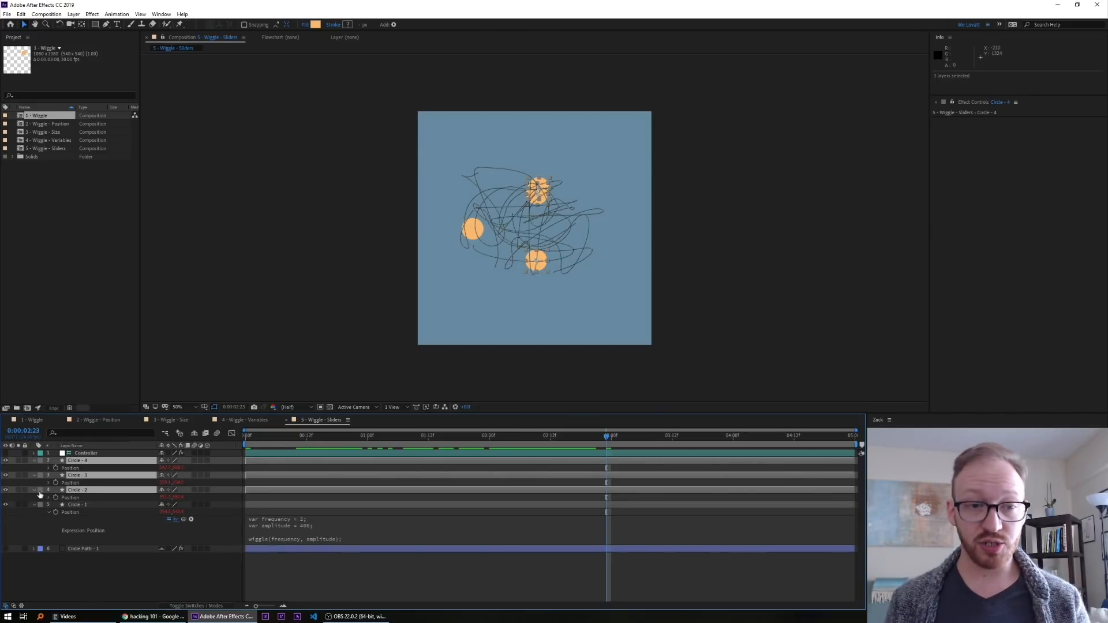
left_click(49, 497)
left_click(274, 503)
left_click(301, 505)
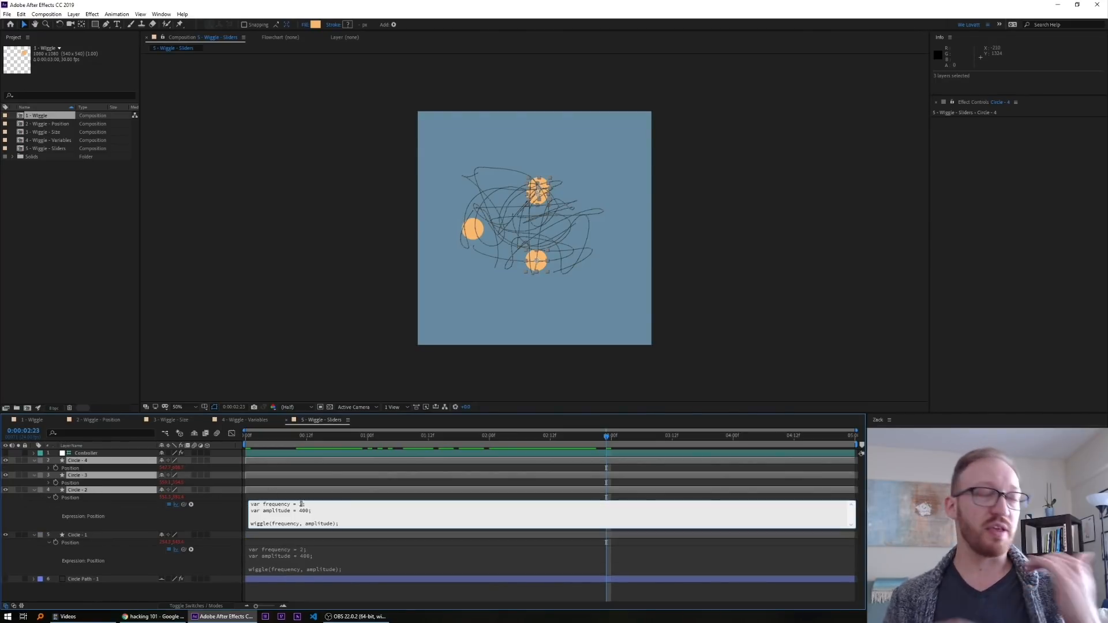
Set the frequency variable to 1 in the Position expressions of Circle - 2 and Circle - 1
type("1")
left_click(298, 555)
double_click(301, 549)
type("1")
left_click(224, 524)
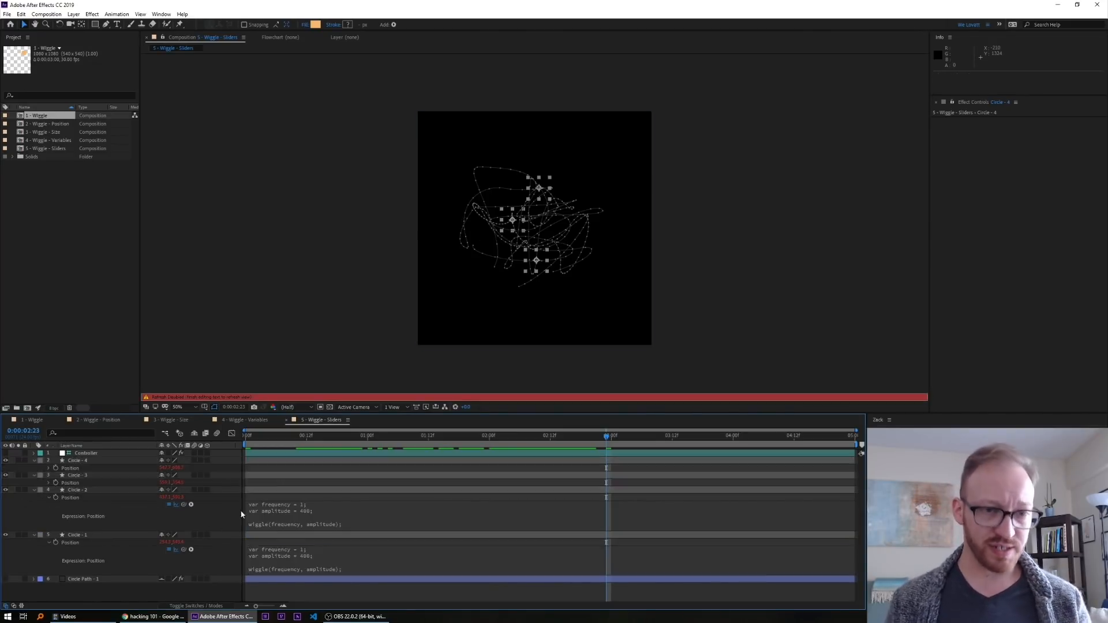
Paste the revised Position expression onto the other duplicated circles and preview the motion along the timeline
left_click(79, 505)
left_click(84, 462, "shift")
key("ctrl+v")
left_click(103, 524)
left_click_drag(438, 438, 360, 451)
key("space")
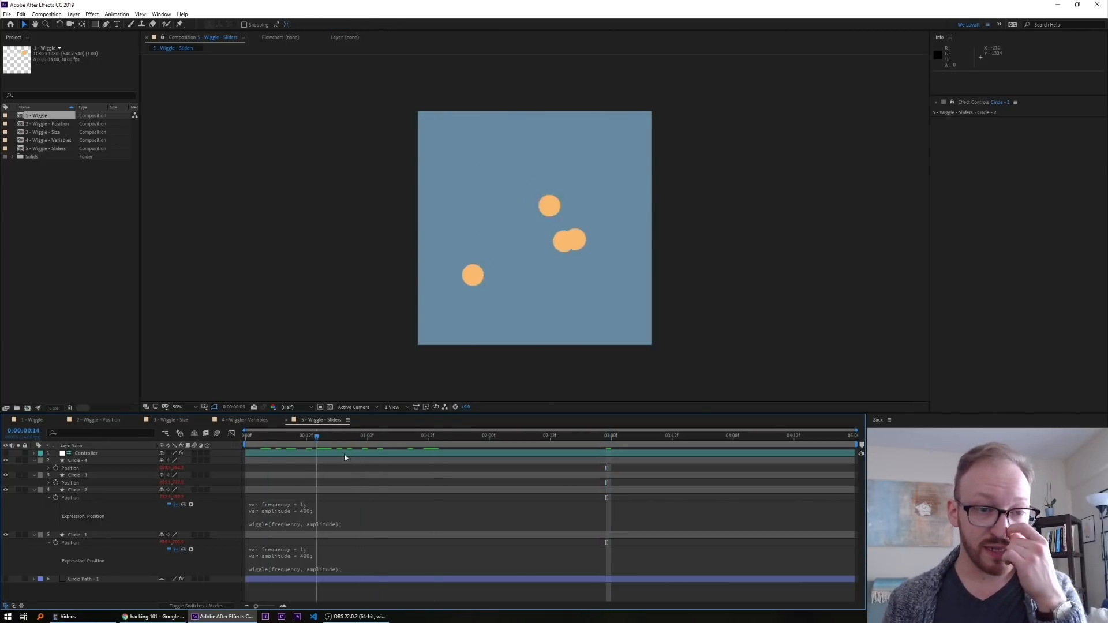
Delete the Circle - 2, Circle - 3 and Circle - 4 layers
left_click(80, 489)
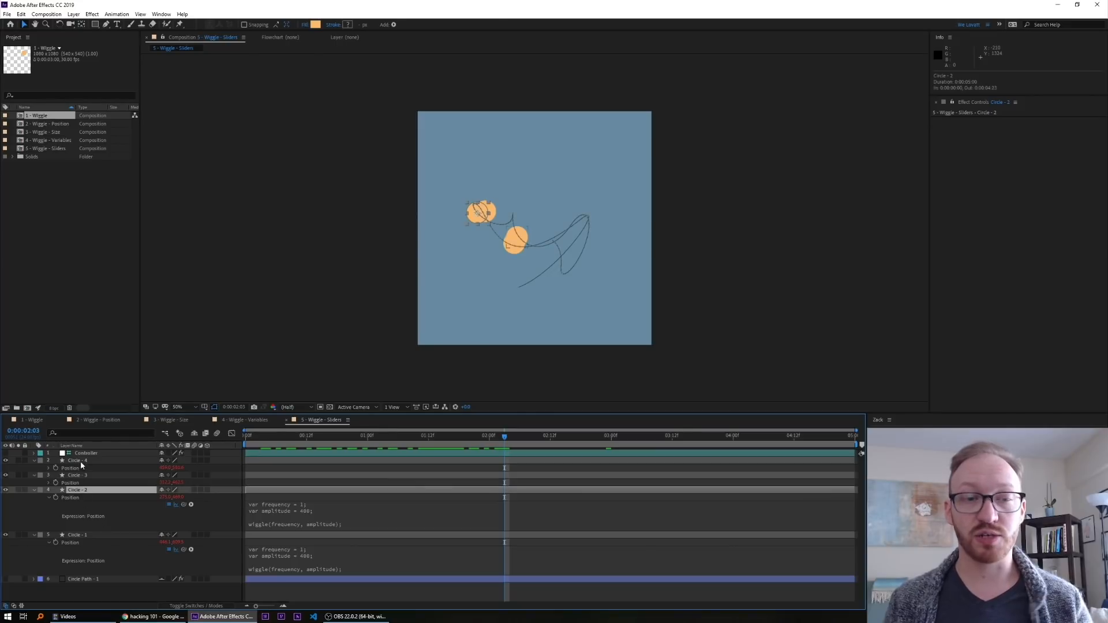
left_click(80, 461, "shift")
key("Delete")
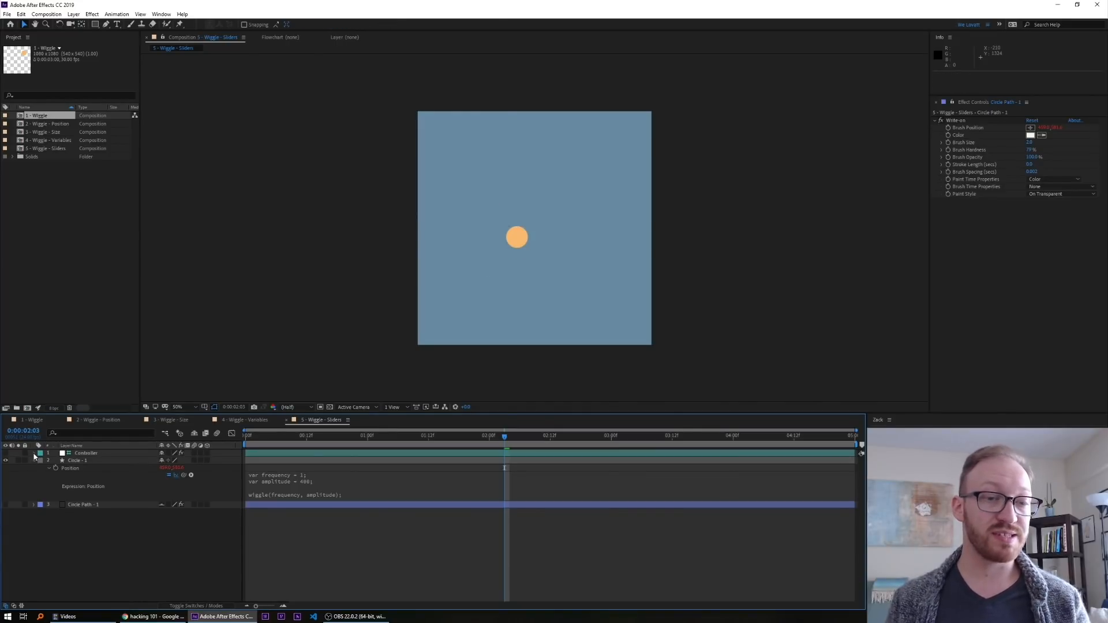
Expand the Controller layer's effects and link the frequency variable in Circle - 1's Position expression to the Frequency slider
left_click(34, 454)
left_click(76, 454)
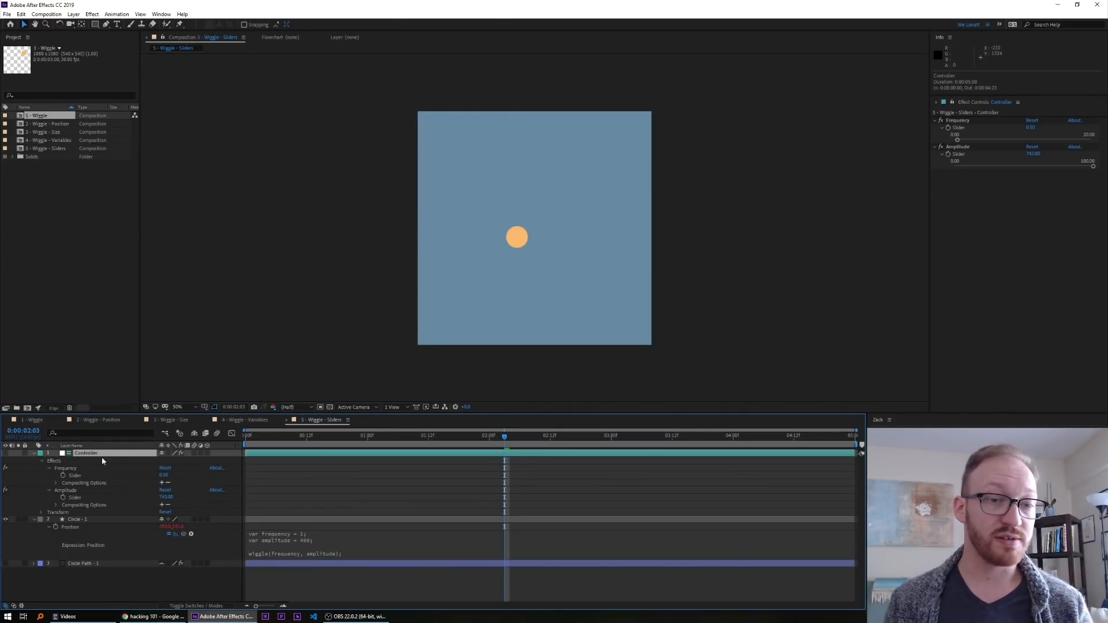
left_click(300, 534)
double_click(300, 533)
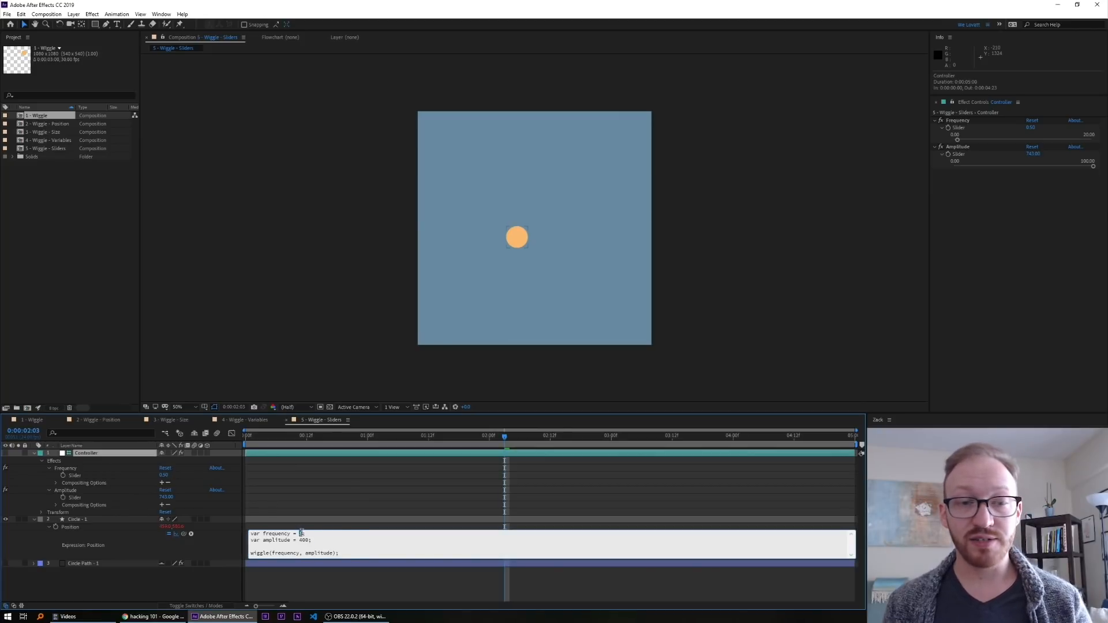
left_click_drag(184, 534, 110, 476)
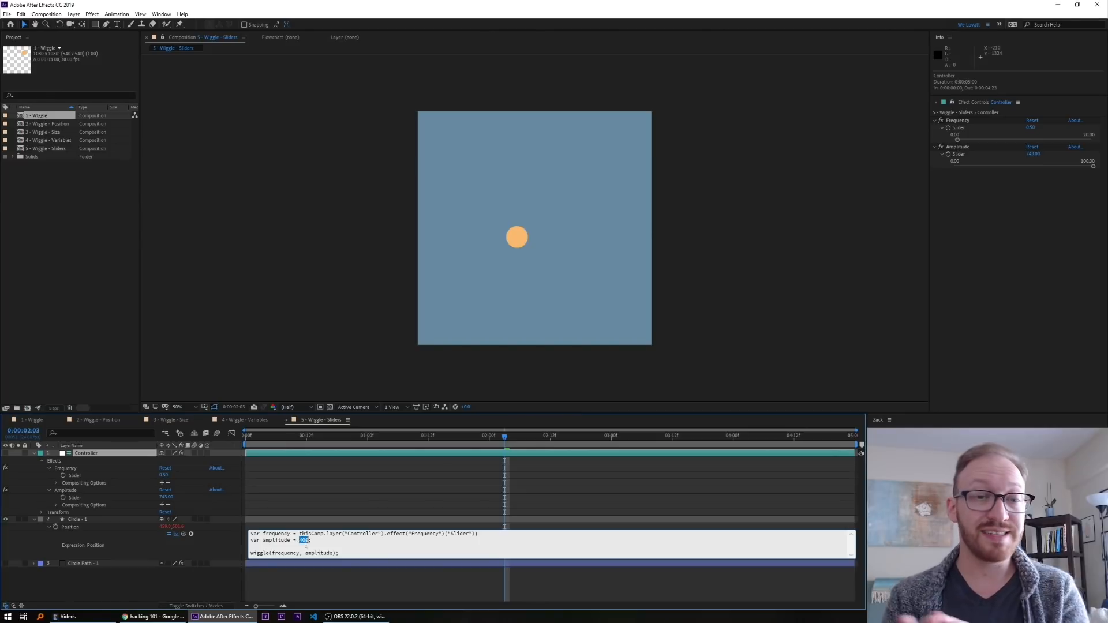
Link the amplitude variable in Circle - 1's Position expression to the Controller's Amplitude slider and preview the motion
left_click_drag(184, 534, 125, 497)
key("space")
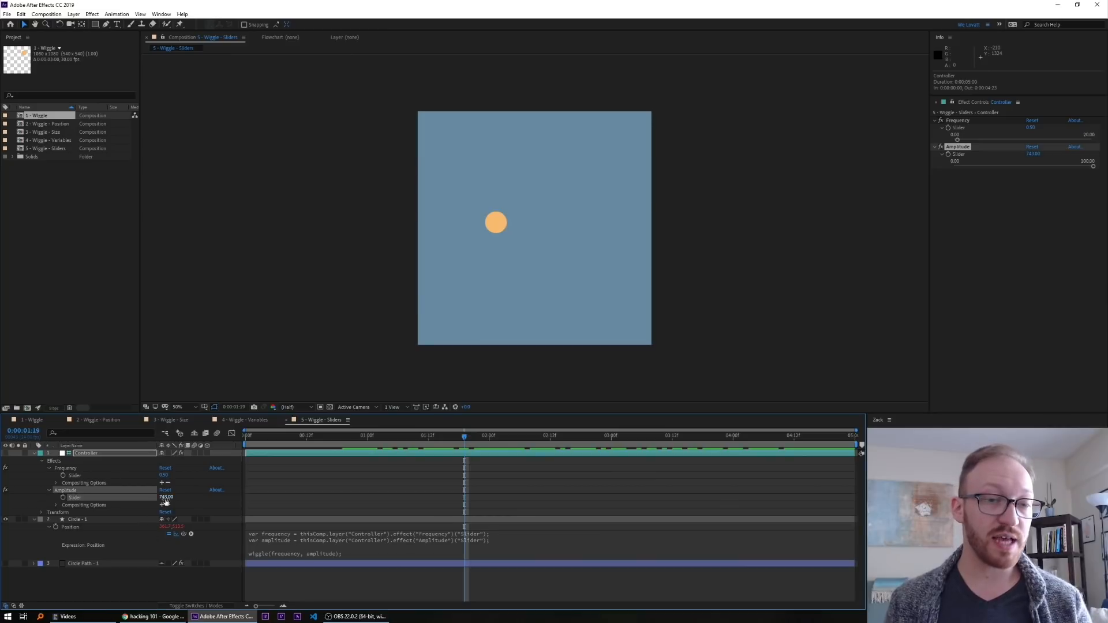
key("space")
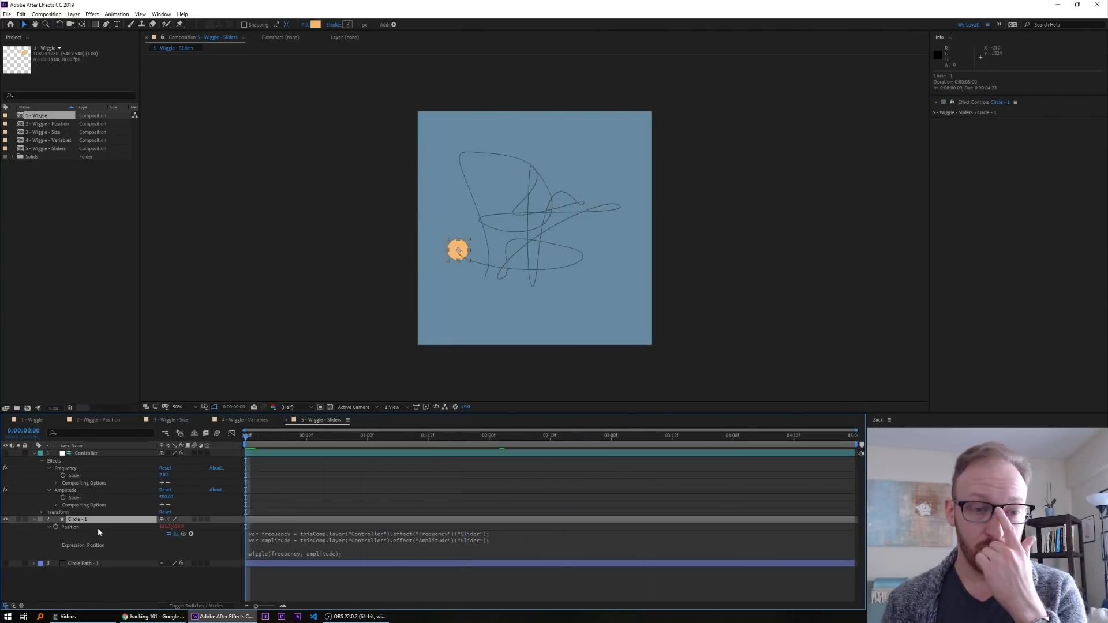
Duplicate the slider-driven Circle - 1 layer four times
key("ctrl+d")
key("ctrl+d")
key("ctrl+d")
key("ctrl+d")
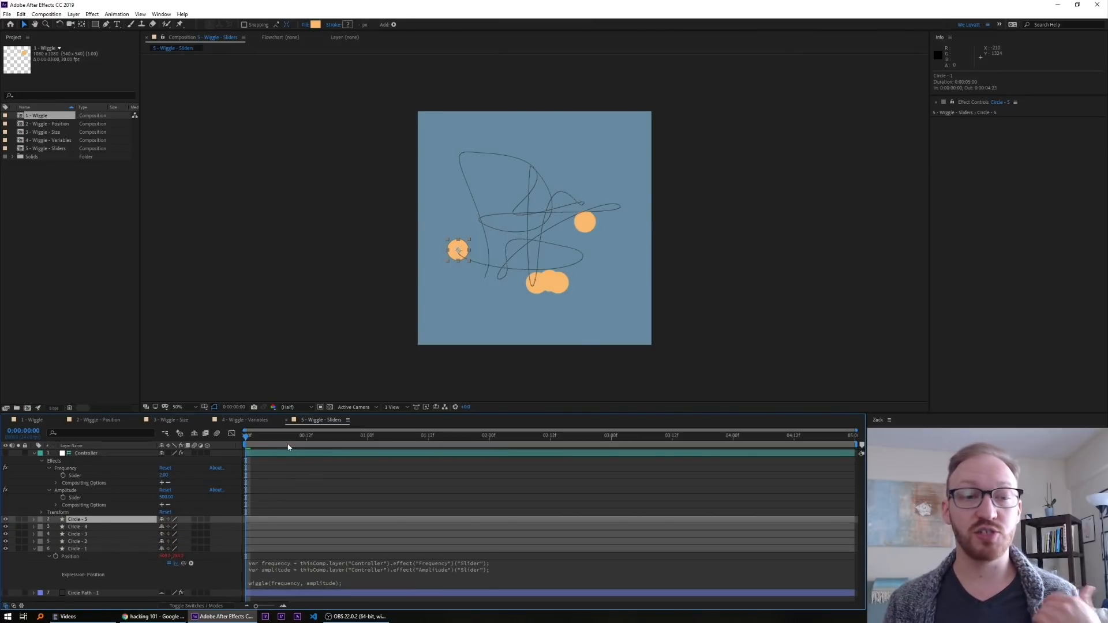
Preview the motion of all five circles and set the Controller's Amplitude slider to 100
left_click_drag(288, 438, 408, 451)
left_click(400, 548, "shift")
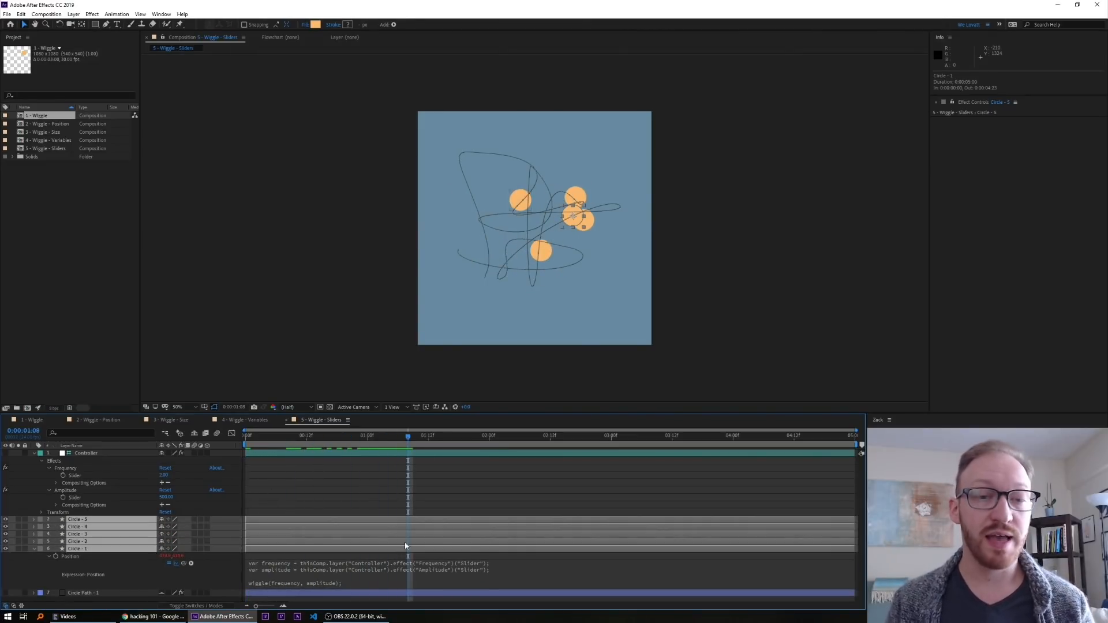
key("space")
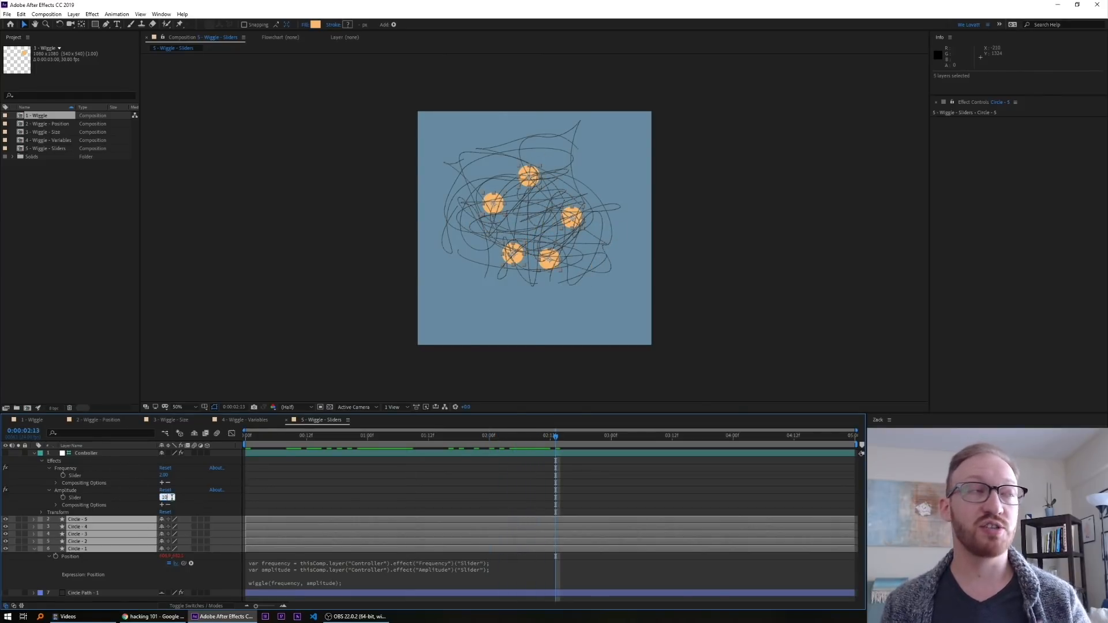
key("Return")
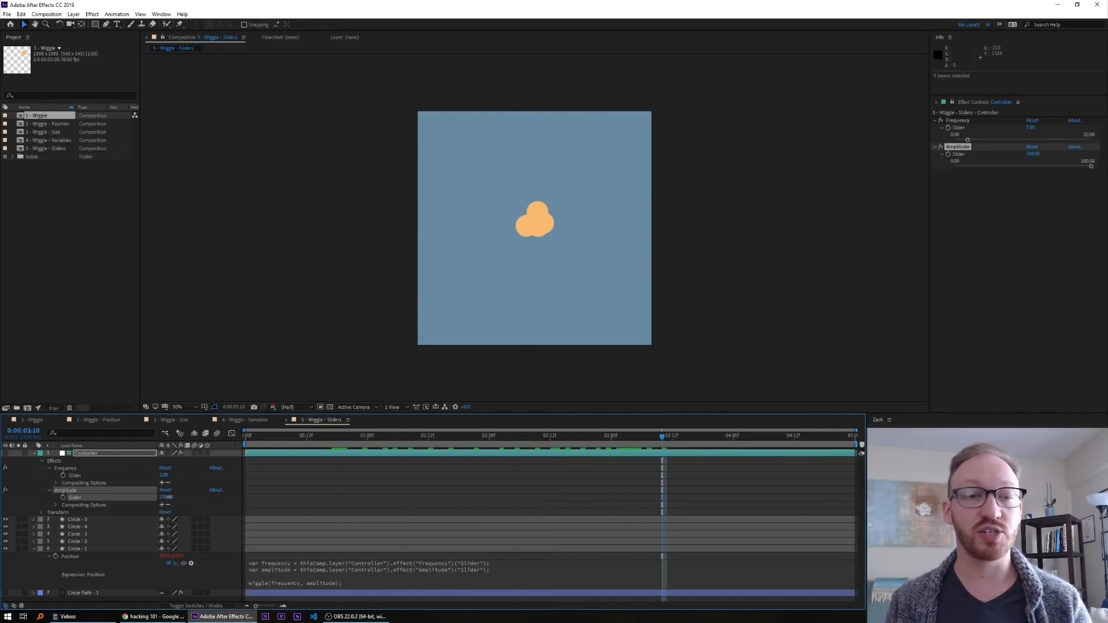
key("Return")
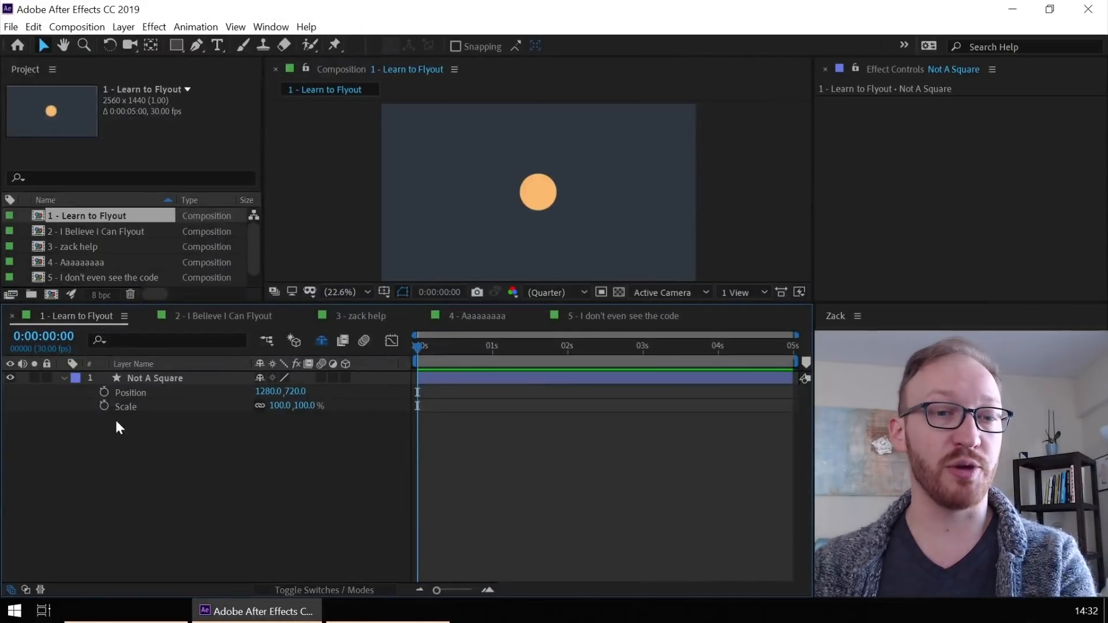
Add an expression to the Not A Square layer's Position in 1 - Learn to Flyout and toggle it off and on
left_click(101, 392, "alt")
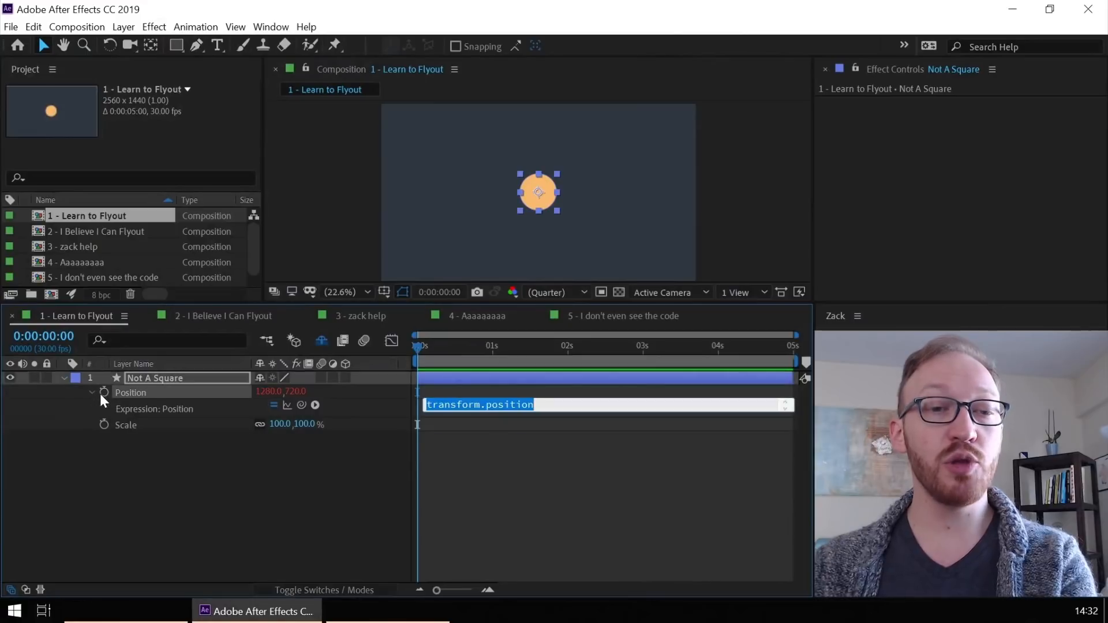
left_click(271, 405)
left_click(273, 406)
left_click(274, 405)
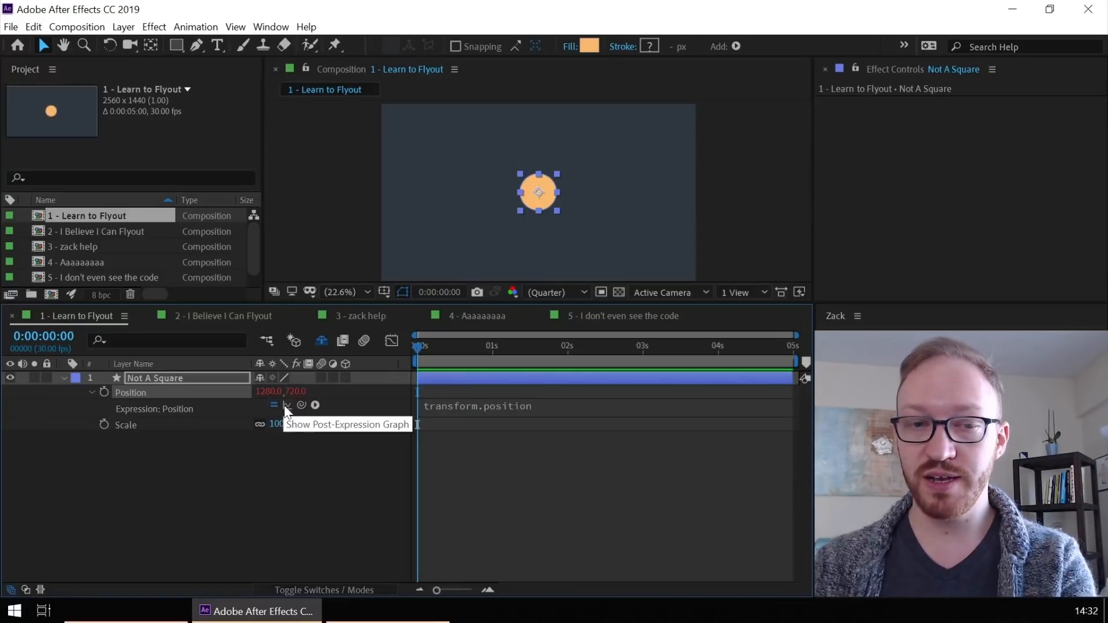
Browse the expression language categories and insert the Property template wiggle(freq, amp, octaves = 1, amp_mult = .5, t = time) into Position
left_click(315, 406)
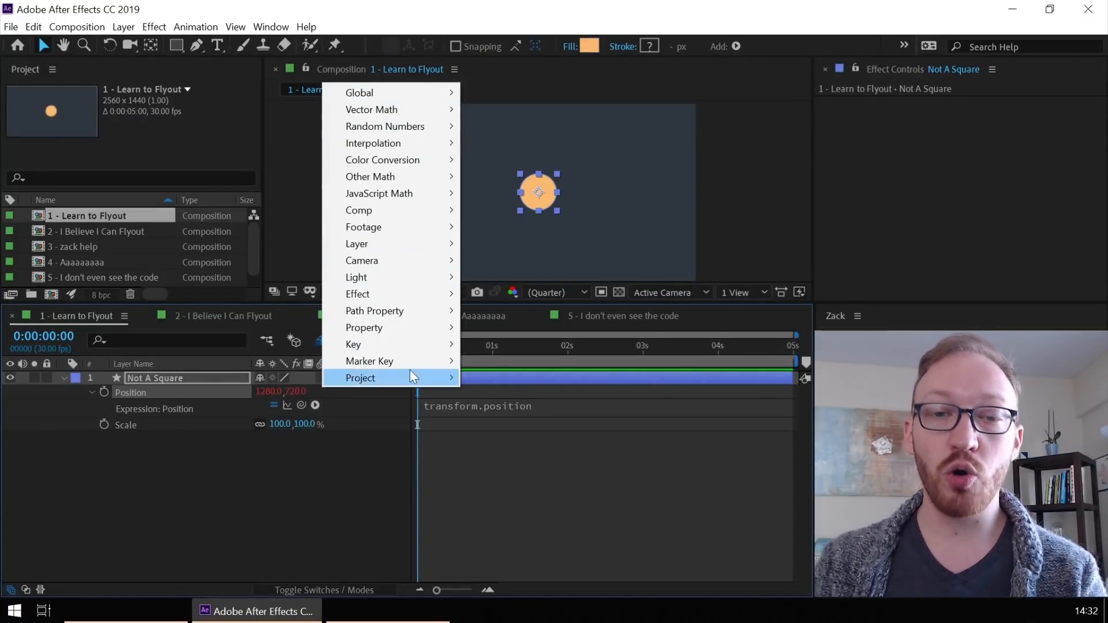
mouse_move(405, 314)
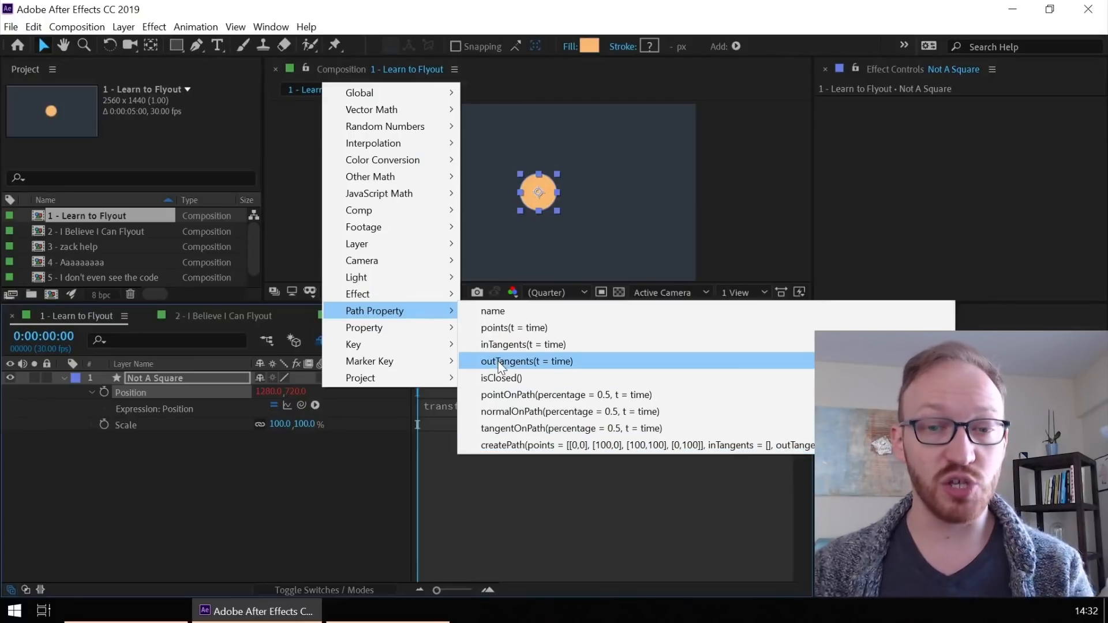
mouse_move(411, 264)
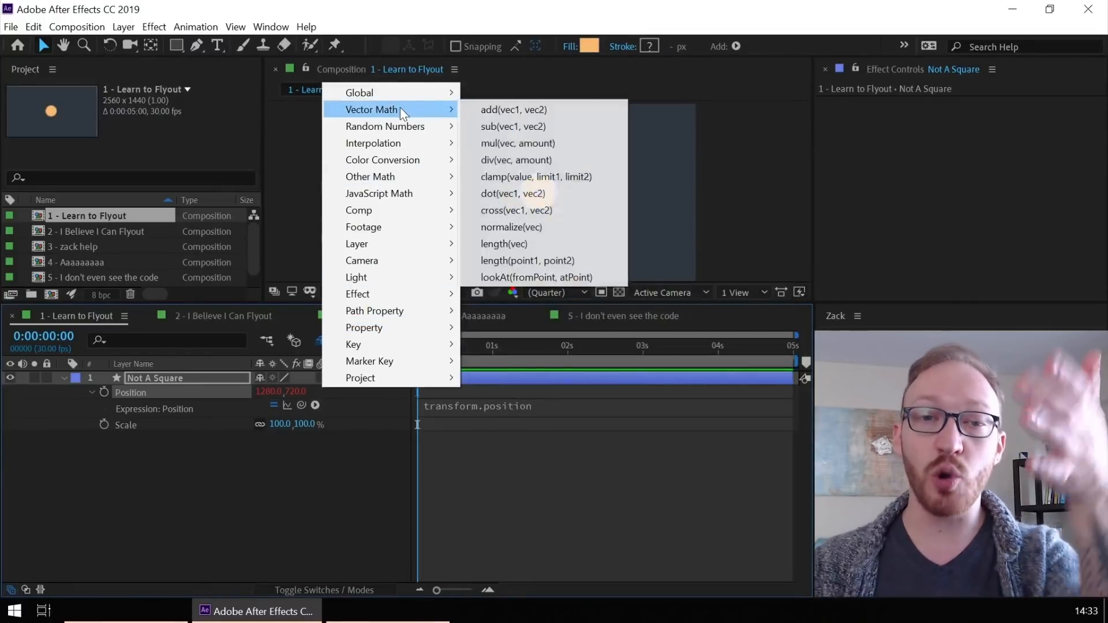
mouse_move(406, 146)
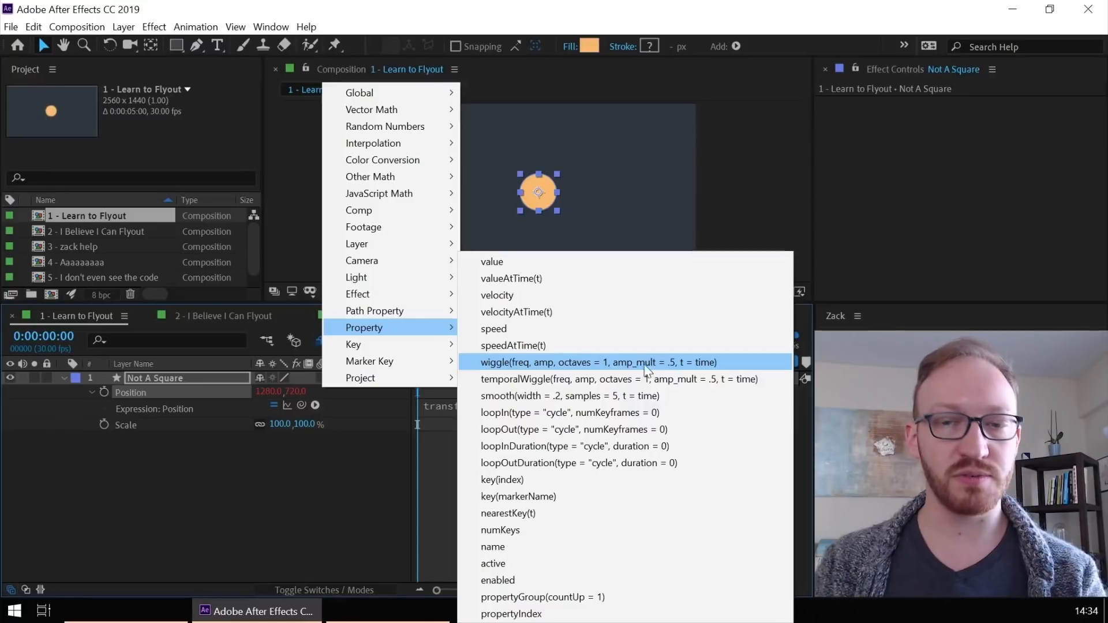
left_click(687, 363)
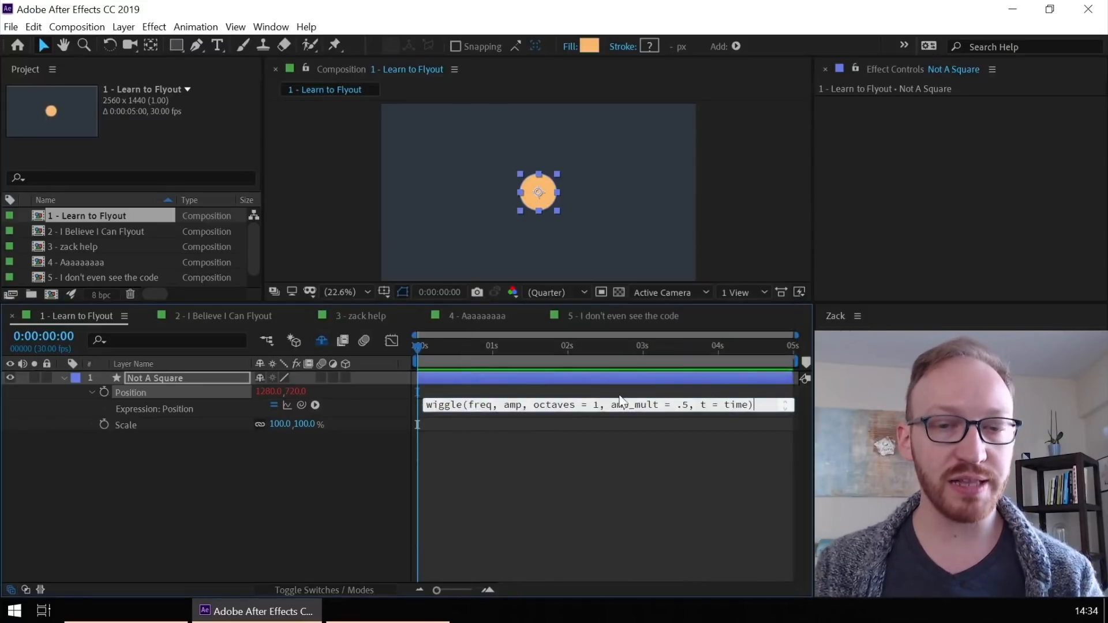
Enlarge the expression field, apply the wiggle template, and read and dismiss the details of its expression error
left_click(591, 419)
left_click_drag(586, 414, 581, 481)
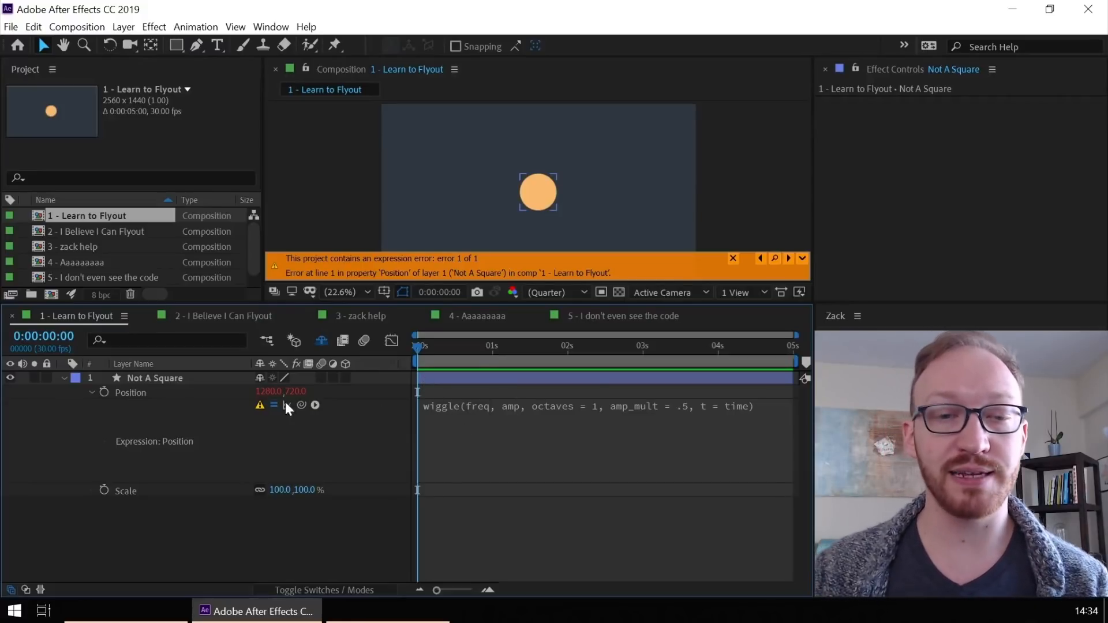
left_click(260, 405)
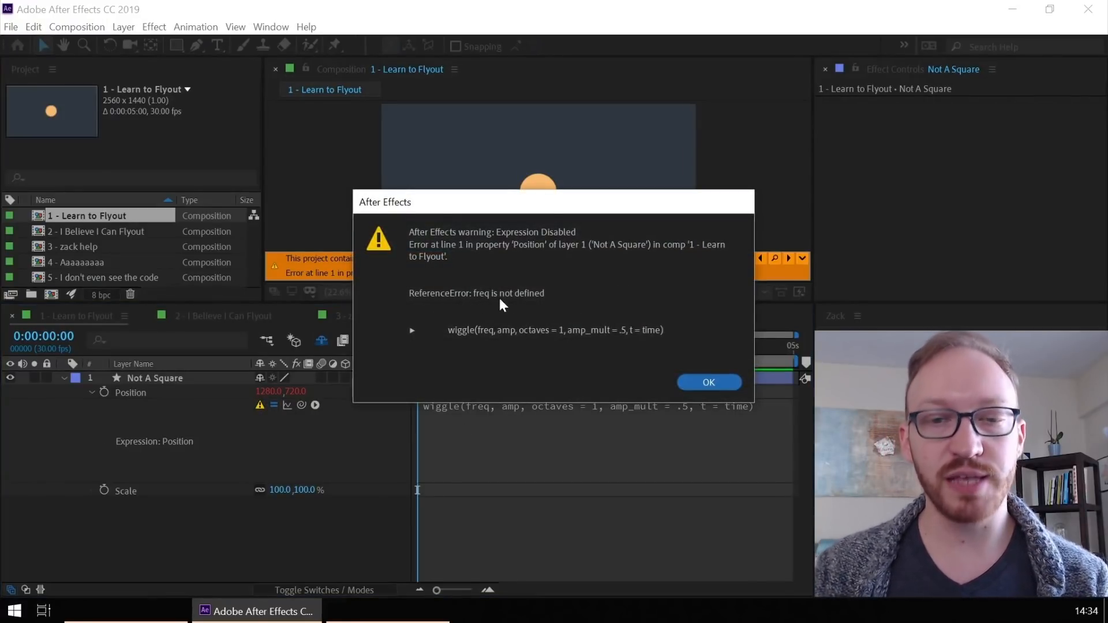
left_click(714, 382)
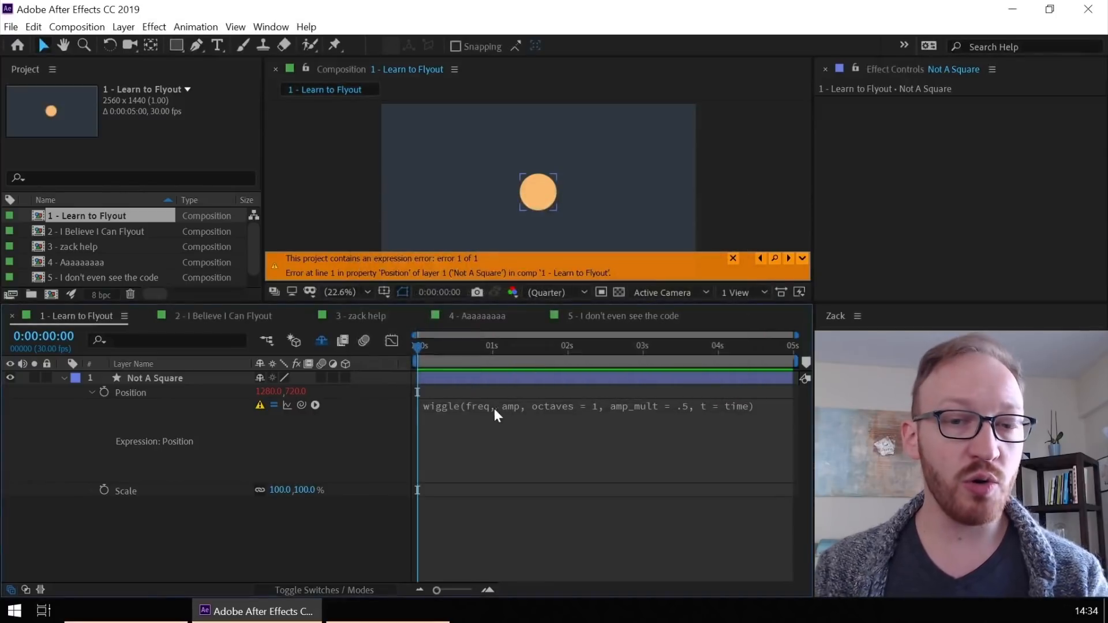
Replace the freq and amp placeholders in the Position wiggle expression with 2 and 200
left_click(477, 403)
left_click_drag(468, 405, 519, 417)
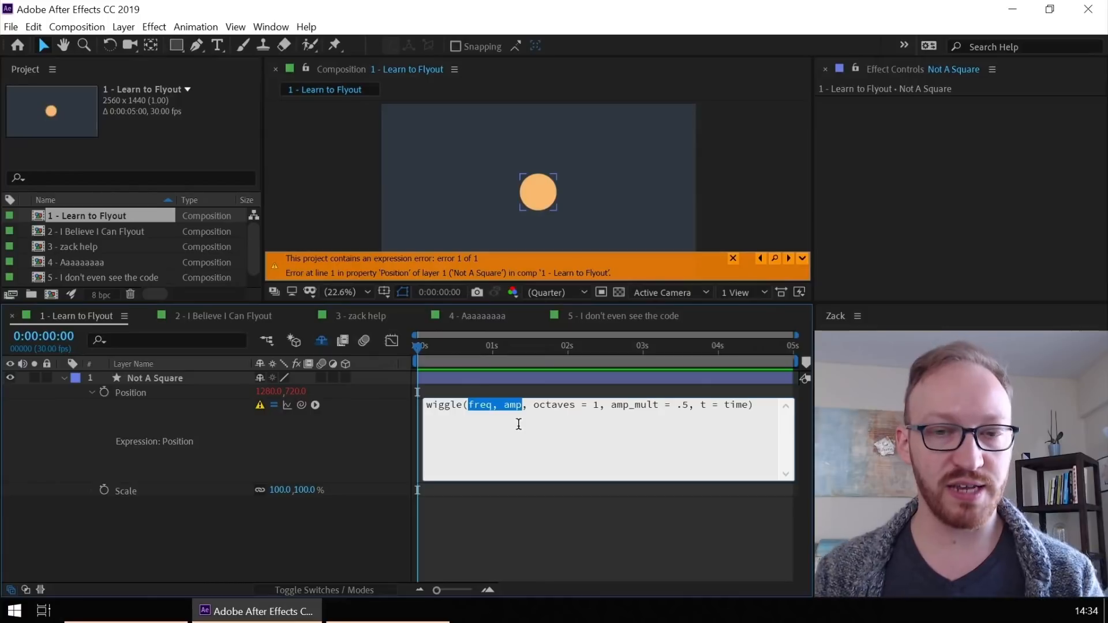
key("ctrl+Left")
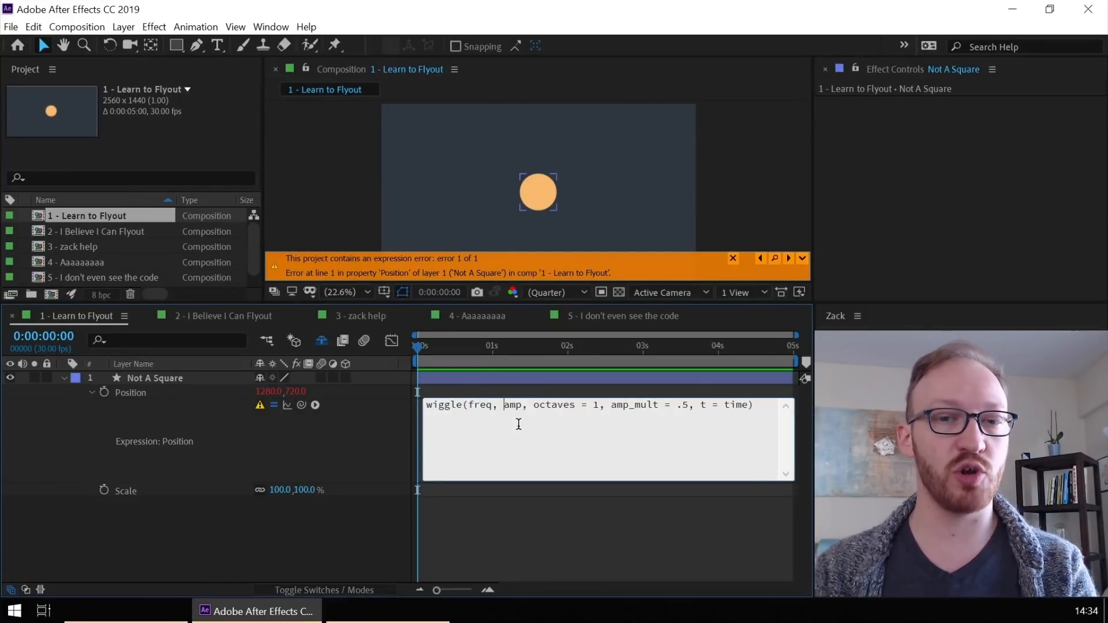
key("ctrl+Left")
key("ctrl+shift+Left")
key("ctrl+shift+Left")
key("ctrl+shift+Right")
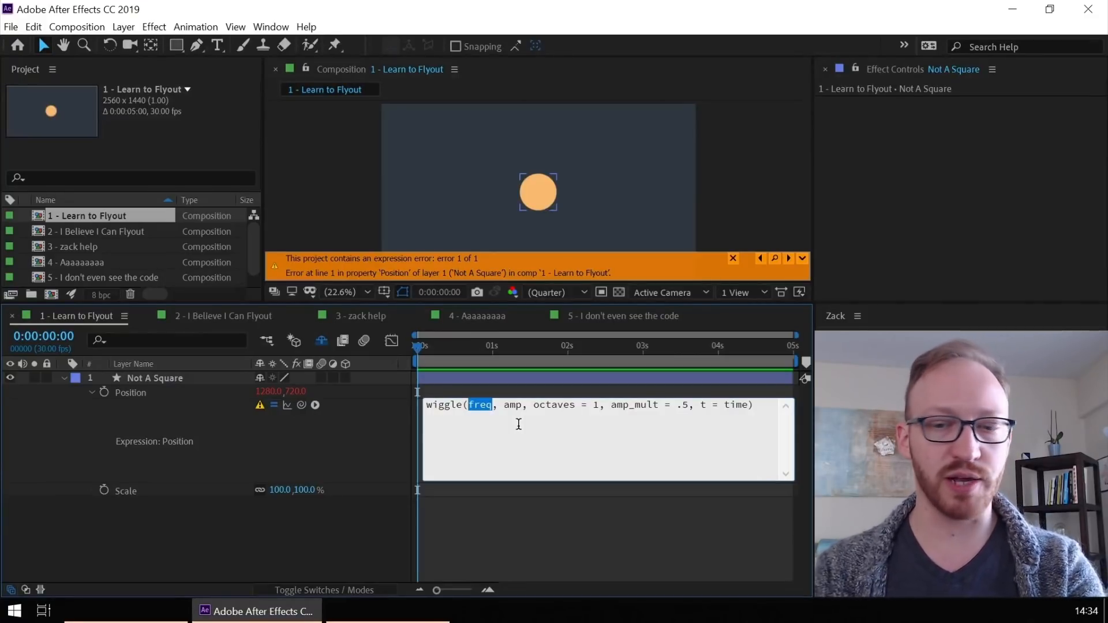
type("2")
key("ctrl+Right")
key("ctrl+shift+Right")
type("200")
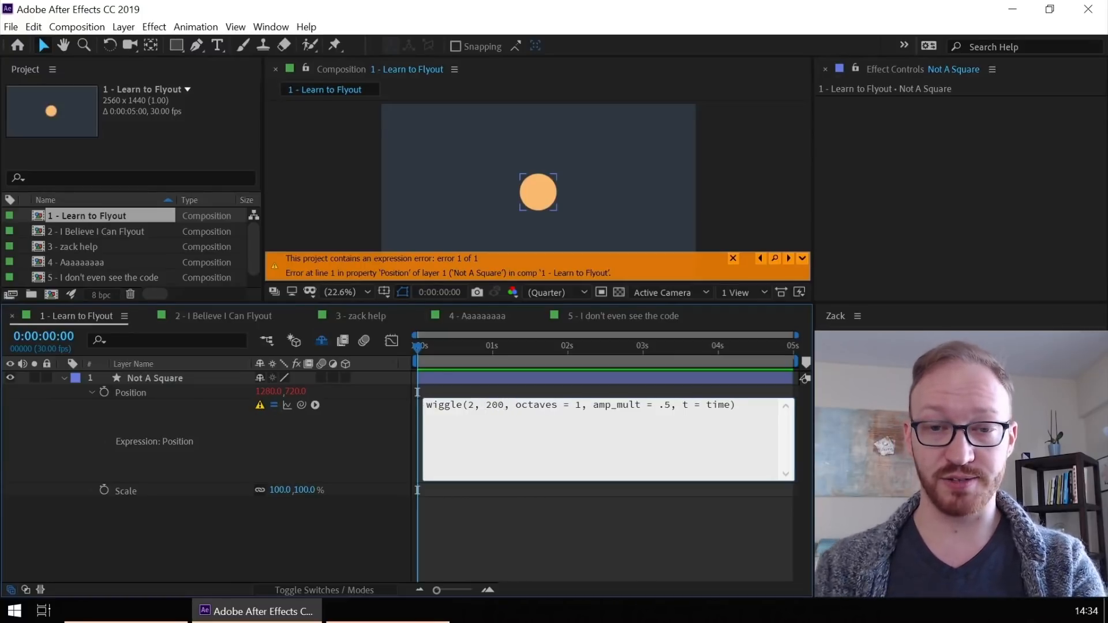
Remove the octaves, amp_mult and t arguments so the expression reads wiggle(2, 200), and preview the motion
left_click_drag(504, 405, 722, 412)
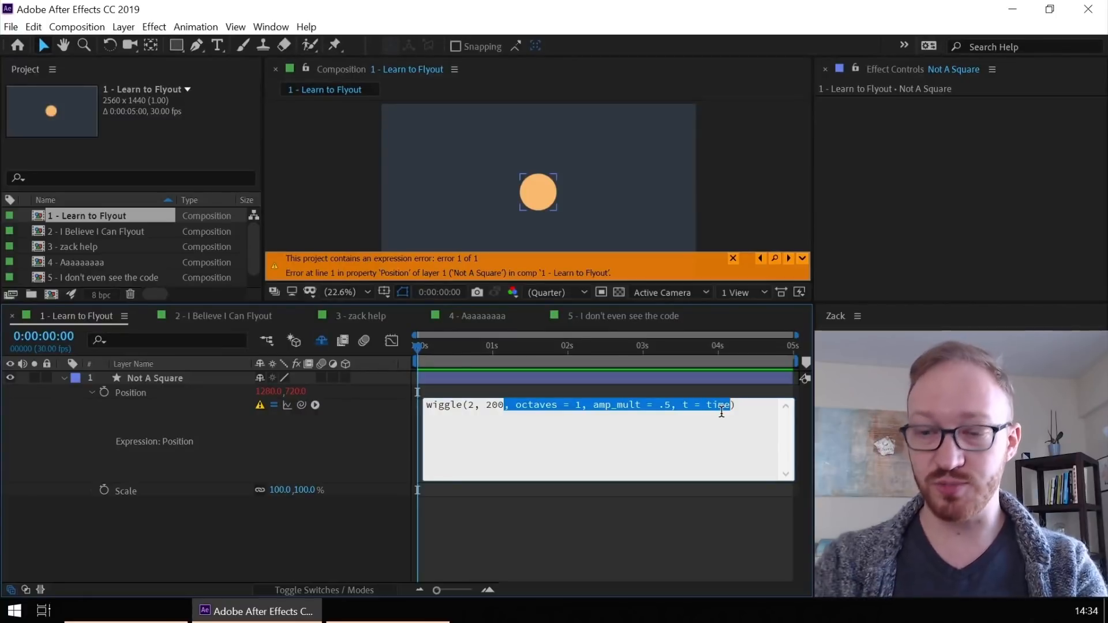
key("BackSpace")
left_click(406, 452)
key("space")
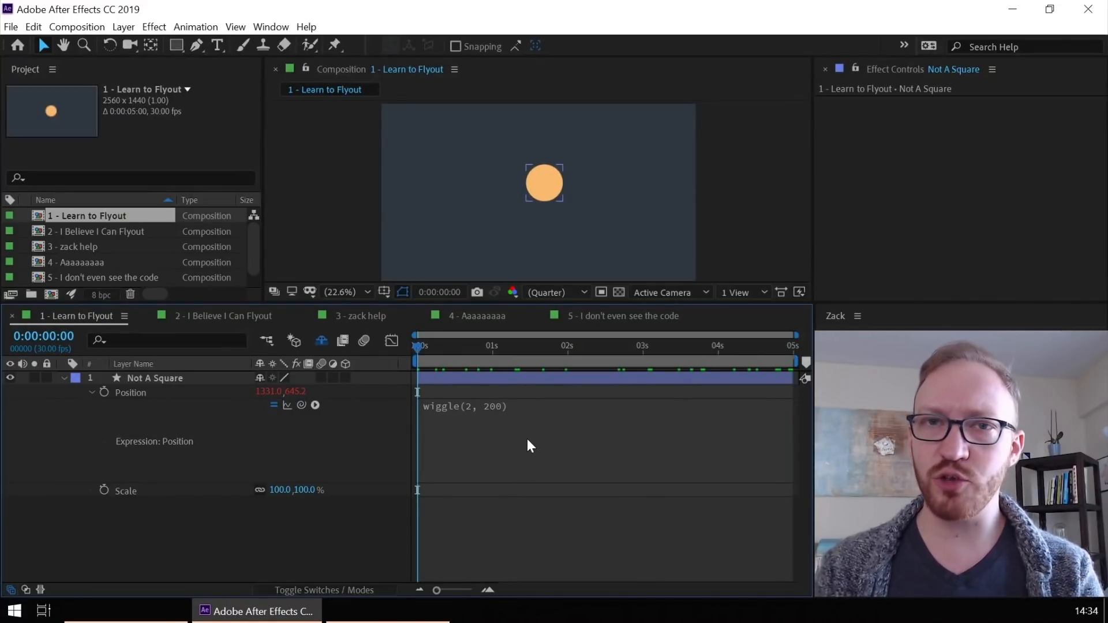
Compare the wiggle template in the Property category of the expression language with the arguments in the Position expression
left_click(316, 405)
mouse_move(375, 328)
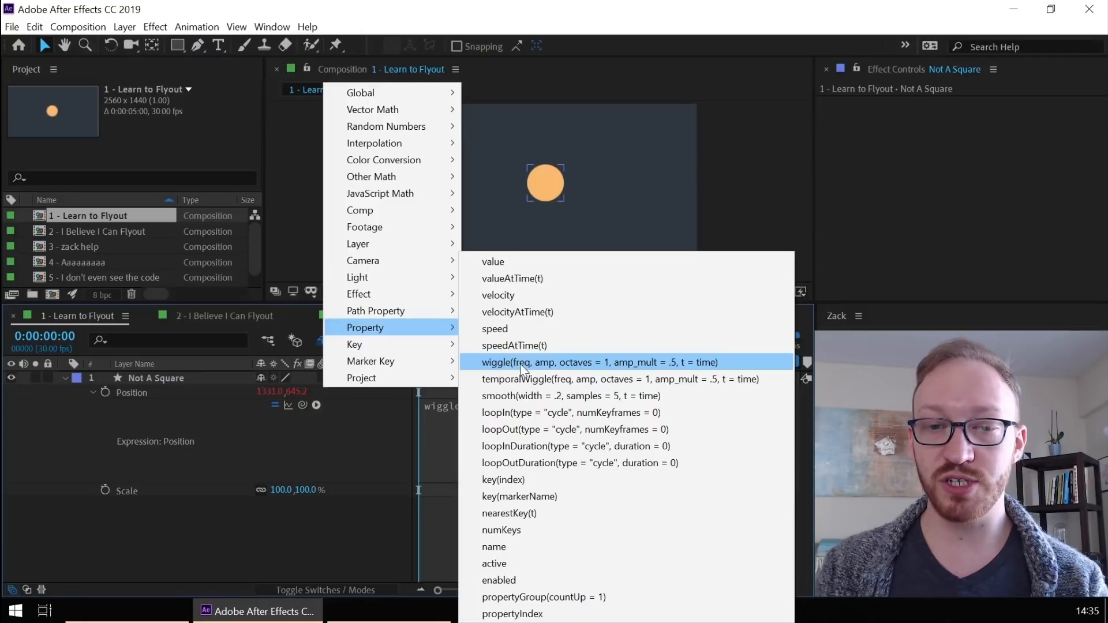
left_click(410, 431)
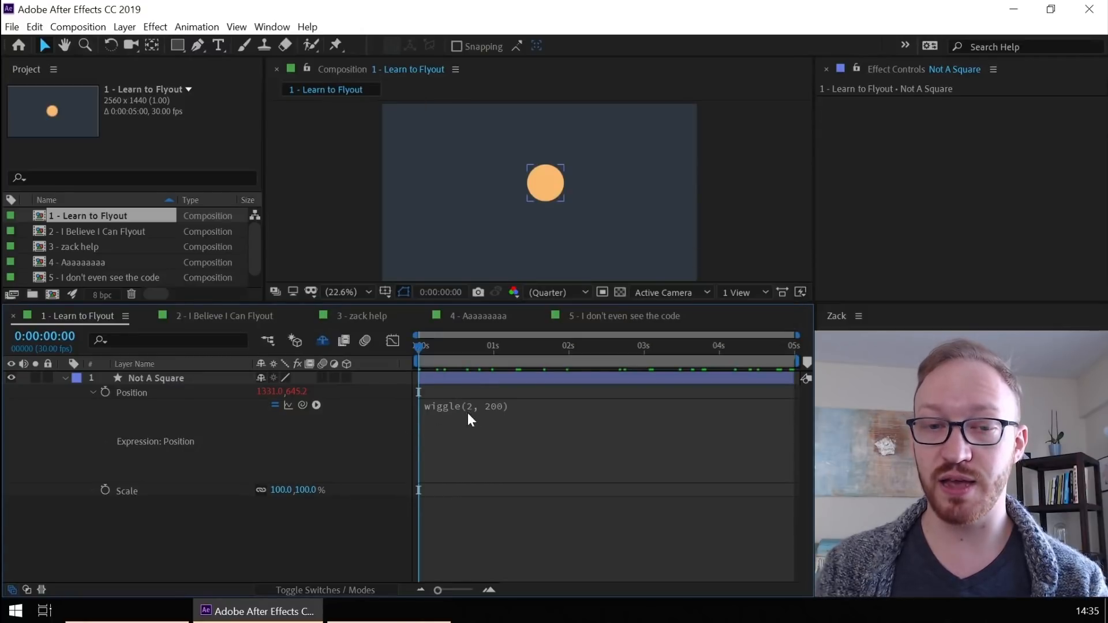
left_click(466, 407)
left_click_drag(465, 407, 504, 415)
left_click(517, 422)
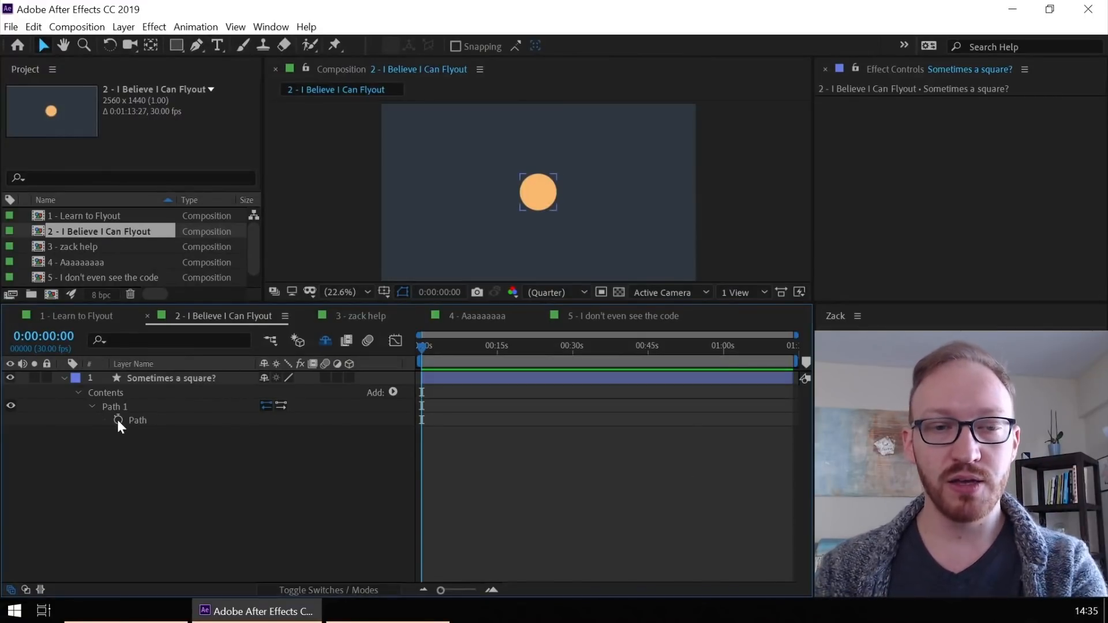
Add an expression to the Path property of Path 1 on the Sometimes a square? layer in 2 - I Believe I Can Flyout
left_click(152, 420)
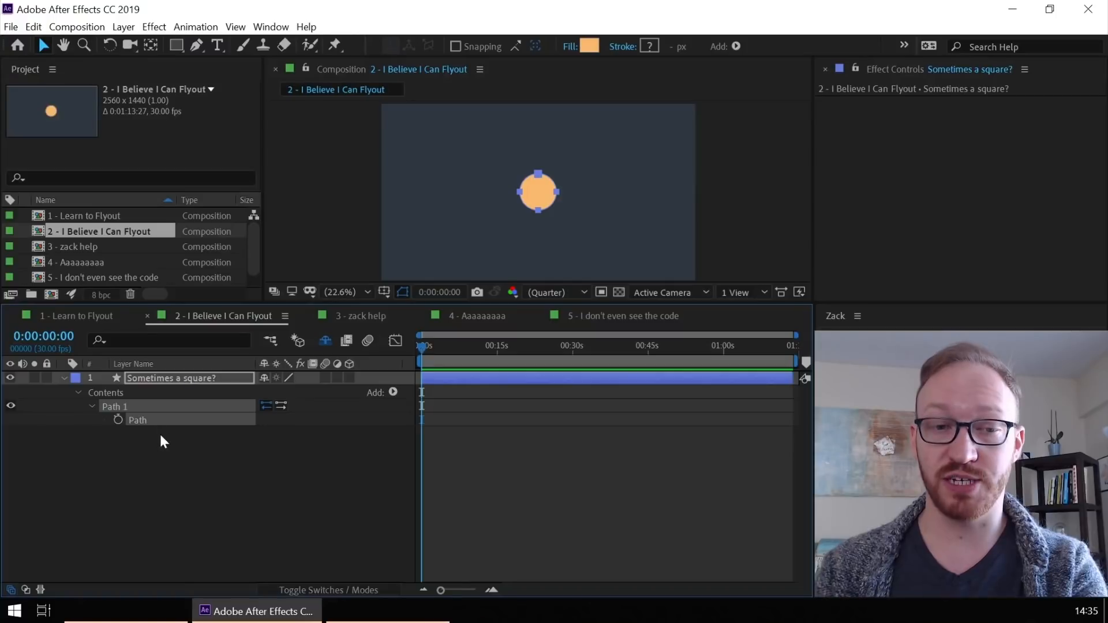
left_click(120, 421, "alt")
left_click(143, 420)
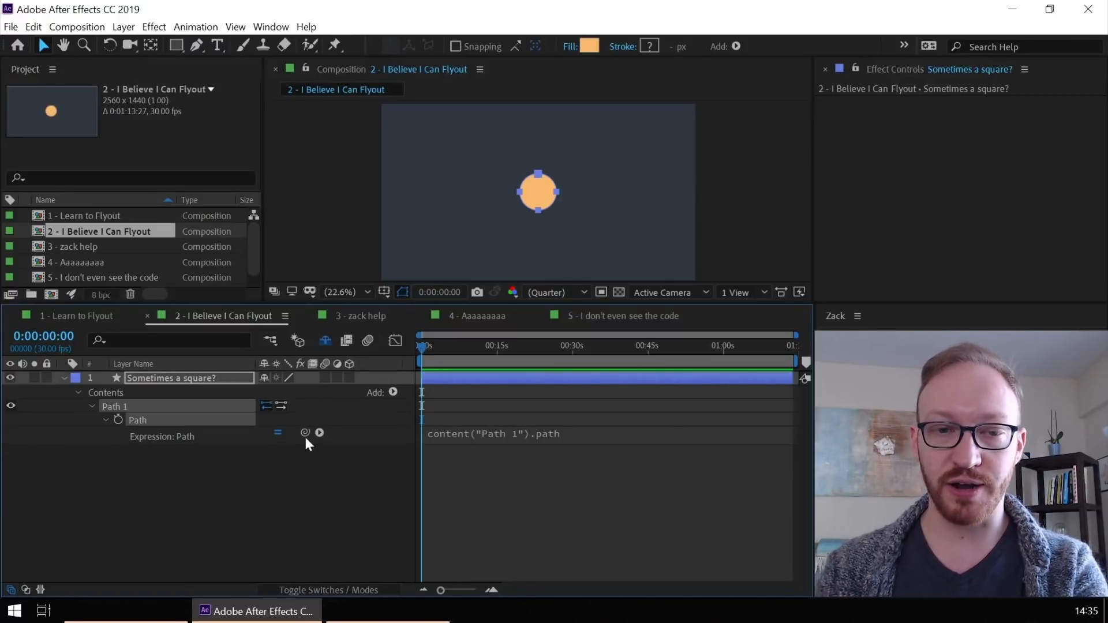
Replace the Path expression with the createPath template from the Path Property category of the expression language
left_click(320, 433)
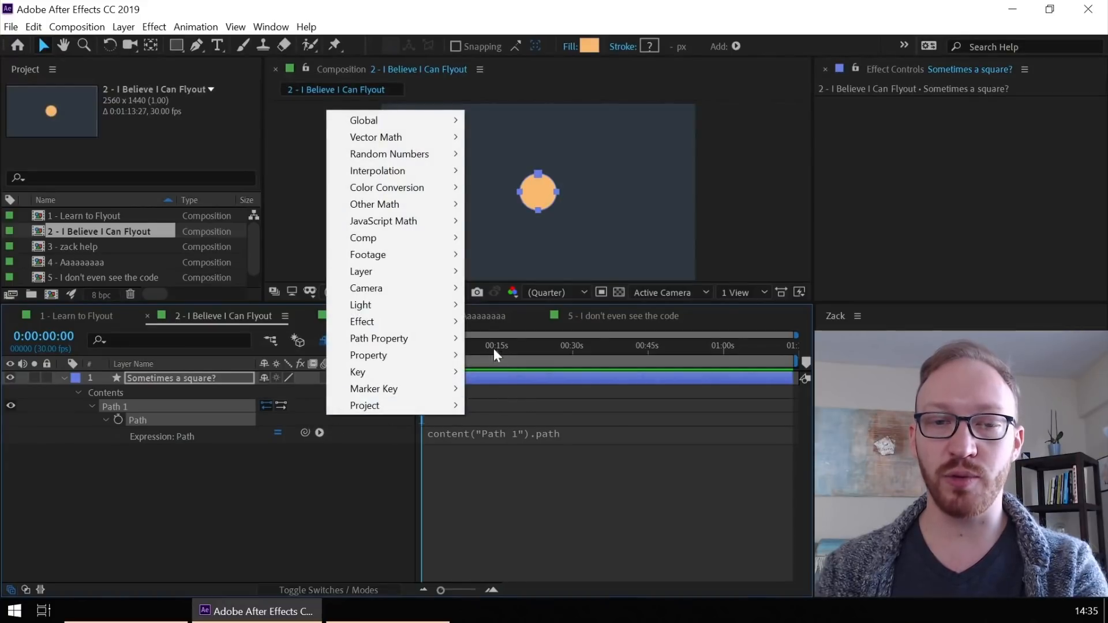
mouse_move(444, 340)
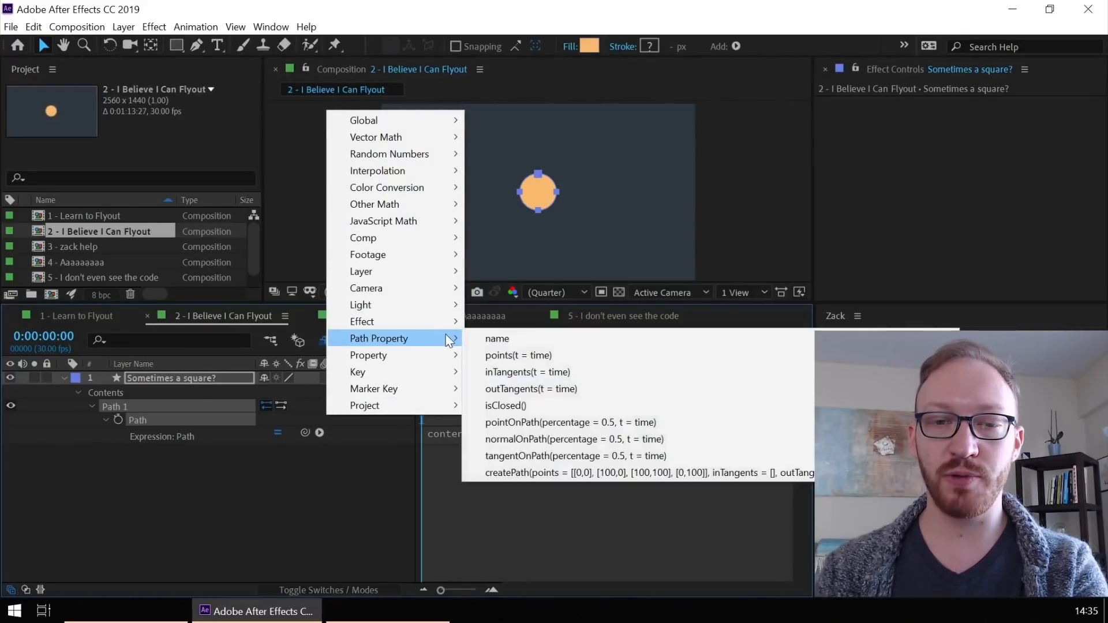
left_click(519, 479)
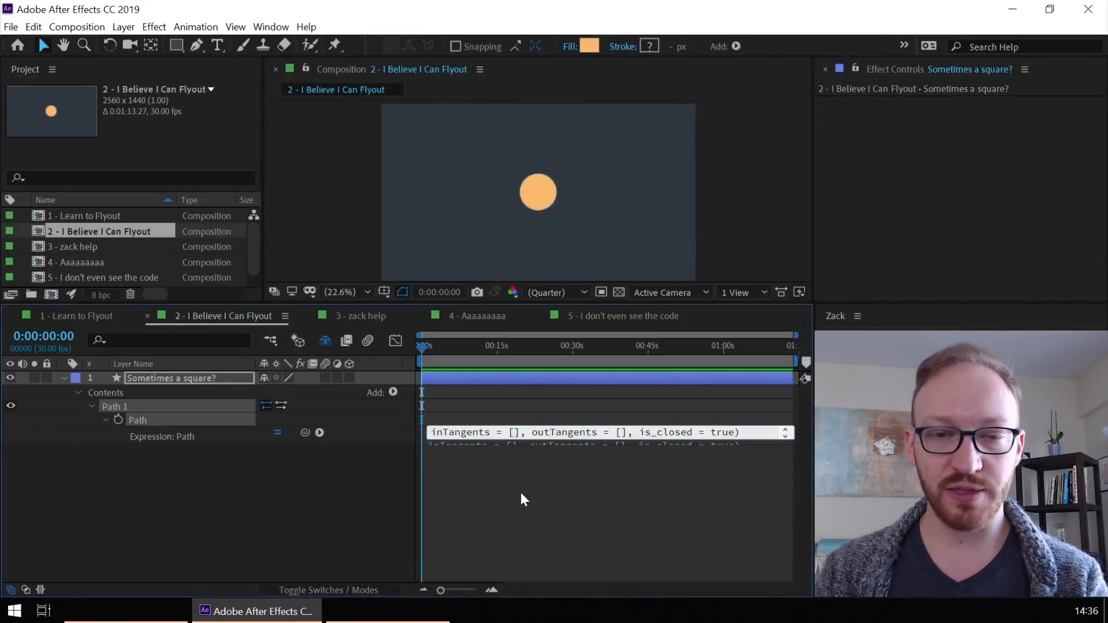
left_click(469, 392)
Compare the shape with the Path expression disabled and enabled, and enlarge the expression field to show the createPath code
left_click_drag(442, 358, 394, 354)
left_click(278, 435)
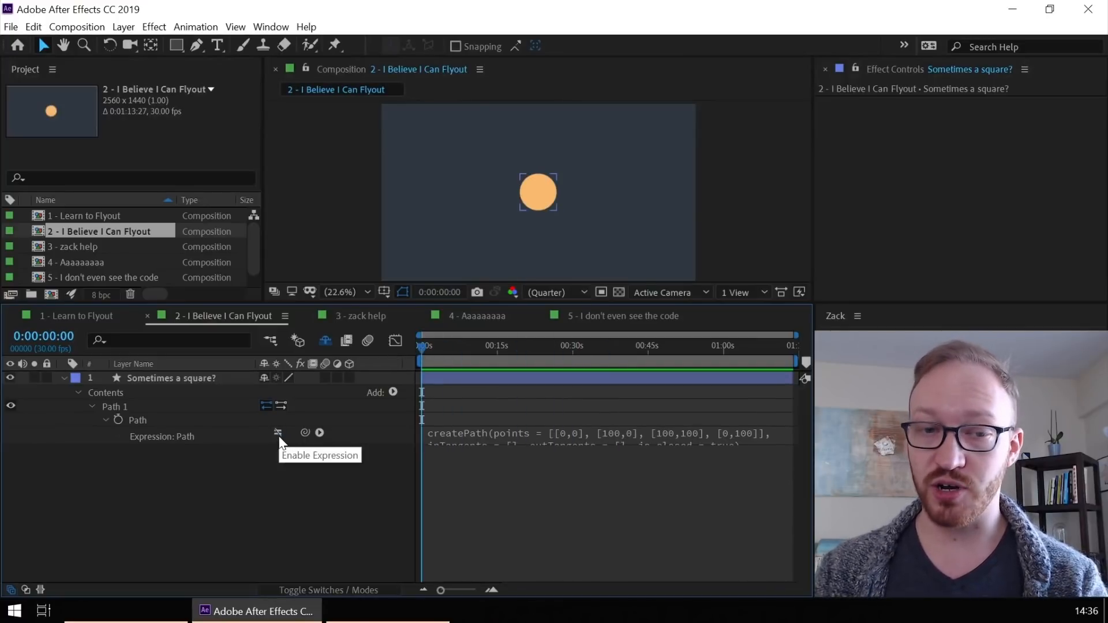
left_click(279, 435)
left_click_drag(433, 442, 425, 475)
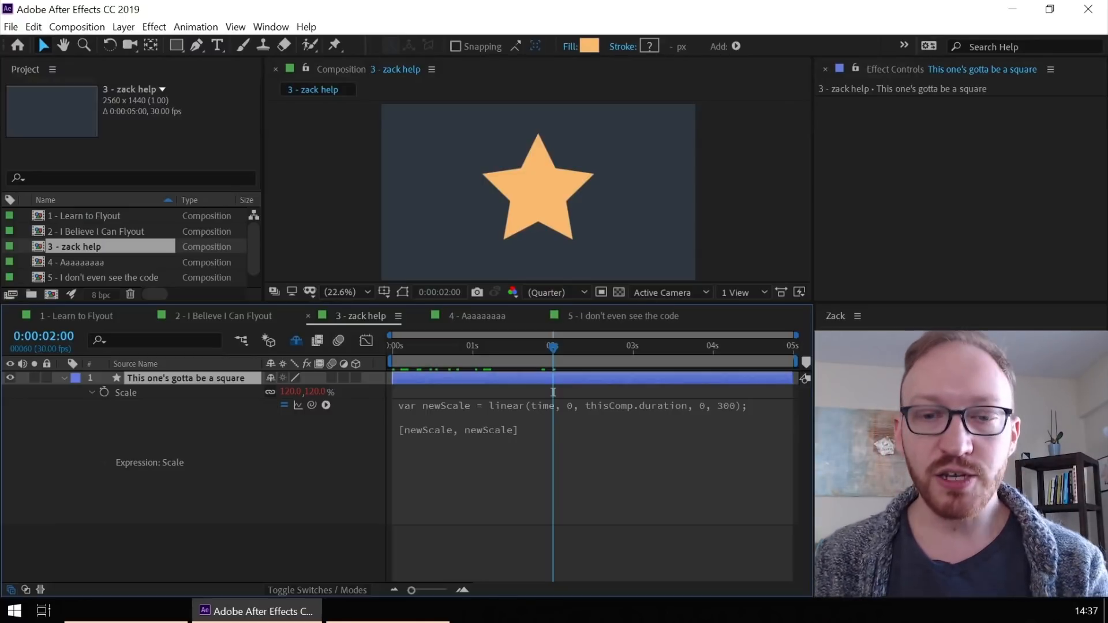
Move the playhead to the start of 3 - zack help and examine the linear arguments and output array in the Scale expression
left_click_drag(590, 353, 390, 374)
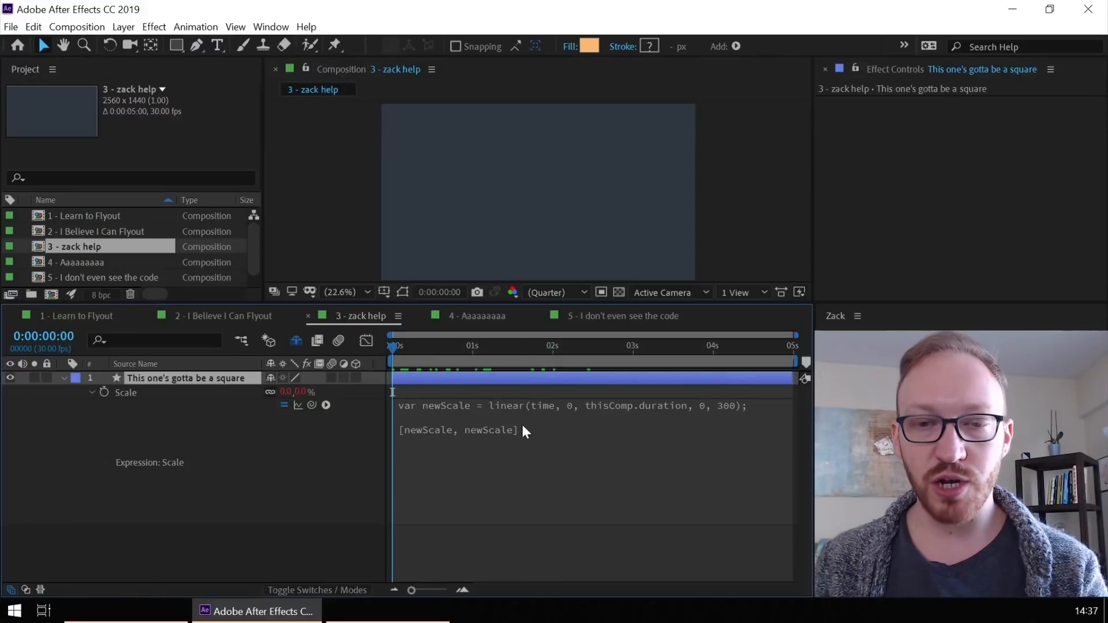
left_click(516, 399)
left_click_drag(532, 405, 688, 398)
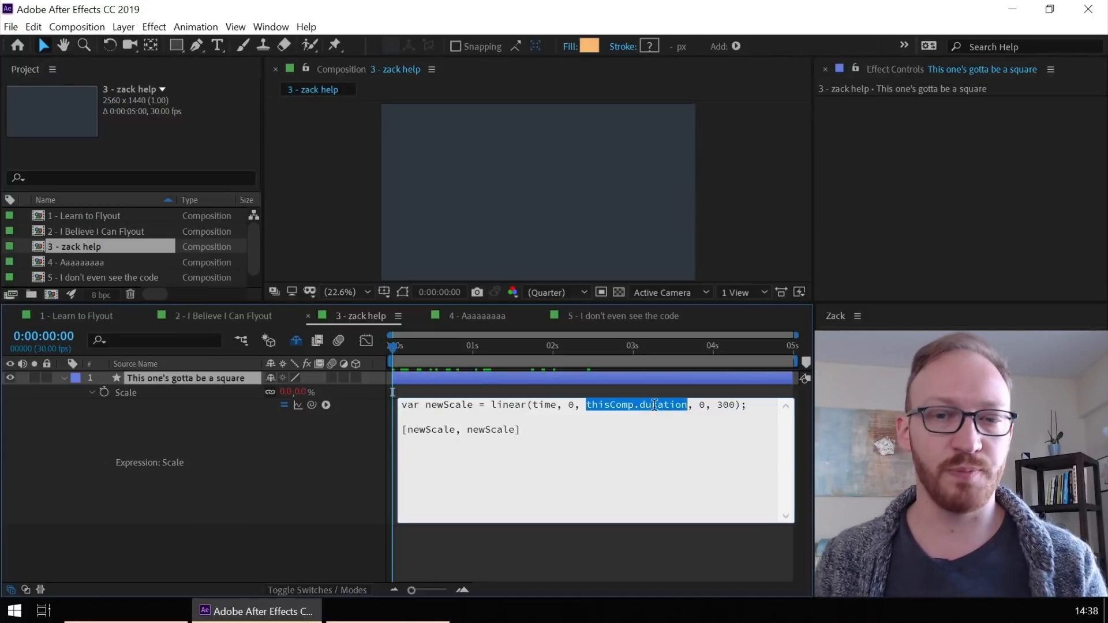
left_click_drag(521, 430, 422, 415)
left_click(565, 431)
left_click_drag(556, 435, 352, 416)
left_click(559, 434)
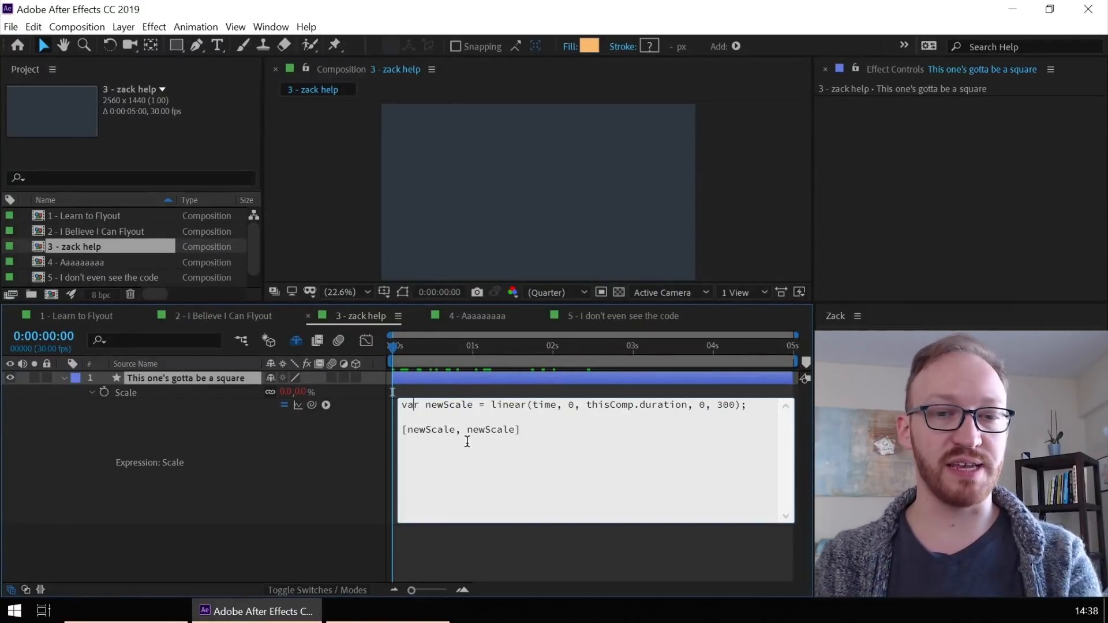
Add the line var input = time; at the start of the Scale expression
key("Home")
key("Return")
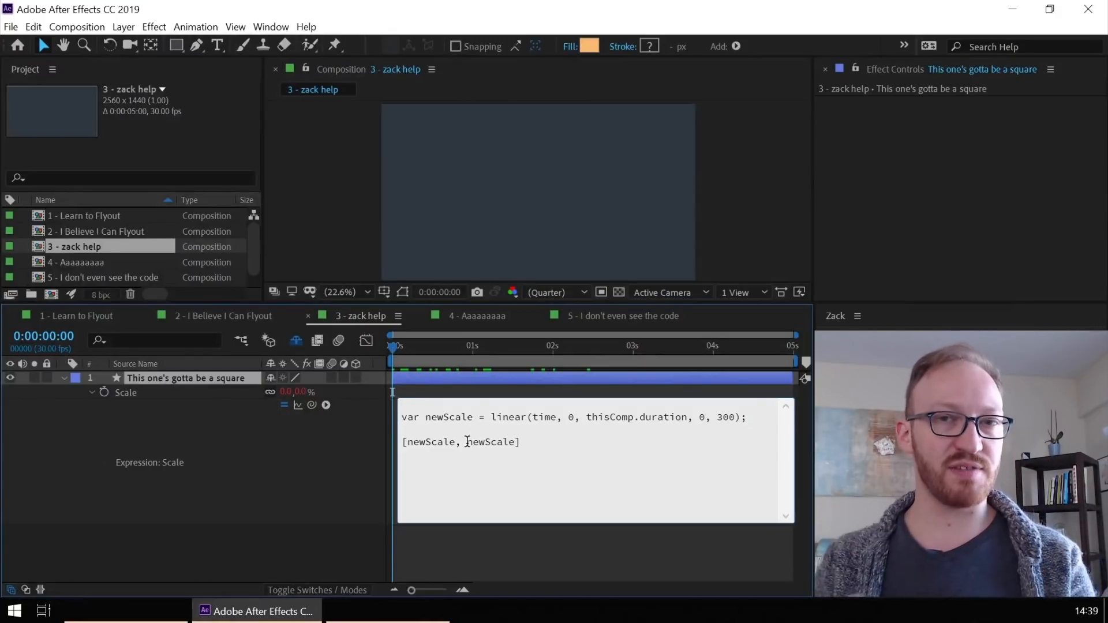
type("var time =")
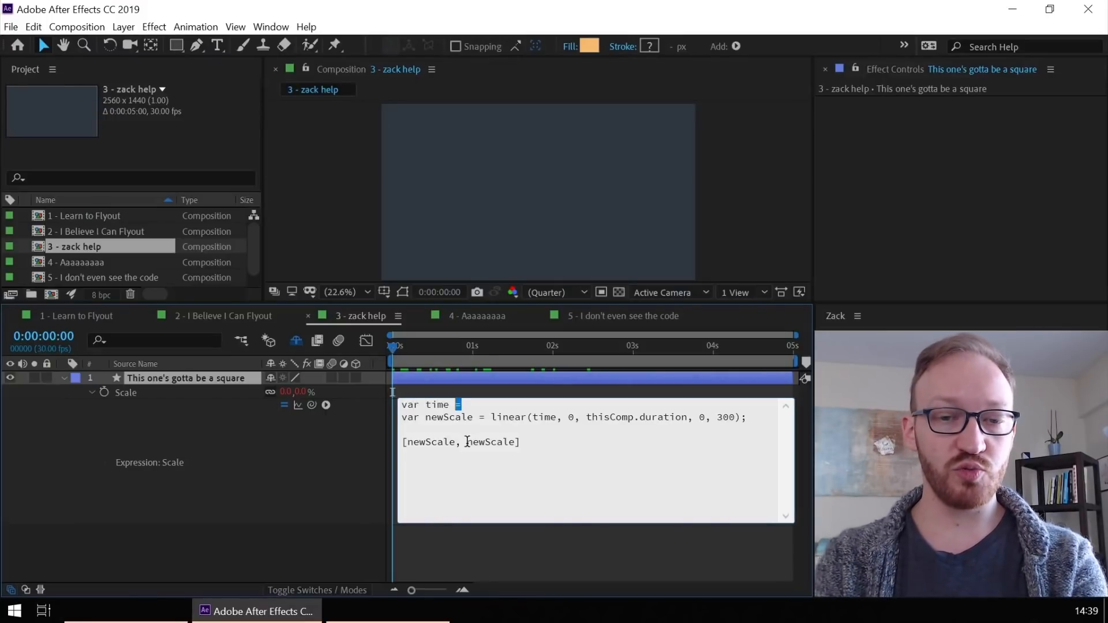
key("ctrl+shift+Left")
type("input = time;")
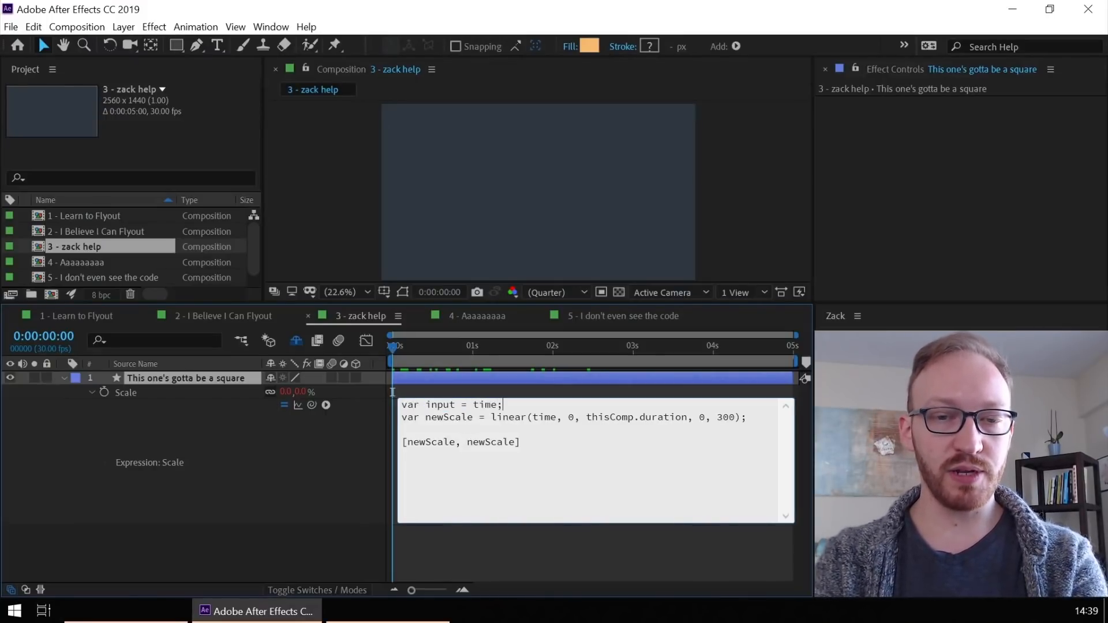
Declare the variables inputMin = 0 and inputMax = thisComp.duration below the input line
key("Return")
type("var i")
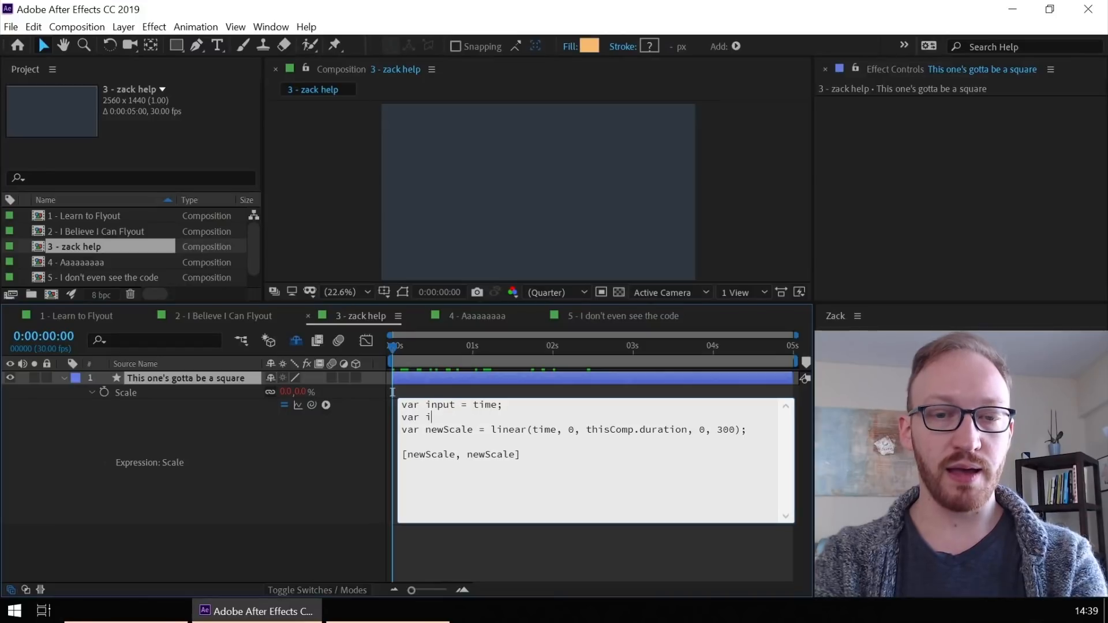
type("nputMin = 0;")
key("Return")
type("va")
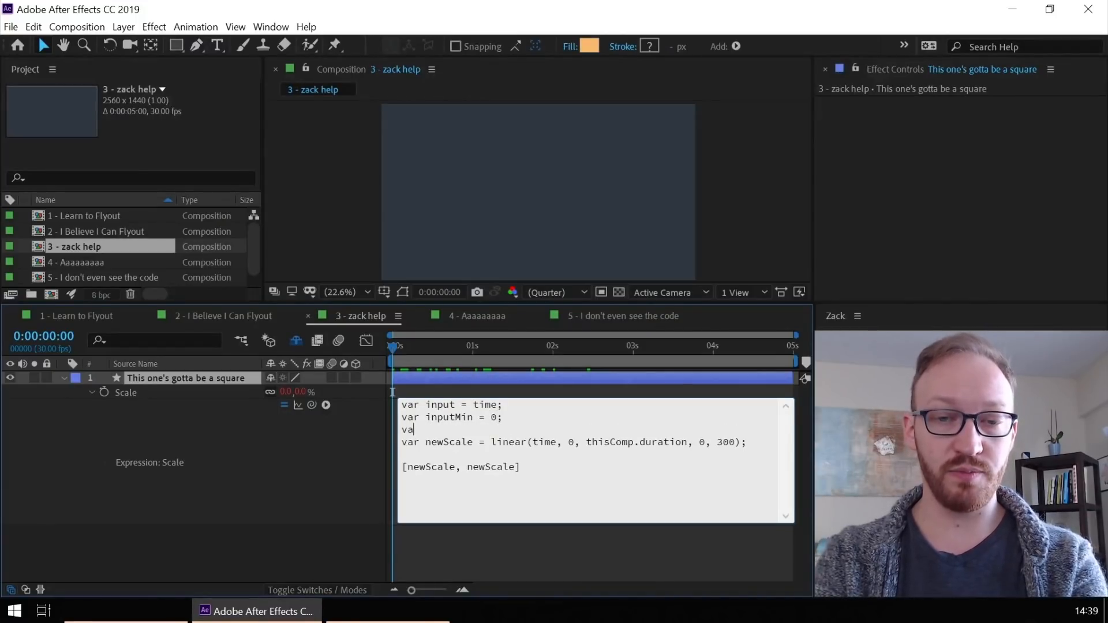
type("r inputMax = thisComp.duration;")
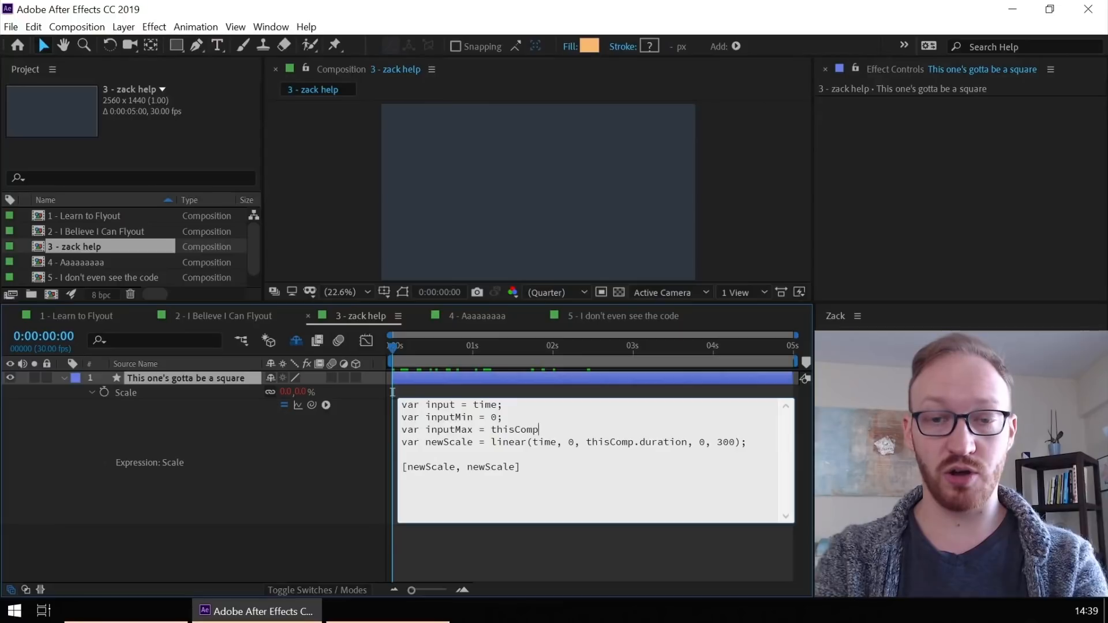
Declare the variables outputMin = 0 and outputMax = 300, followed by a blank line before newScale
key("Return")
type("var outputMin")
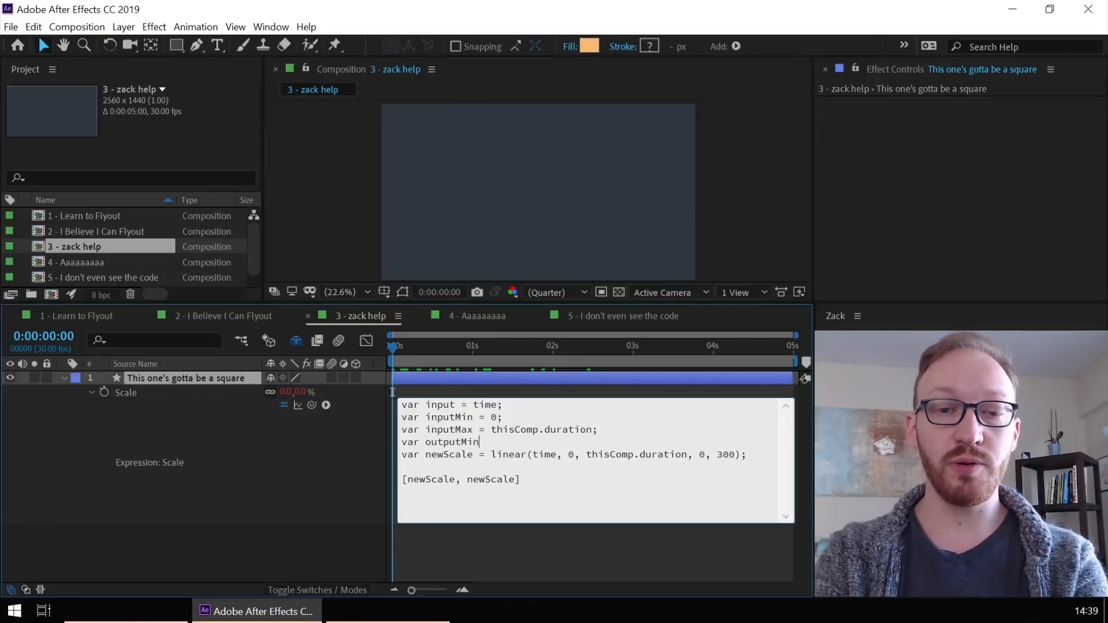
type(" = 0;")
key("Return")
type("var outputMax = 300;")
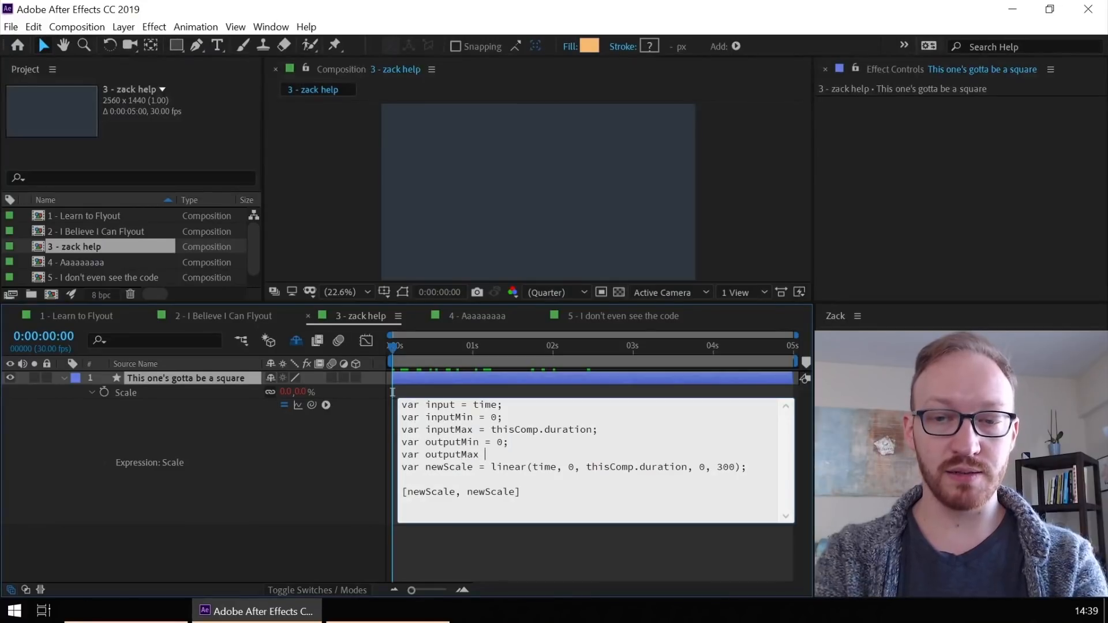
key("Return")
key("Down")
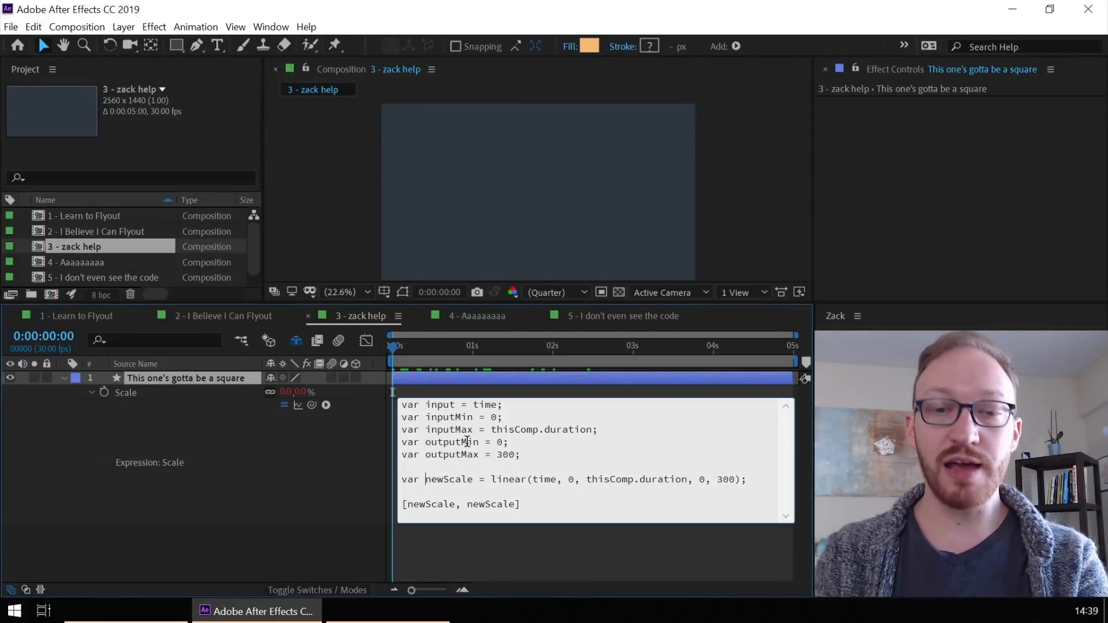
Replace the linear arguments with input, inputMin, inputMax, outputMin, outputMax and apply the Scale expression
key("ctrl+shift+Right")
key("ctrl+shift+Right")
key("ctrl+shift+Right")
key("ctrl+shift+Right")
key("ctrl+shift+Right")
key("ctrl+shift+Right")
key("ctrl+shift+Right")
key("shift+Left")
key("shift+Left")
key("BackSpace")
type("input, in")
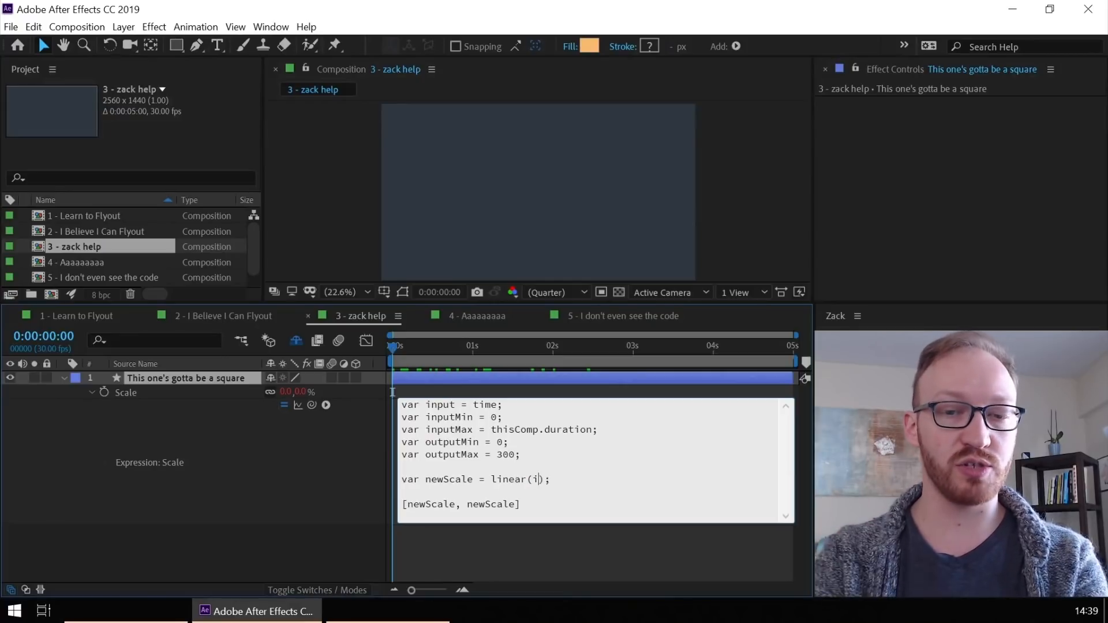
type("putMin, inputMax, ou")
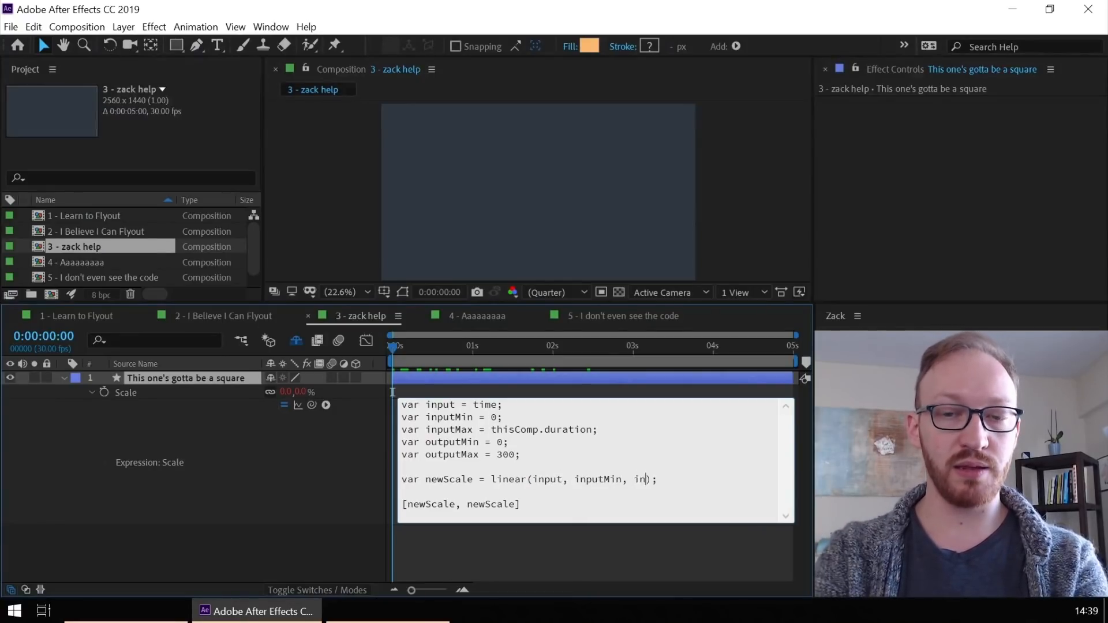
type("tputMin, outp")
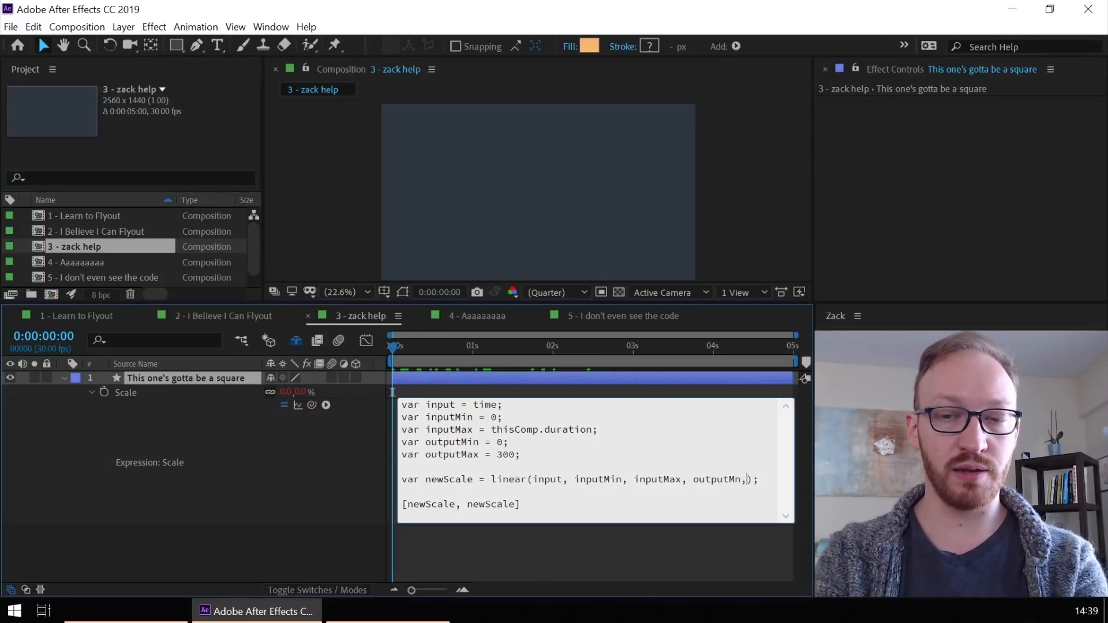
type("utMax")
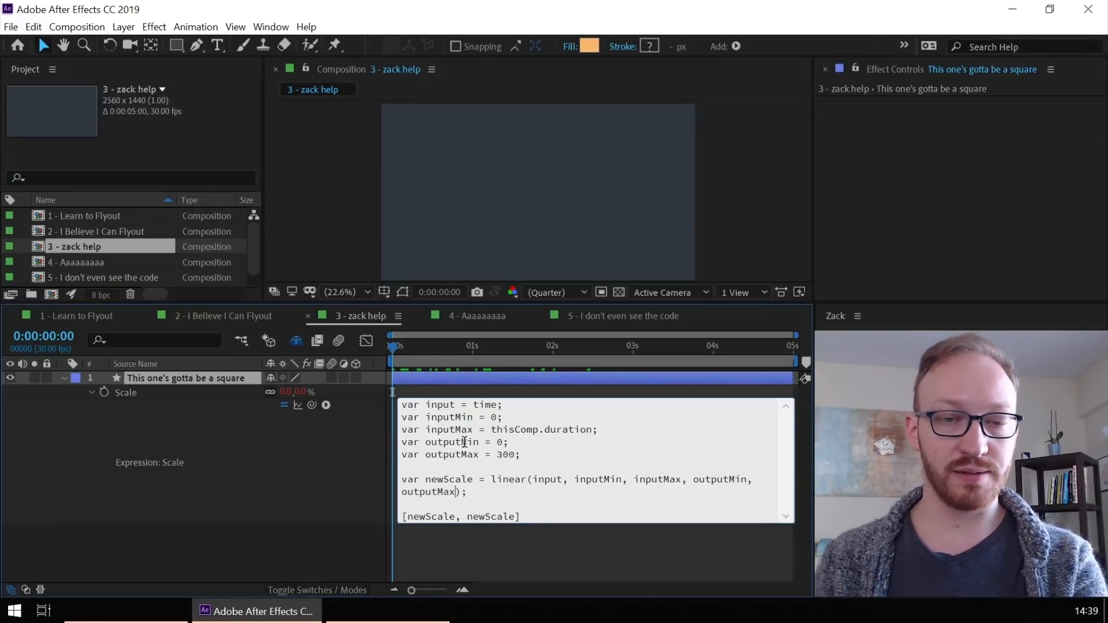
left_click(479, 523)
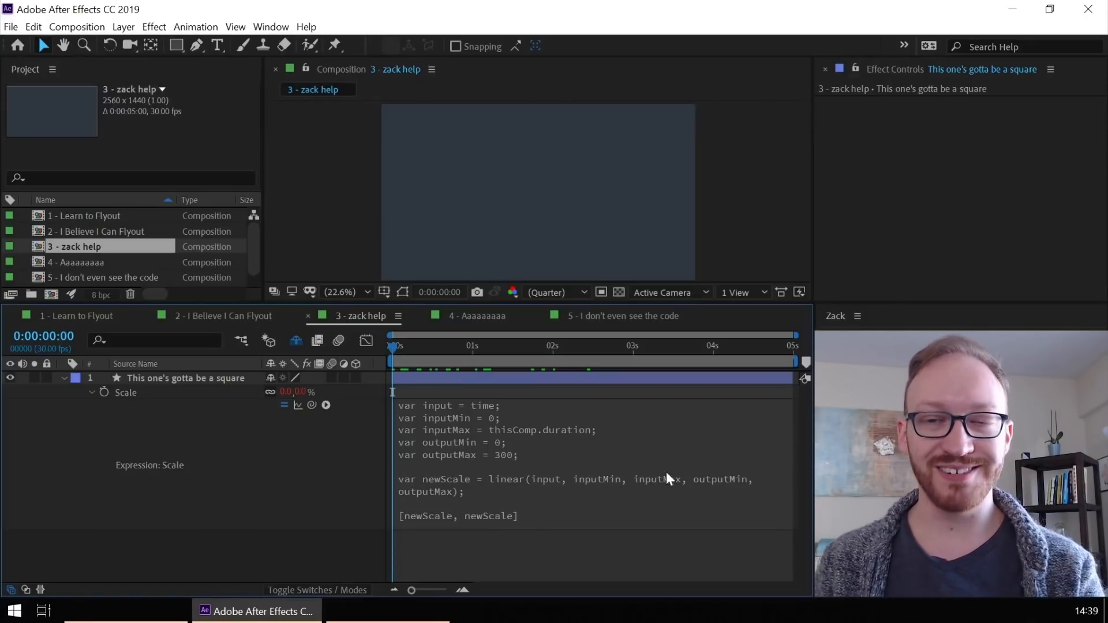
Review the input and output range values in the Scale expression, and scrub from start to end to check the star's growth
left_click(494, 418)
left_click_drag(491, 430, 593, 430)
double_click(500, 442)
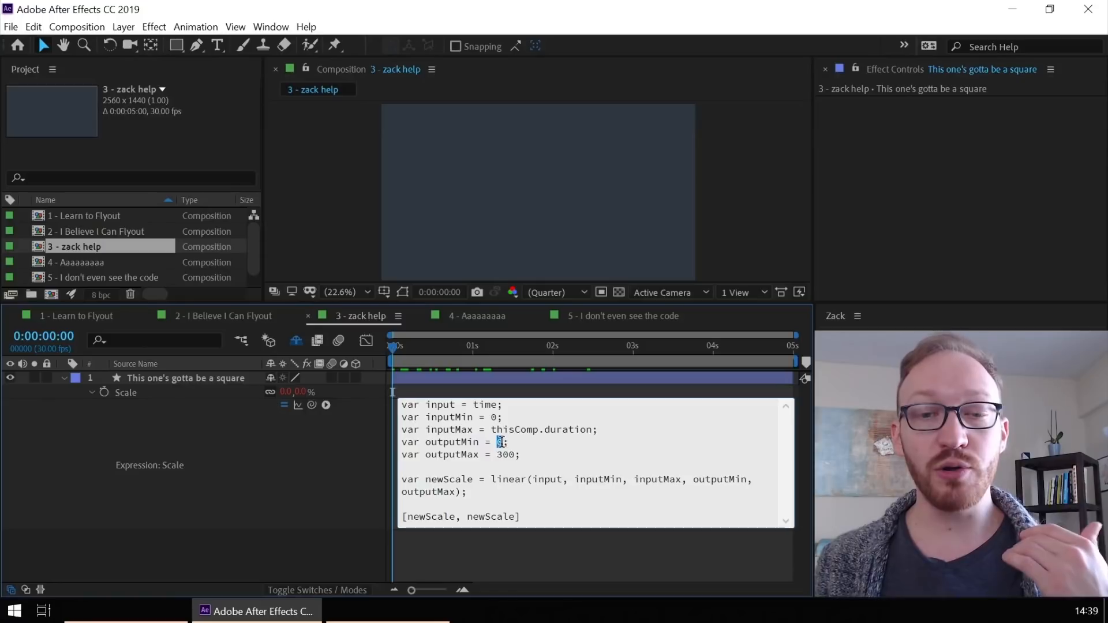
double_click(502, 455)
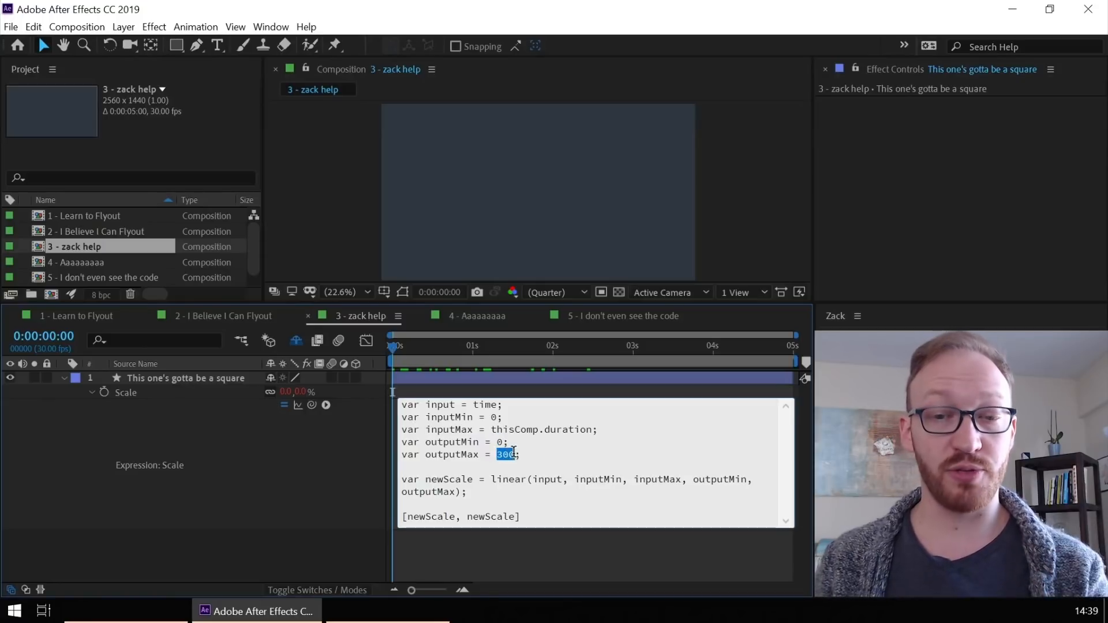
left_click(324, 458)
left_click_drag(397, 336, 792, 353)
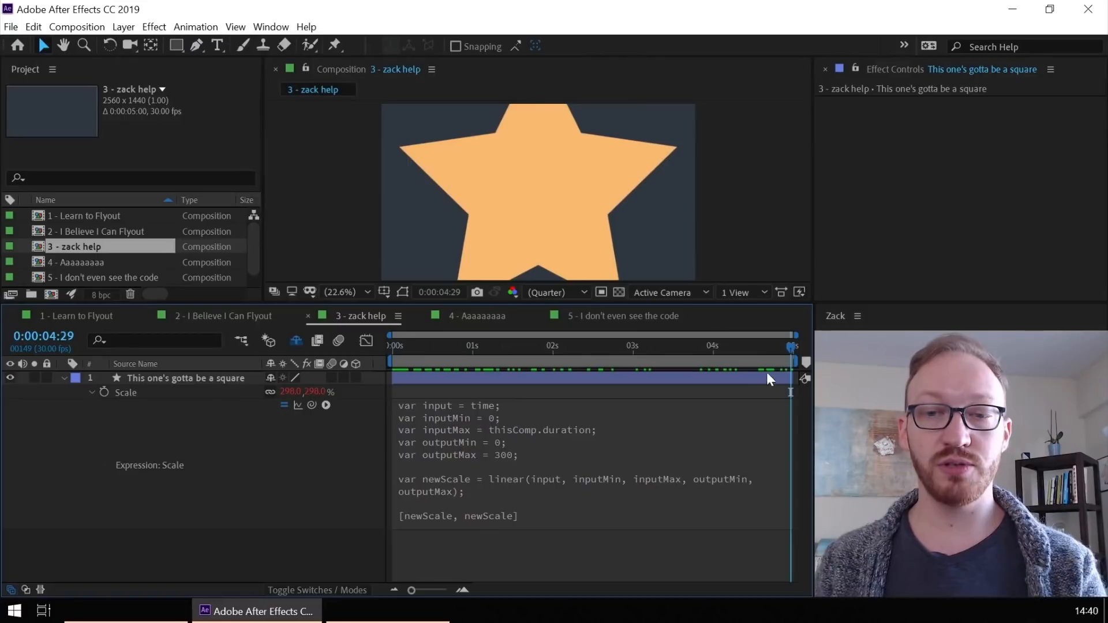
Set outputMax to 100 in the Scale expression
left_click(513, 455)
left_click_drag(504, 455, 493, 455)
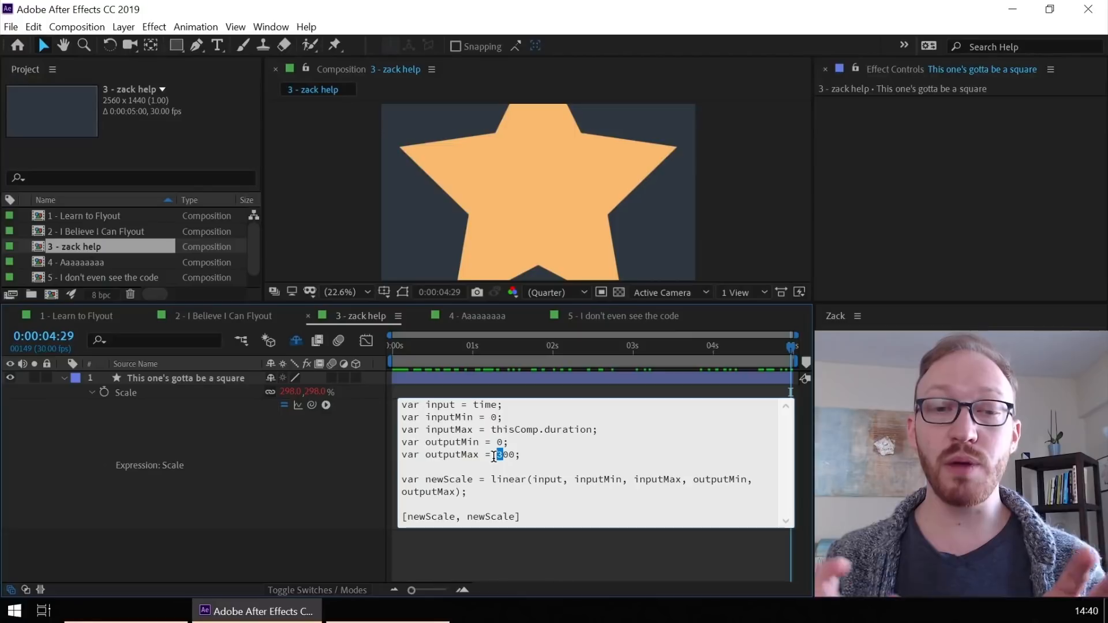
type("1")
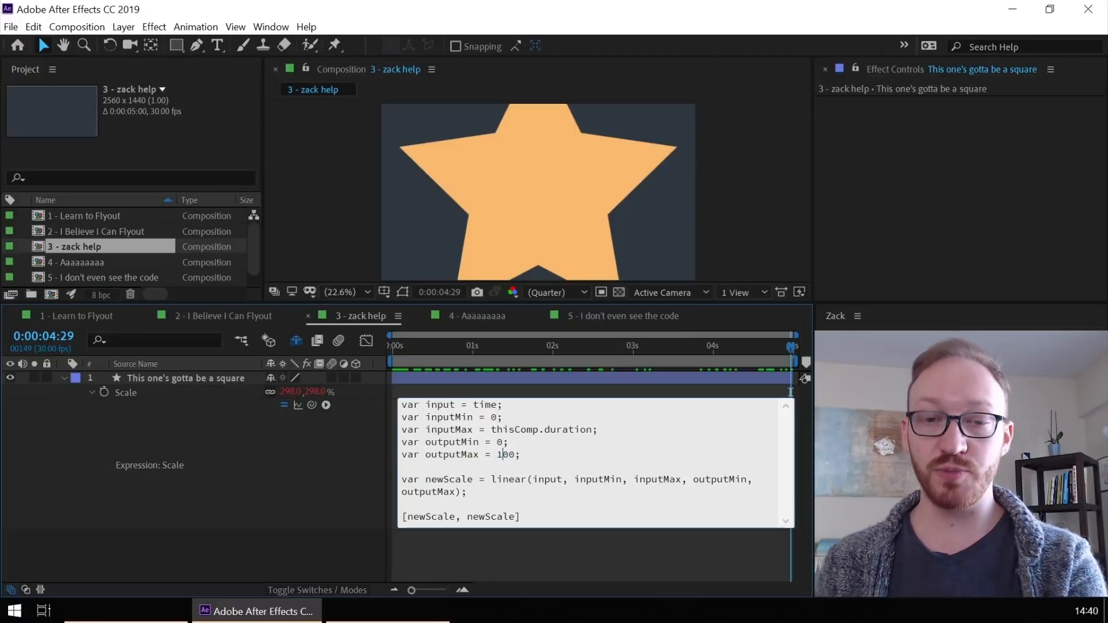
left_click(342, 449)
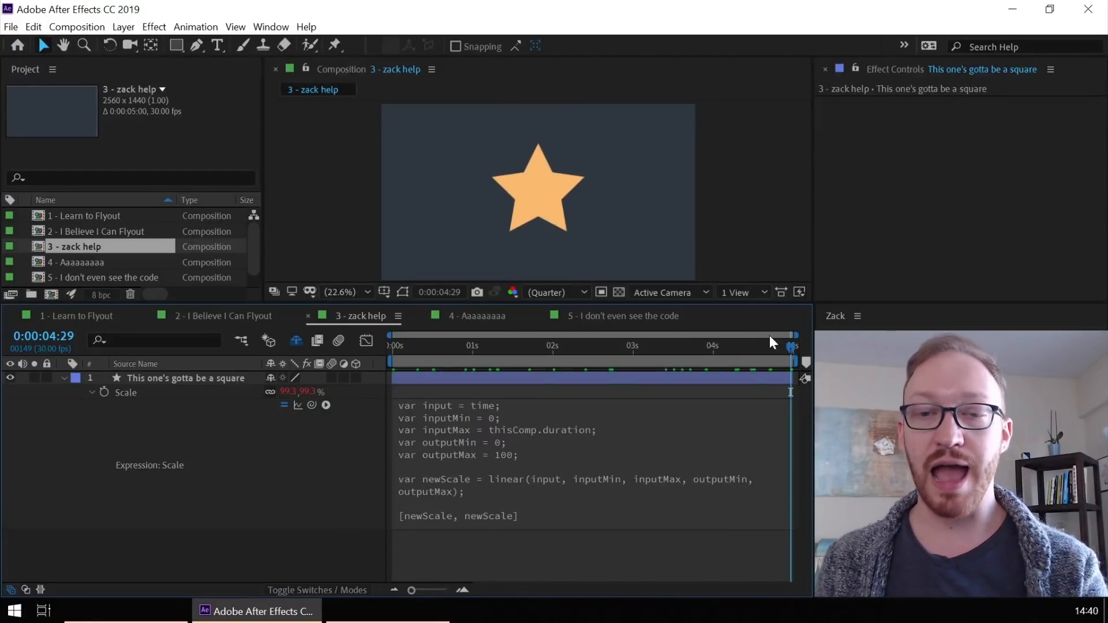
Examine the inputMax and inputMin arguments in the linear call of the Scale expression
left_click(662, 478)
double_click(661, 479)
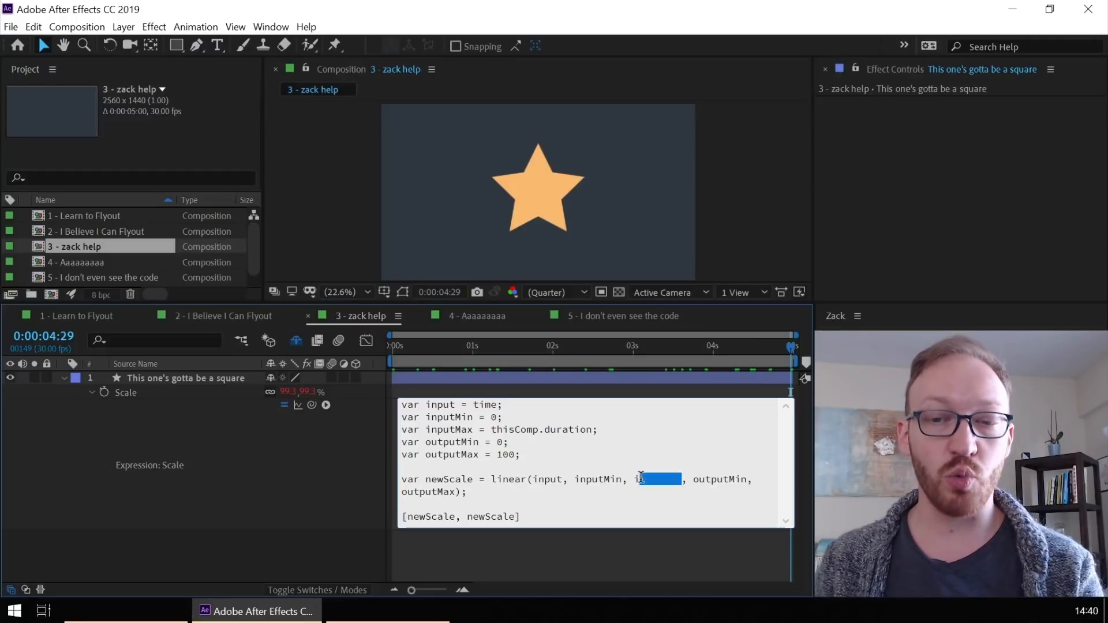
left_click_drag(586, 480, 620, 474)
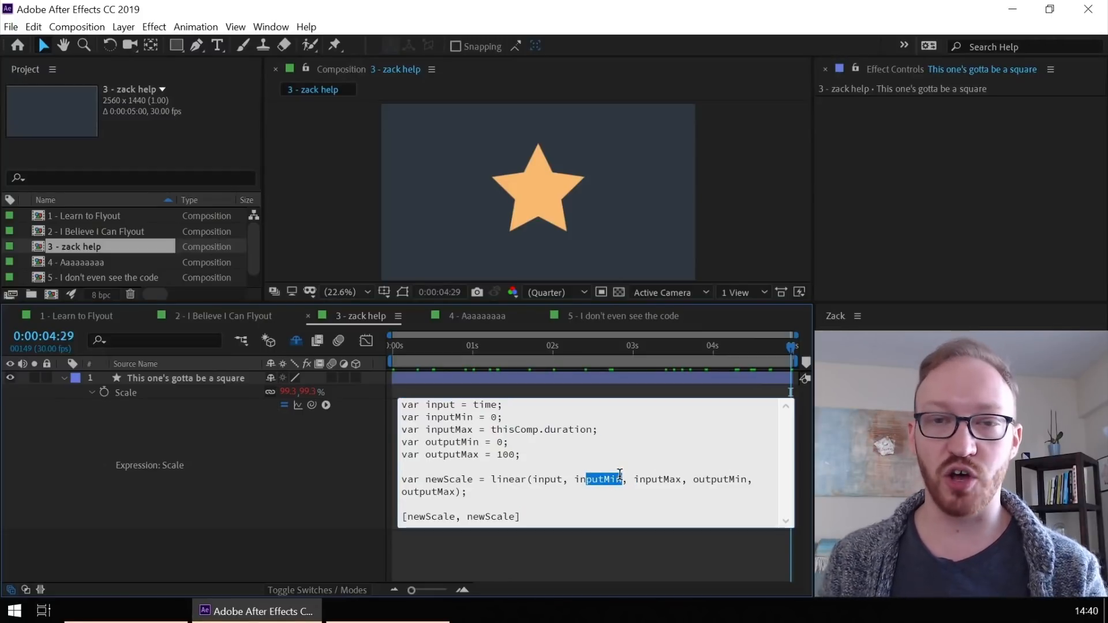
left_click(200, 391)
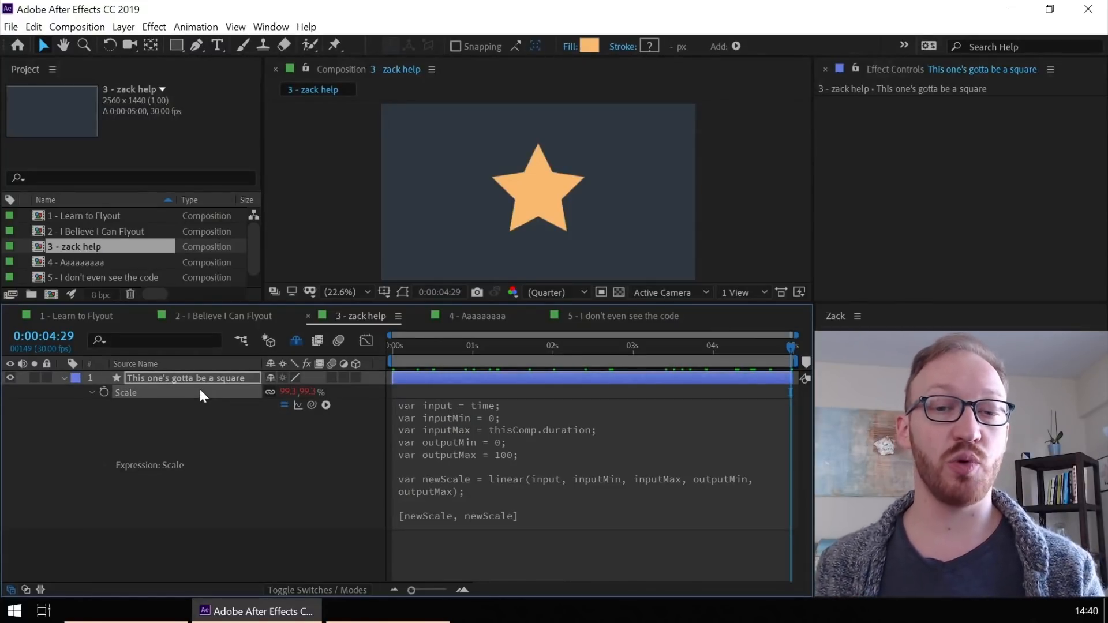
Set inputMax to thisComp.duration / 2 in the Scale expression
left_click_drag(491, 429, 591, 428)
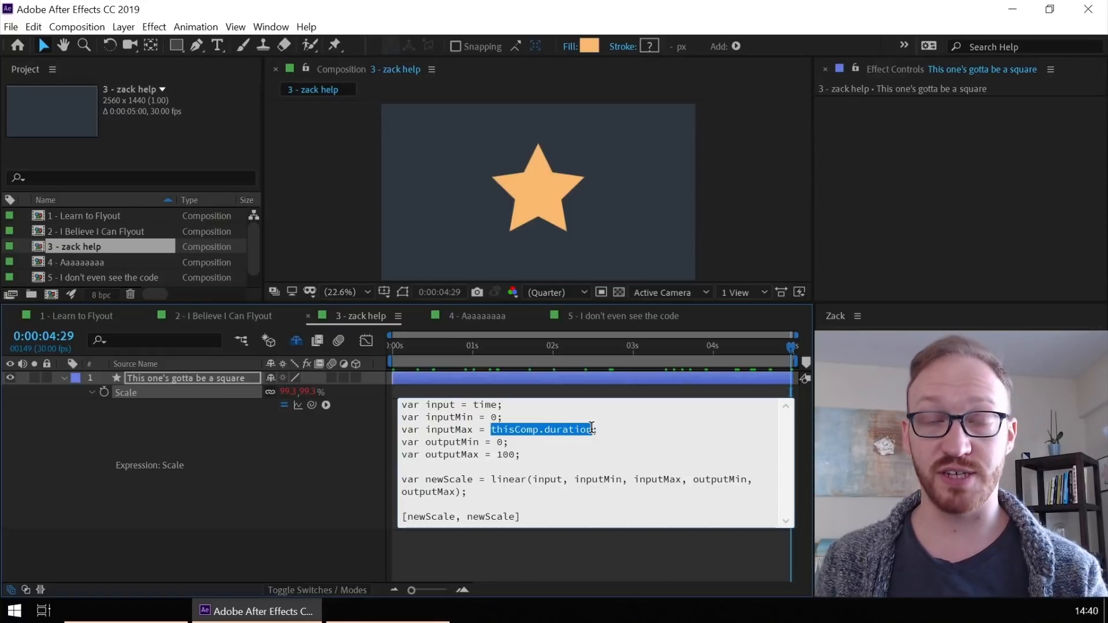
key("Right")
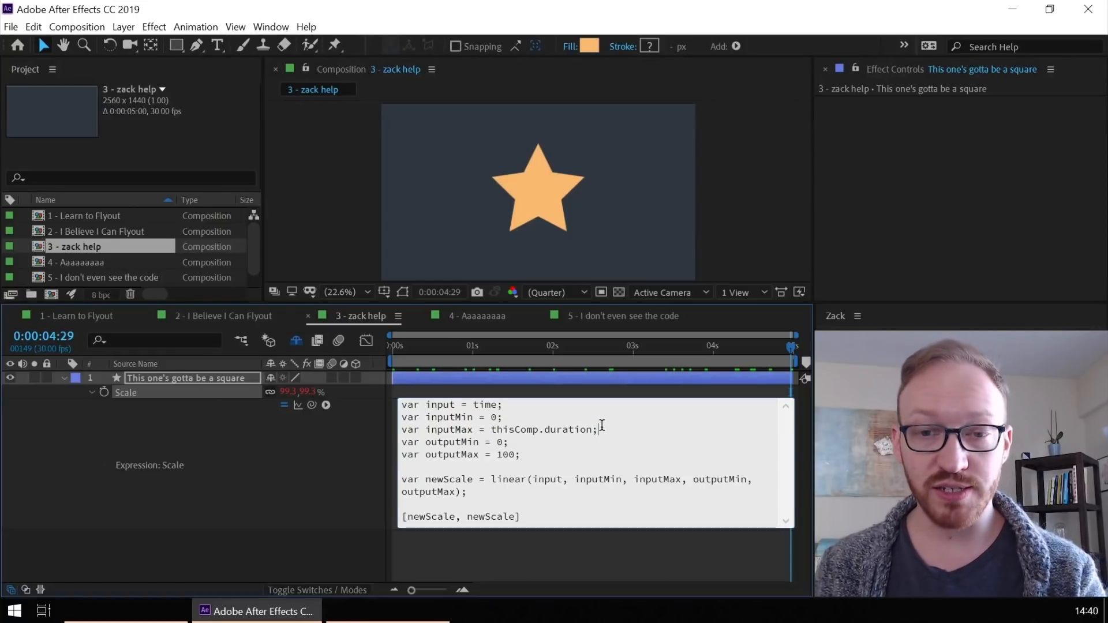
type("/ 2")
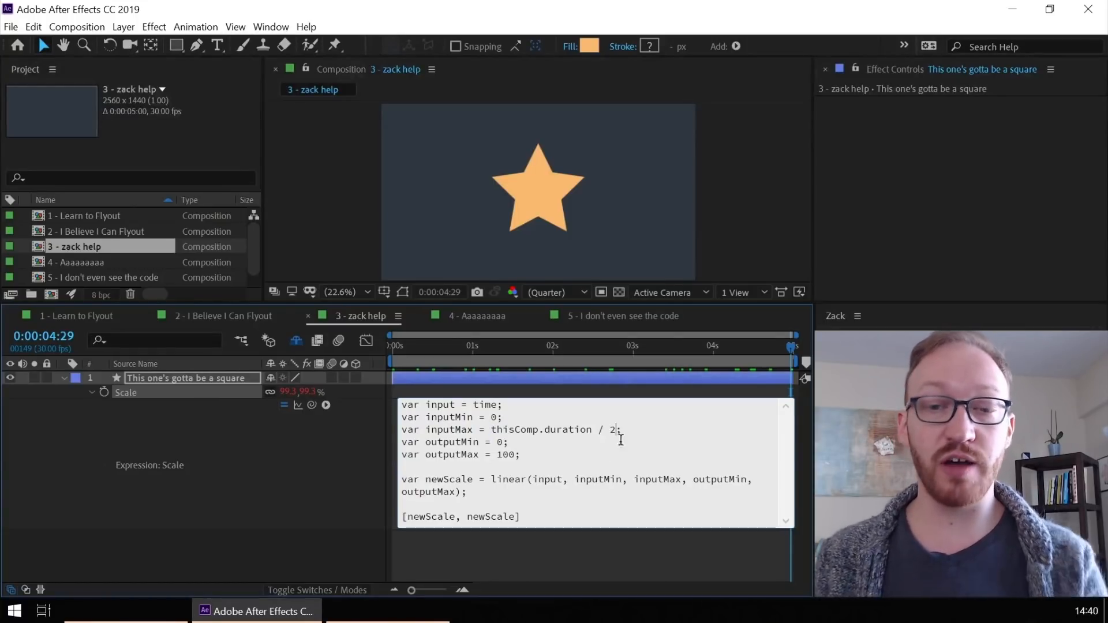
left_click(324, 436)
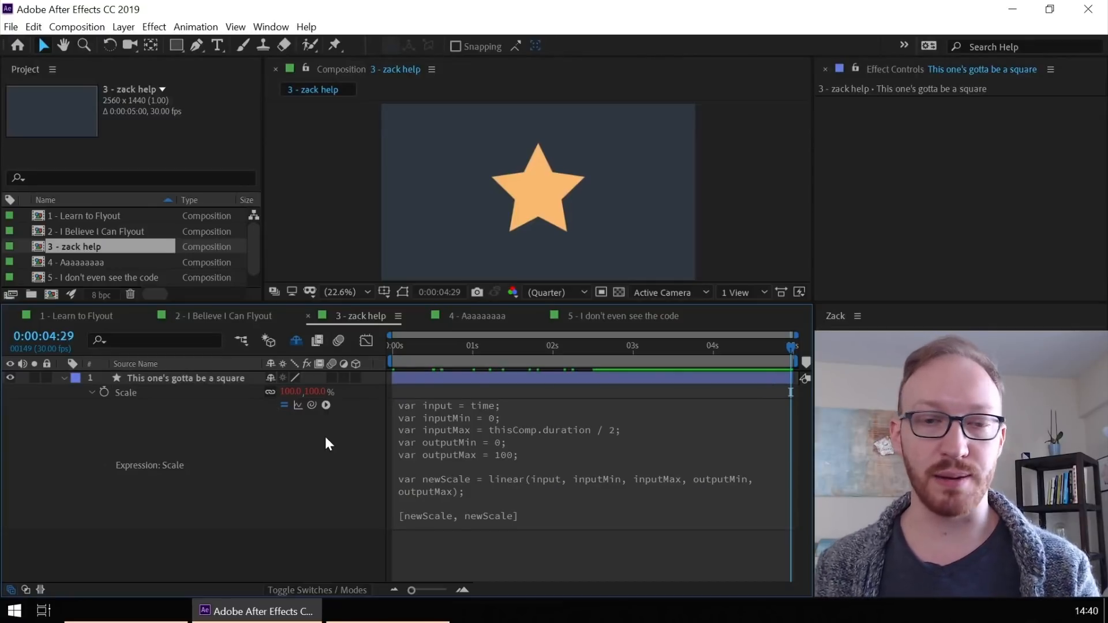
Add a Slider Control effect to the star layer and rename it Input
left_click(170, 376)
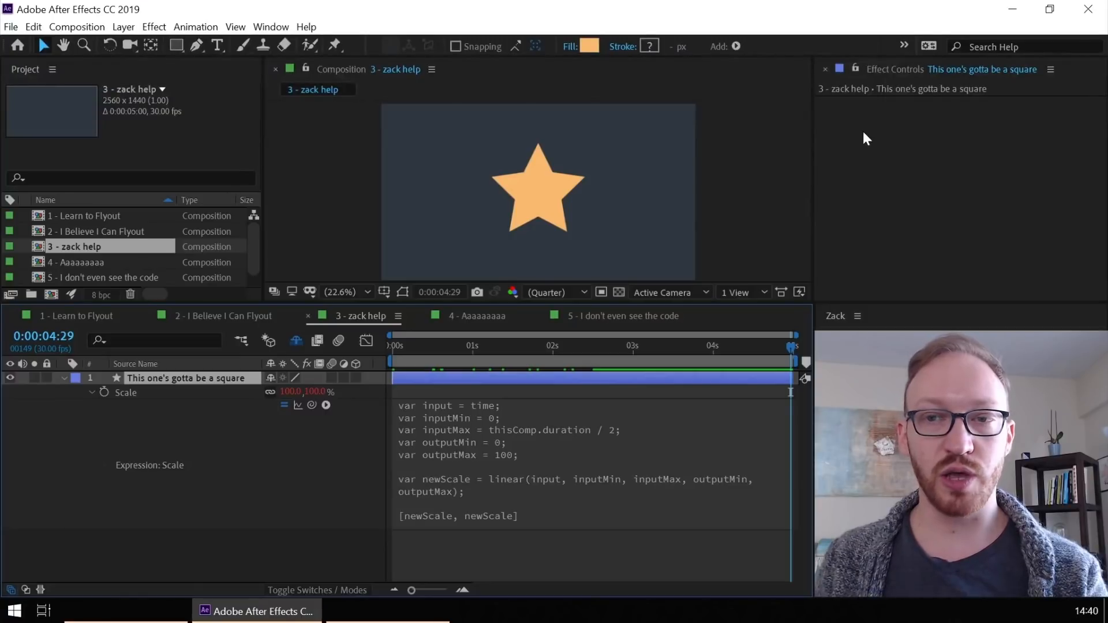
left_click(831, 112)
left_click(164, 27)
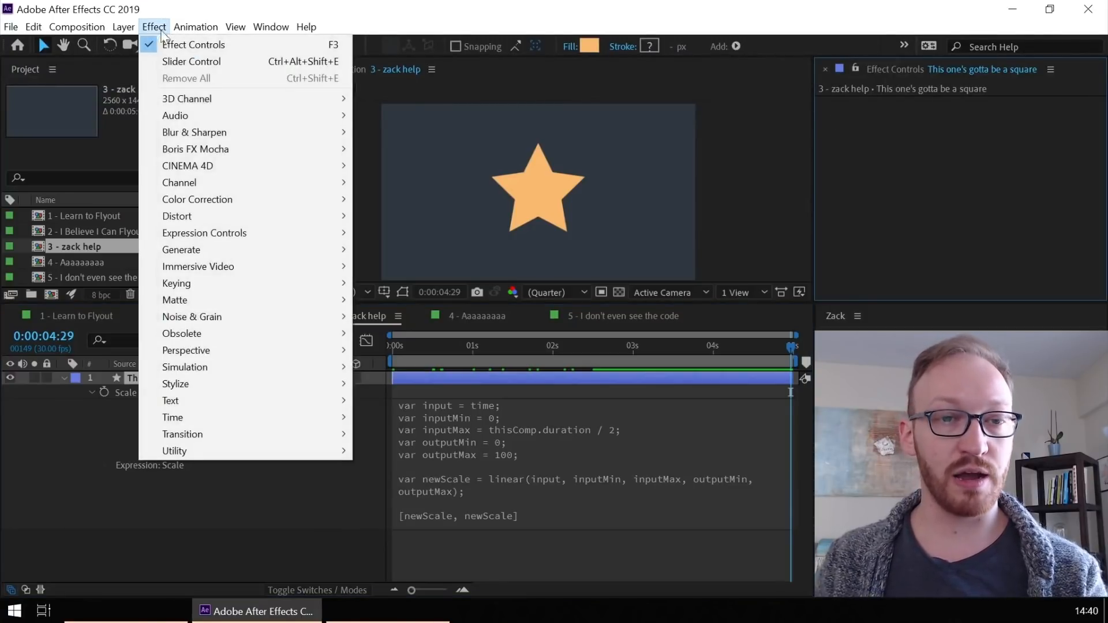
mouse_move(323, 234)
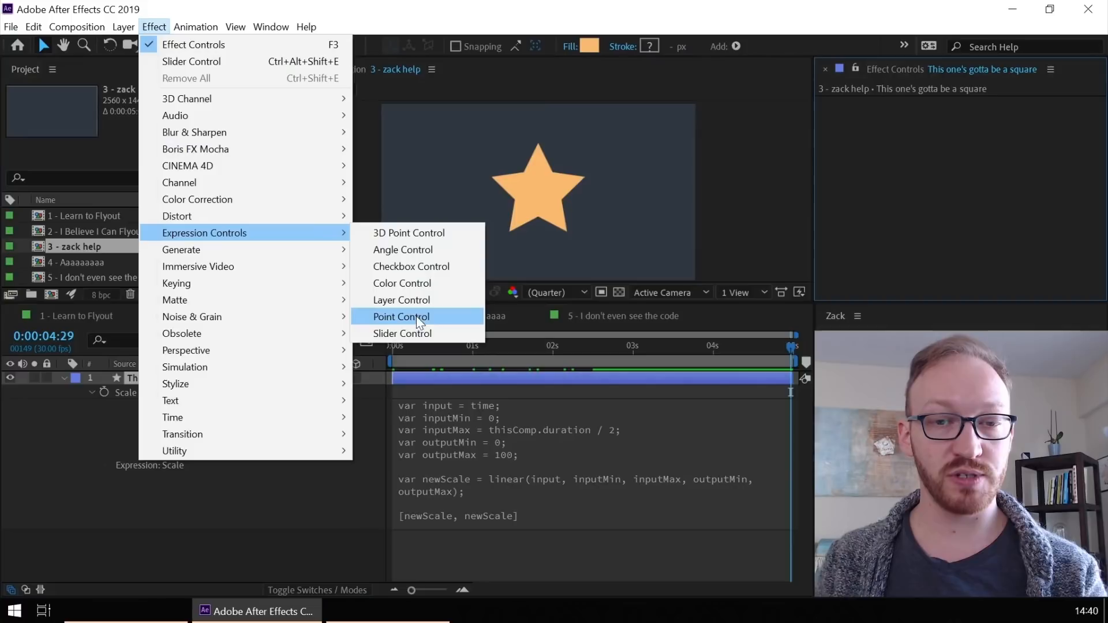
left_click(418, 332)
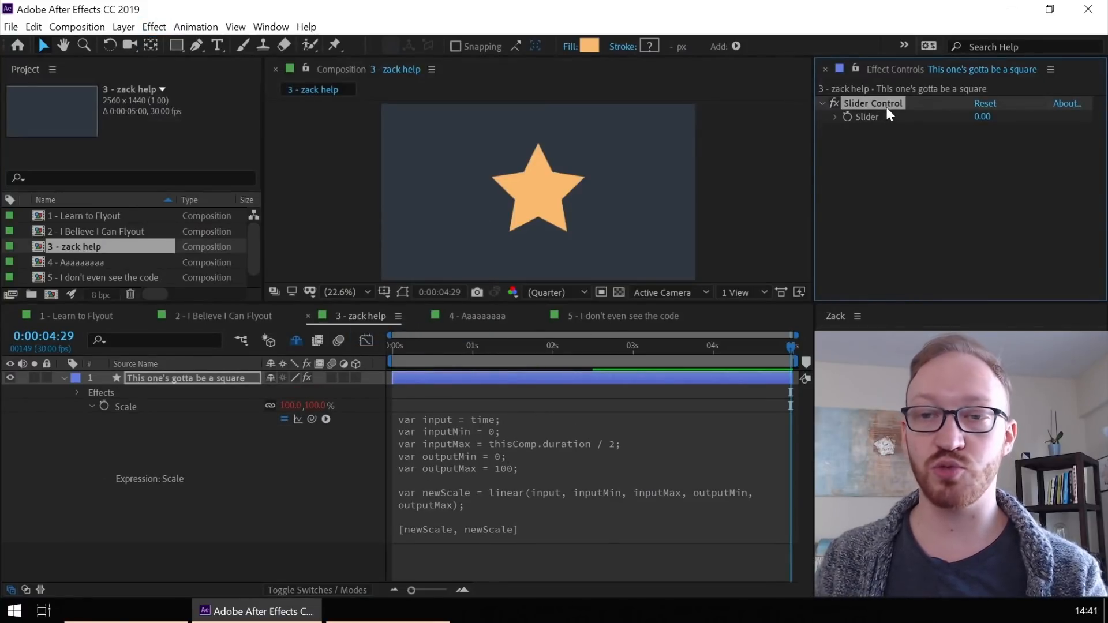
key("Return")
type("Input")
key("Return")
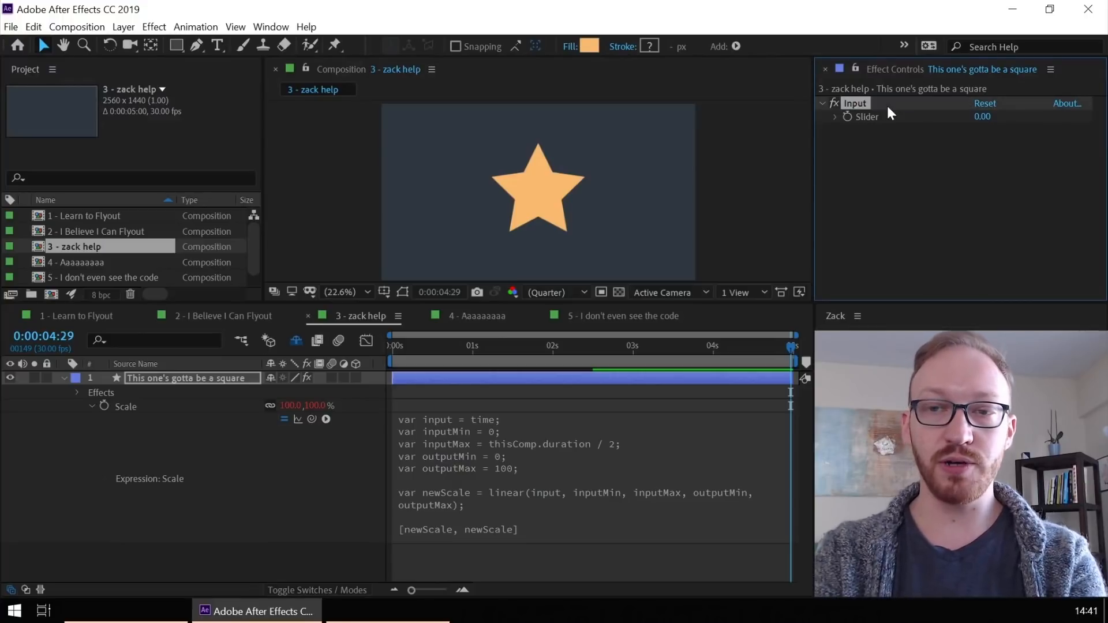
Duplicate the Input slider twice on the star layer, naming the copies Input Min and Input Max
key("ctrl+d")
key("Return")
type("Input Min")
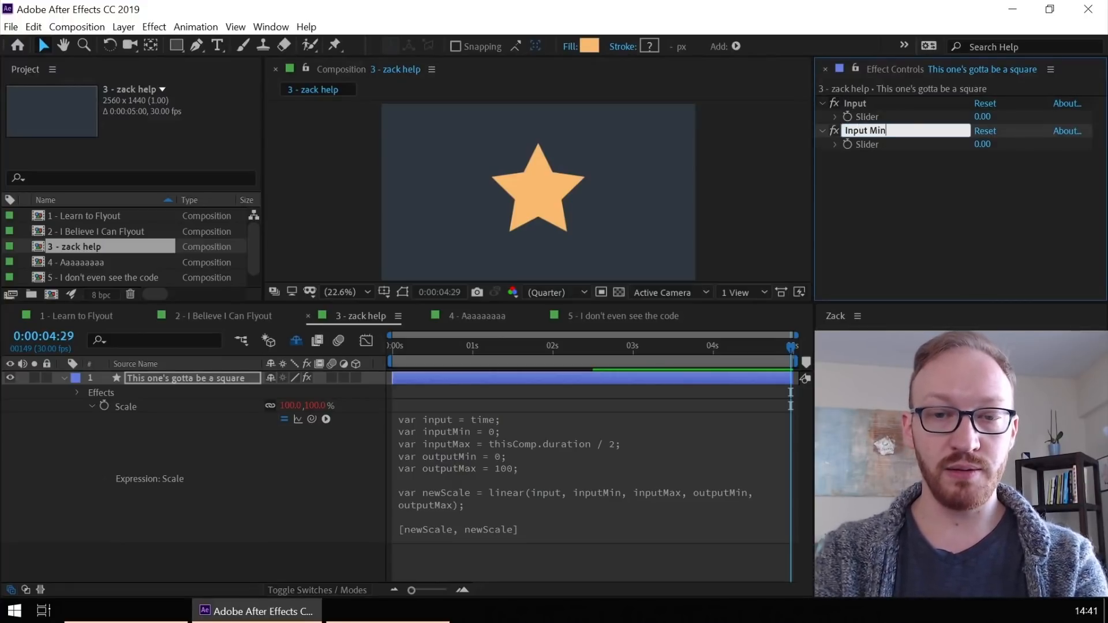
key("Return")
key("ctrl+d")
key("Return")
type("Input Max")
key("Return")
Add two more duplicated sliders to the star layer, named Output Min and Output Max
key("ctrl+d")
key("Return")
type("Output Min")
key("Return")
key("ctrl+d")
key("Return")
type("Output Max")
key("Return")
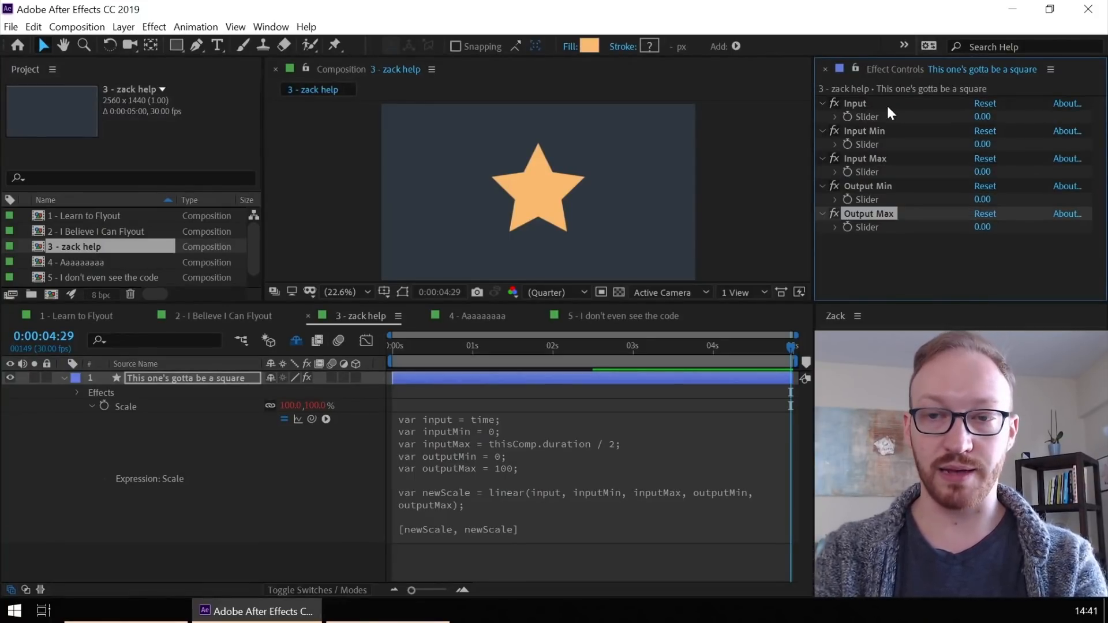
Expand all five slider effects in an enlarged timeline and give the Input slider the expression time
left_click(77, 392)
left_click(111, 408)
left_click(121, 461, "shift")
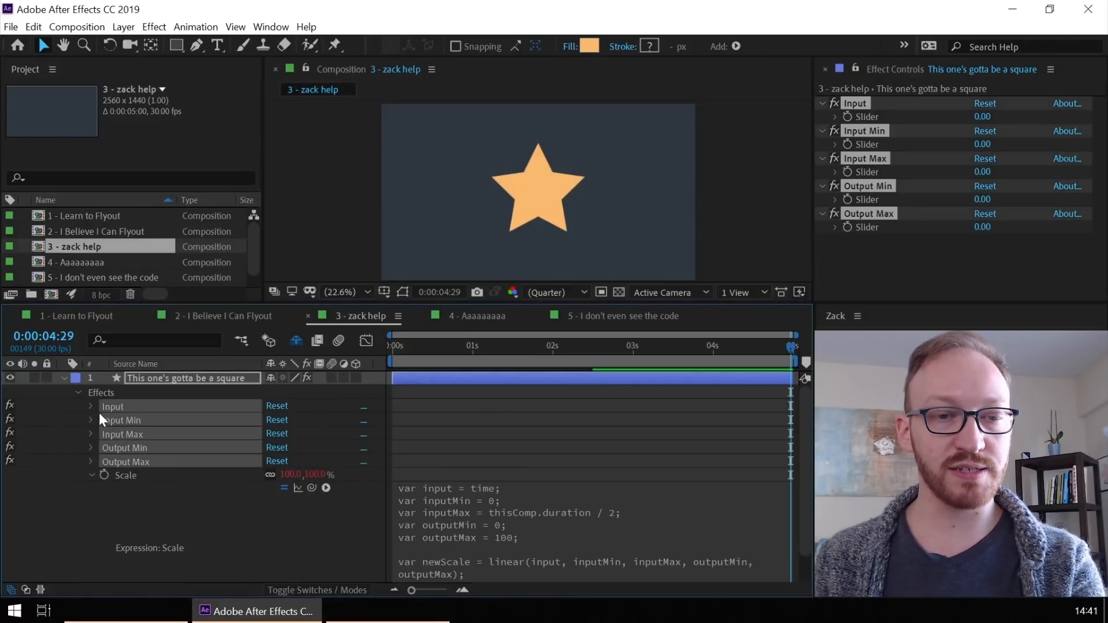
left_click(92, 406)
left_click(165, 421)
key("grave")
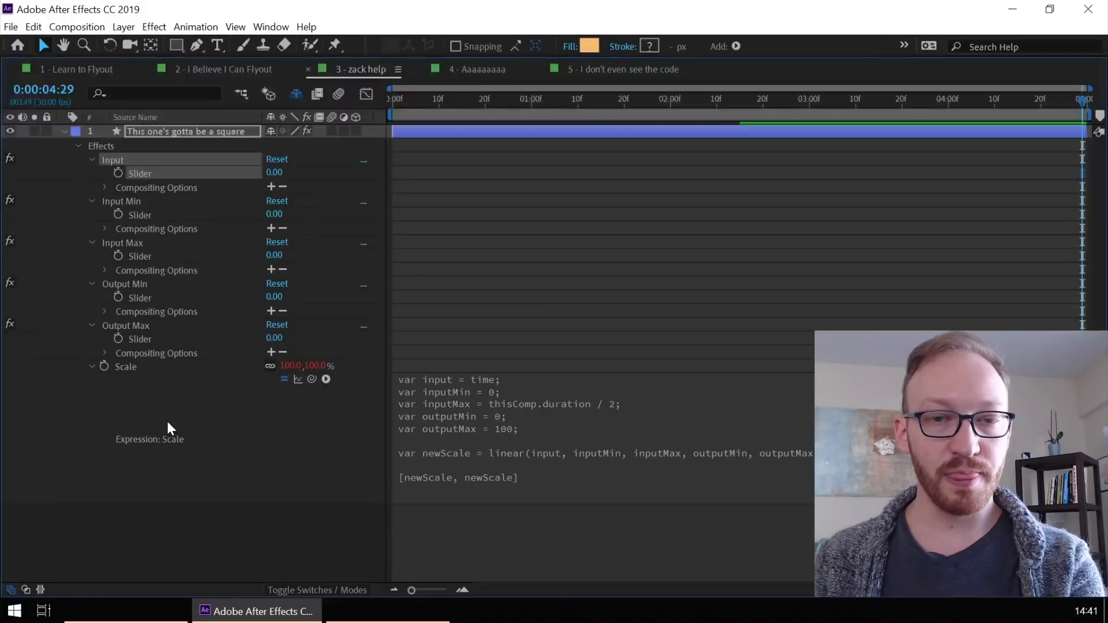
left_click(116, 171, "alt")
type("time")
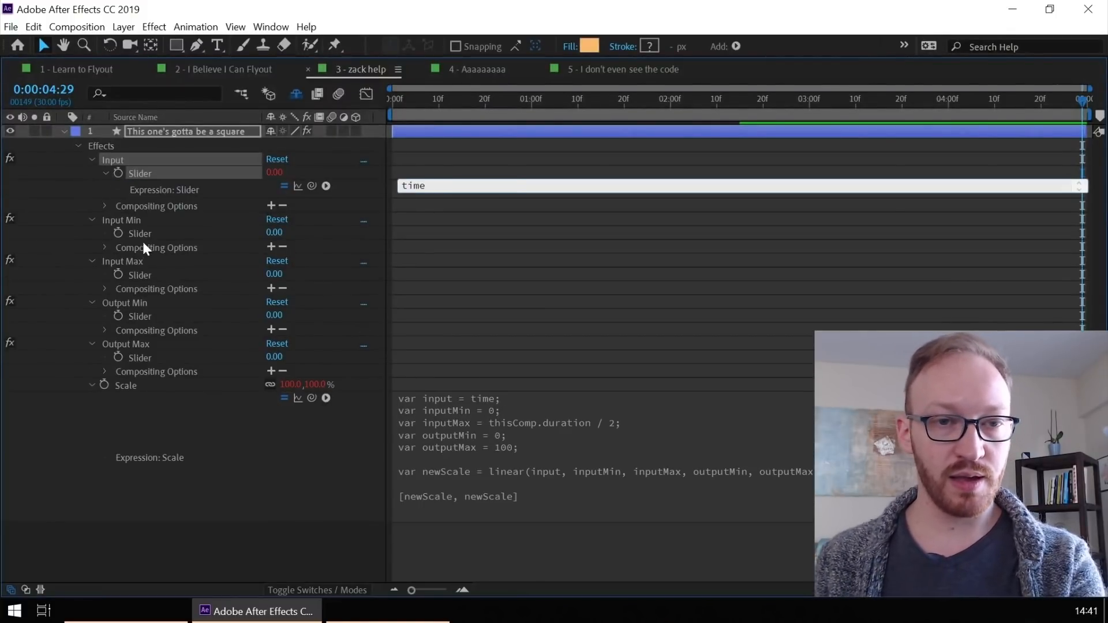
left_click(143, 236)
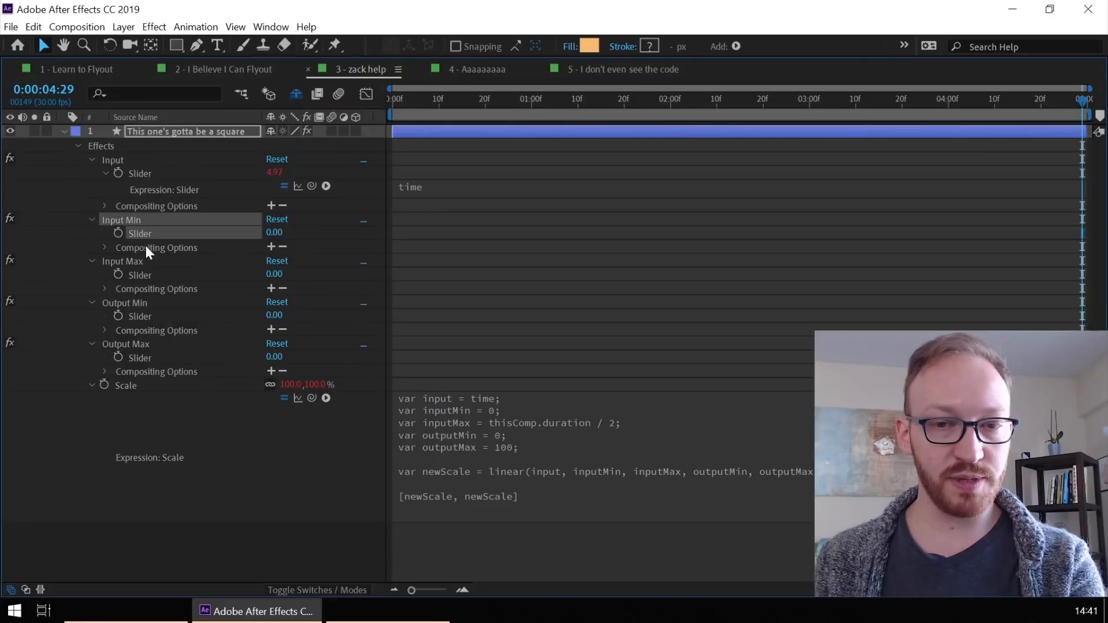
Add the expression thisComp.duration / 2 to the Input Max slider and the expression 100 to the Output Max slider
left_click(120, 270, "alt")
type("thisComp.du")
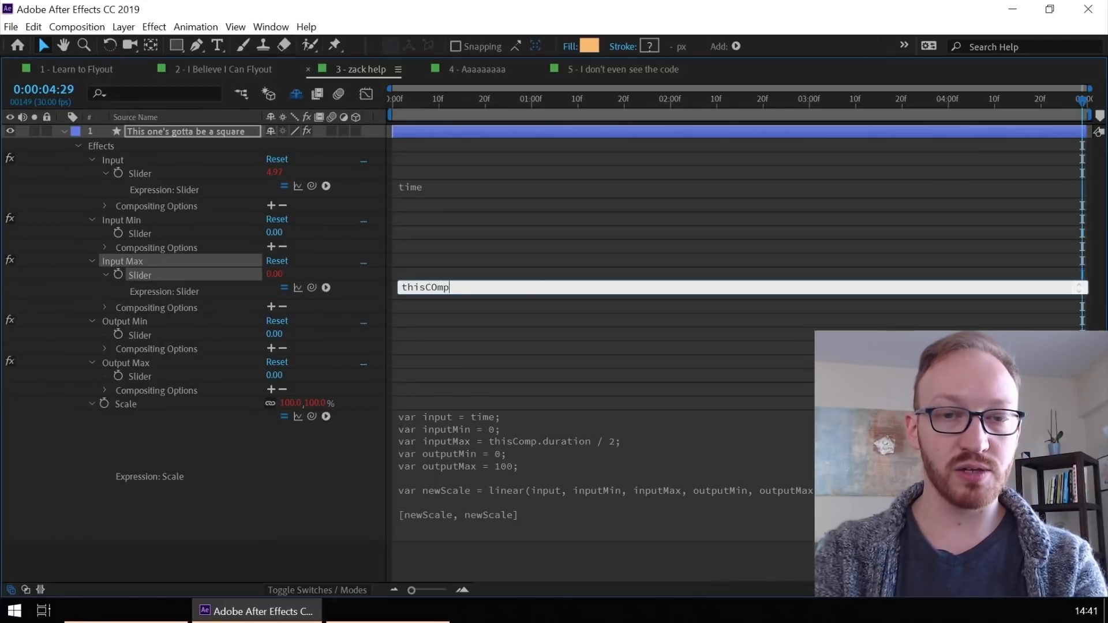
type("ration / 2")
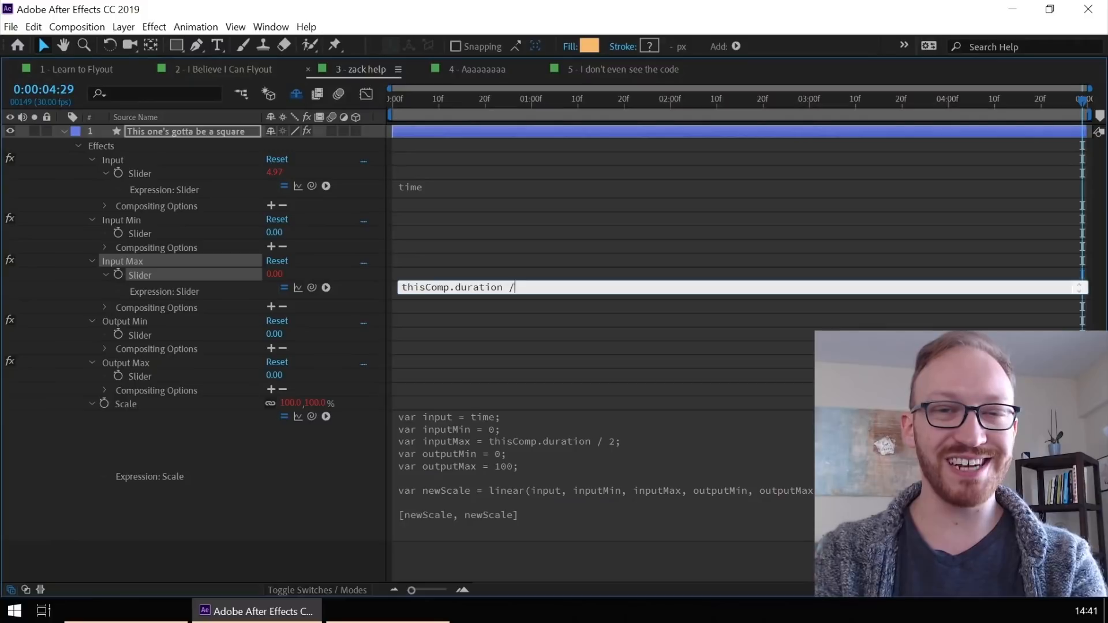
left_click(134, 337)
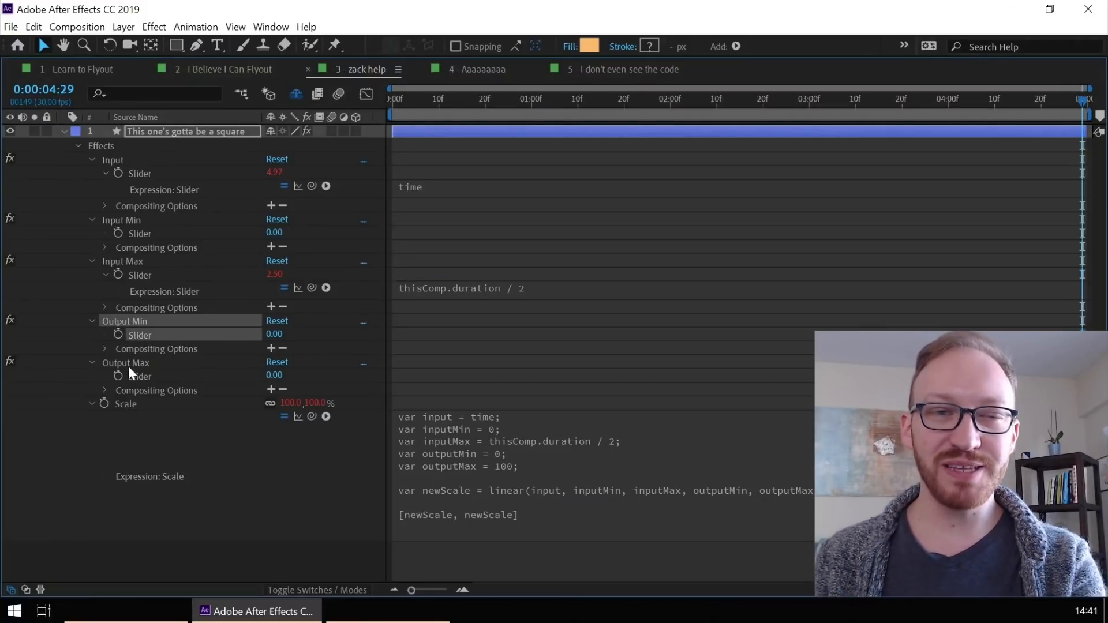
left_click(120, 374, "alt")
type("100;")
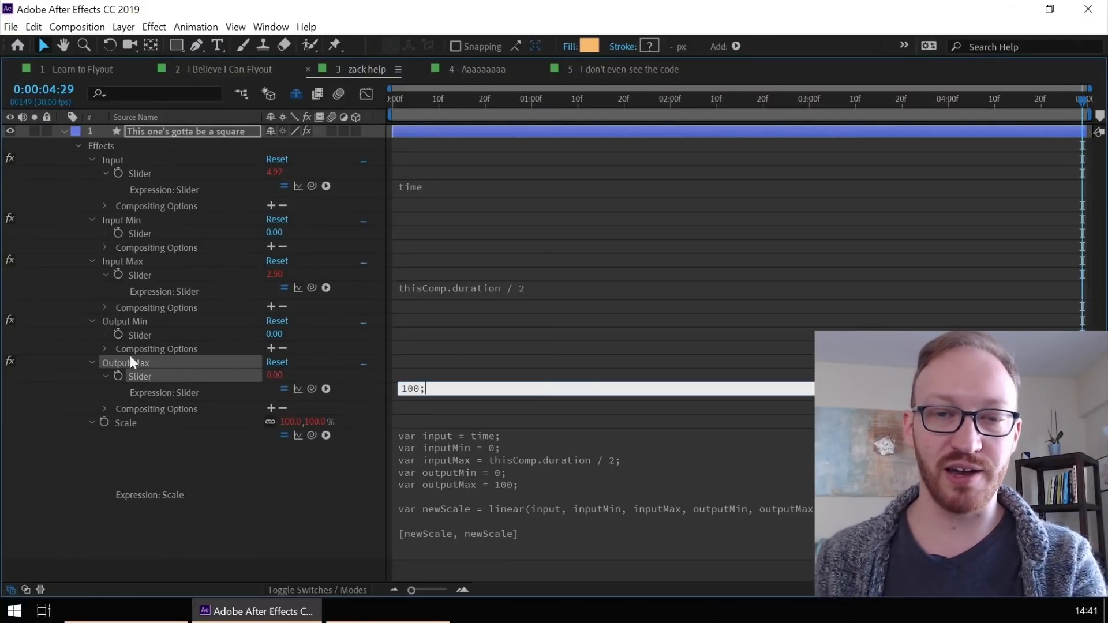
left_click(334, 487)
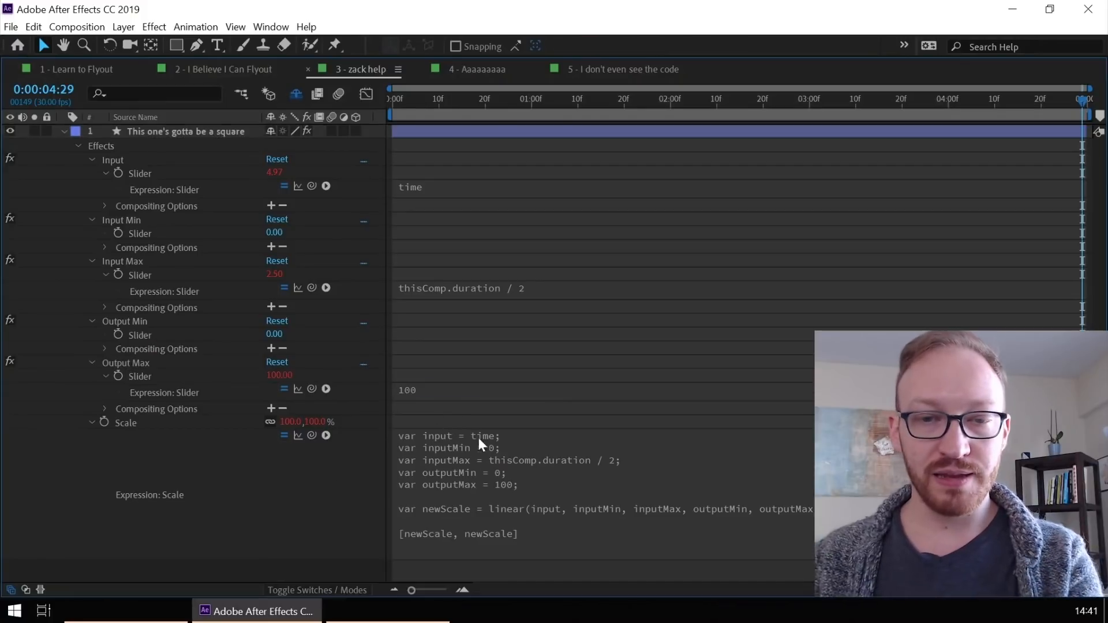
Link the input and inputMin variables in the Scale expression to the Input and Input Min sliders
left_click(479, 437)
double_click(484, 435)
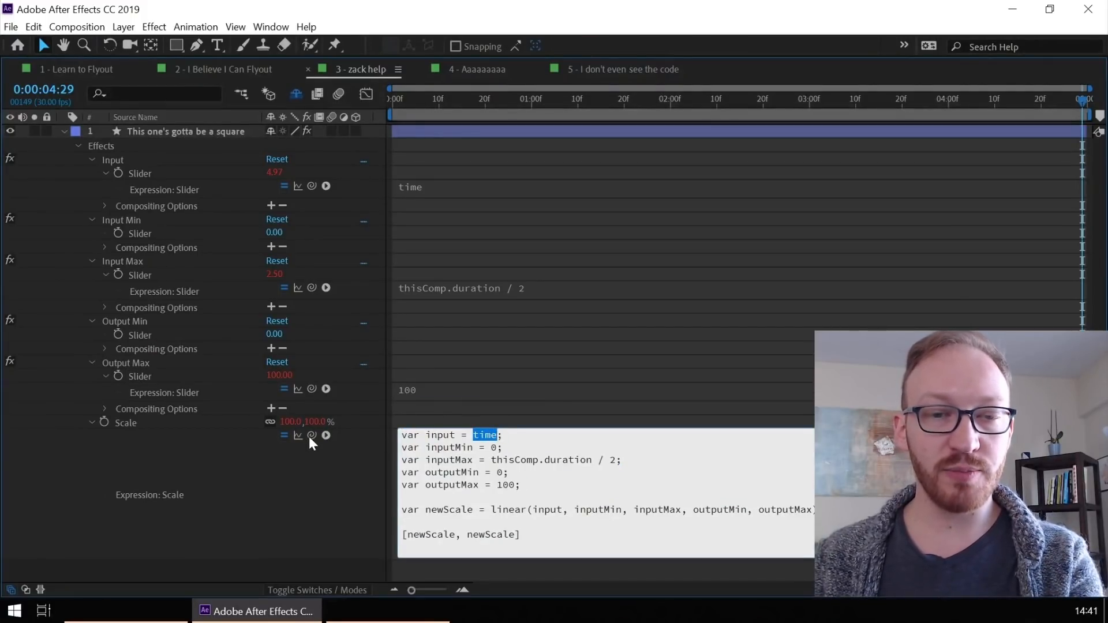
left_click_drag(310, 435, 139, 173)
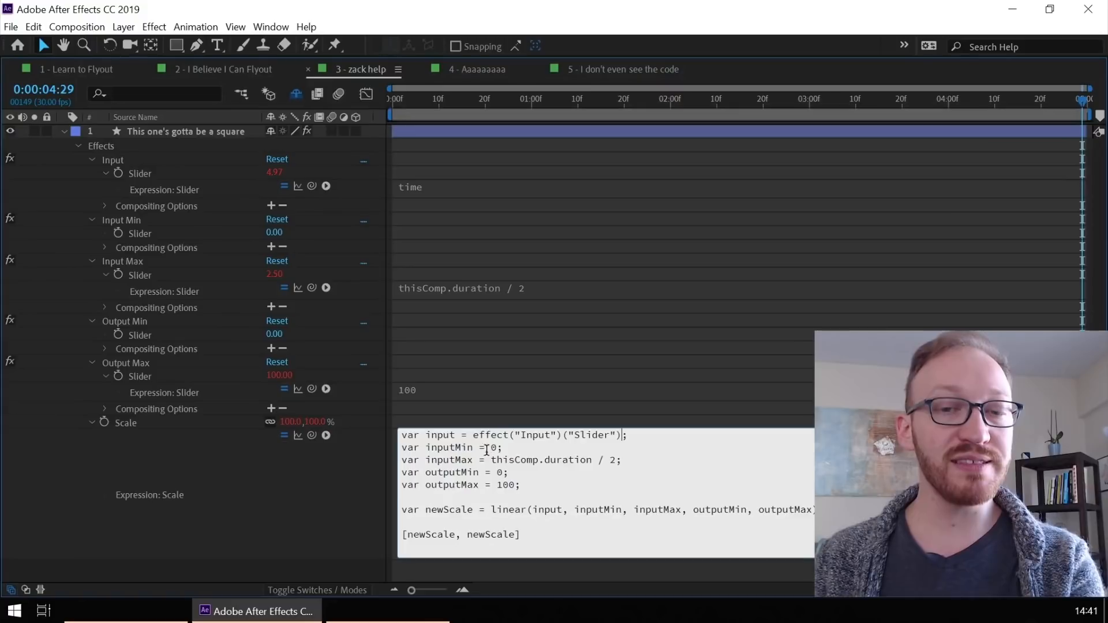
double_click(493, 448)
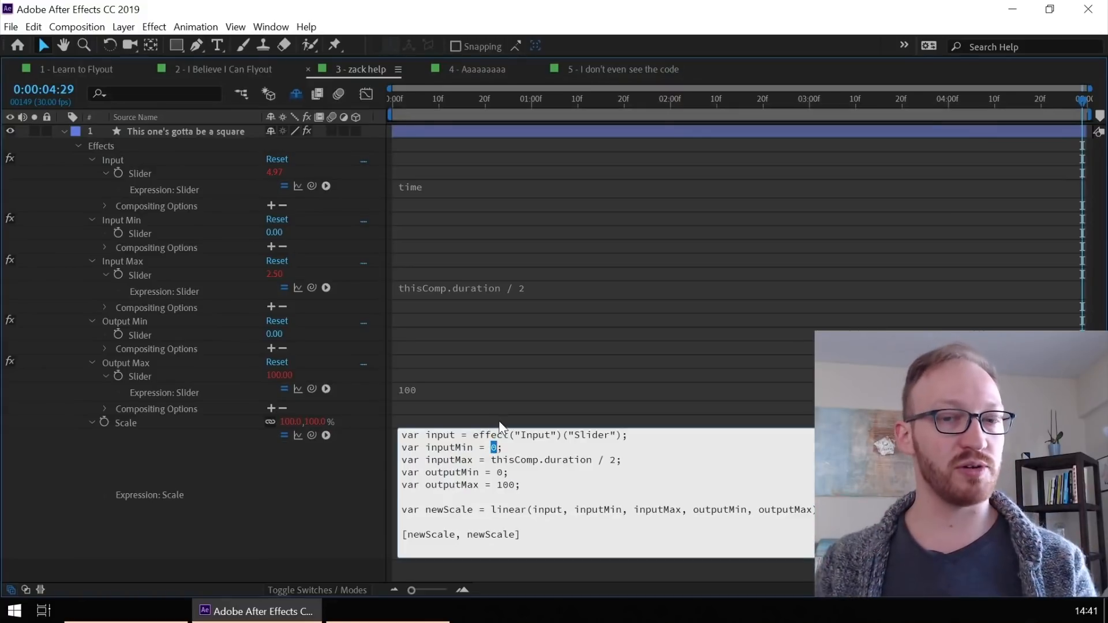
left_click_drag(319, 438, 192, 234)
Link the inputMax and outputMin variables in the Scale expression to the Input Max and Output Min sliders
left_click_drag(490, 459, 619, 460)
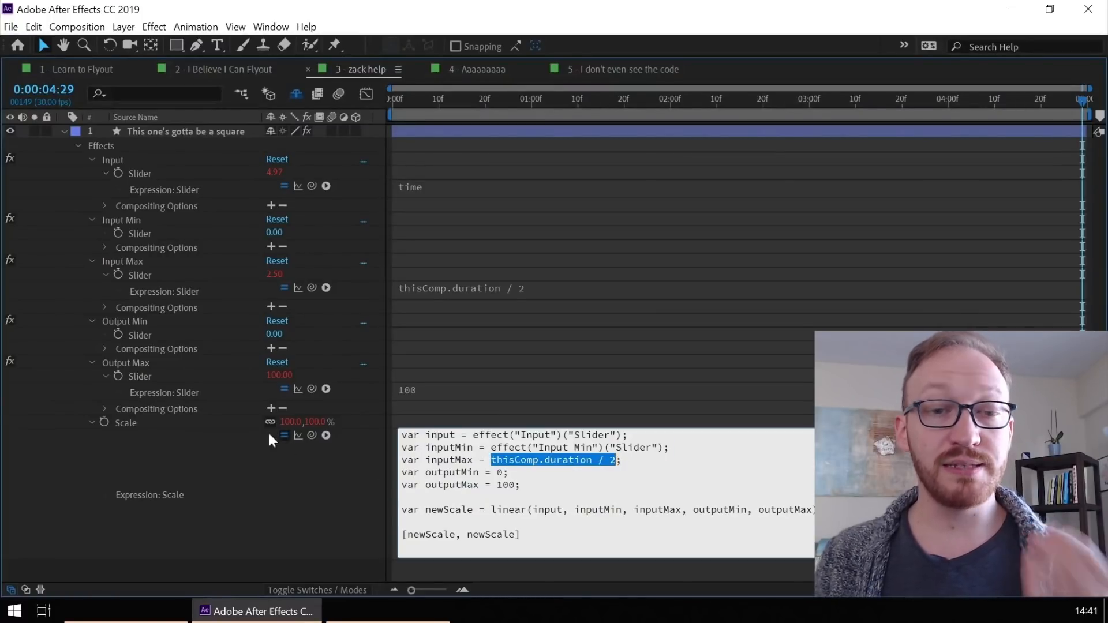
left_click_drag(312, 435, 137, 279)
left_click_drag(137, 279, 137, 279)
left_click_drag(312, 435, 171, 339)
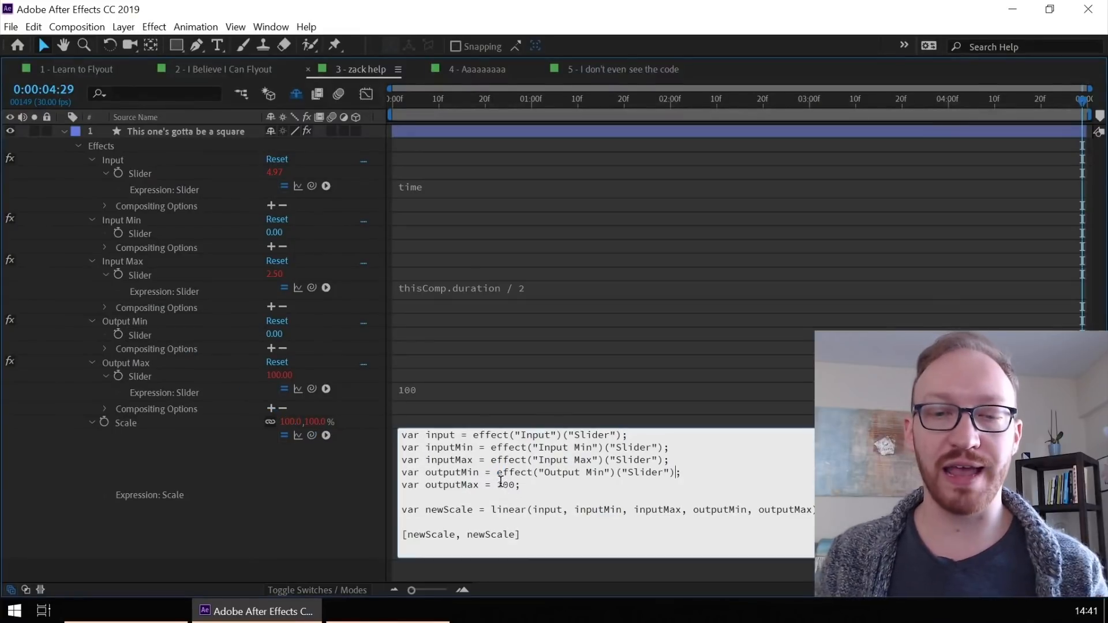
Link the outputMax variable to the Output Max slider and commit the Scale expression
left_click_drag(502, 485, 511, 482)
key("BackSpace")
key("BackSpace")
left_click_drag(309, 433, 232, 379)
left_click(336, 510)
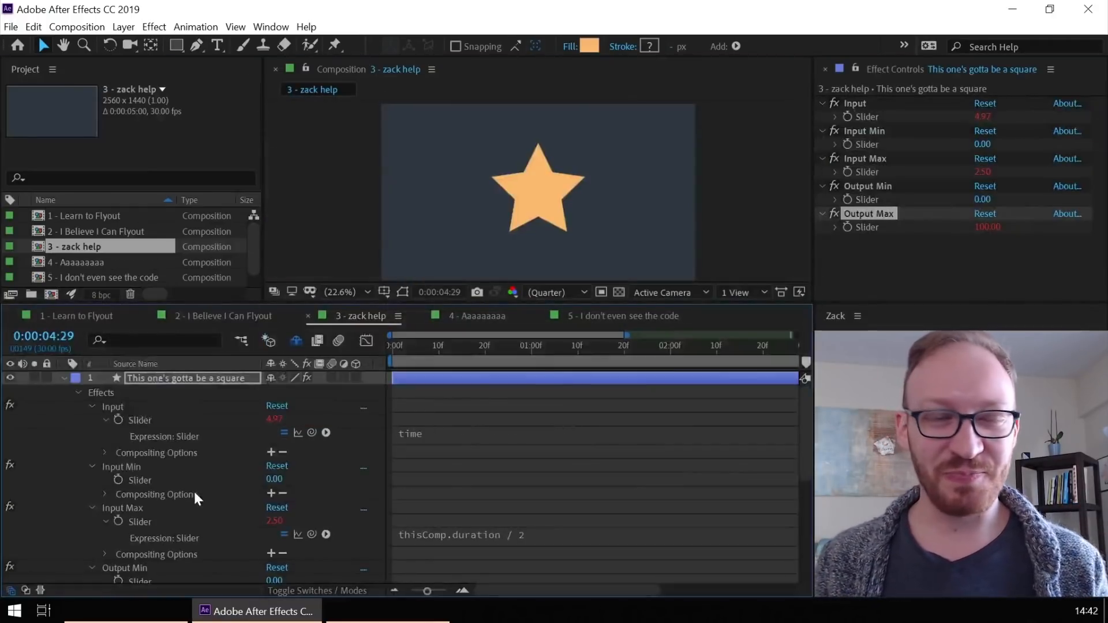
Review the five slider controls and the Scale expression using them, and scrub back to 0:00:02:14 to check the star
left_click(185, 420)
scroll(189, 422, "down", 1)
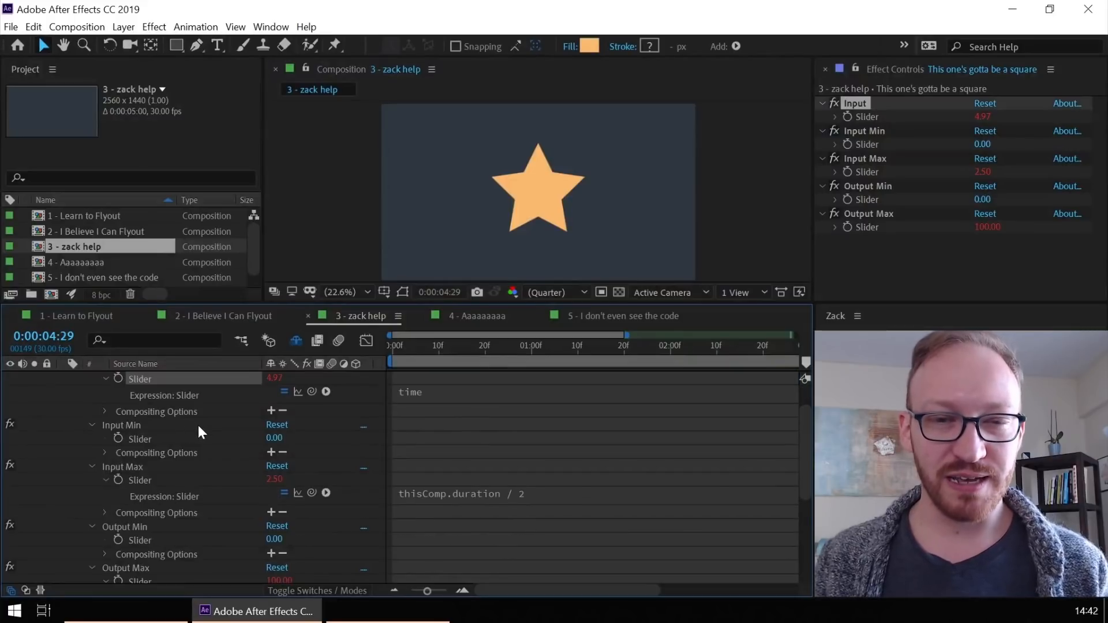
scroll(199, 426, "up", 1)
key("minus")
key("minus")
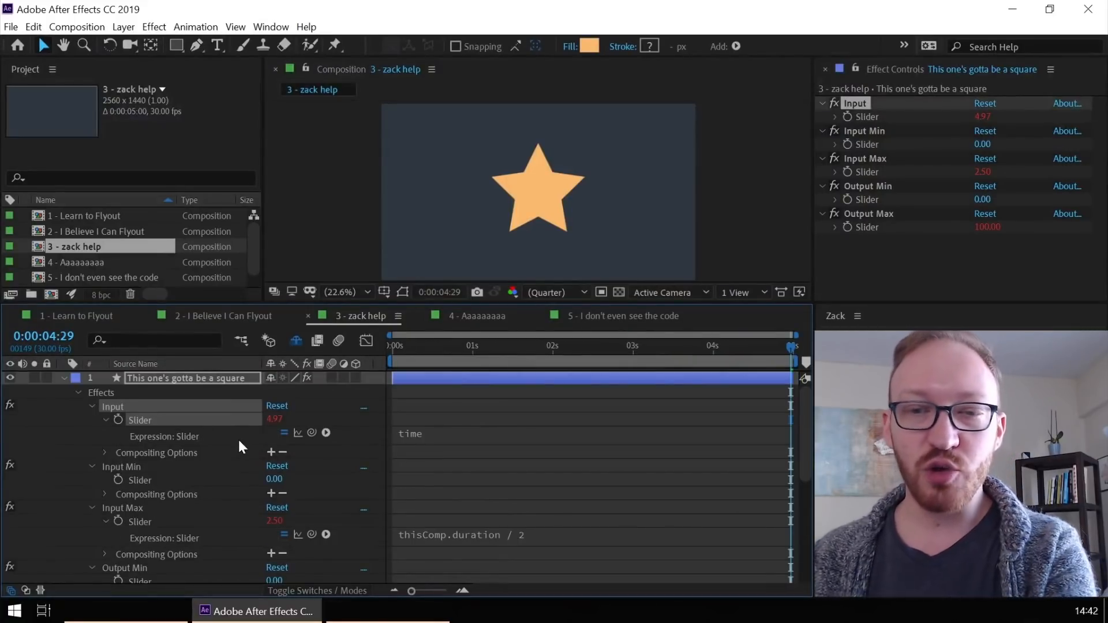
scroll(297, 431, "down", 2)
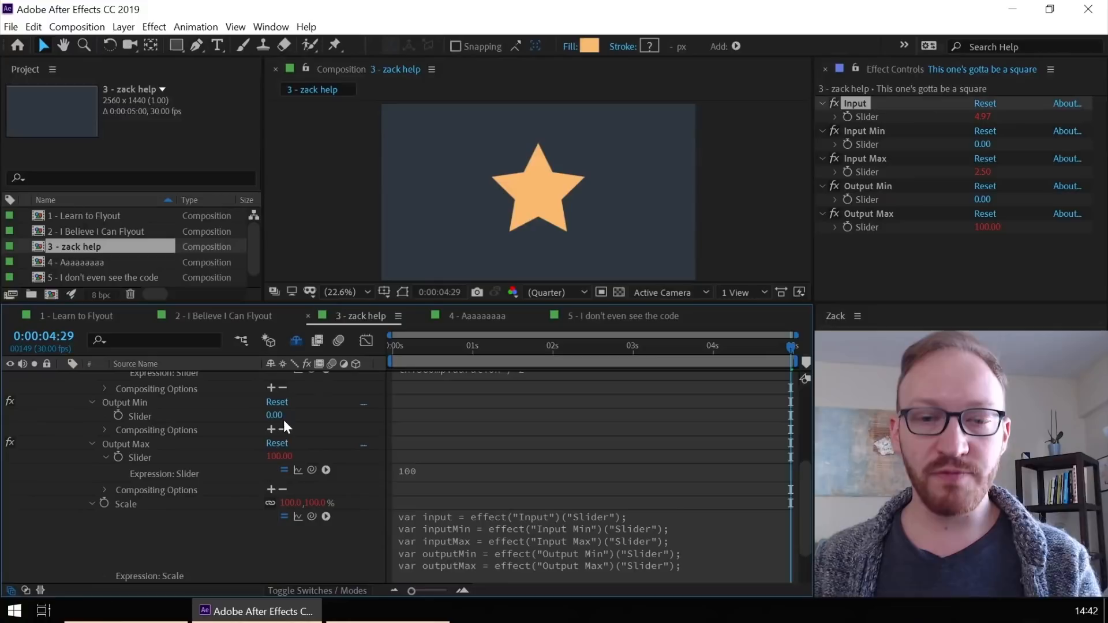
scroll(299, 445, "up", 2)
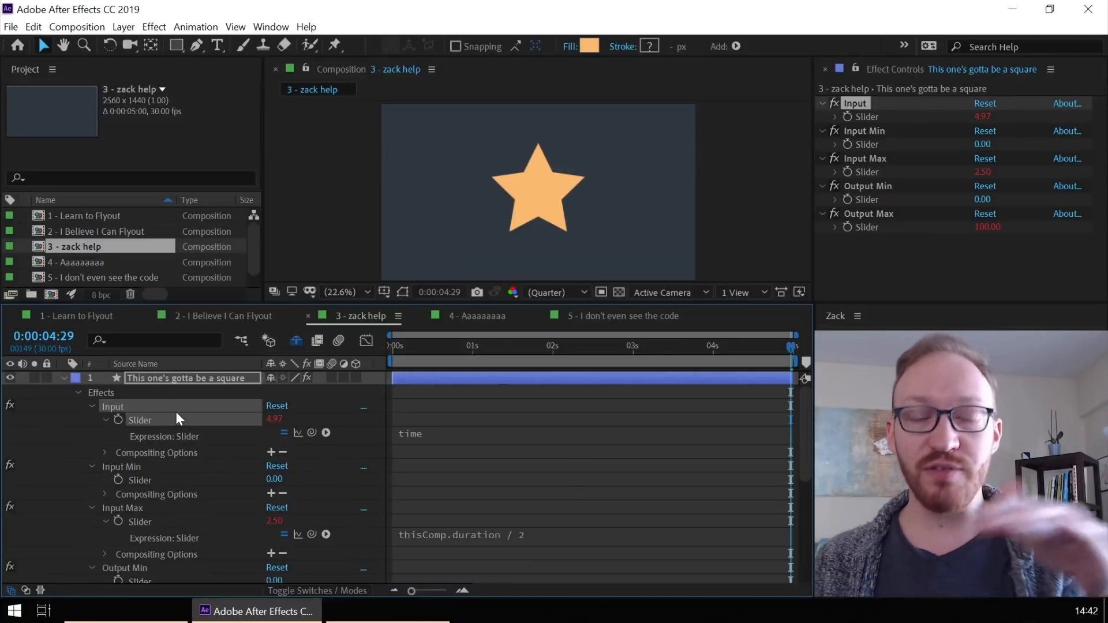
left_click_drag(738, 352, 595, 352)
left_click(852, 103)
left_click(872, 214, "shift")
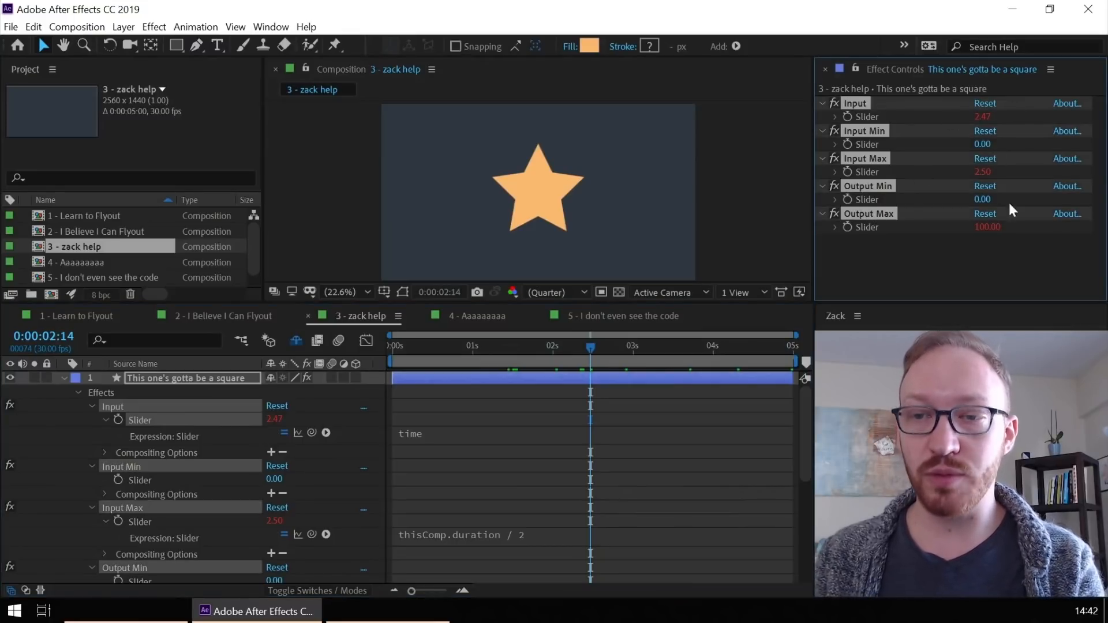
left_click(954, 227)
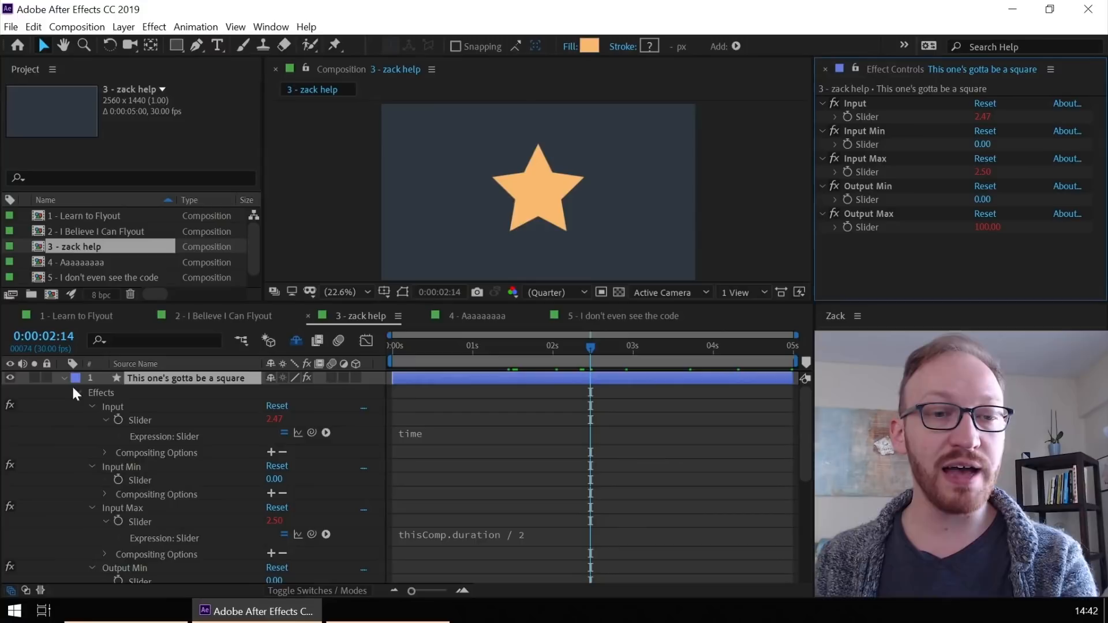
Set the star's Output Min slider to 35, with the playhead at the start of the composition
scroll(123, 438, "down", 5)
left_click(155, 466)
key("s")
key("s")
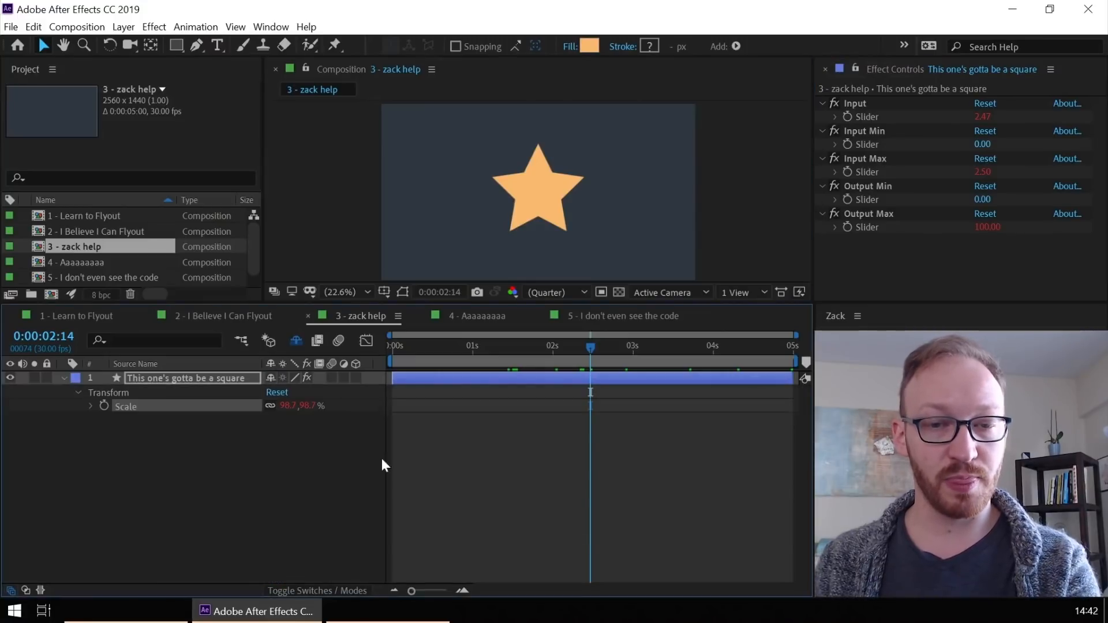
left_click(899, 224)
left_click_drag(991, 199, 1004, 206)
left_click_drag(579, 354, 355, 356)
mouse_move(1006, 203)
left_mouse_down()
mouse_move(1017, 203)
mouse_move(965, 204)
mouse_move(1000, 193)
left_mouse_up()
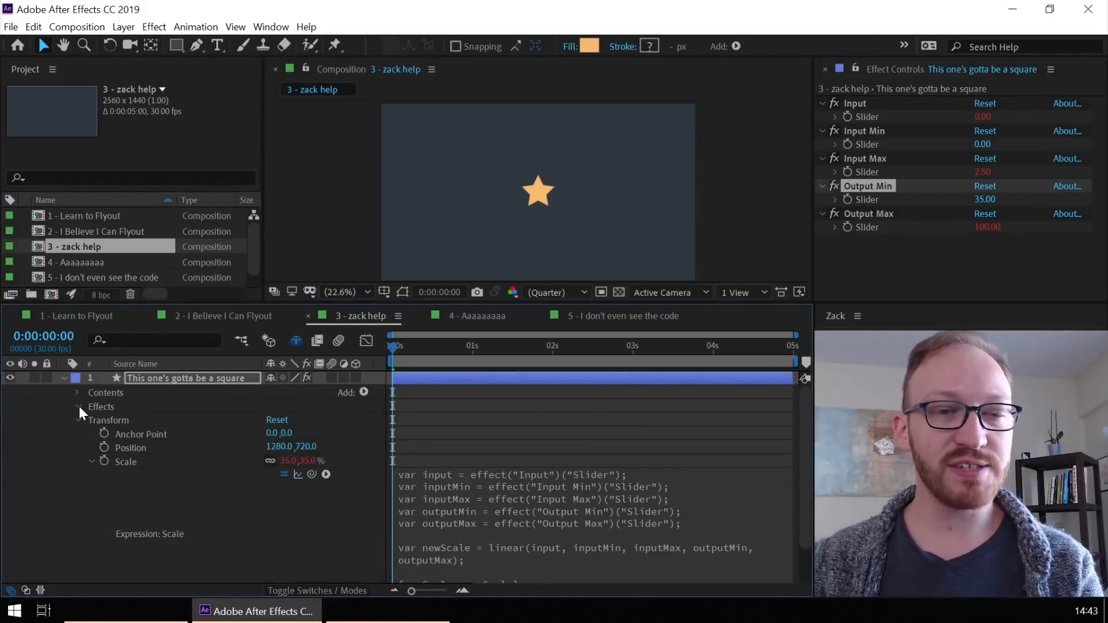
Create a text readout layer in the composition view from the Input effect's Slider property
left_click(79, 406)
left_click(93, 420)
left_click(154, 435)
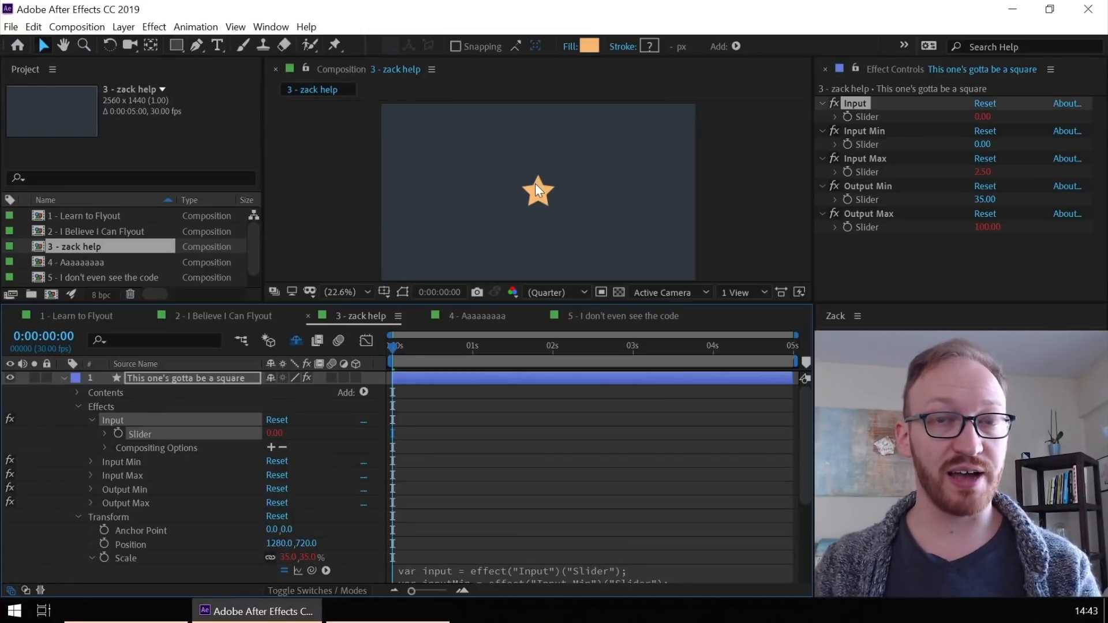
left_click_drag(141, 435, 422, 130)
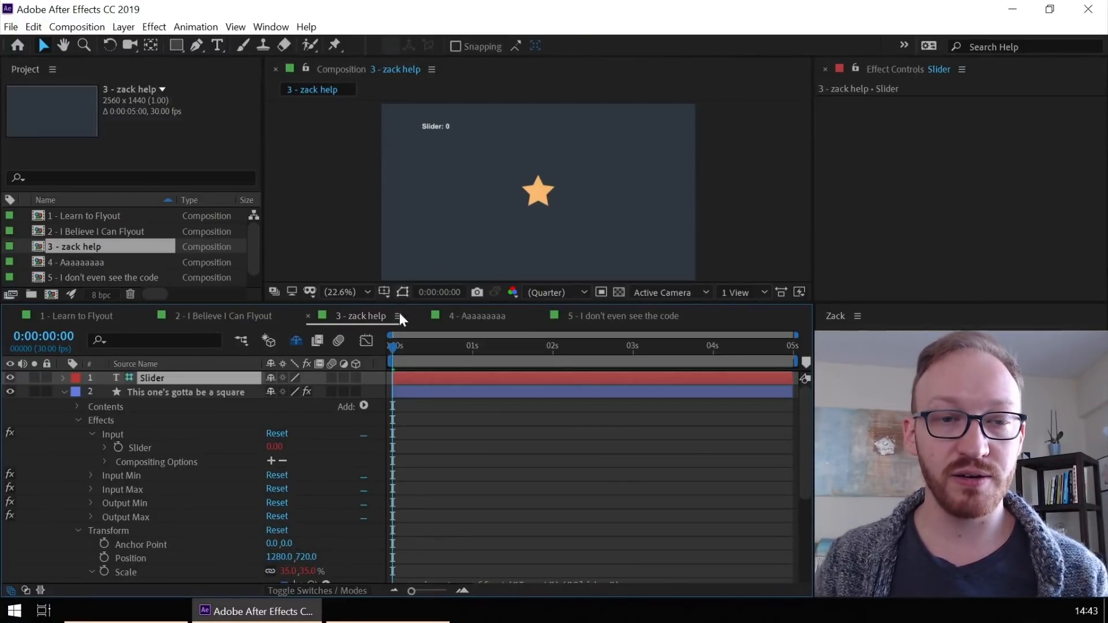
key("period")
Scrub to 0:00:01:25 to check the slider readout, and reveal the text layer's Source Text expression
left_click(160, 444)
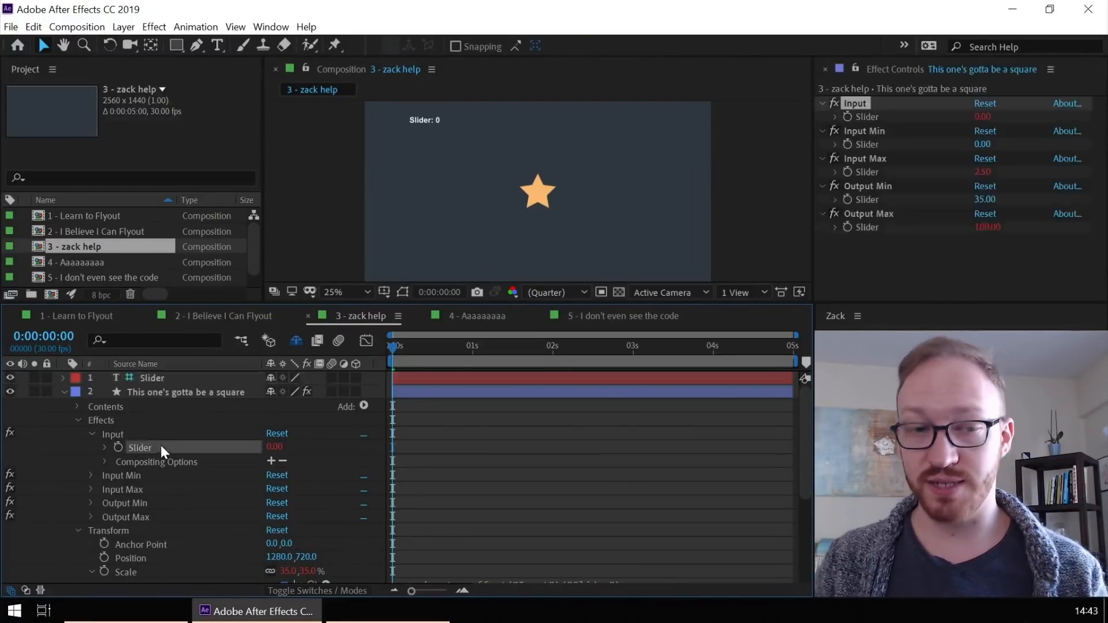
left_click(166, 377)
left_click_drag(443, 345, 539, 346)
left_click(64, 379)
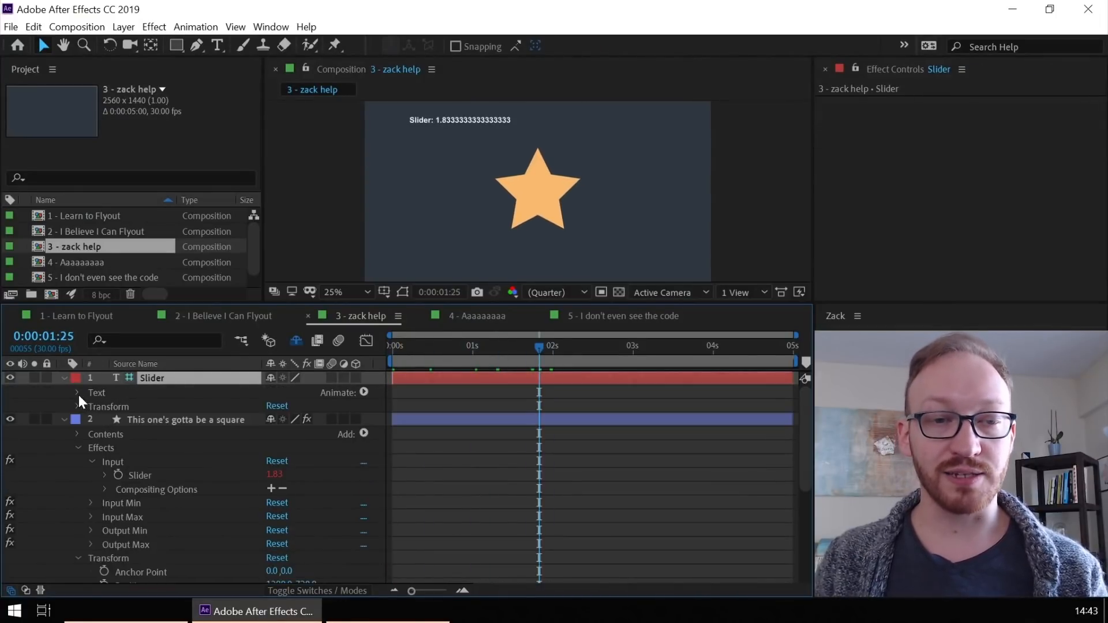
left_click(78, 393)
left_click(90, 406)
left_click(142, 407)
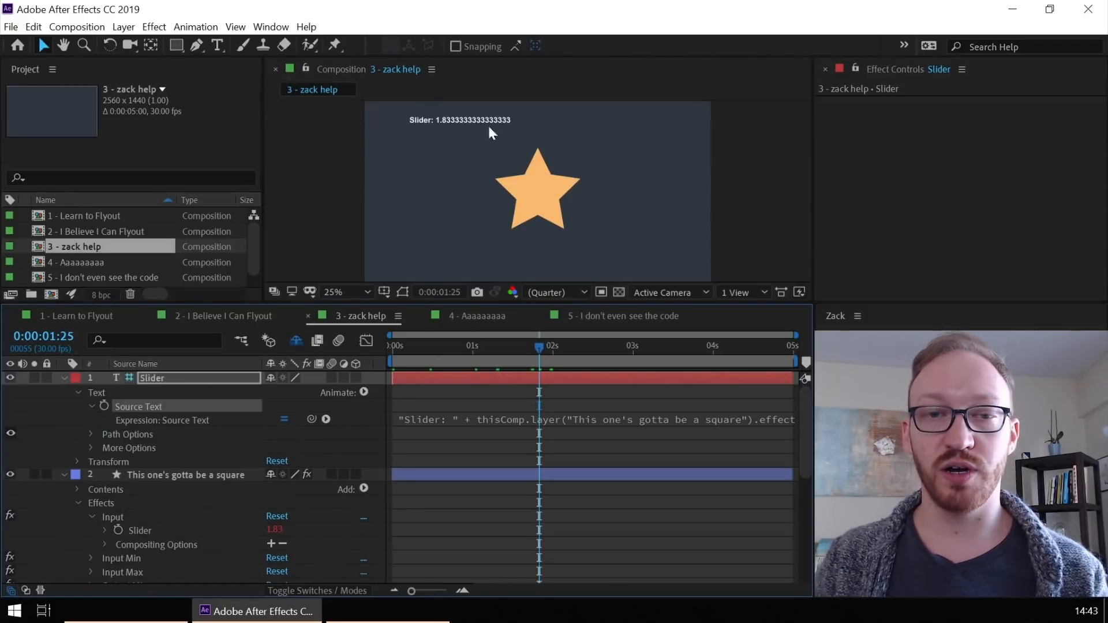
Create text readouts in the composition for the Input Min, Input Max, Output Min and Output Max sliders, and scrub to the start to check them
left_click(64, 378)
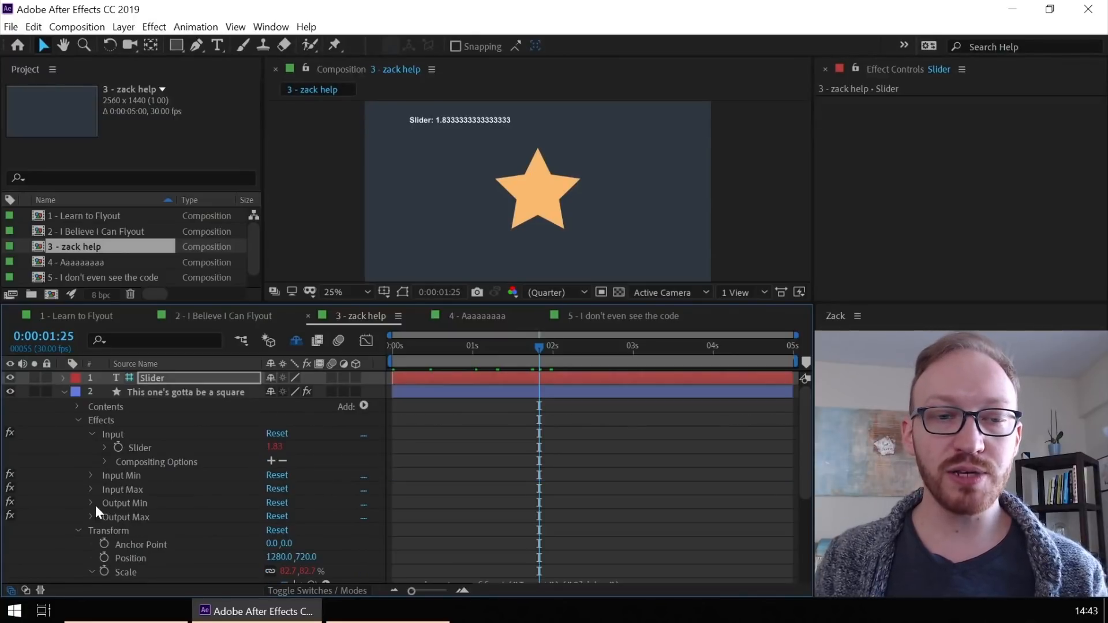
left_click(90, 504)
left_click(90, 489)
left_click(90, 476)
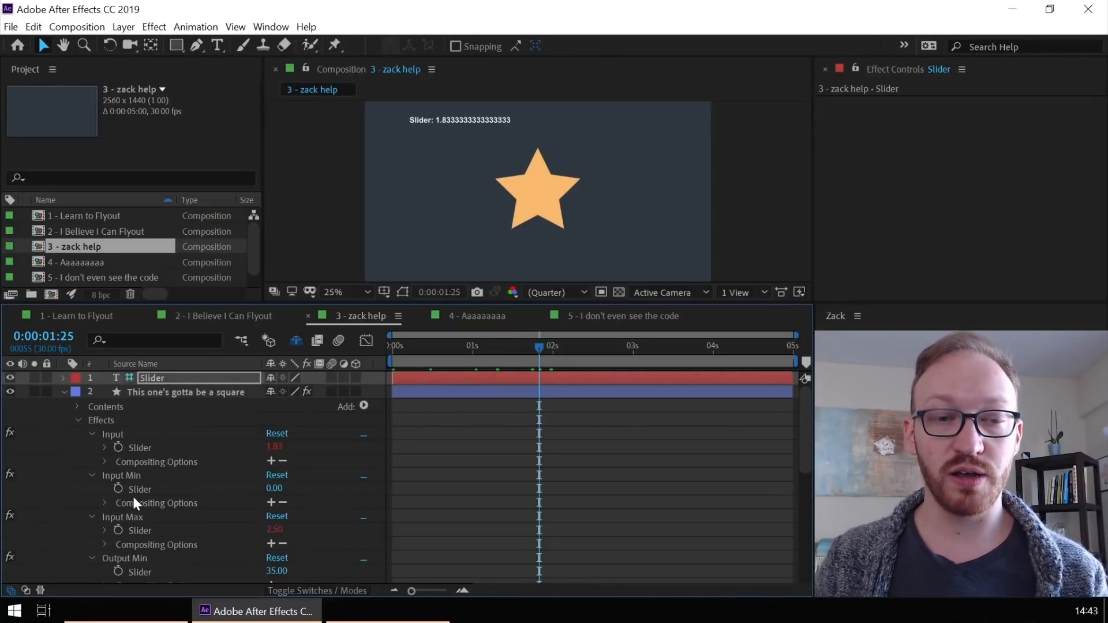
left_click(133, 500)
left_click_drag(132, 476, 372, 175)
left_click_drag(144, 529, 449, 179)
scroll(178, 498, "down", 1)
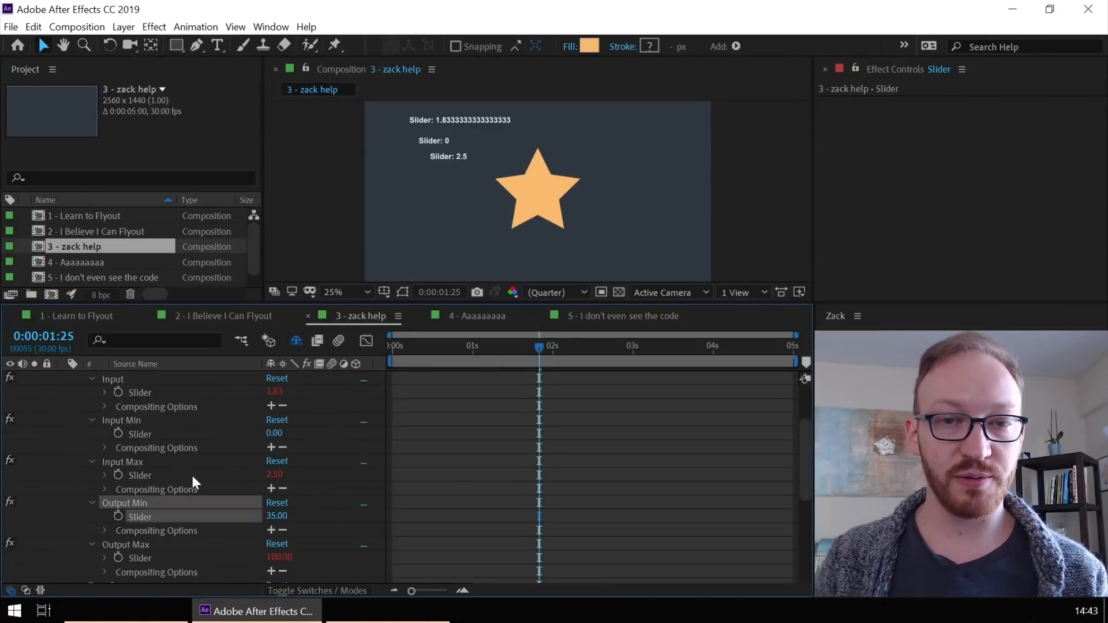
left_click_drag(153, 571, 447, 191)
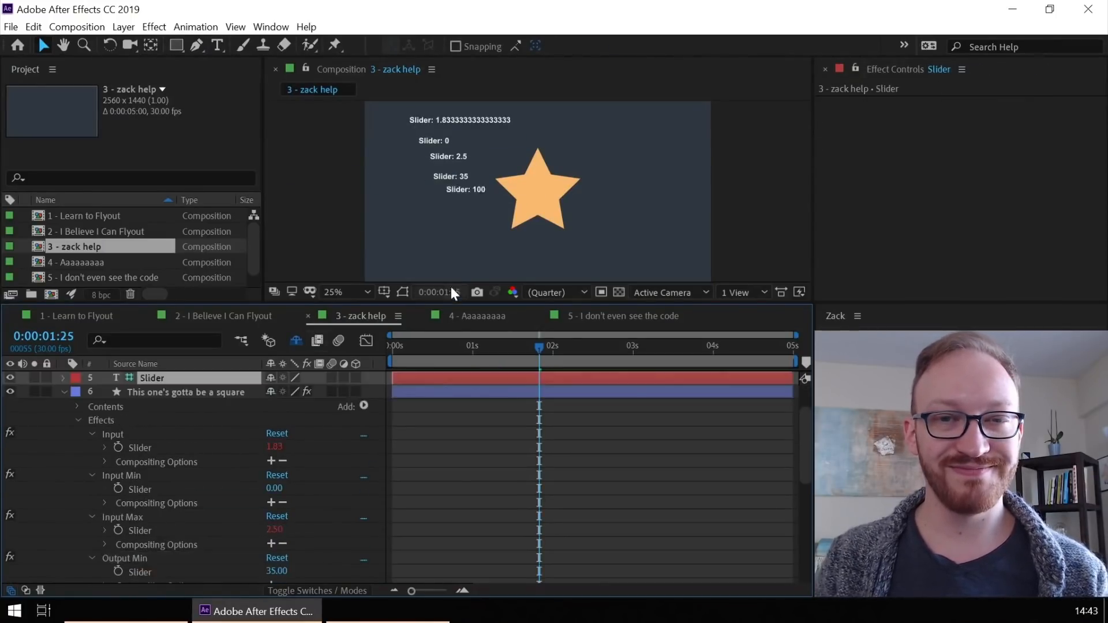
left_click_drag(451, 345, 392, 375)
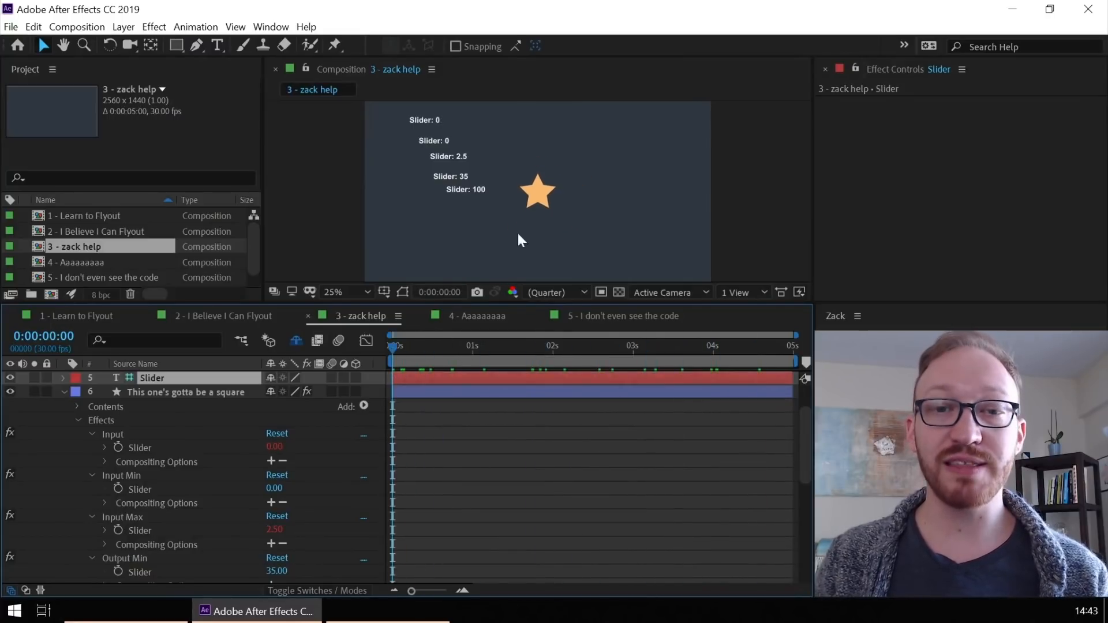
scroll(156, 427, "up", 2)
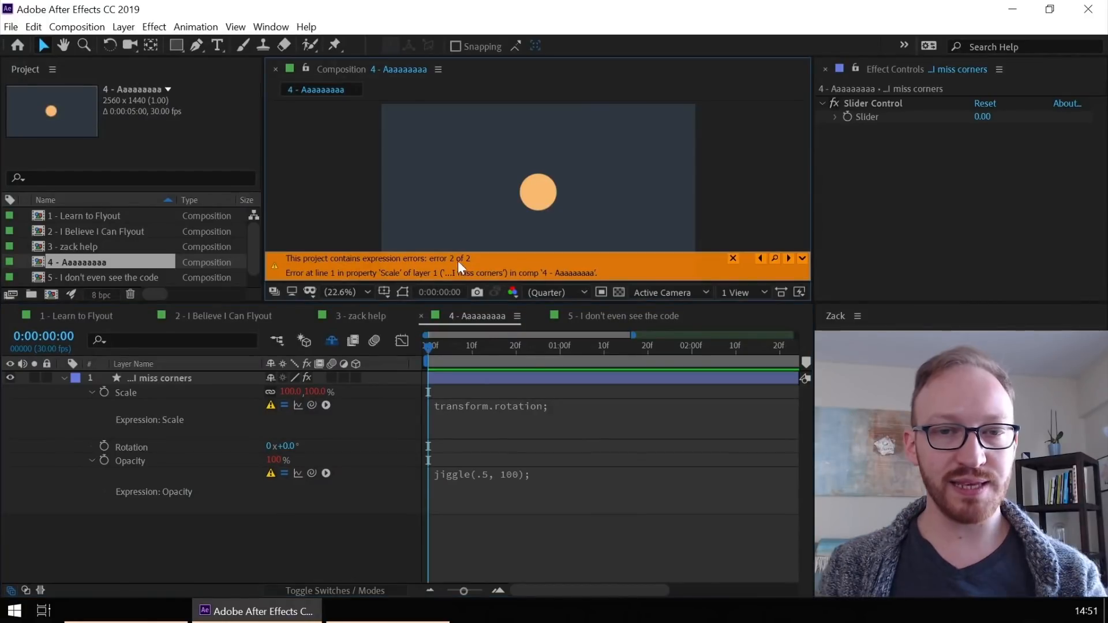
Cycle through the project's expression errors, reveal the faulty Opacity property, and read its error details
left_click(785, 261)
left_click(787, 261)
left_click(786, 261)
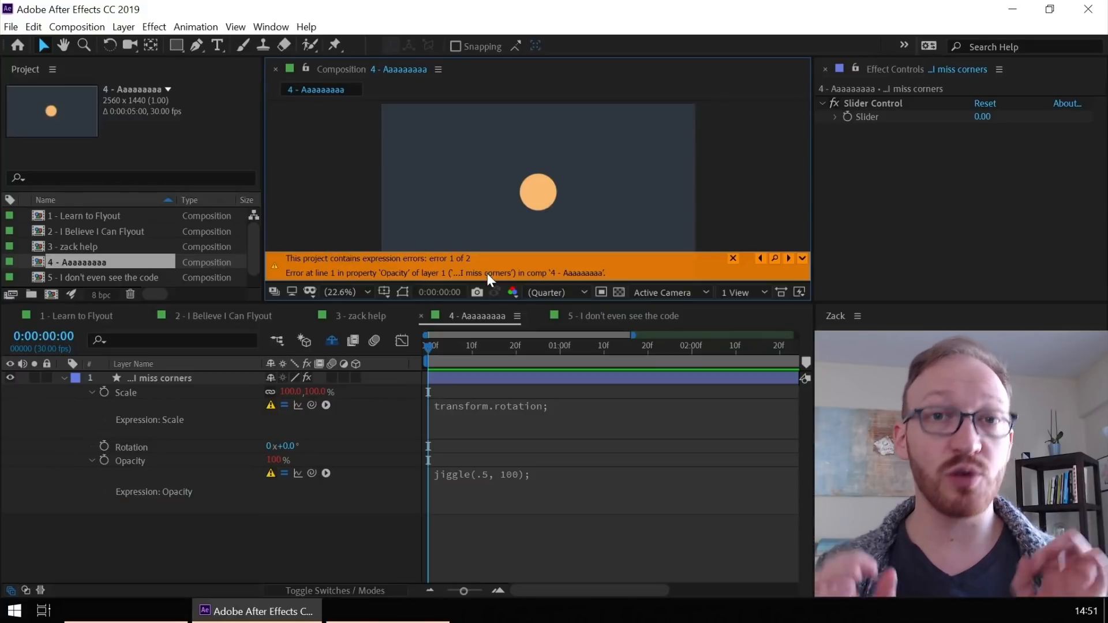
left_click(774, 258)
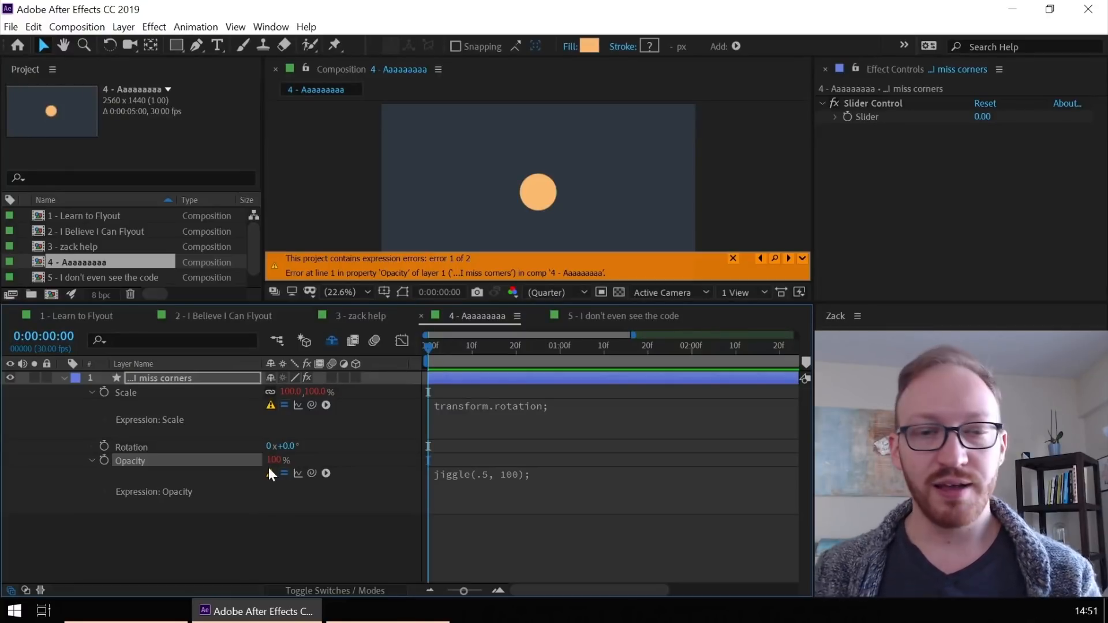
mouse_move(274, 474)
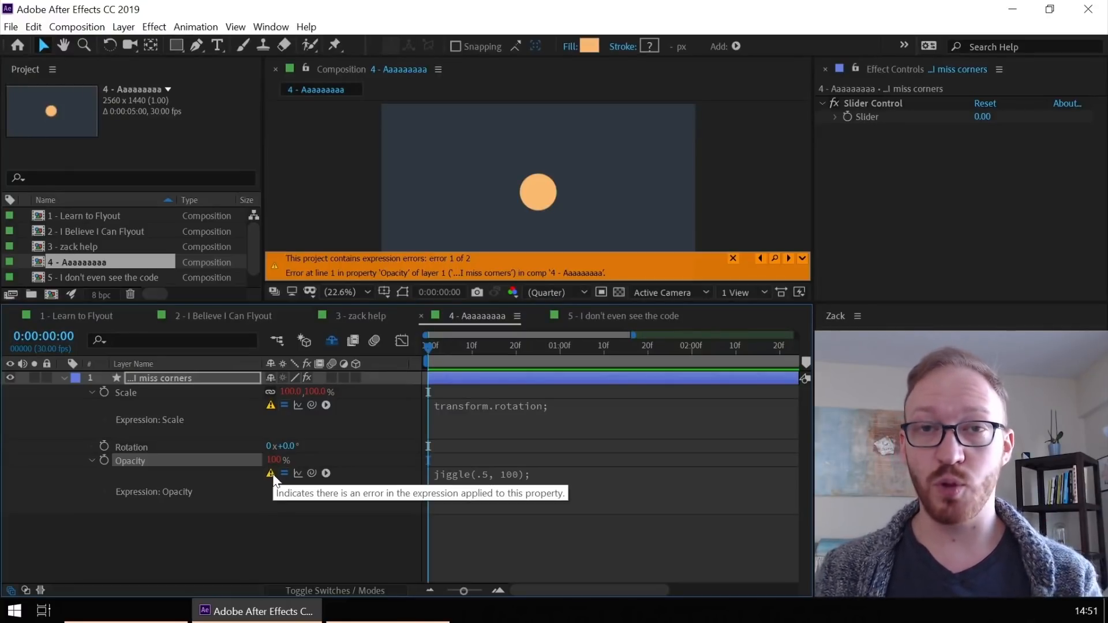
left_click(271, 473)
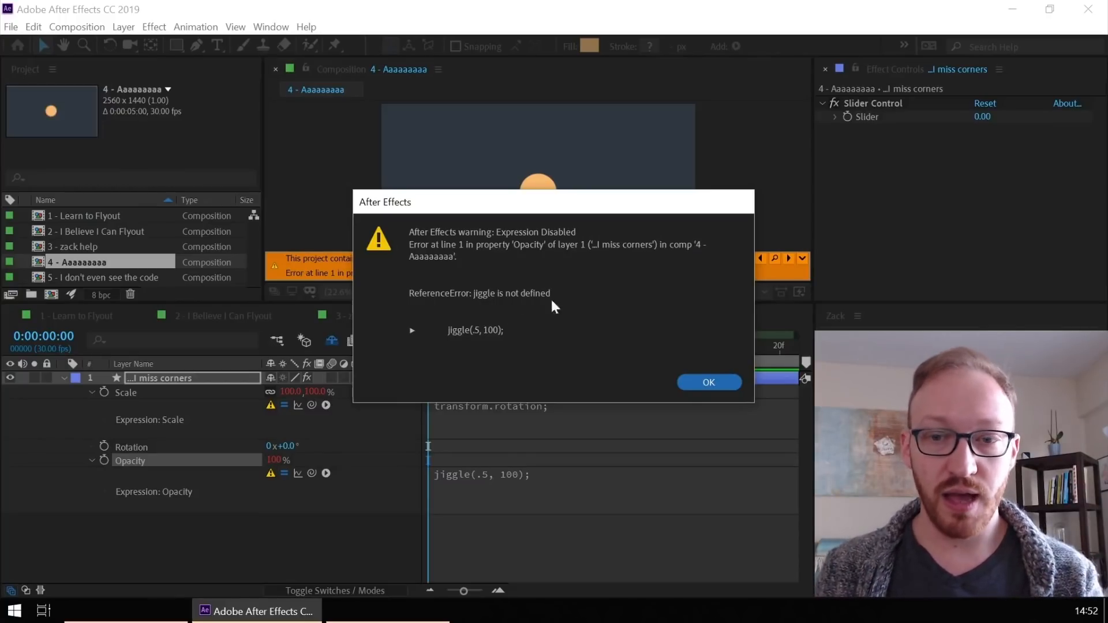
left_click(700, 380)
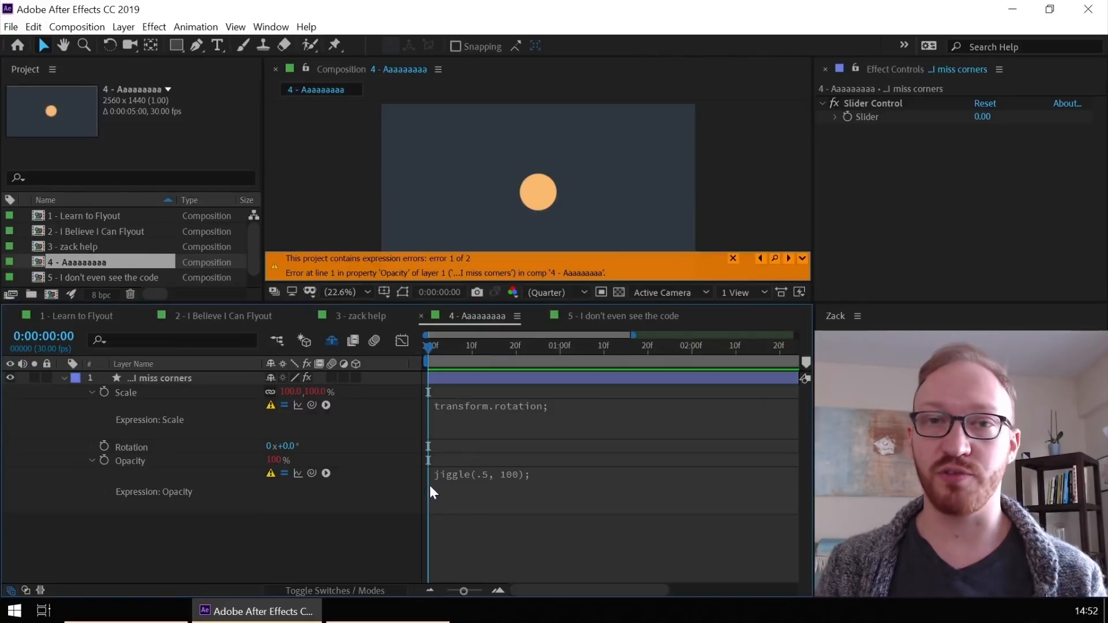
Correct the Opacity expression to wiggle(.5, 100); and show the full composition duration in the timeline
left_click(433, 486)
left_click_drag(437, 475, 442, 476)
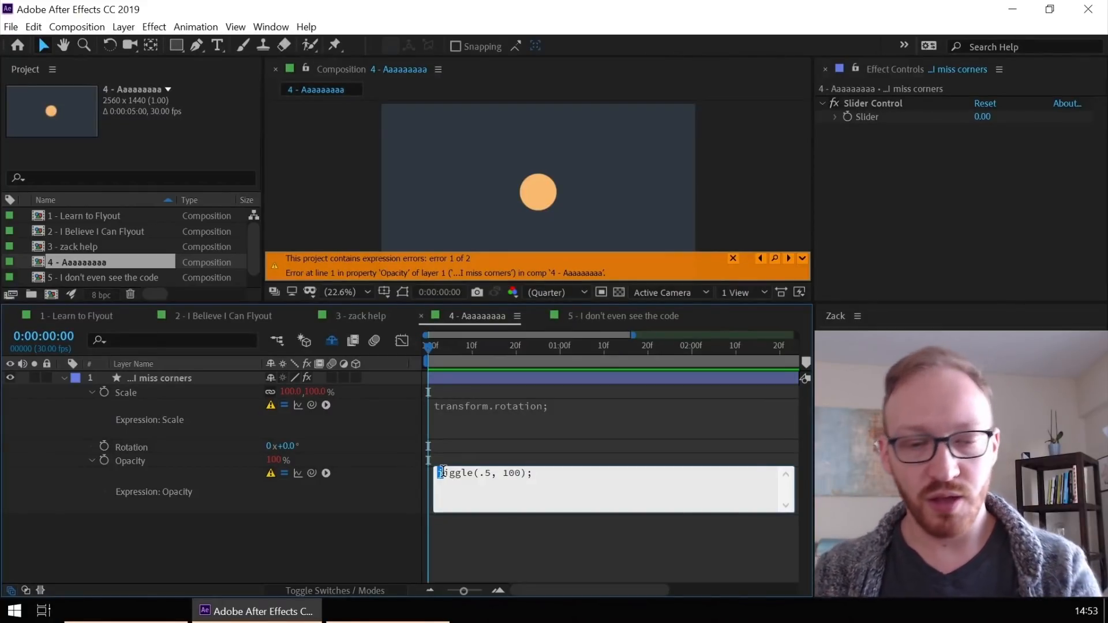
type("w")
left_click(394, 489)
left_click_drag(438, 348, 630, 358)
left_click_drag(542, 381, 406, 410)
key("minus")
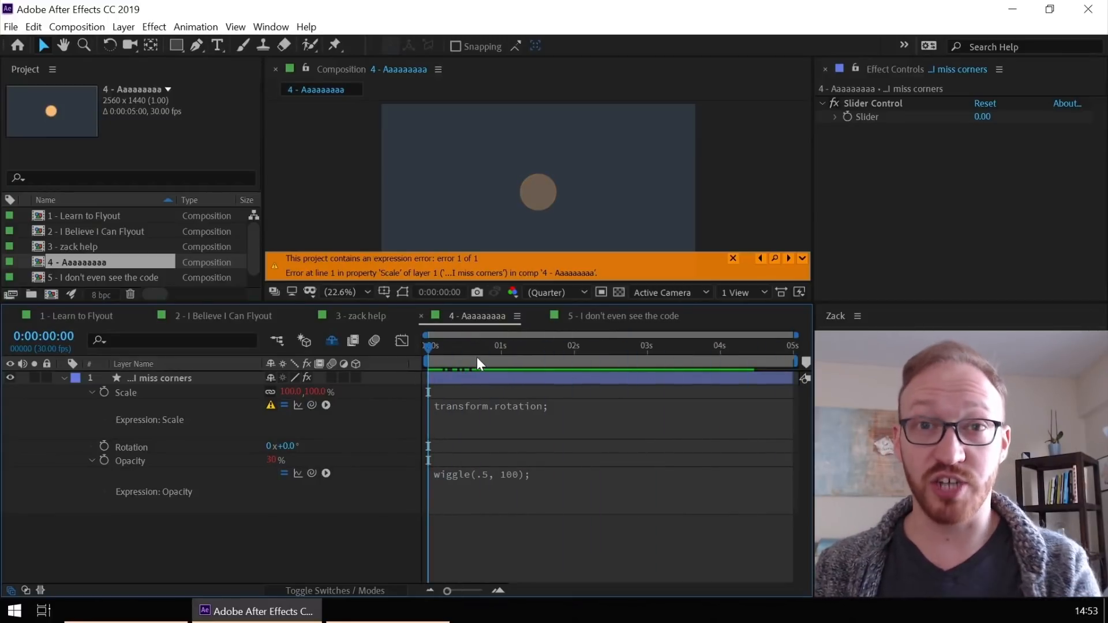
Read the error details of the circle's Scale expression and dismiss them
left_click(167, 393)
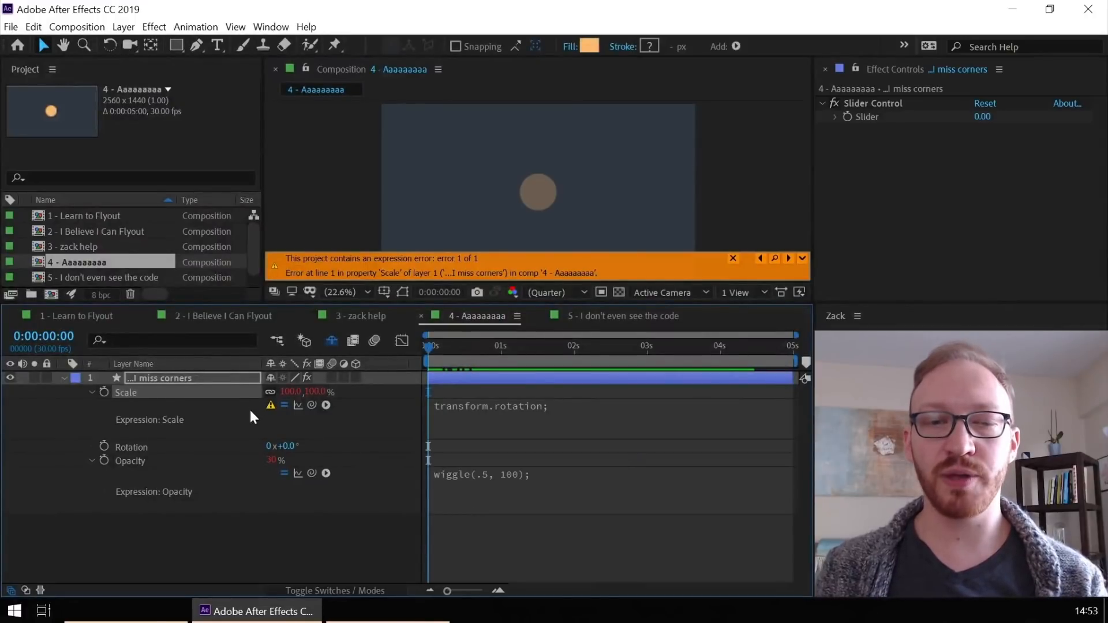
left_click(271, 406)
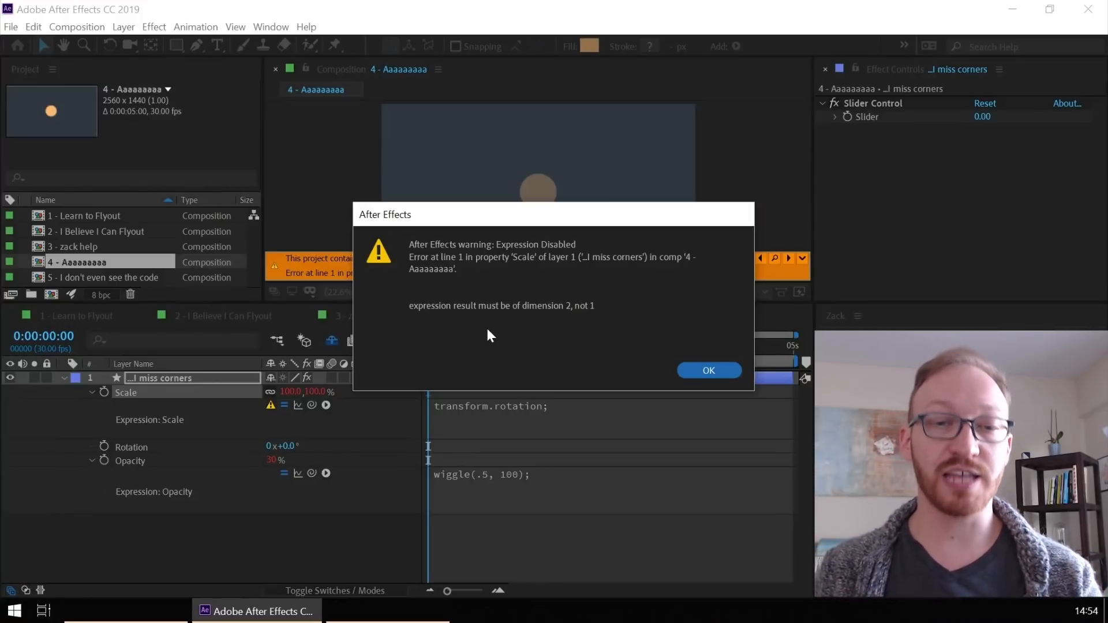
key("Return")
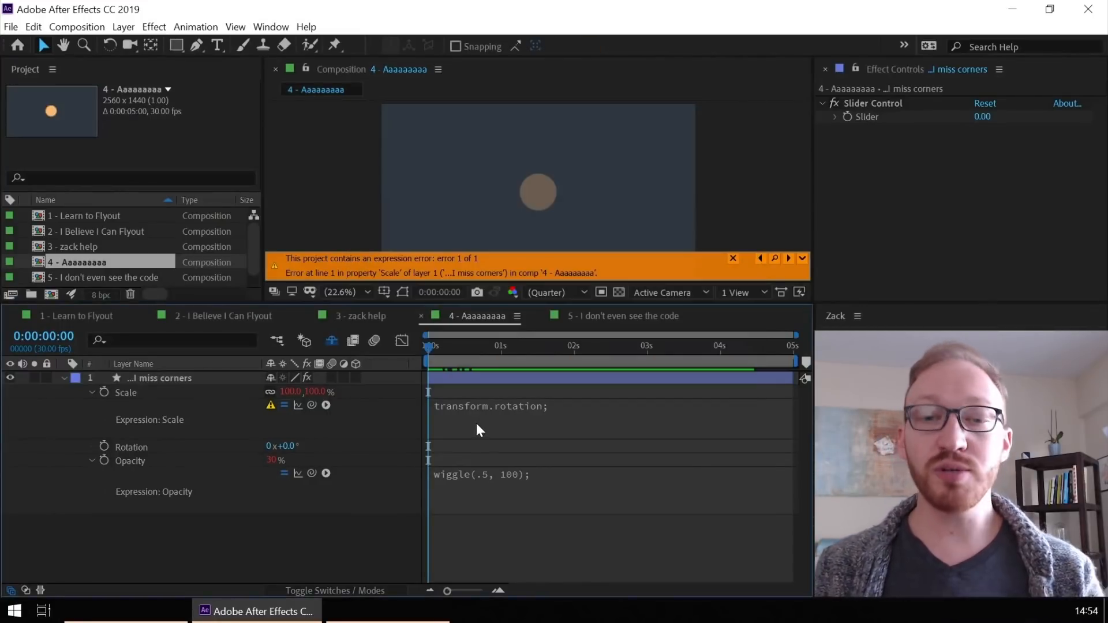
Rewrite the Scale expression as var rot = transform.rotation; [rot, rot]; and test it by raising Rotation to 272°
left_click(185, 392)
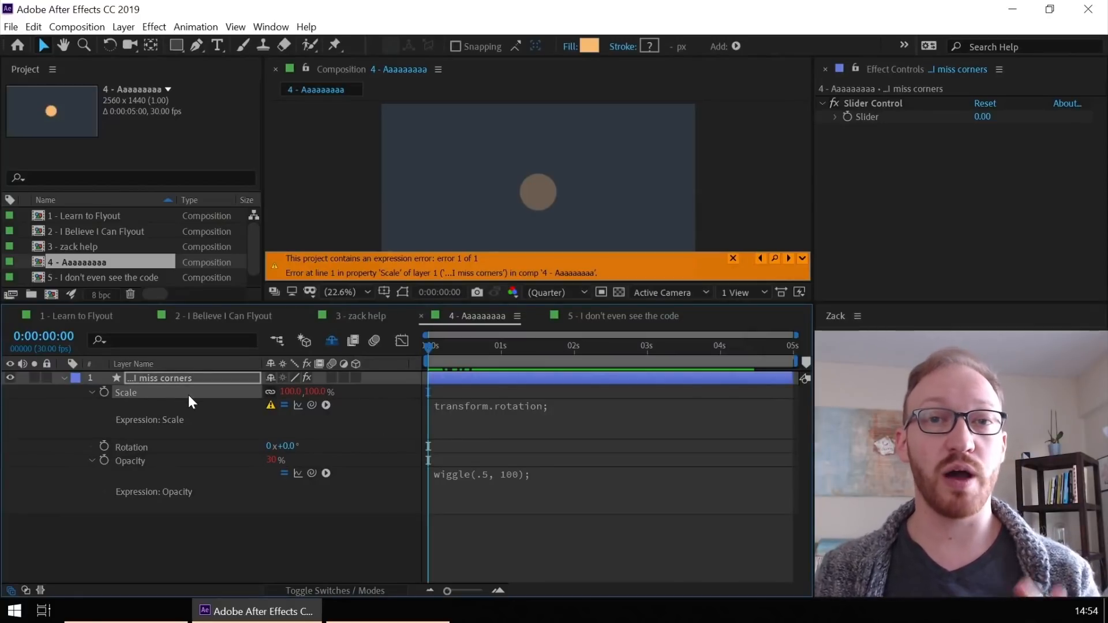
left_click(524, 421)
mouse_move(554, 420)
left_mouse_down()
mouse_move(423, 420)
mouse_move(536, 415)
left_mouse_up()
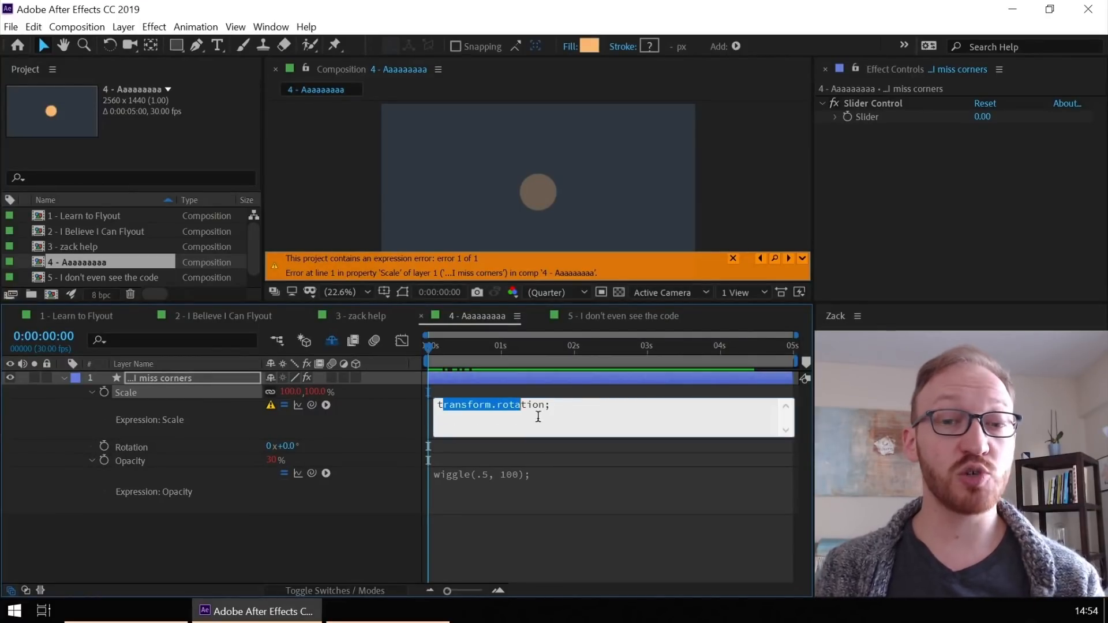
left_click(566, 416)
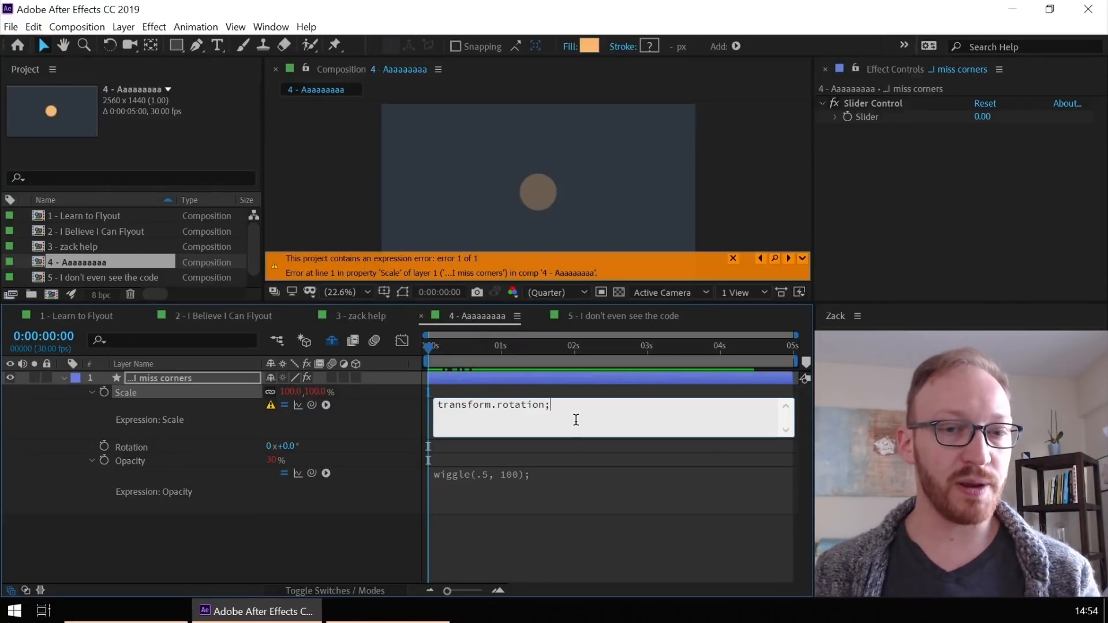
key("BackSpace")
key("Home")
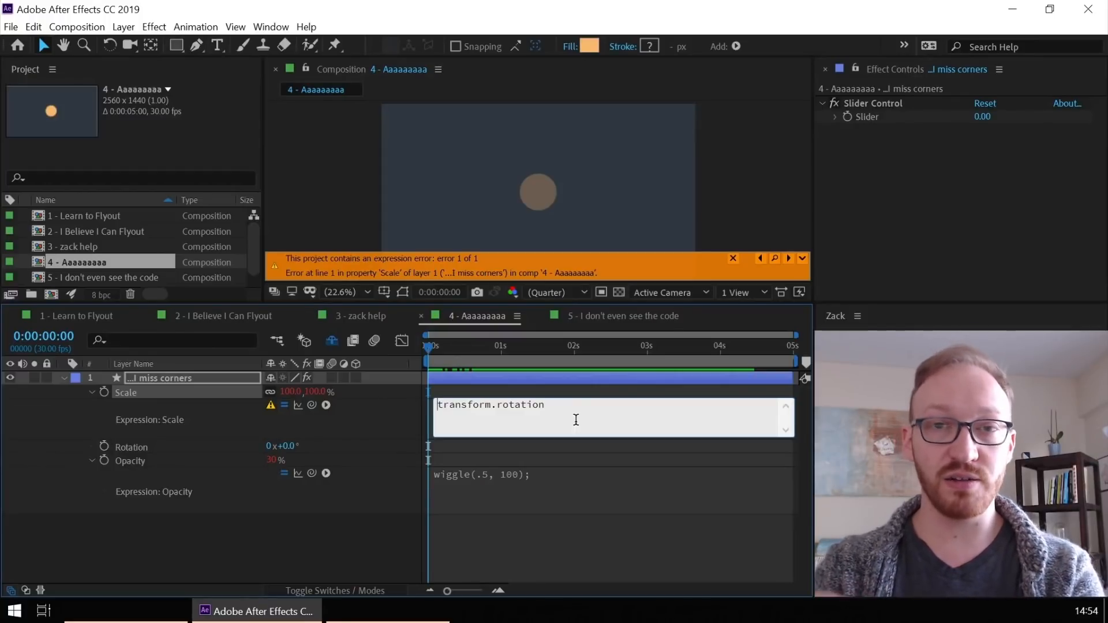
type("var rot =")
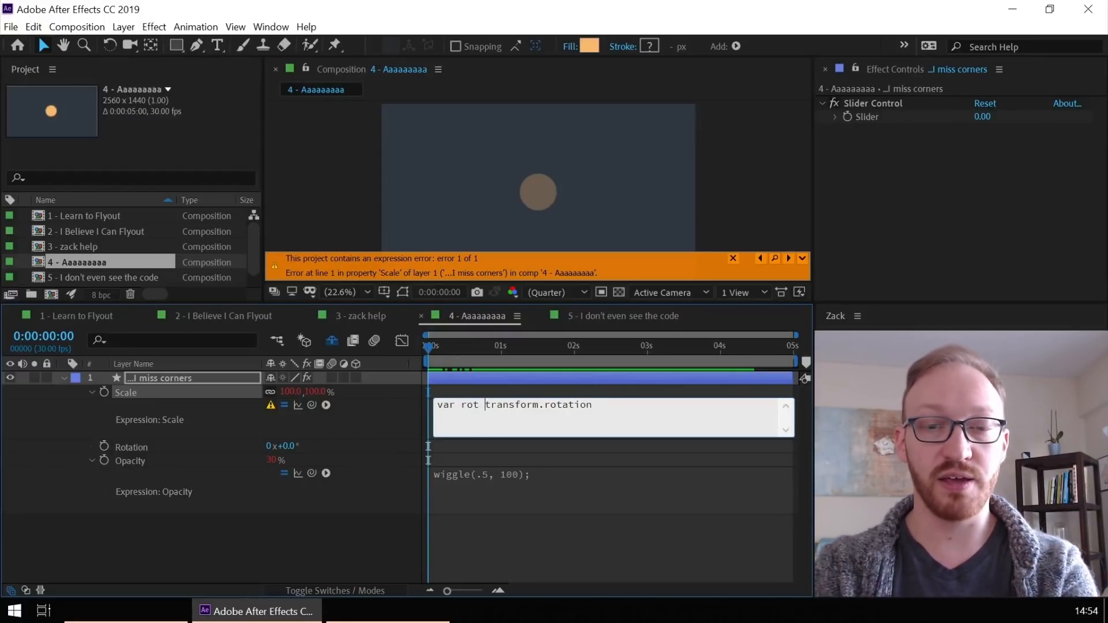
key("End")
type(";")
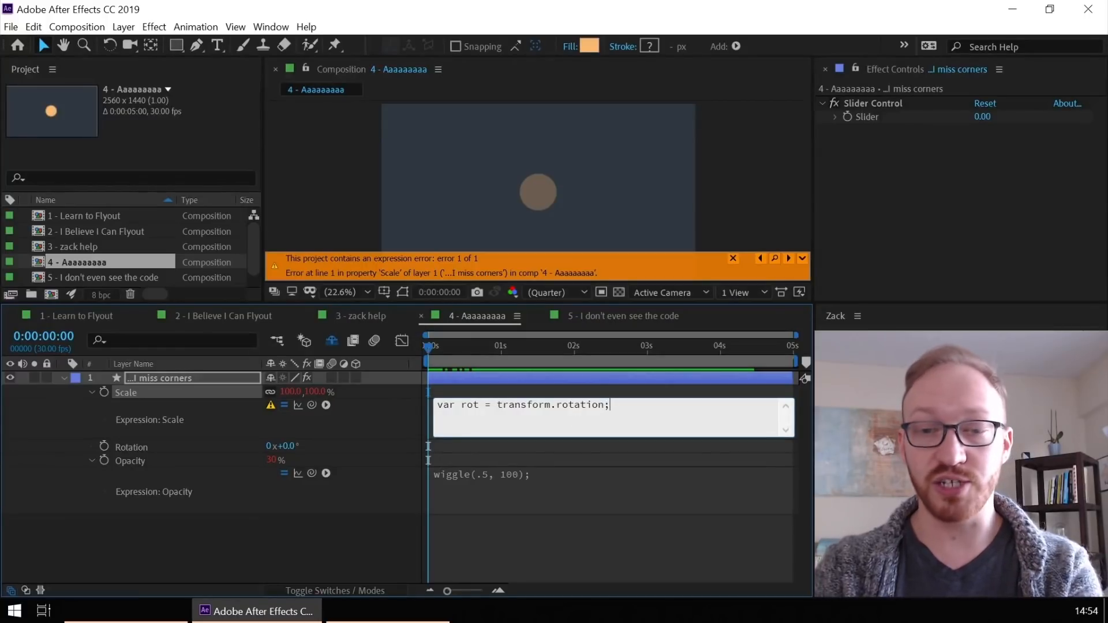
key("Return")
type("[rot, ")
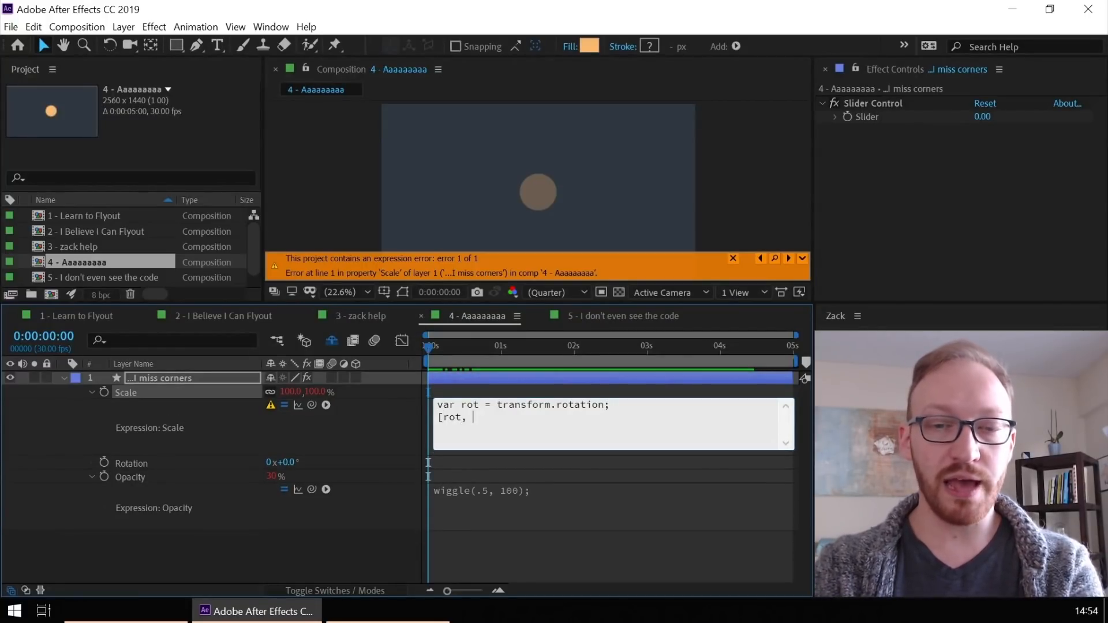
type("rot];")
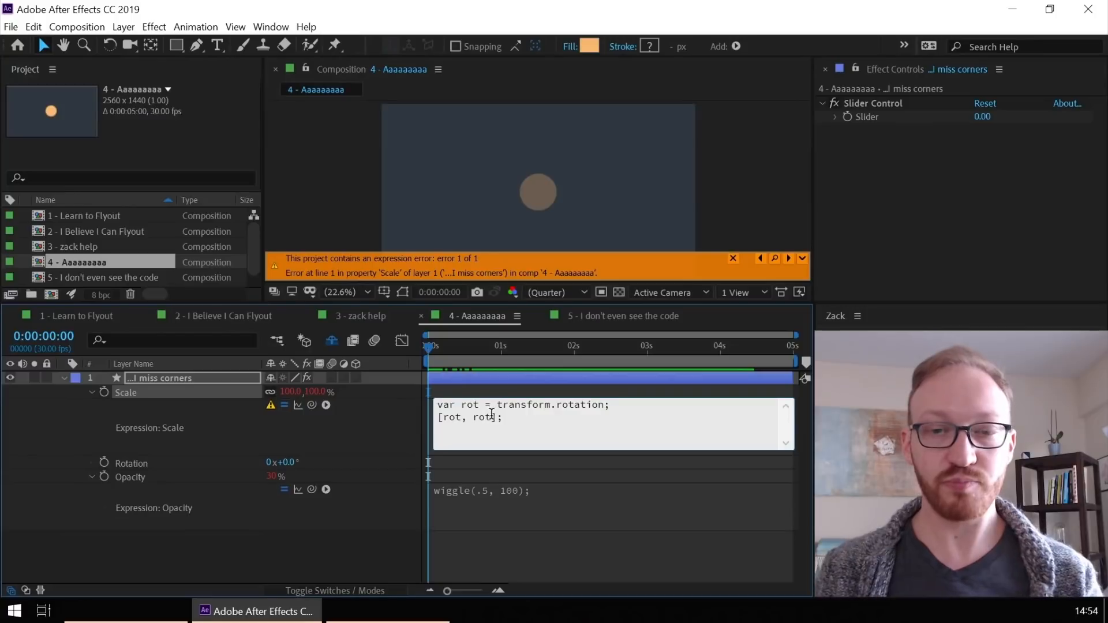
left_click_drag(443, 421, 478, 404)
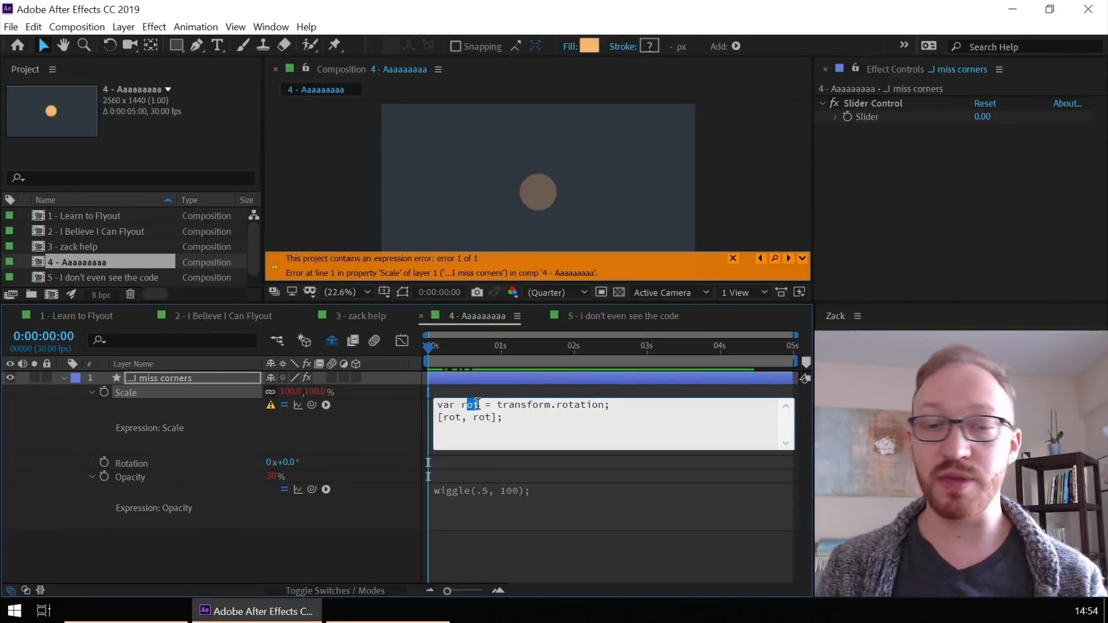
left_click(344, 425)
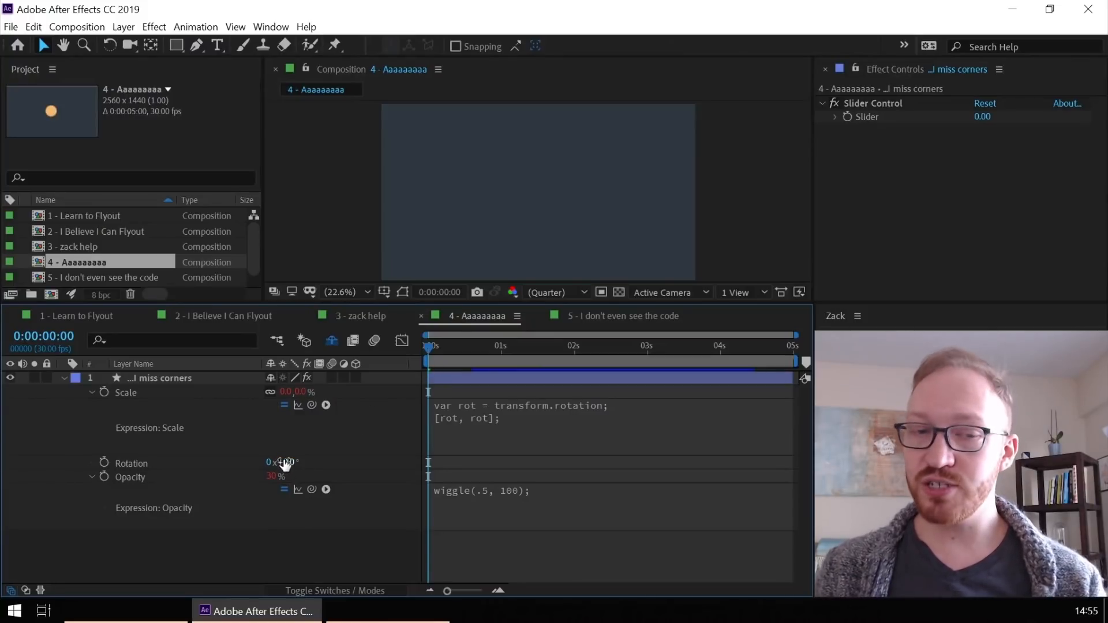
left_click_drag(287, 466, 466, 462)
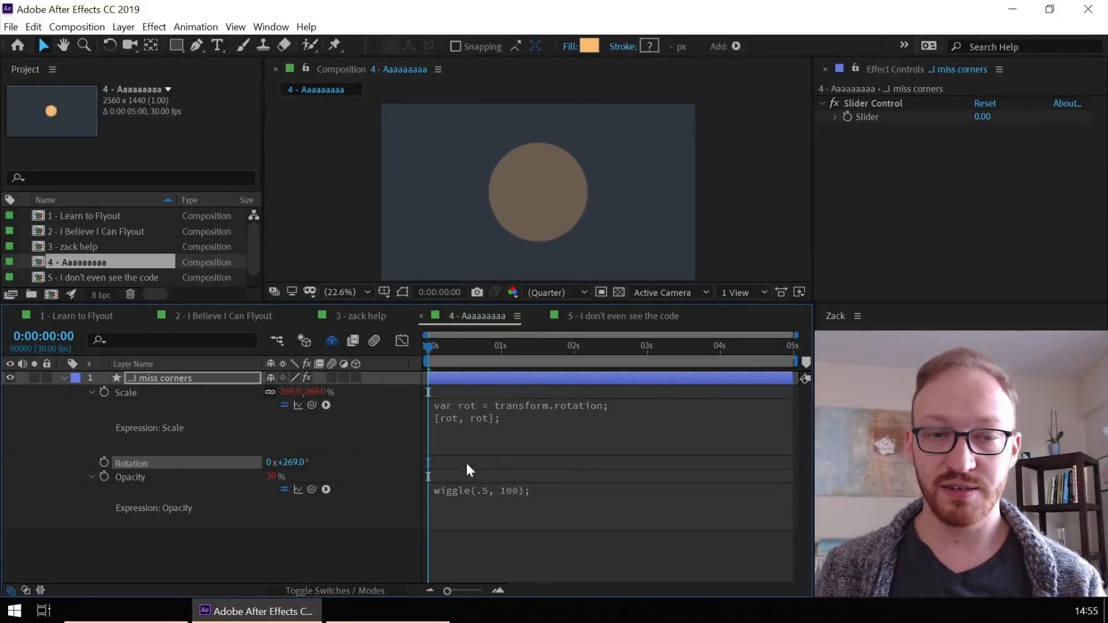
mouse_move(295, 465)
left_mouse_down()
mouse_move(381, 465)
mouse_move(104, 463)
mouse_move(298, 465)
left_mouse_up()
Change the Scale expression's array to [20, rot] and test it by raising Rotation to 1x+147°
left_click(444, 423)
left_click(444, 420)
double_click(449, 417)
type("0")
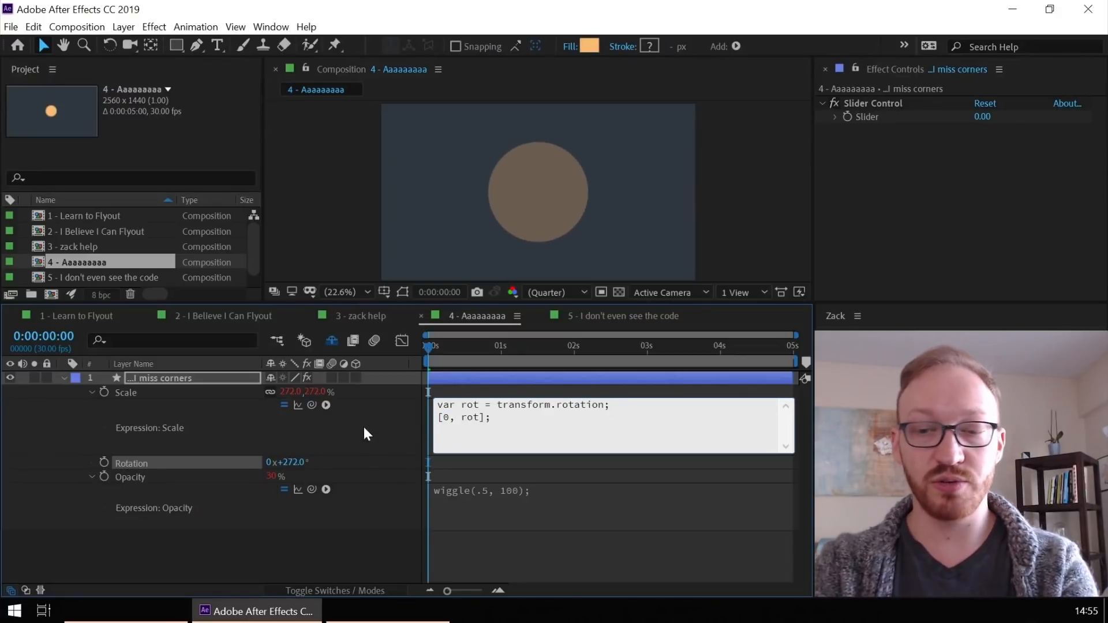
key("BackSpace")
type("20")
left_click(313, 465)
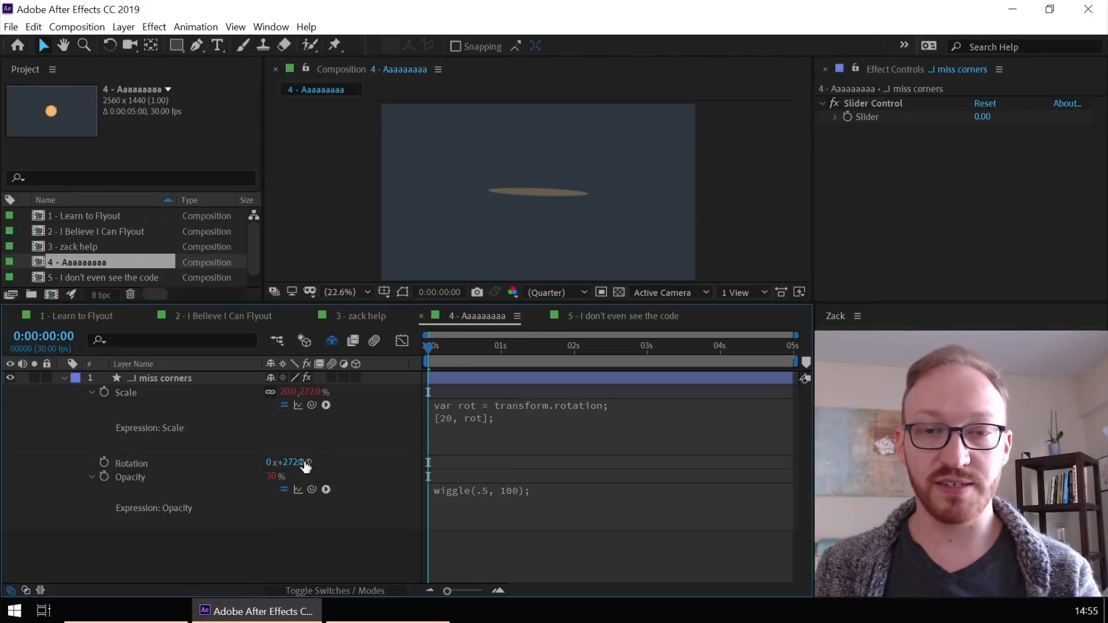
left_click_drag(305, 465, 594, 458)
Reset the circle's Rotation to 0x+0° and remove the expression from Scale
left_click(485, 420)
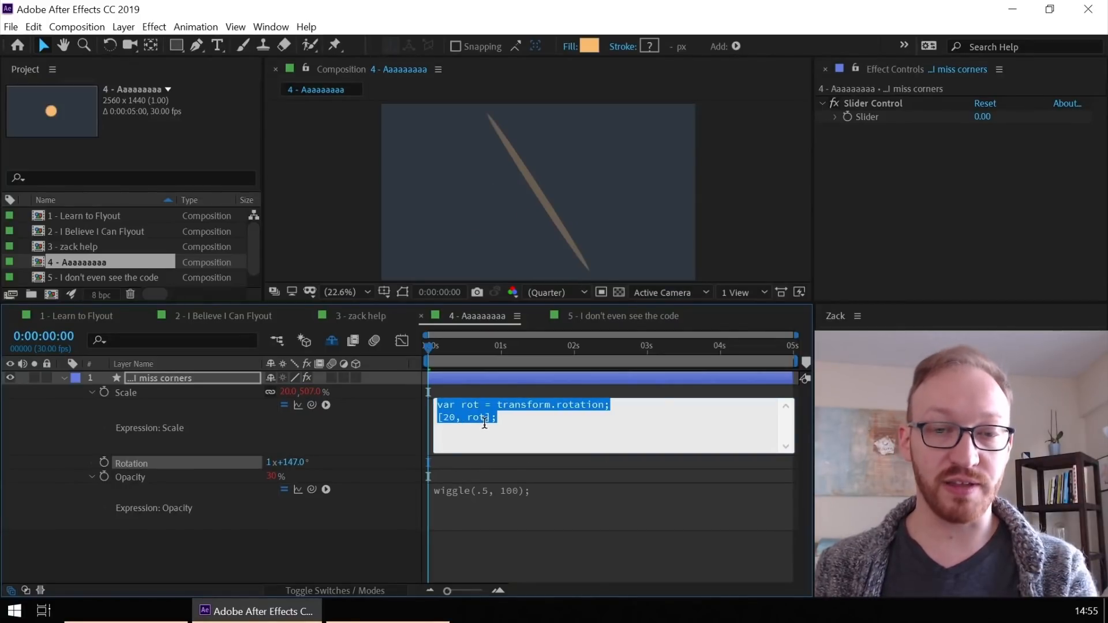
left_click(264, 463)
left_click(268, 463)
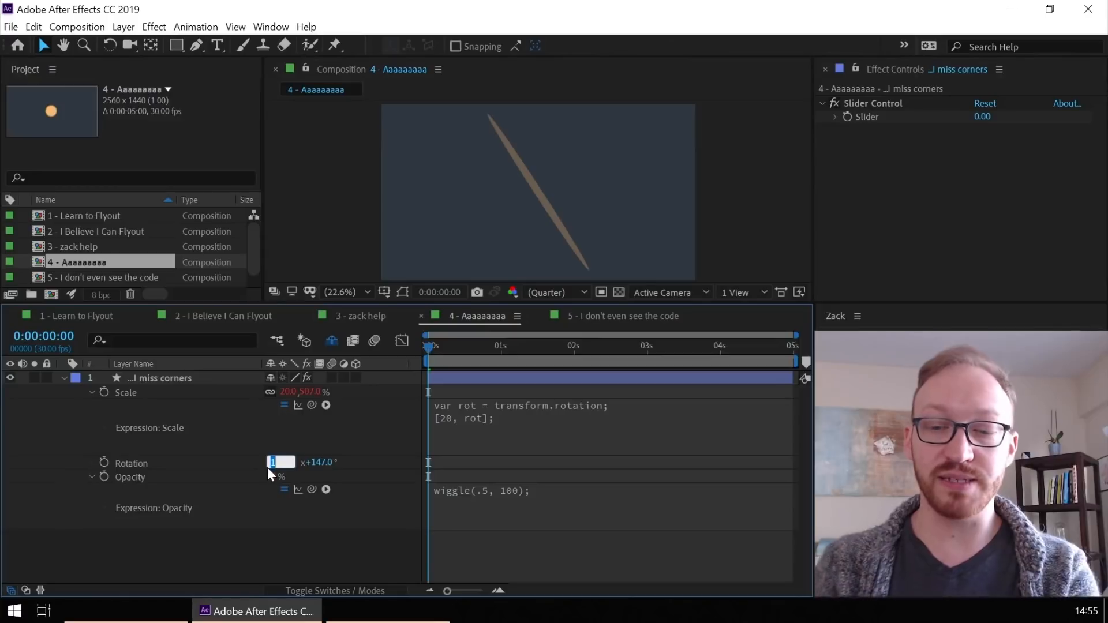
type("0")
key("Tab")
type("0")
key("Tab")
left_click(440, 434)
key("BackSpace")
left_click(372, 399)
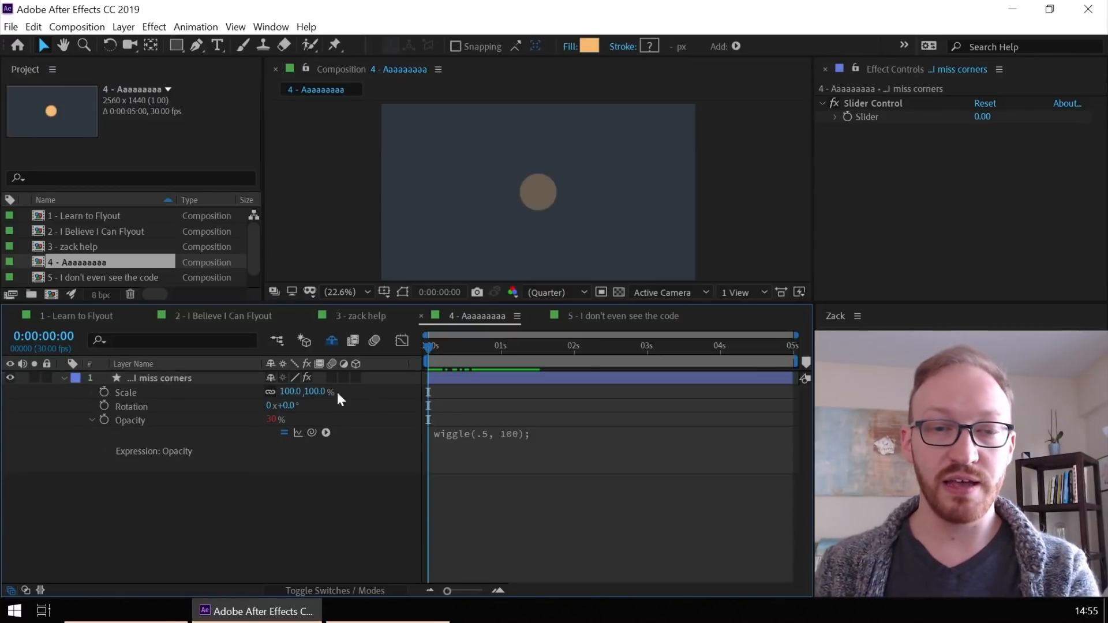
Add a Scale expression linked to Rotation with the pick whip, using temp for both array values
left_click(109, 390, "alt")
left_click_drag(311, 404, 210, 463)
left_click(350, 422)
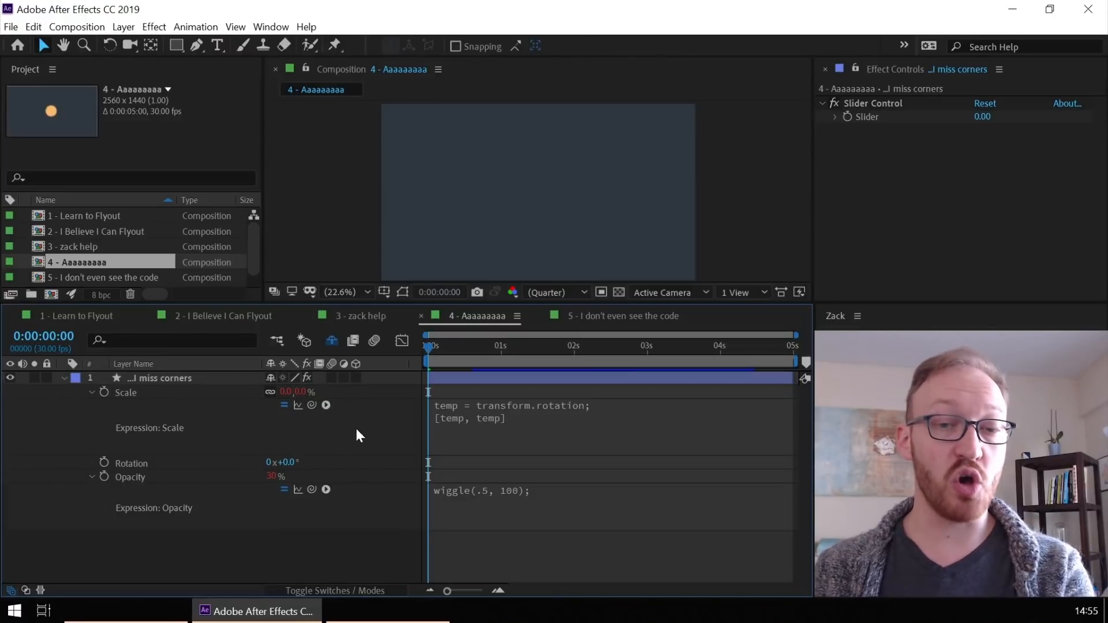
Set the circle's Rotation to 179° at 0:00:00:10 to test the linked scale, and review the Scale expression
left_click_drag(445, 356, 452, 349)
left_click_drag(289, 462, 311, 456)
left_click(182, 396)
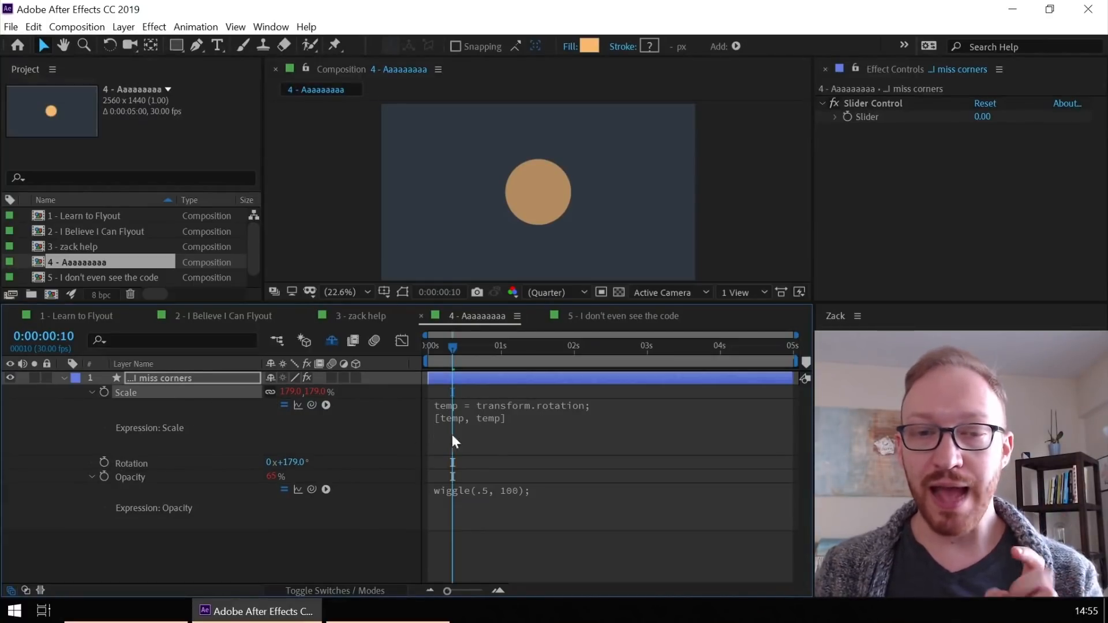
left_click_drag(525, 427, 411, 438)
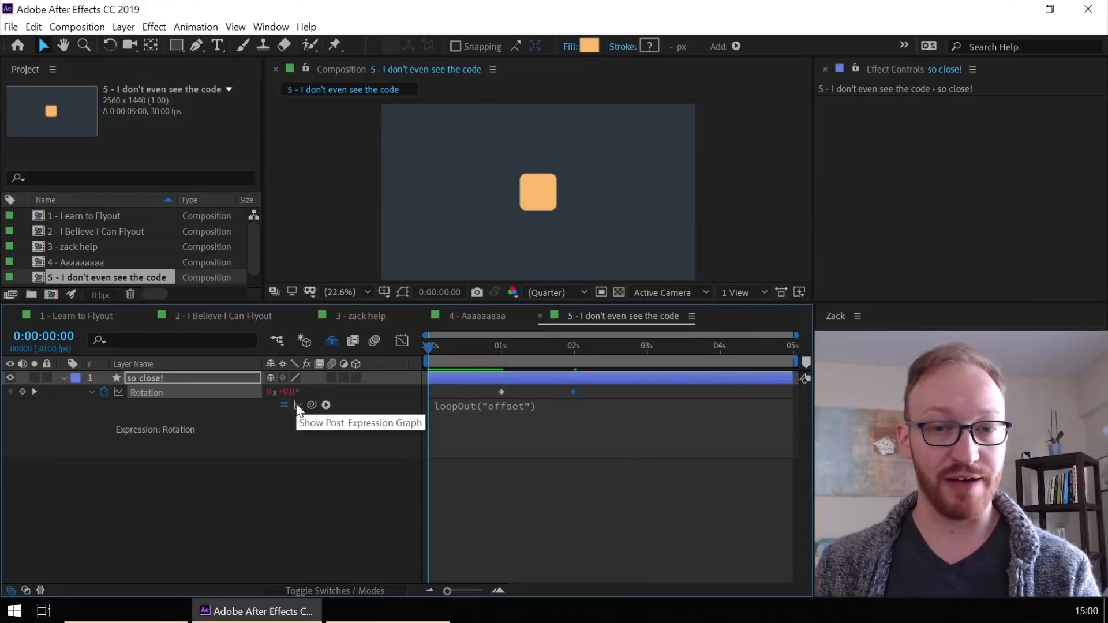
Display the square's Rotation in the Graph Editor and inspect its loopOut values at 0:00:01:00, 0:00:02:00 and 0:00:02:13
left_click(400, 342)
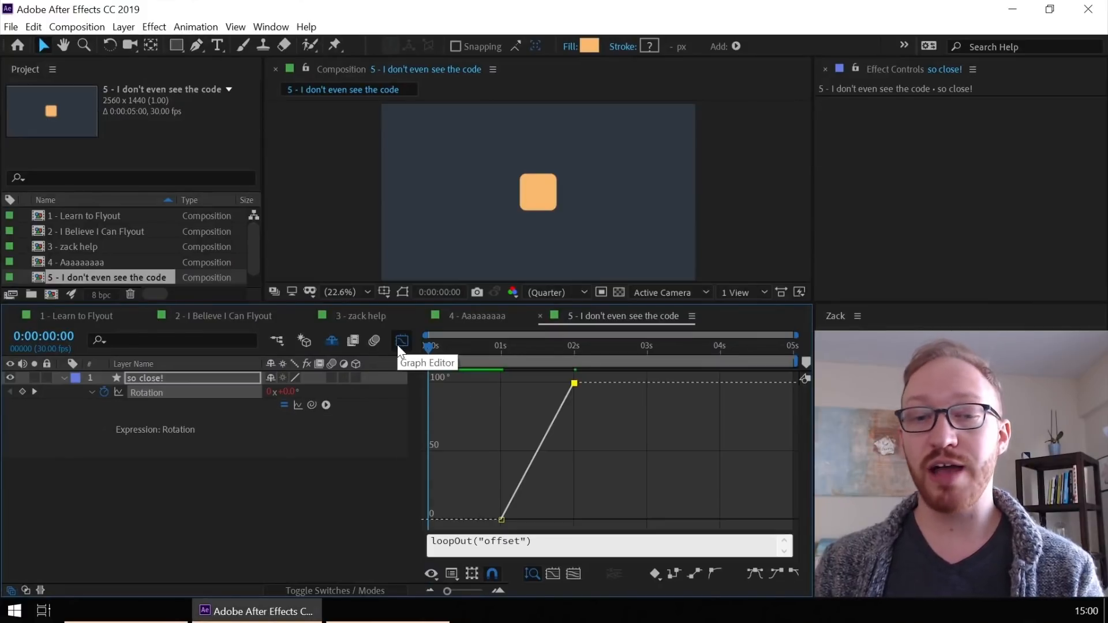
left_click(501, 354)
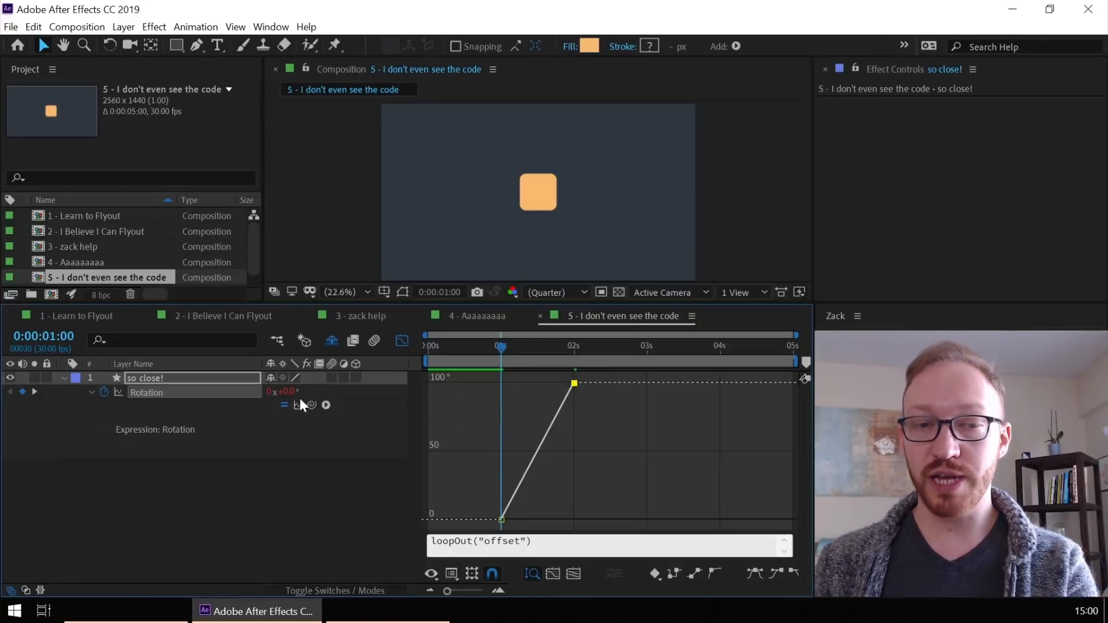
left_click(574, 349)
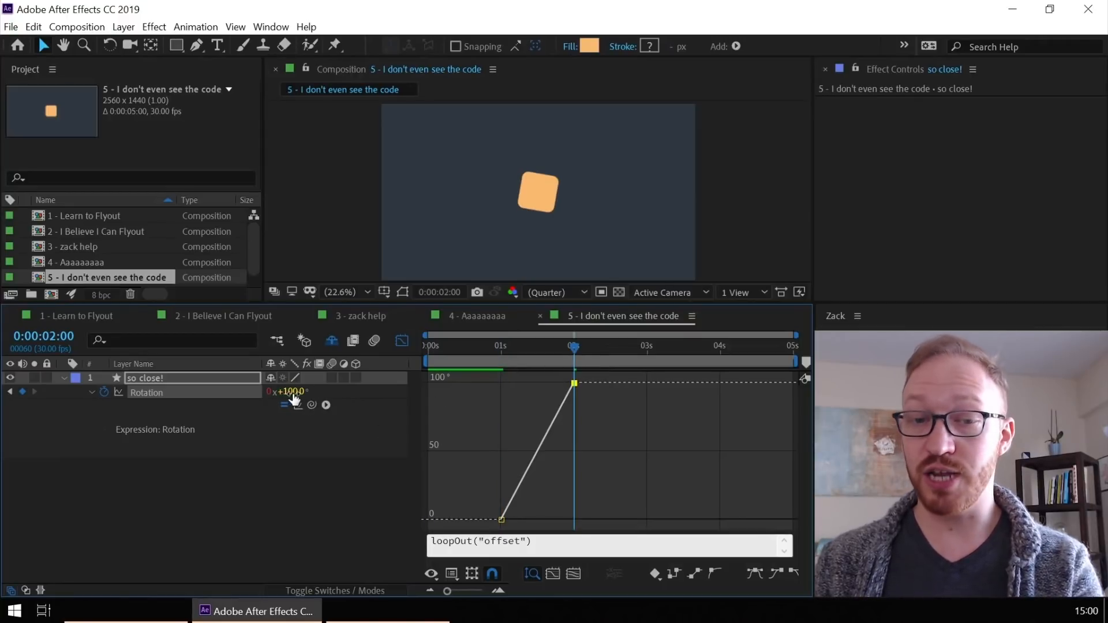
left_click(532, 540)
left_click_drag(532, 541, 502, 543)
left_click(542, 545)
left_click_drag(574, 353, 604, 377)
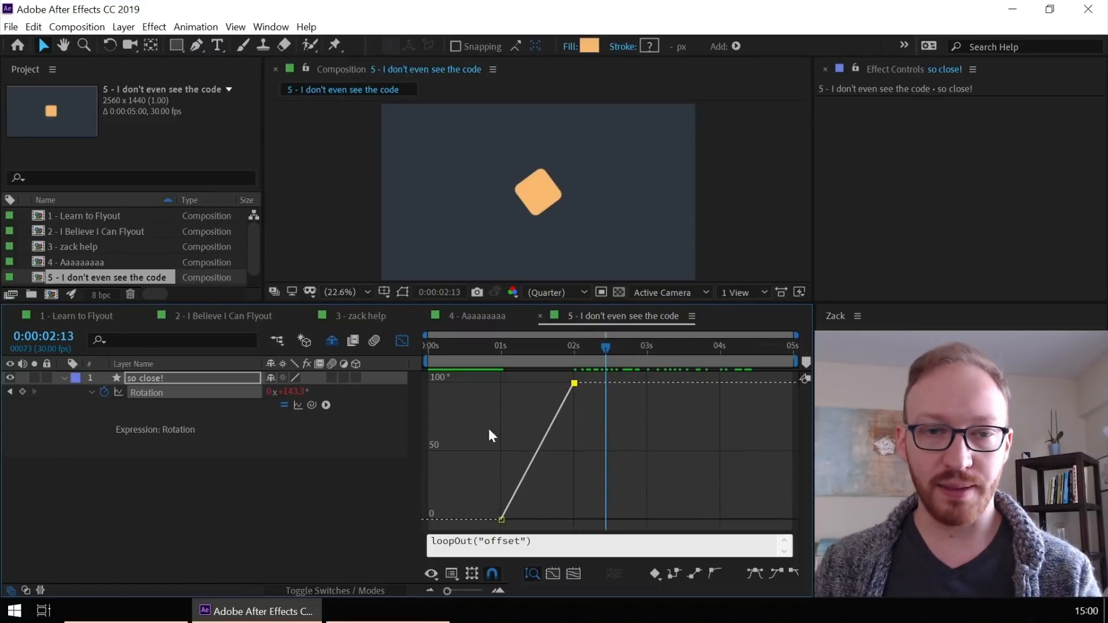
Show Rotation's post-expression graph, scrub to 0:00:04:19, and move the last keyframe slightly earlier and lower to test the loop
left_click(297, 405)
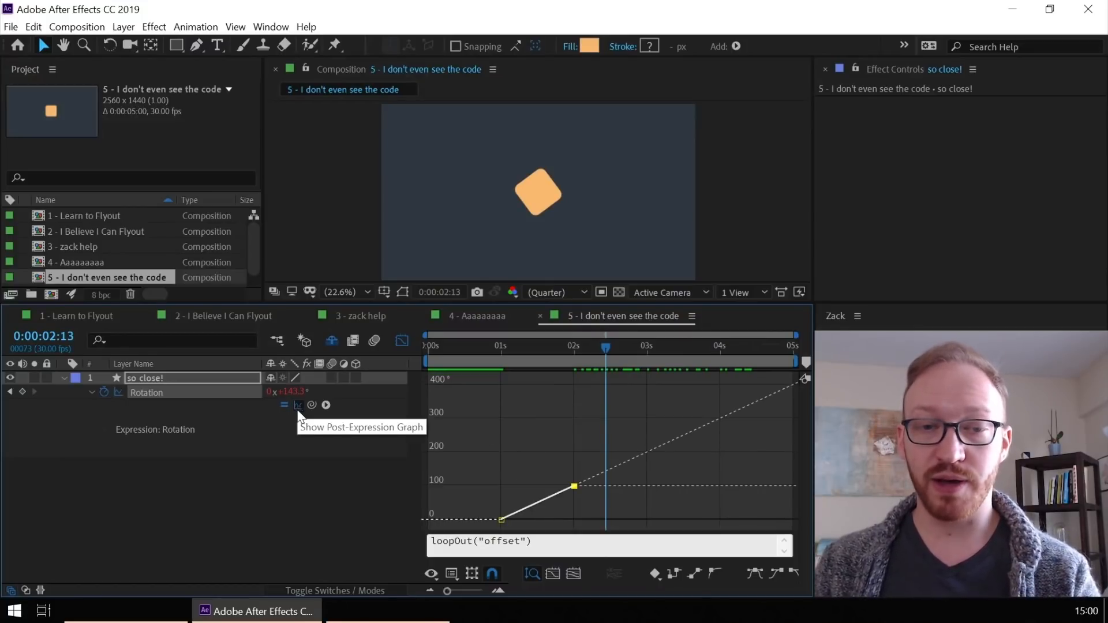
left_click_drag(605, 362, 766, 369)
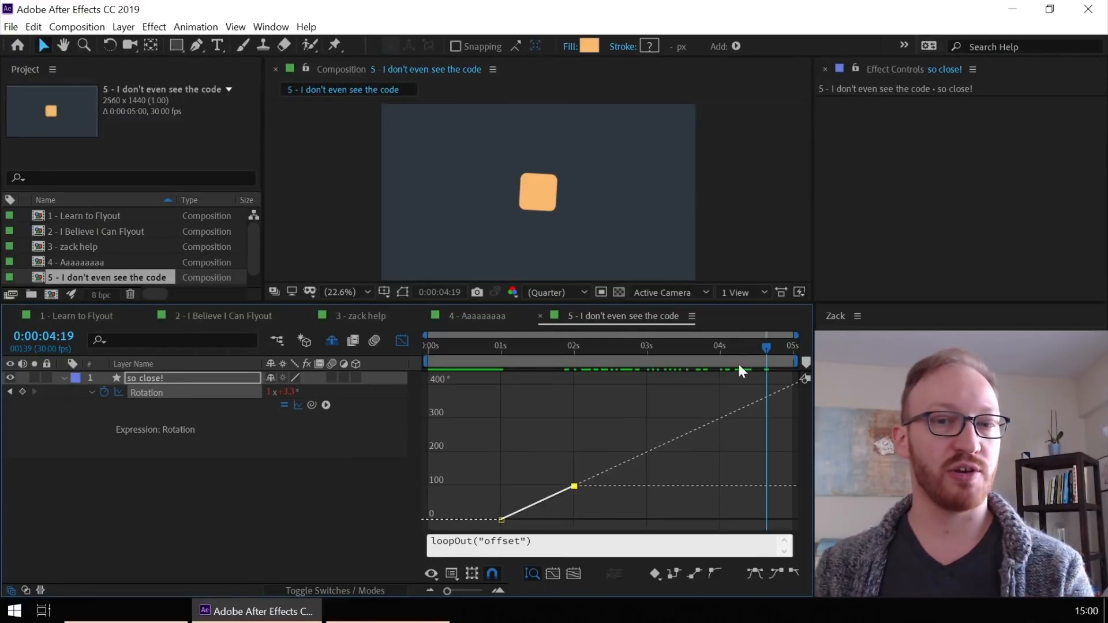
left_click_drag(570, 453, 573, 493)
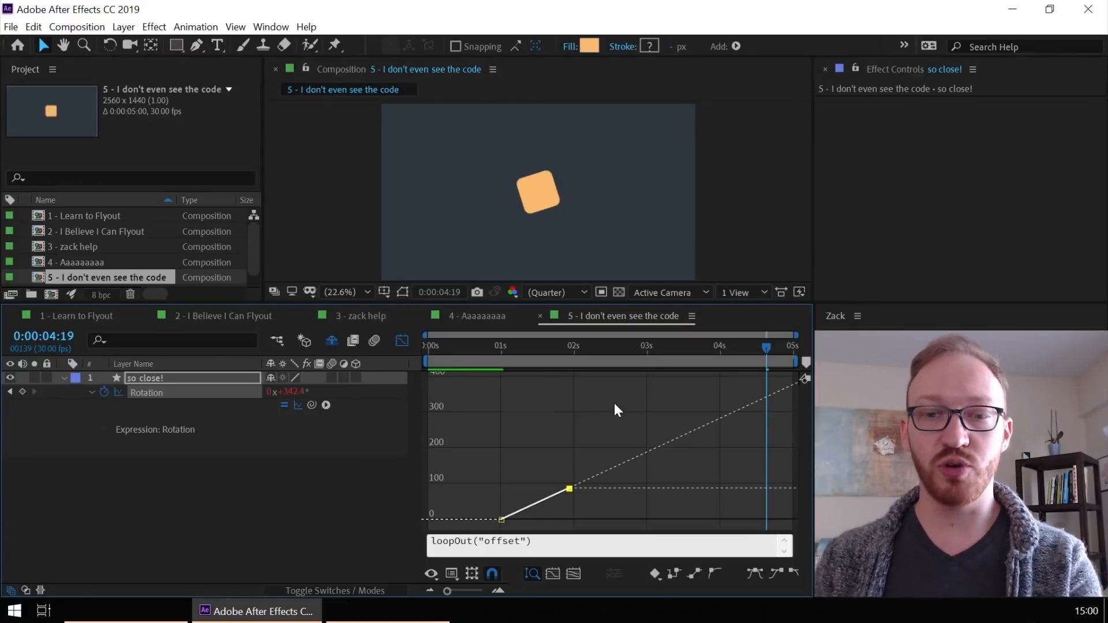
Change the loopOut type to "pingpong", review the loop, and set the square's Rotation to 41.5° at 0:00:01:18
double_click(513, 542)
type("pingpong")
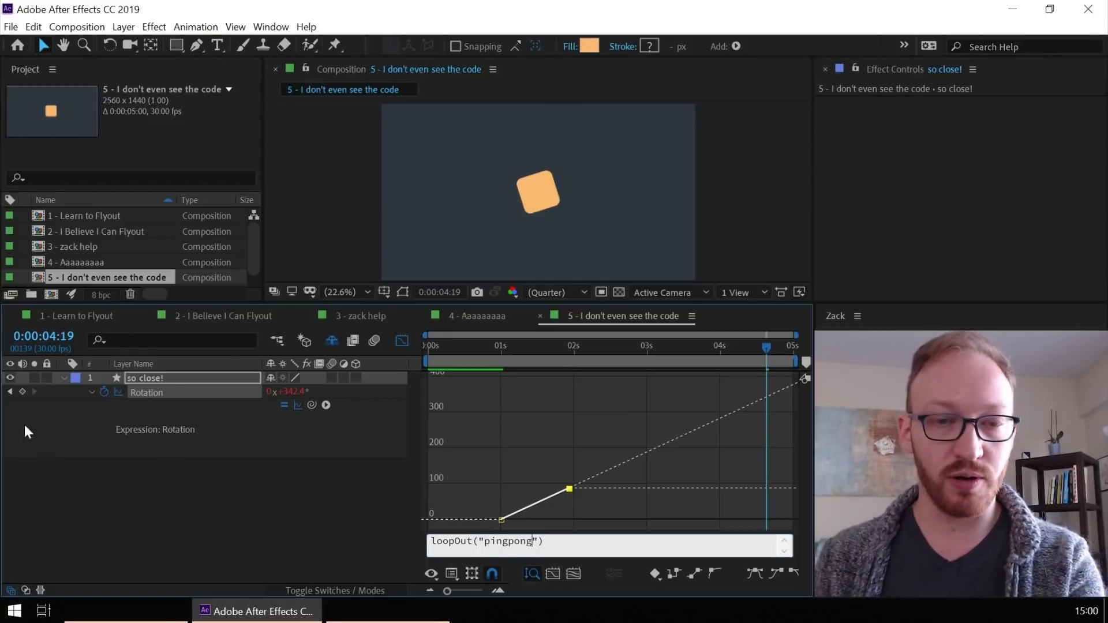
left_click(207, 381)
left_click_drag(561, 347, 681, 362)
left_click(544, 358)
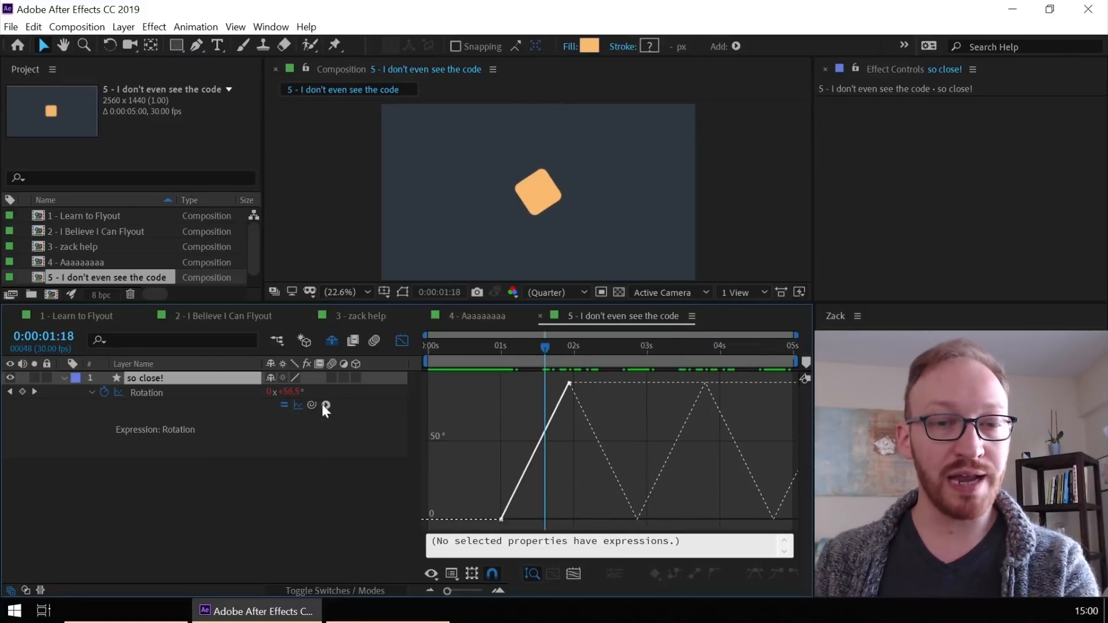
mouse_move(286, 393)
left_mouse_down()
mouse_move(297, 394)
mouse_move(288, 397)
left_mouse_up()
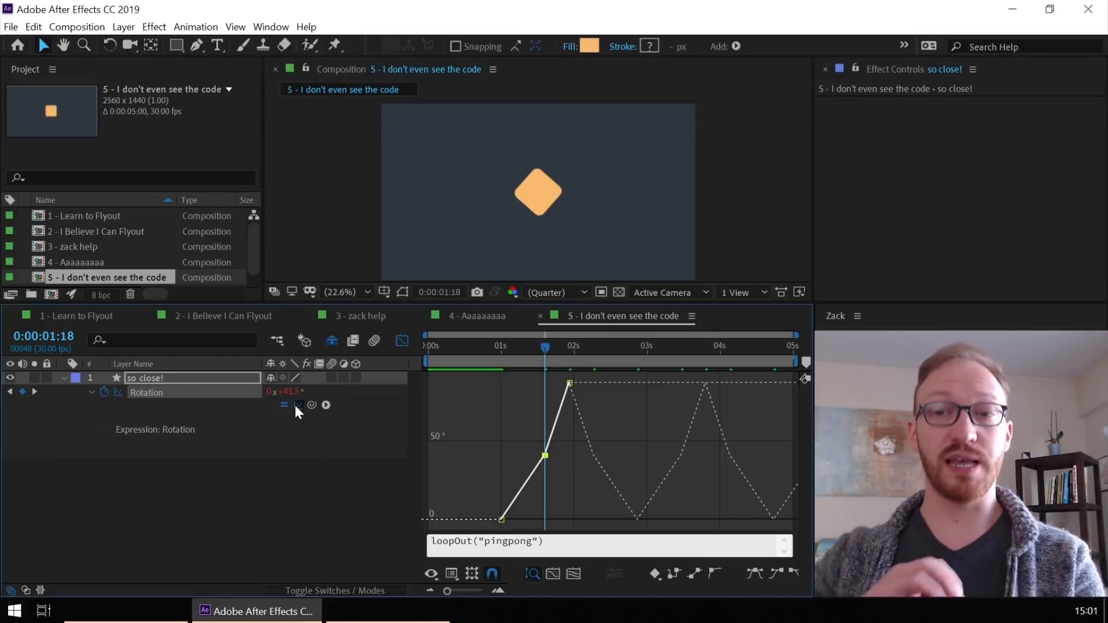
Remove all Rotation keyframes, replace the loopOut expression with Math.sin(time * 2) * 100; and preview the motion
left_click(103, 392)
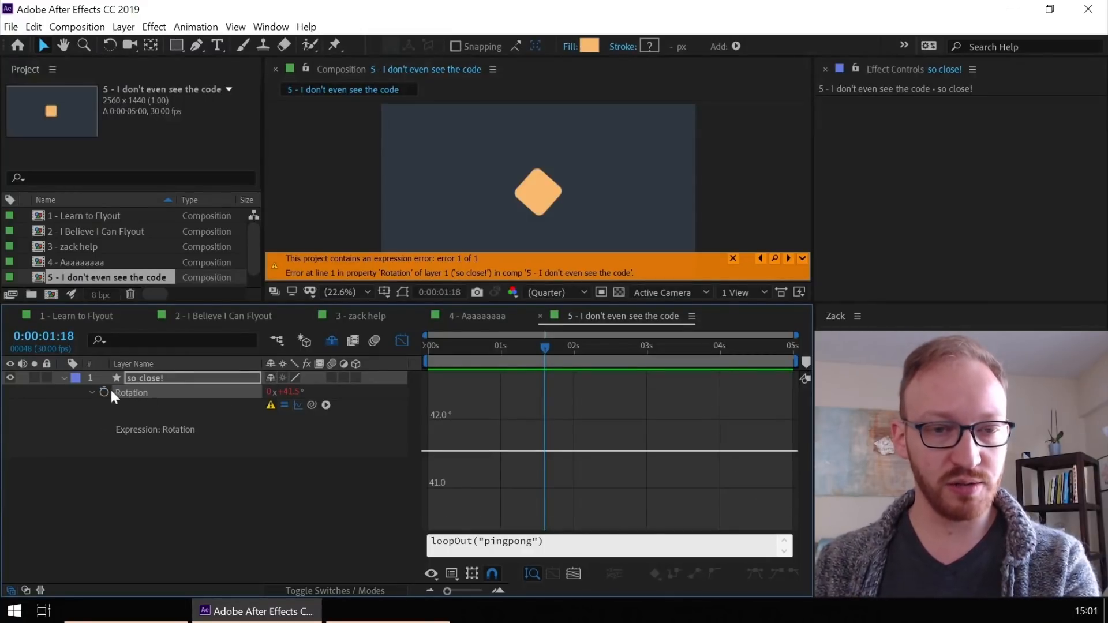
left_click(549, 537)
type("Math.s")
key("BackSpace")
key("BackSpace")
key("BackSpace")
key("BackSpace")
key("BackSpace")
type("ath.sin(time ")
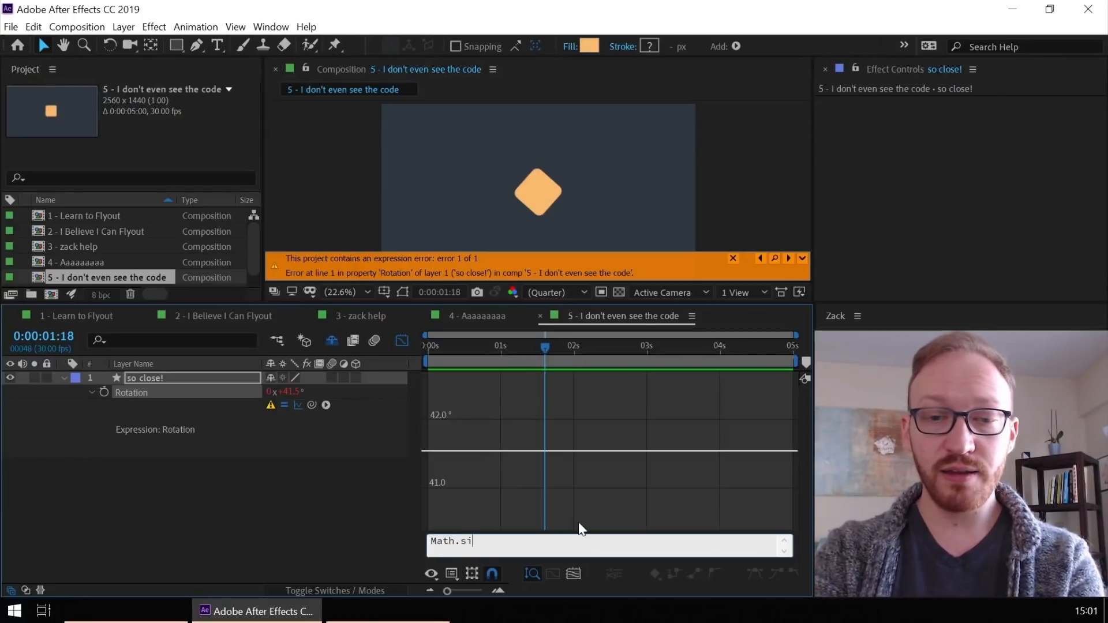
type("* 2) * 100;")
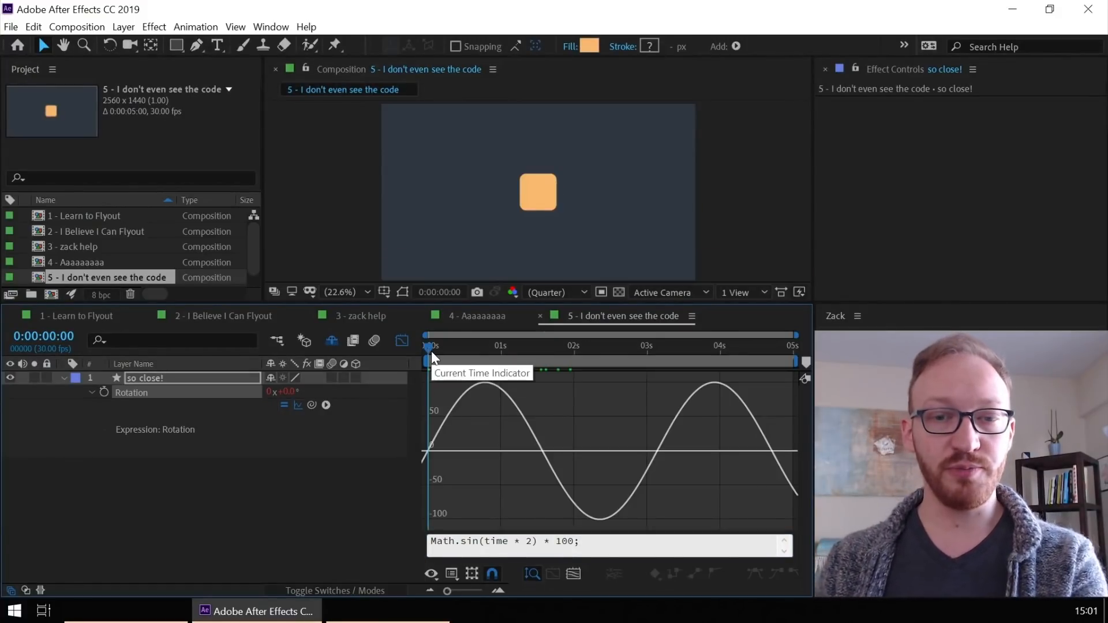
key("space")
key("space")
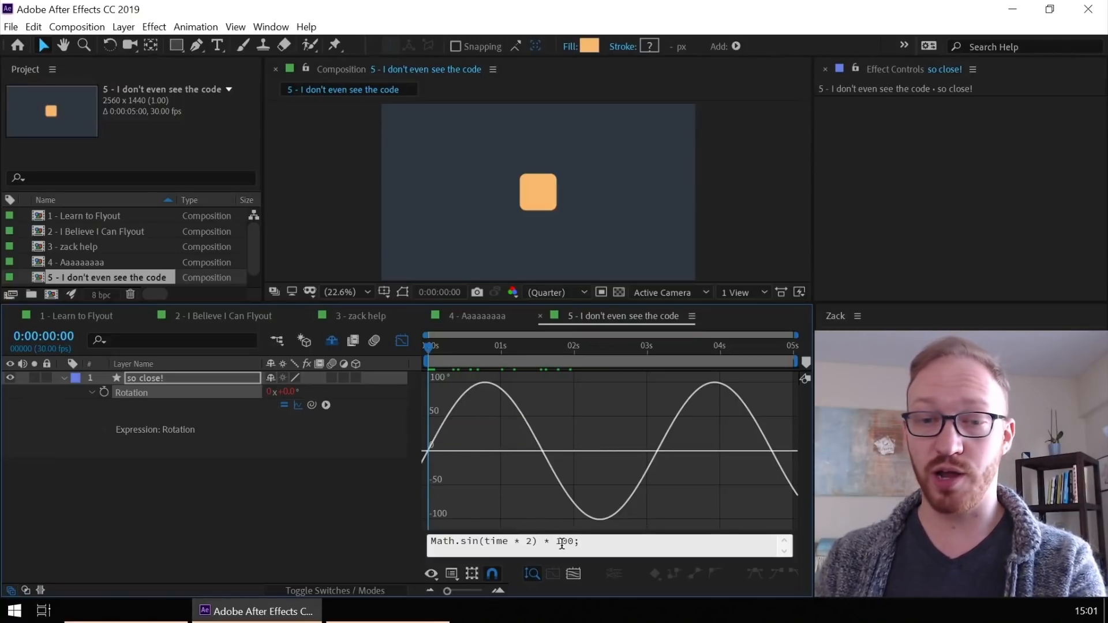
Turn off Auto-Zoom Height to Fit View in the graph and reduce the sine expression's outer multiplier to 50
right_click(514, 487)
left_click(526, 239)
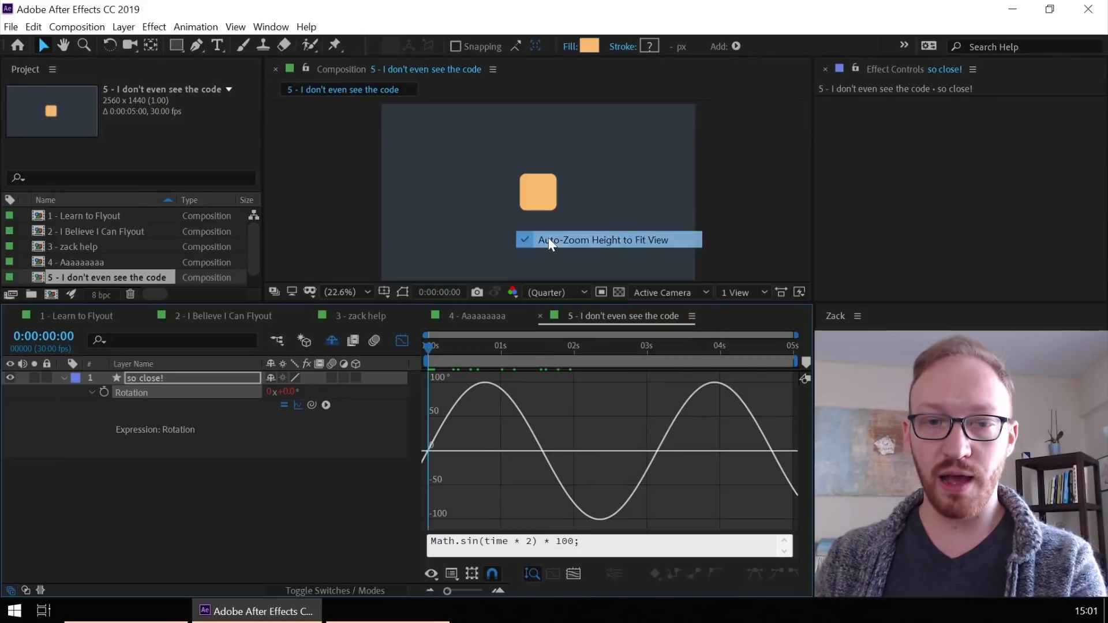
double_click(561, 542)
type("50")
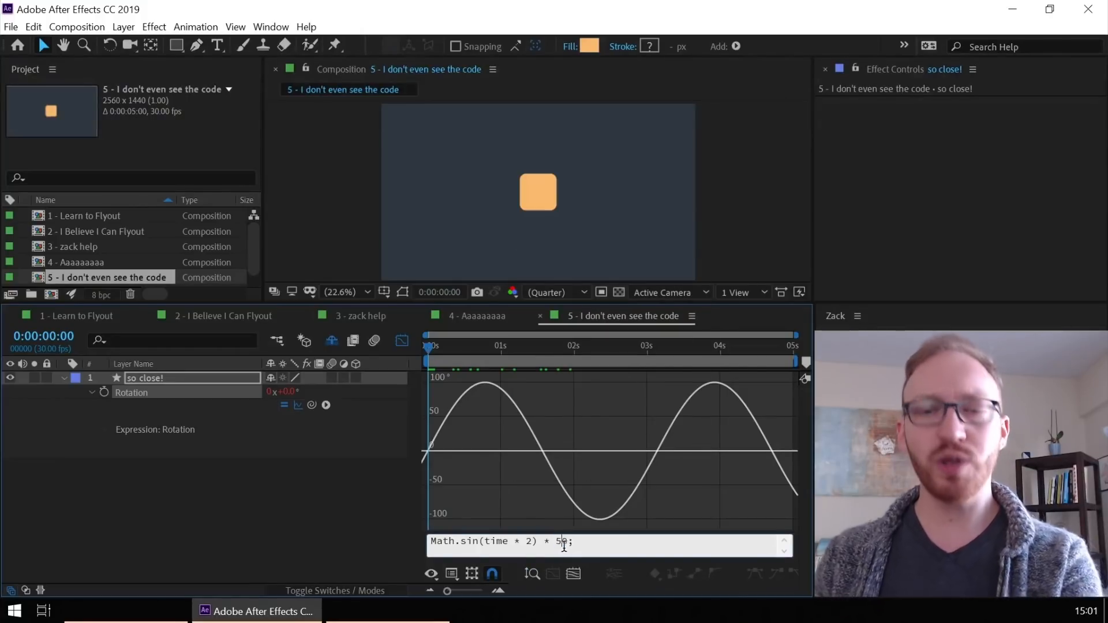
left_click(179, 394)
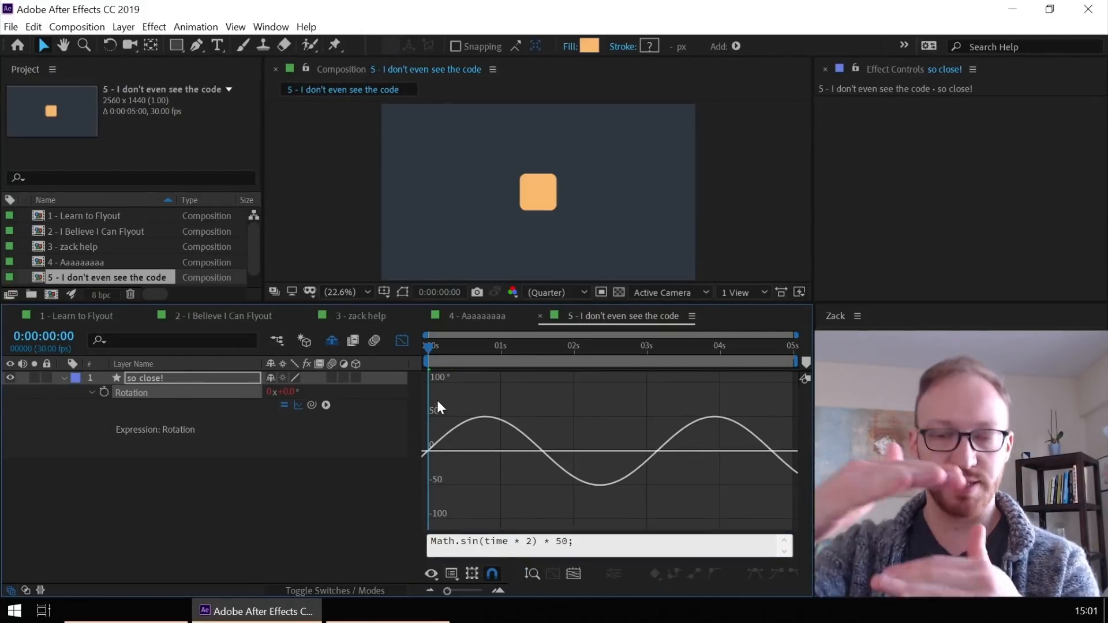
Set the time multiplier inside the Math.sin expression to 5
double_click(529, 541)
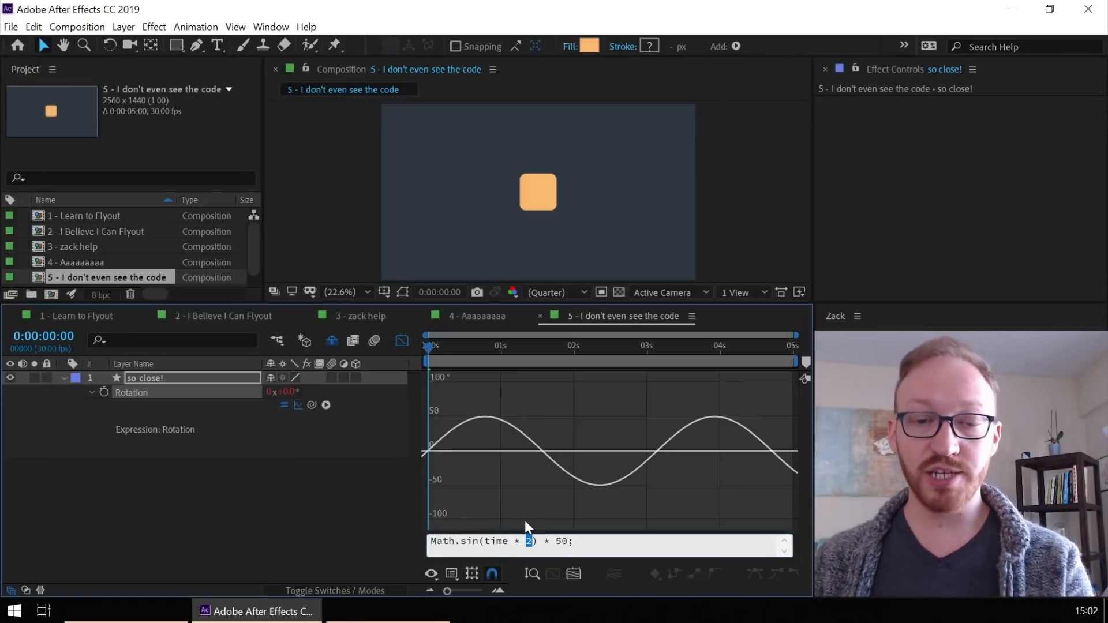
type("5")
left_click(213, 393)
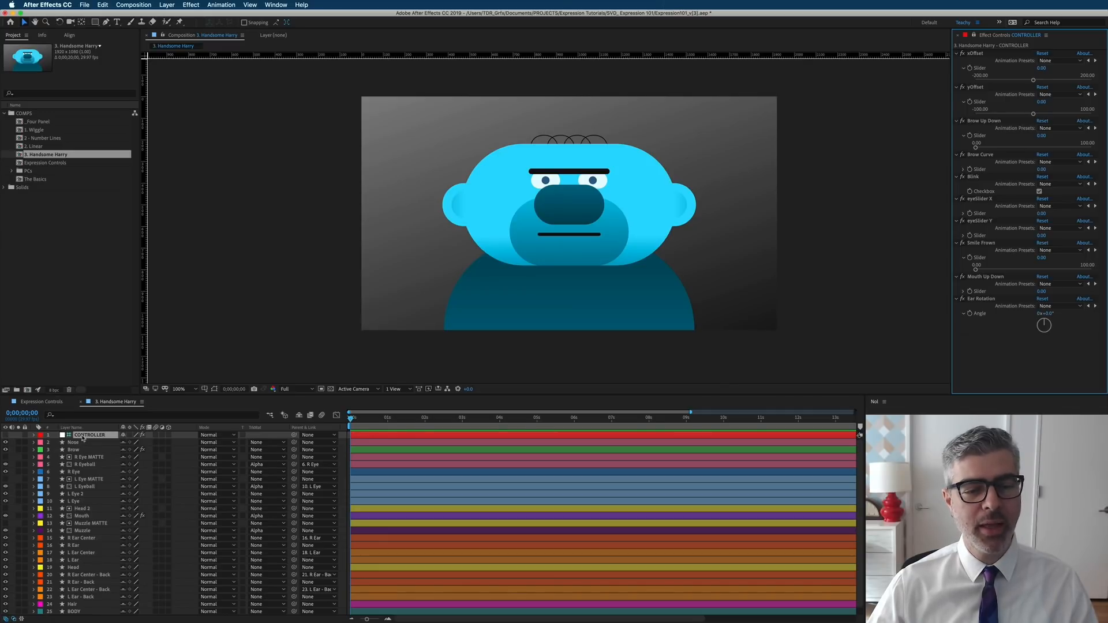
On the CONTROLLER layer, set xOffset to about 41.2, yOffset to about -35.58, Brow Curve to -19 and Brow Up Down to about 11.24
left_click(82, 437)
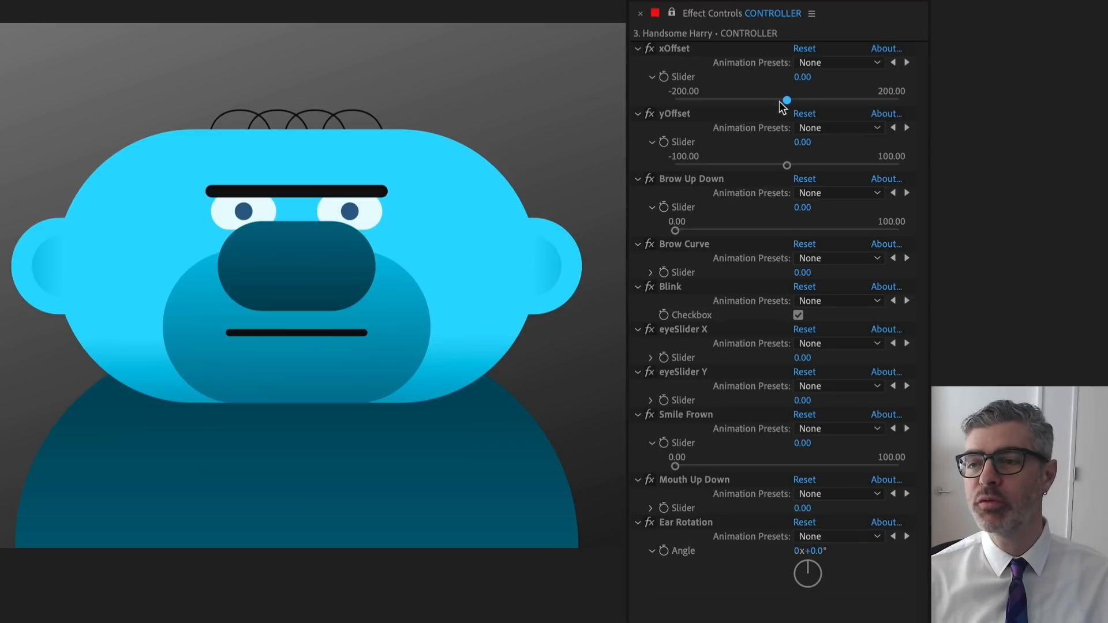
mouse_move(788, 101)
left_mouse_down()
mouse_move(712, 103)
mouse_move(832, 101)
mouse_move(680, 101)
mouse_move(788, 98)
left_mouse_up()
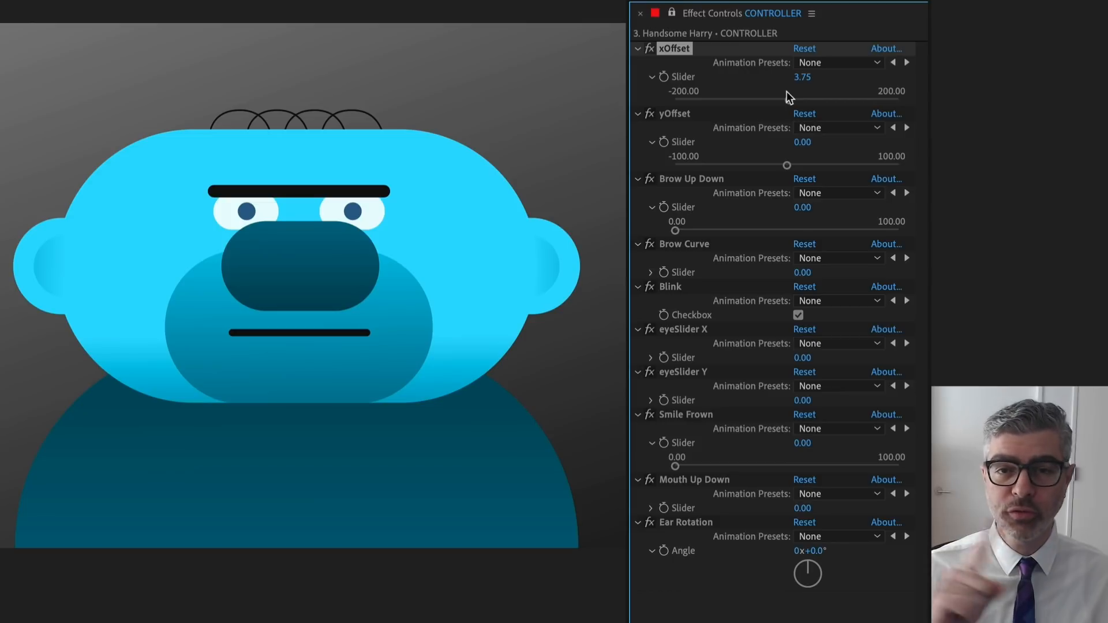
left_click_drag(785, 98, 810, 99)
left_click_drag(787, 166, 747, 155)
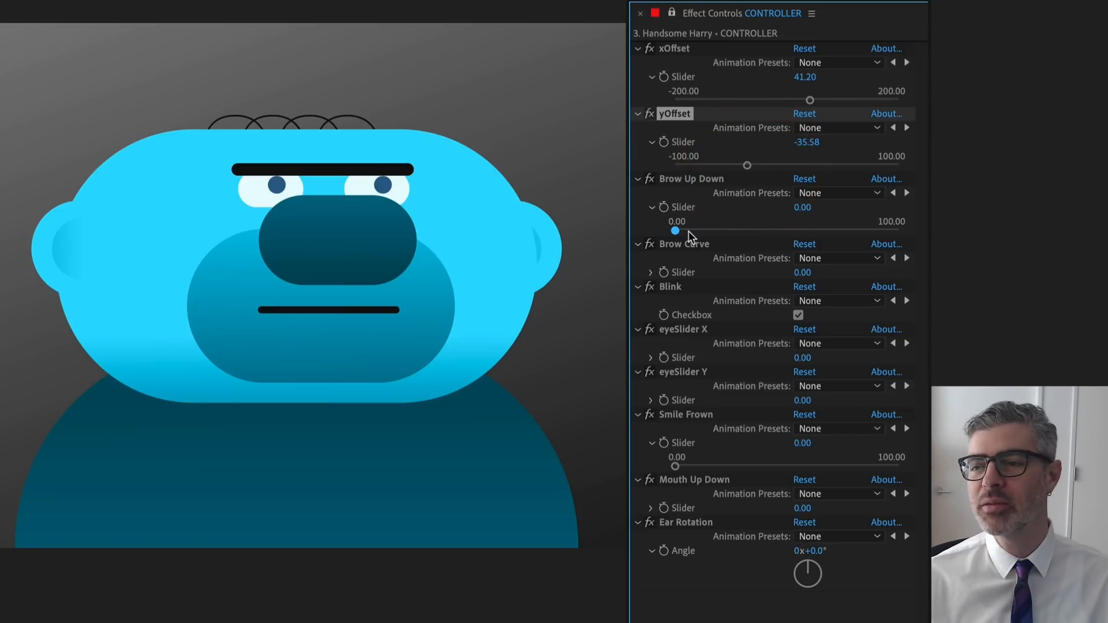
left_click_drag(798, 275, 782, 273)
left_click_drag(681, 230, 700, 231)
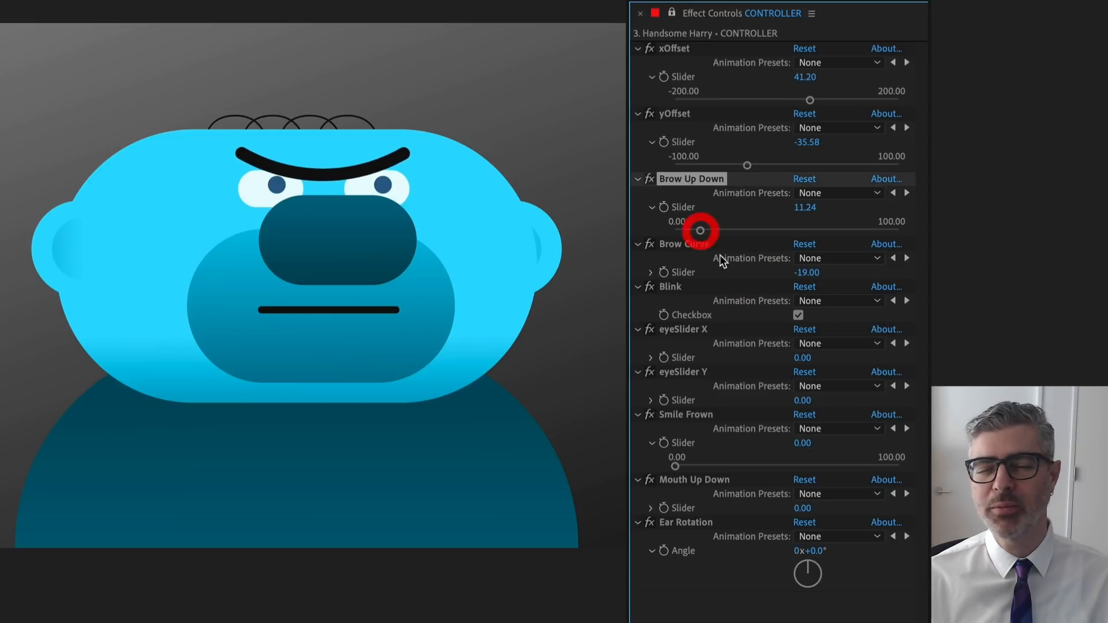
Toggle the Blink checkbox off and on repeatedly to test the character's eyes, leaving it enabled
left_click(798, 314)
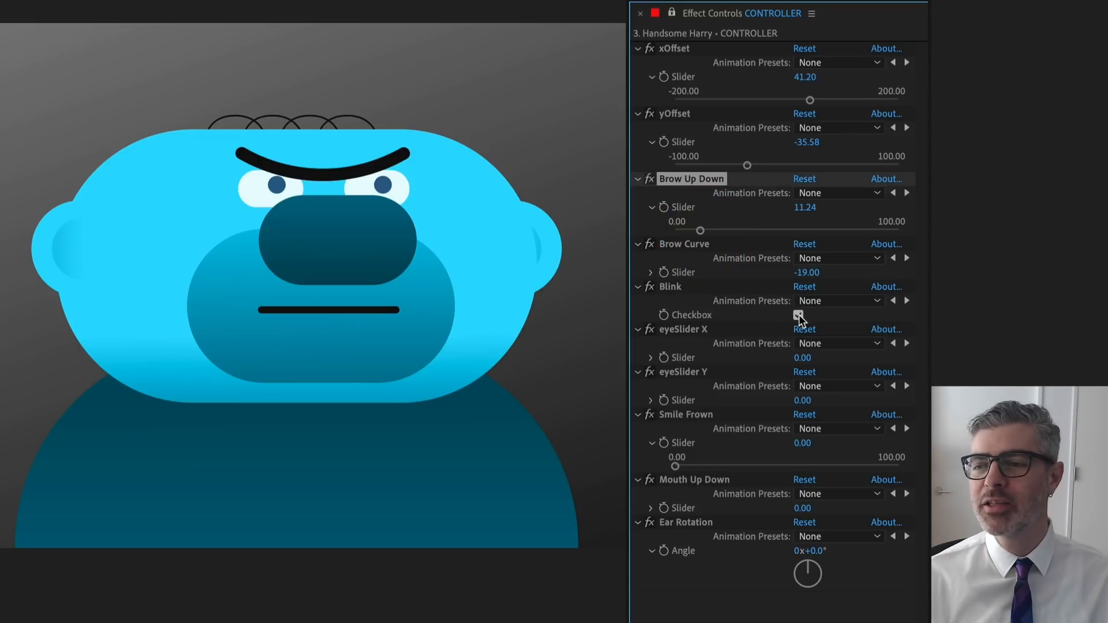
left_click(799, 315)
left_click(798, 315)
left_click(799, 315)
left_click(799, 315)
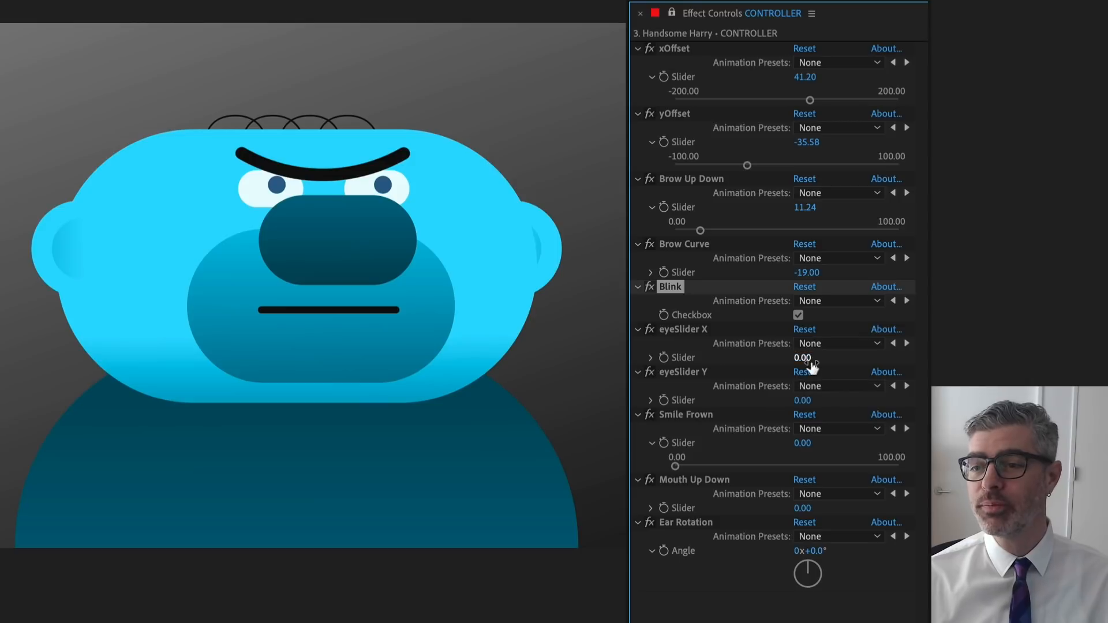
Set eyeSlider X to about 4, eyeSlider Y to about 3, Smile Frown to about 23.97 and Mouth Up Down to about -38
mouse_move(802, 362)
left_mouse_down()
mouse_move(746, 355)
mouse_move(799, 354)
left_mouse_up()
left_click_drag(796, 400, 806, 398)
left_click_drag(675, 466, 728, 461)
left_click_drag(802, 508, 772, 510)
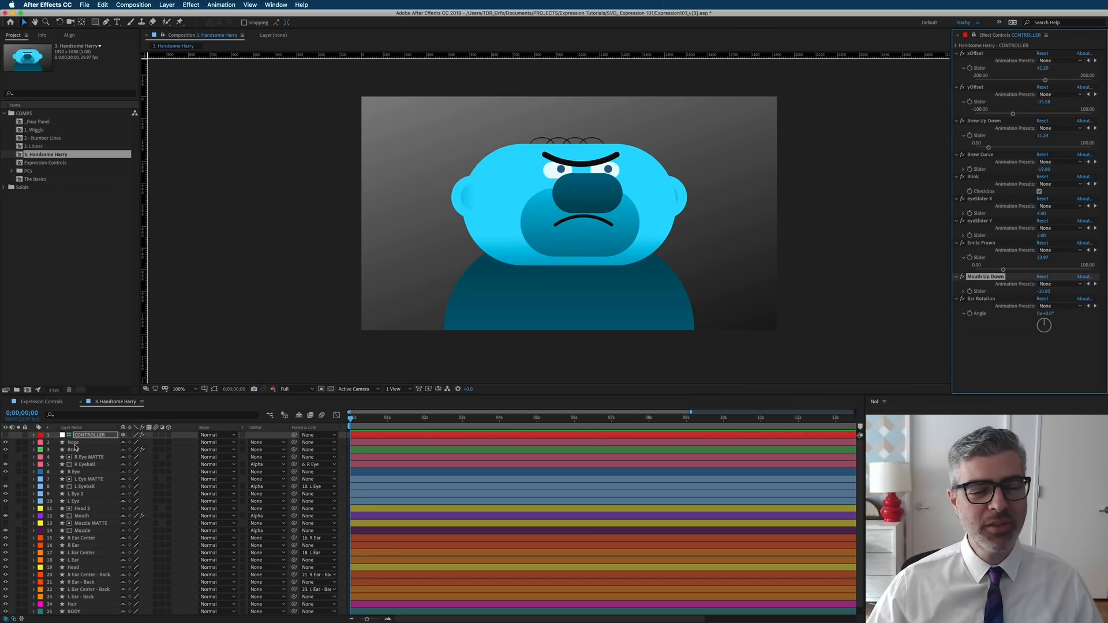
Reveal the Nose layer's X and Y Position expressions to examine how linear() links them to the offset sliders
left_click(74, 443)
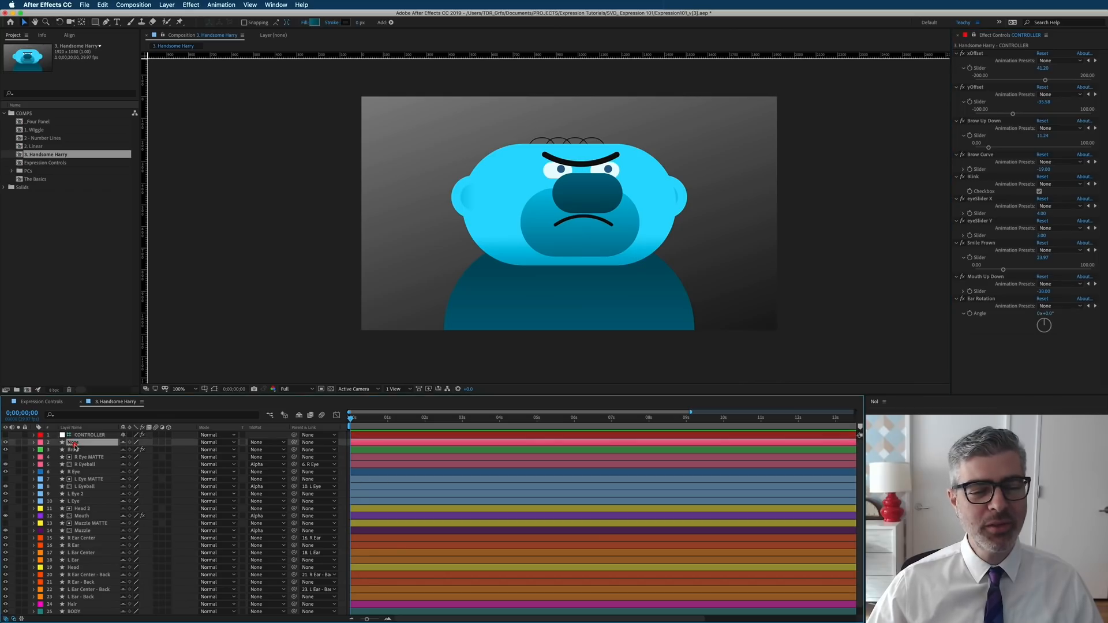
key("p")
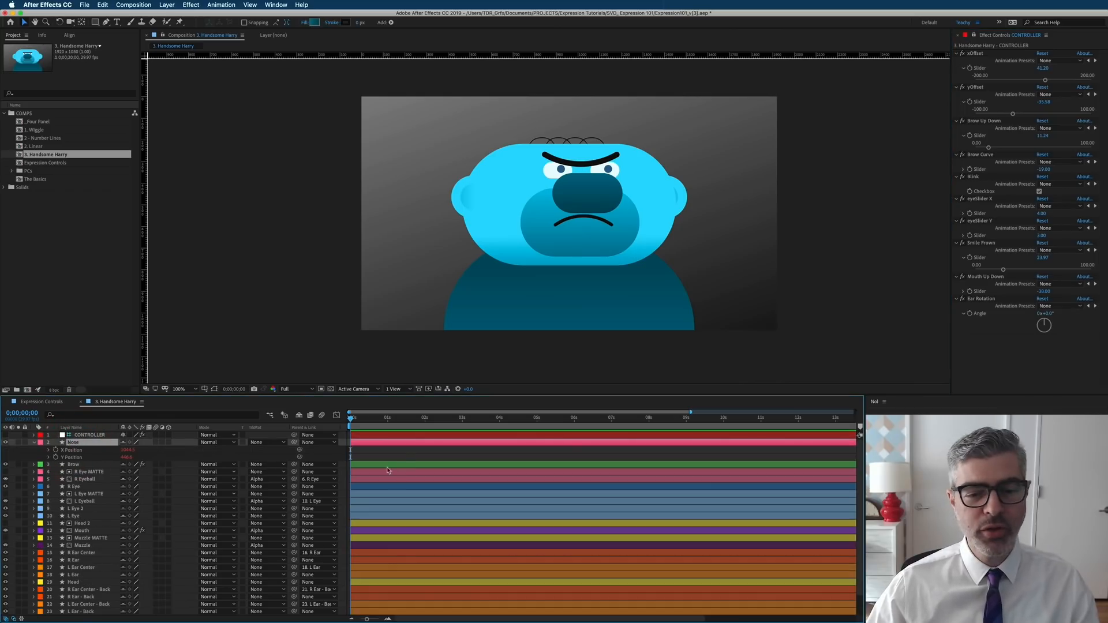
left_click(49, 450)
left_click(49, 471)
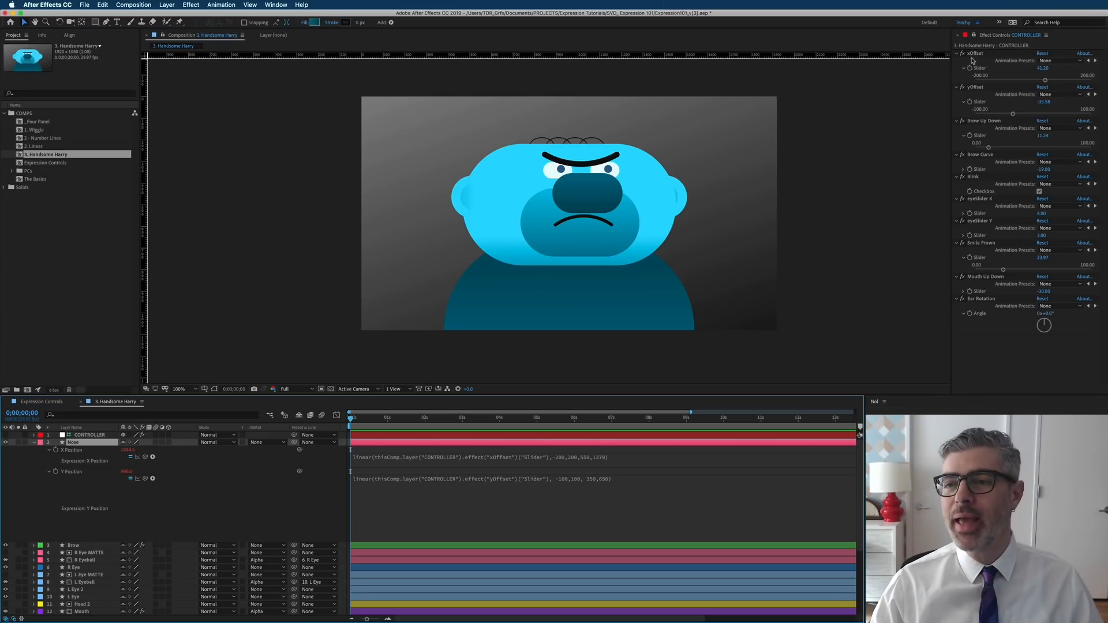
Move CONTROLLER's xOffset to its extremes, 200 and -200, to check the nose's X Position limits
left_click_drag(1044, 81, 1090, 80)
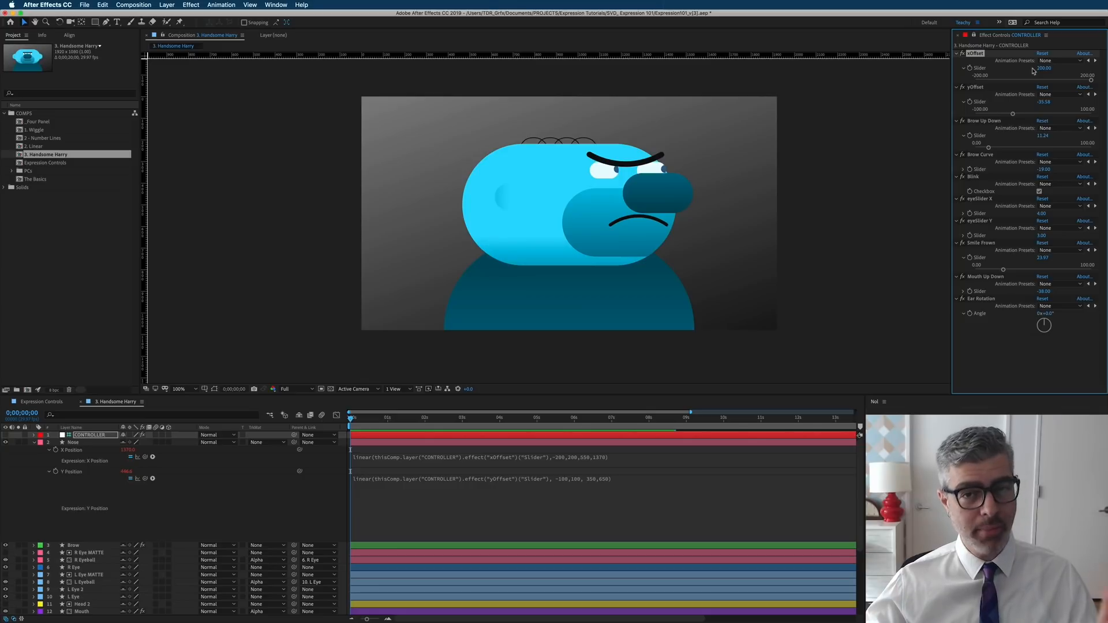
left_click(1043, 80)
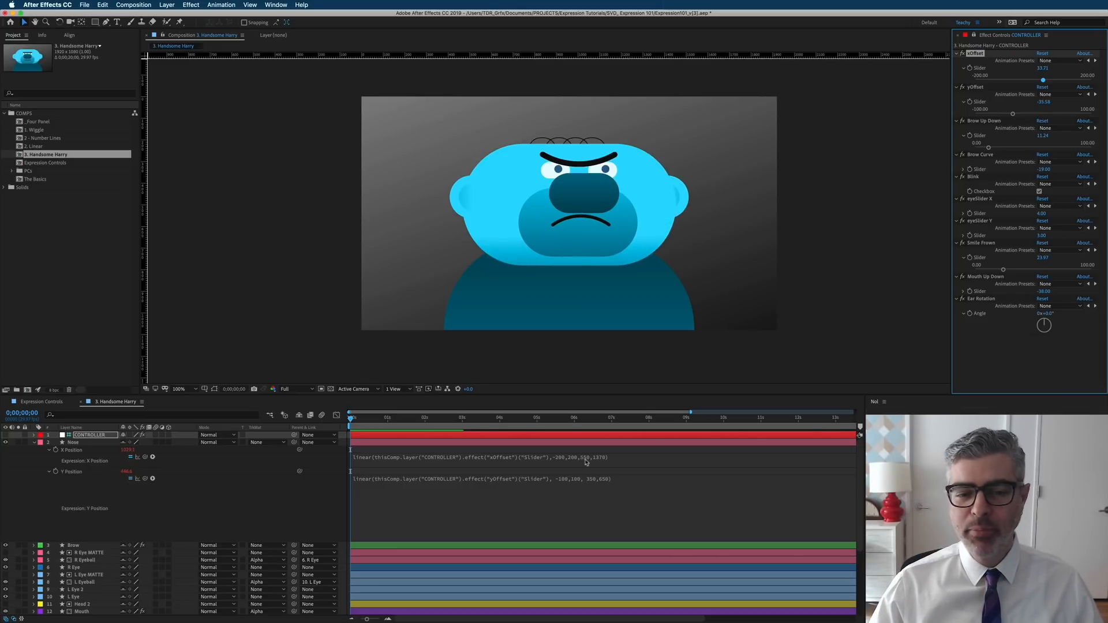
left_click_drag(987, 81, 954, 80)
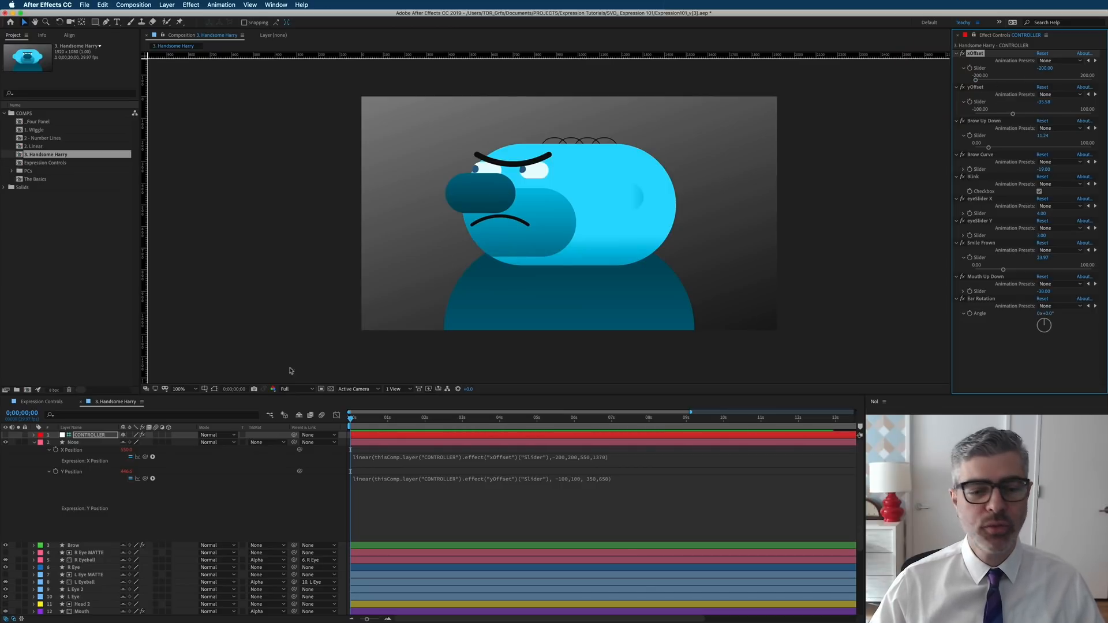
left_click(123, 451)
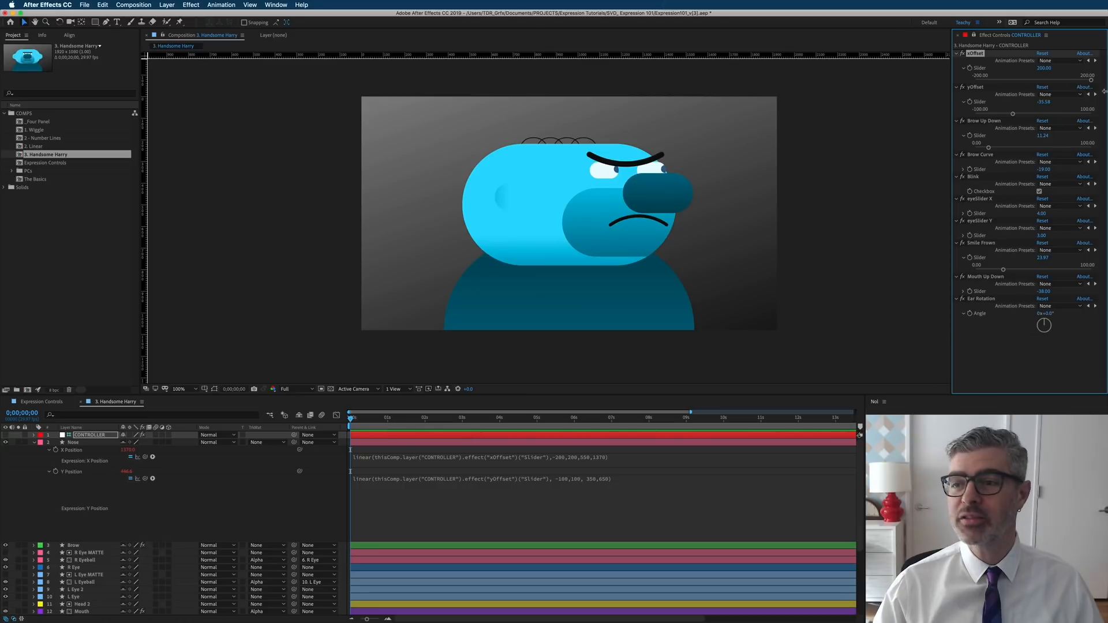
Reset xOffset to 0 and collapse the Nose layer's properties
left_click(1043, 68)
type("0")
key("Return")
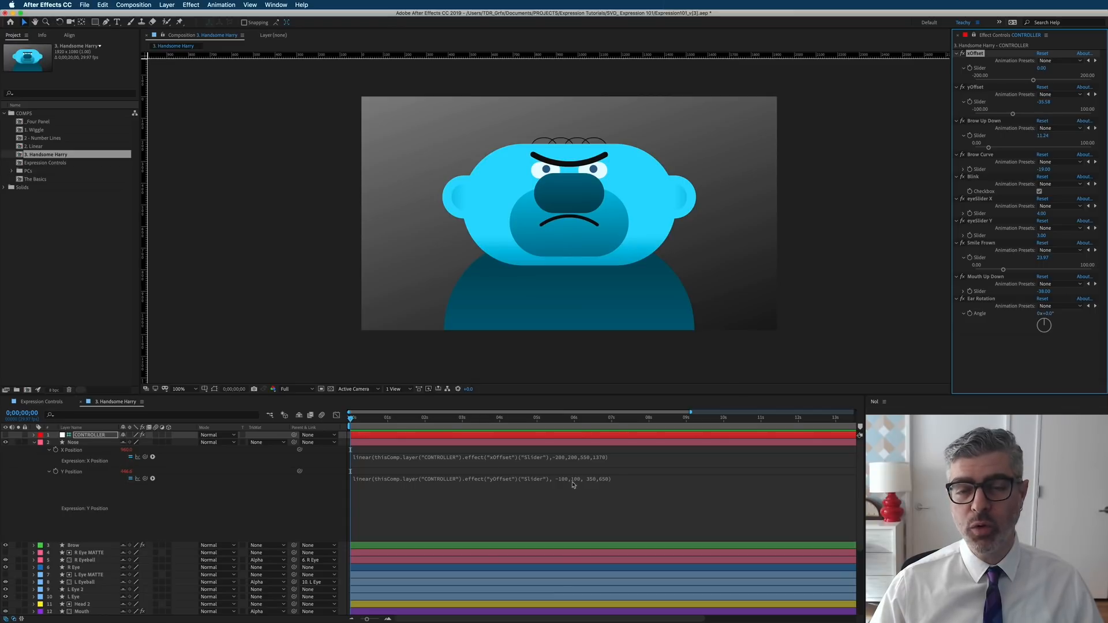
left_click(33, 442)
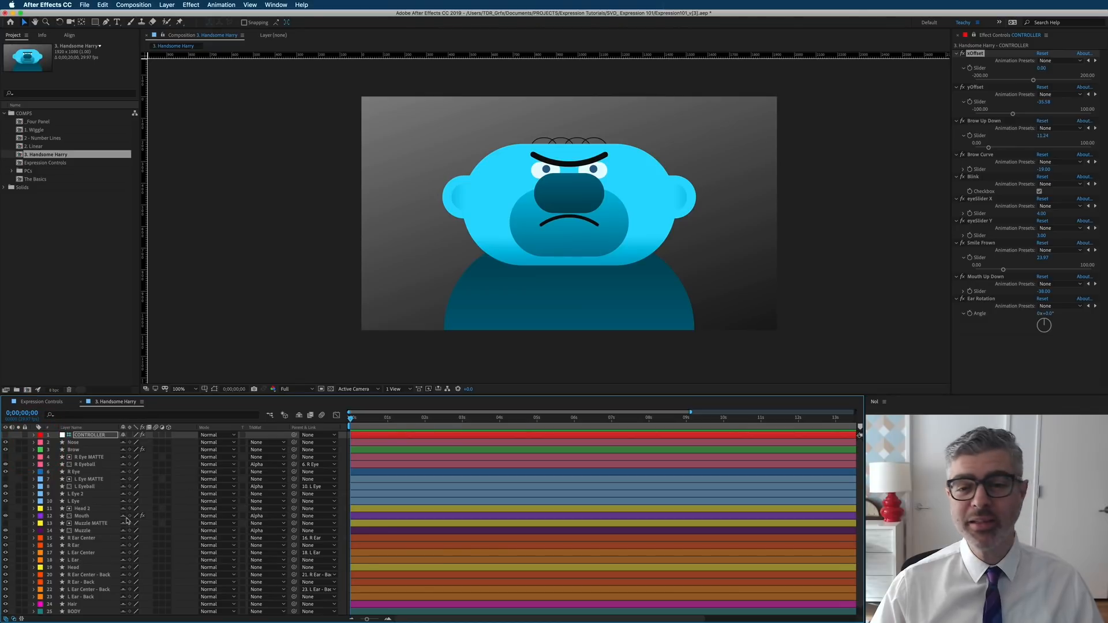
Test the head turn and ear movement by moving xOffset to about -48.69, about 74.16 and about -17.23
scroll(86, 548, "down", 1)
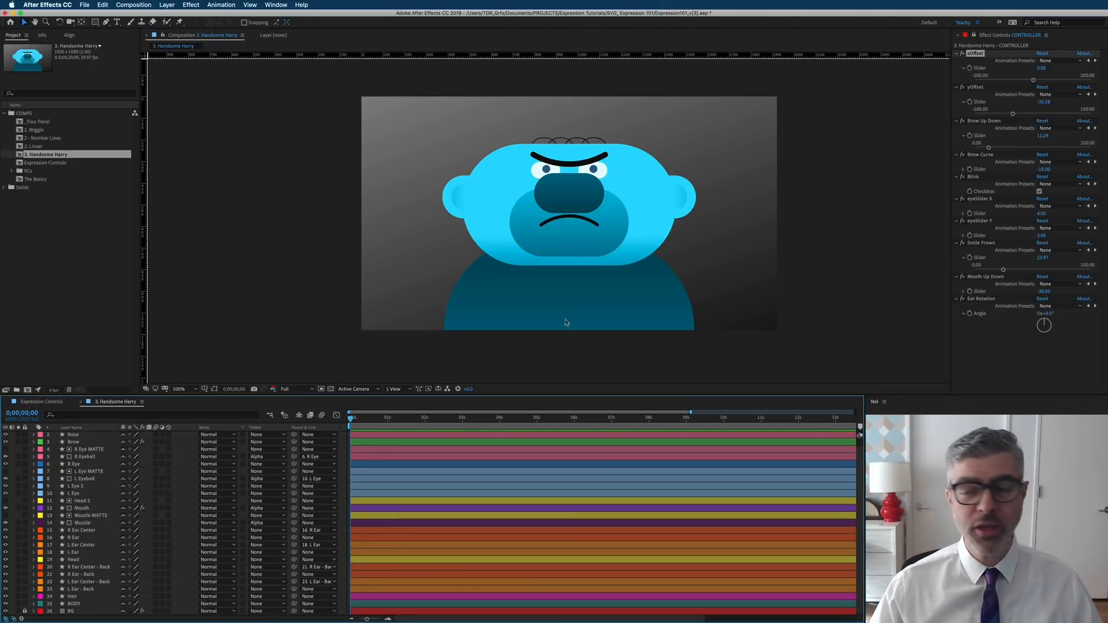
mouse_move(1033, 80)
left_mouse_down()
mouse_move(1003, 83)
mouse_move(1067, 85)
mouse_move(1020, 86)
left_mouse_up()
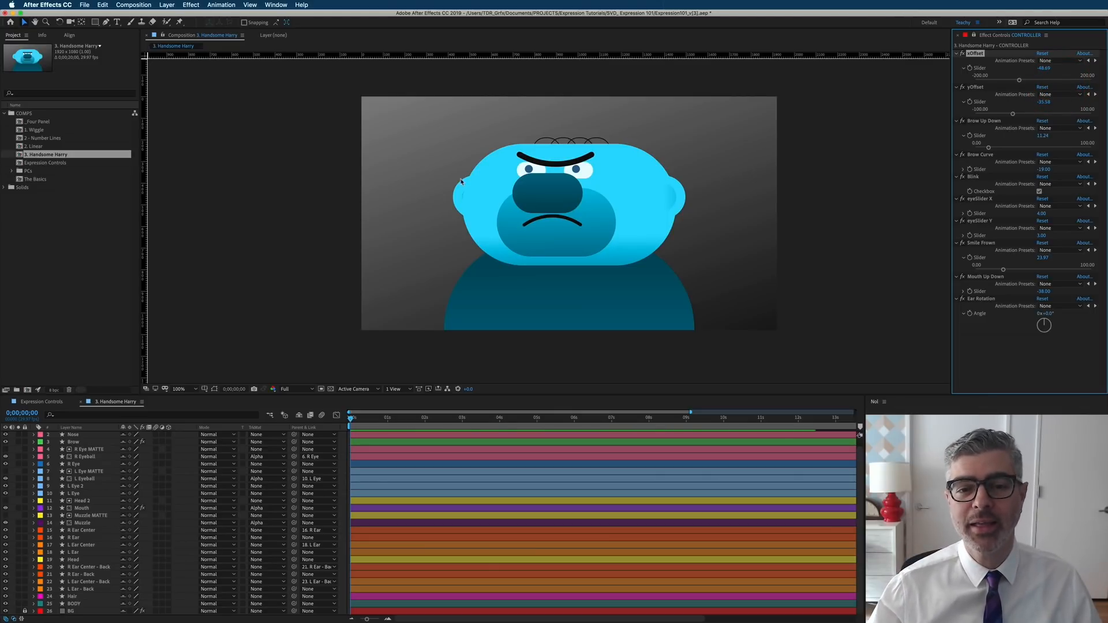
left_click_drag(1025, 83, 1054, 80)
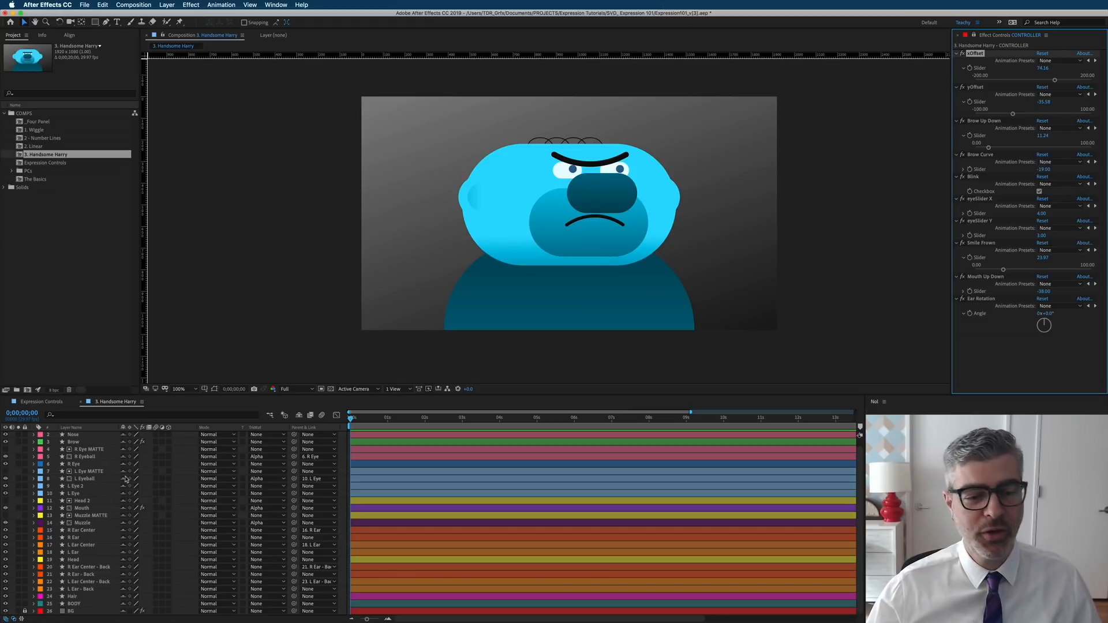
left_click_drag(1022, 81, 1027, 79)
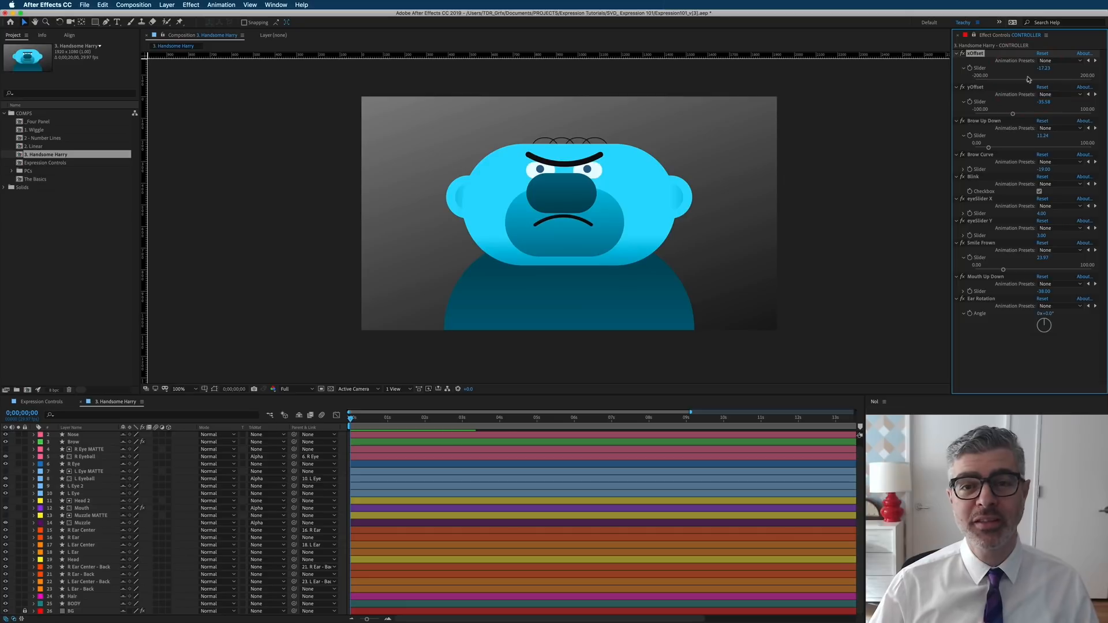